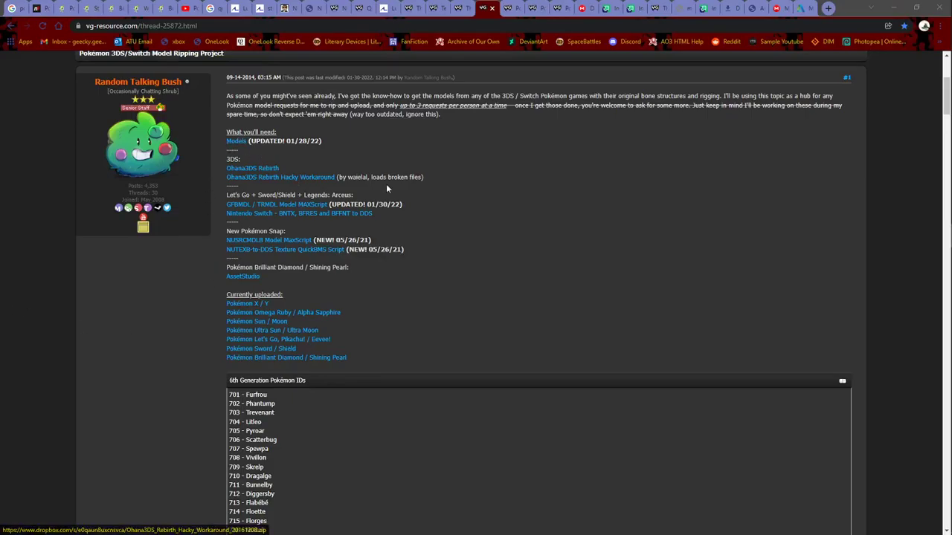
Review the Legends: Arceus downloads in the ripping thread, highlighting its heading and the GFBMDL / TRMDL MAXScript and BNTX converter links
{"action": "scroll", "coordinate": [387, 194], "scroll_direction": "down", "scroll_amount": 1}
{"action": "scroll", "coordinate": [386, 205], "scroll_direction": "up", "scroll_amount": 1}
{"action": "scroll", "coordinate": [251, 123], "scroll_direction": "up", "scroll_amount": 3}
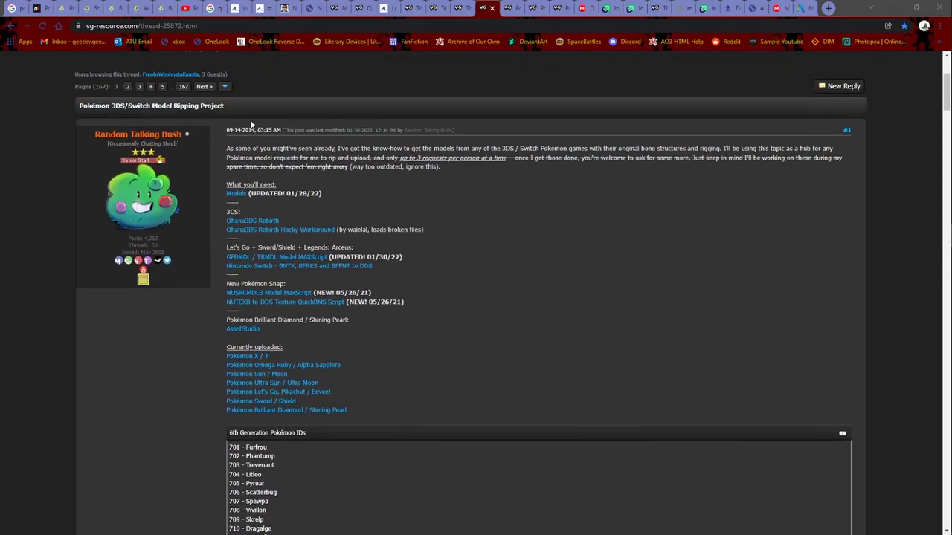
{"action": "scroll", "coordinate": [250, 124], "scroll_direction": "down", "scroll_amount": 1}
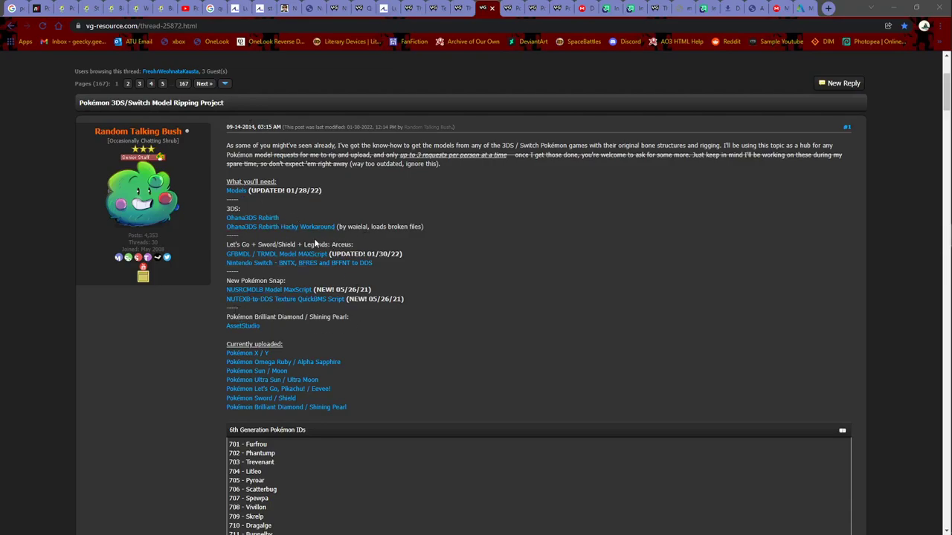
{"action": "left_click_drag", "start_coordinate": [303, 245], "coordinate": [362, 246]}
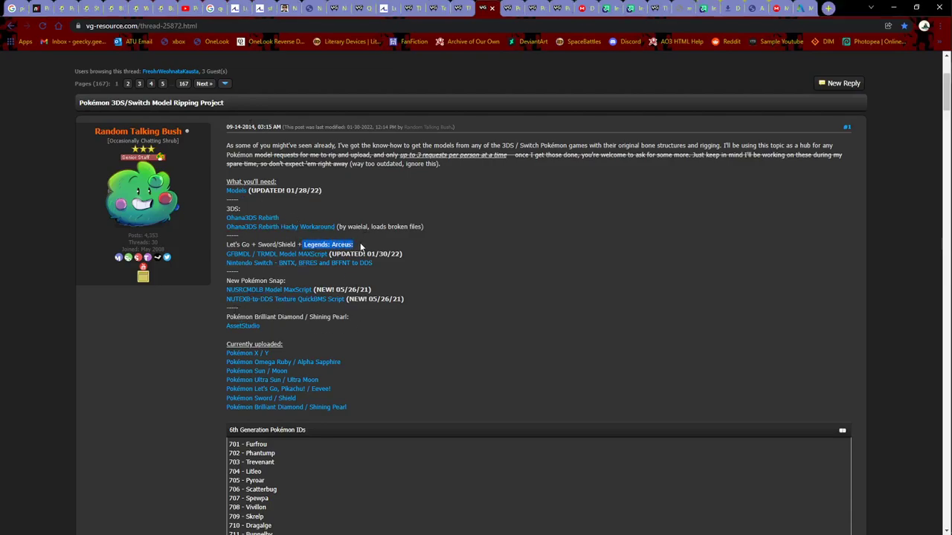
{"action": "left_click", "coordinate": [300, 245]}
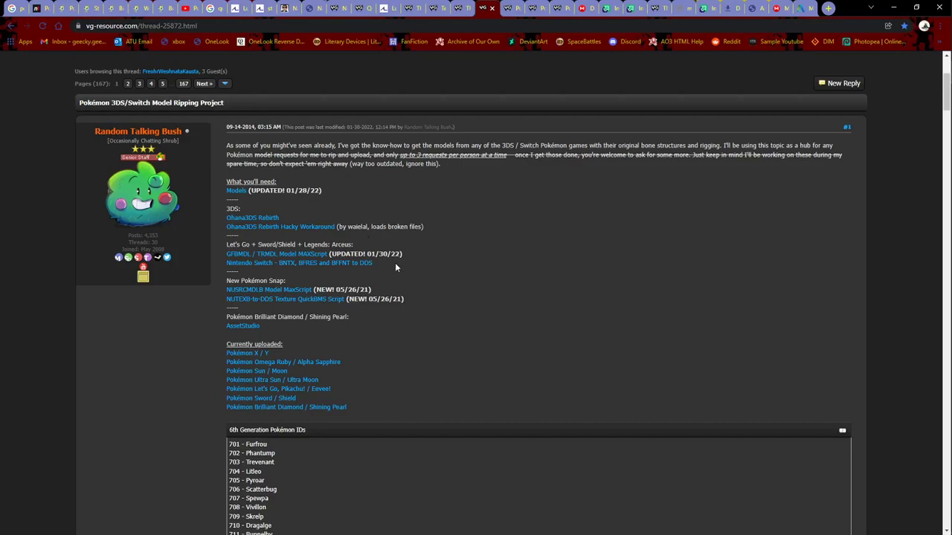
{"action": "left_click_drag", "start_coordinate": [395, 266], "coordinate": [222, 260]}
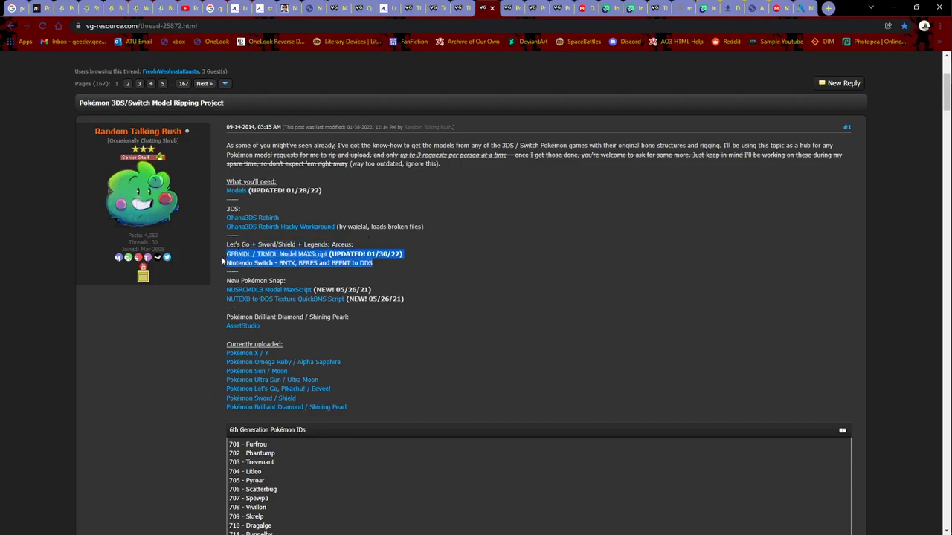
{"action": "left_click", "coordinate": [439, 282]}
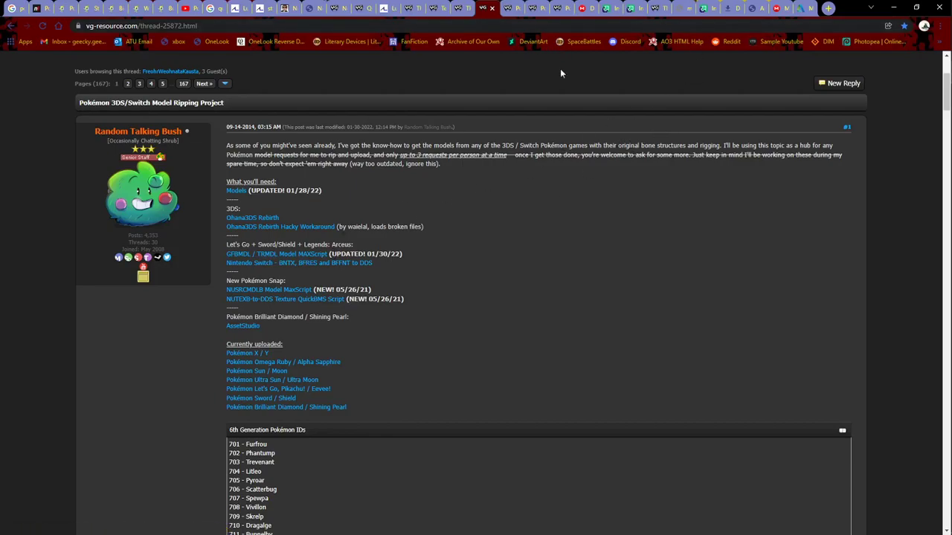
Examine the PLA archives in the PokéModels folder on MEGA and return to the model ripping thread
{"action": "left_click", "coordinate": [775, 8]}
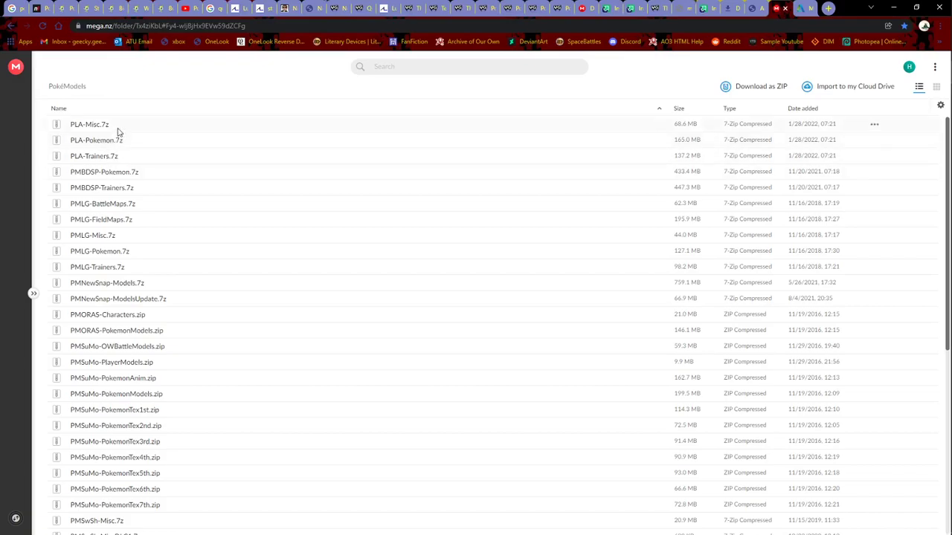
{"action": "left_click", "coordinate": [512, 7]}
{"action": "left_click", "coordinate": [476, 9]}
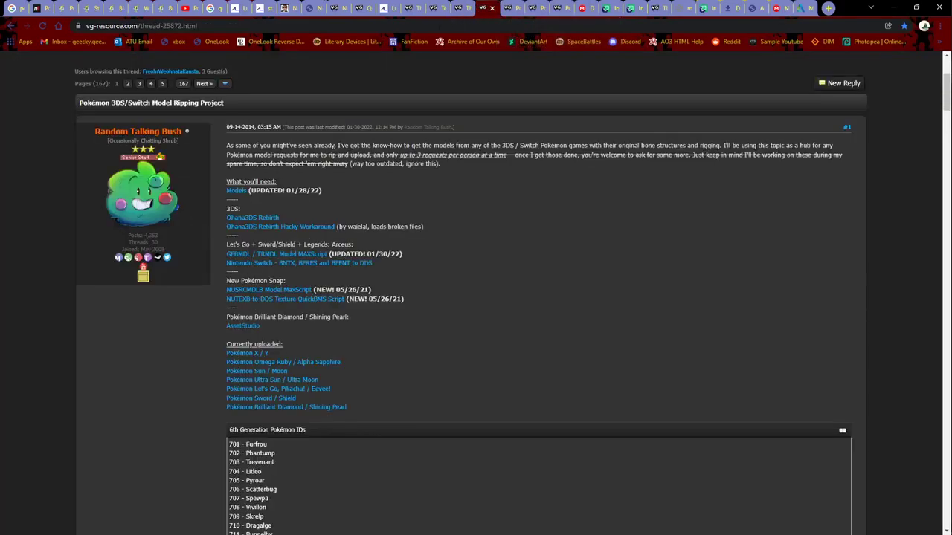
Look over the game-specific tools in the ripping thread, highlighting the list from the 3DS section through AssetStudio
{"action": "left_click", "coordinate": [893, 8]}
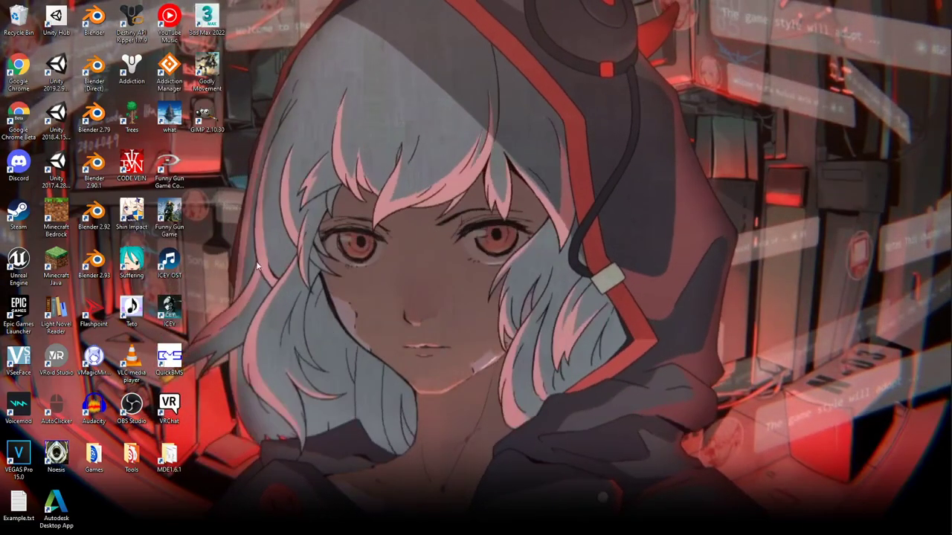
{"action": "key", "text": "alt+Tab"}
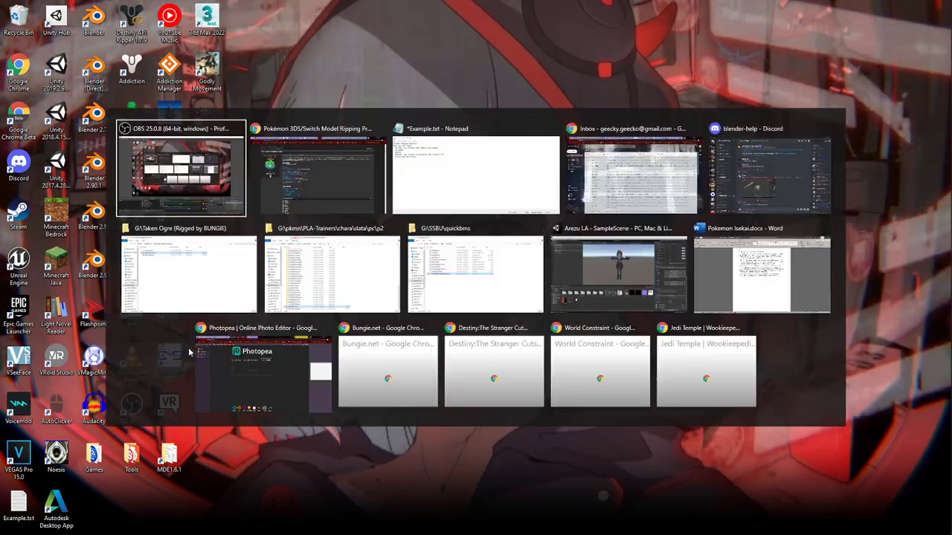
{"action": "key", "text": "alt+Tab"}
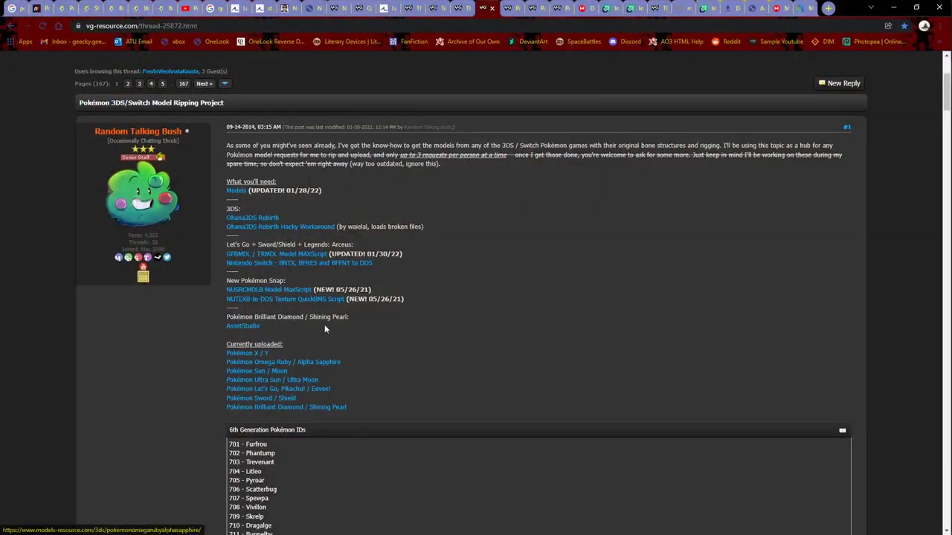
{"action": "left_click_drag", "start_coordinate": [344, 339], "coordinate": [397, 212]}
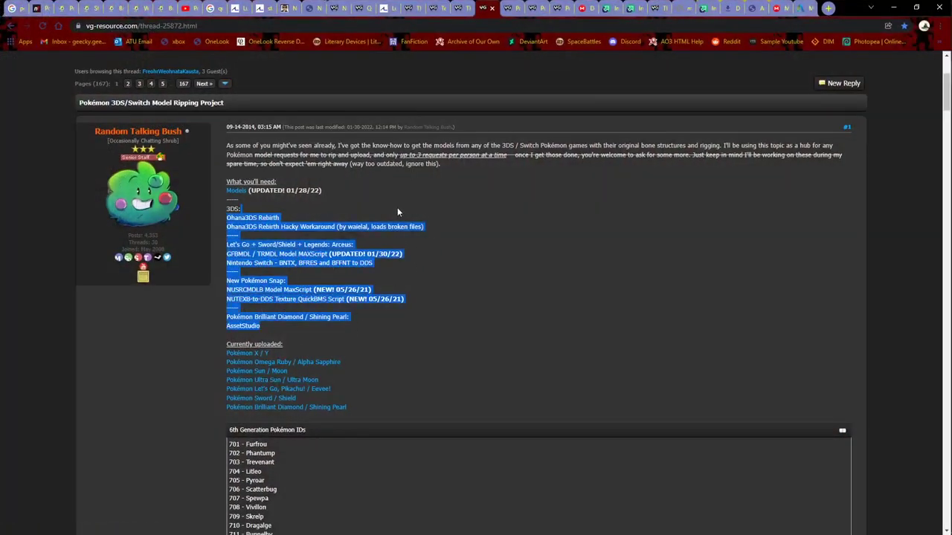
{"action": "left_click", "coordinate": [687, 244]}
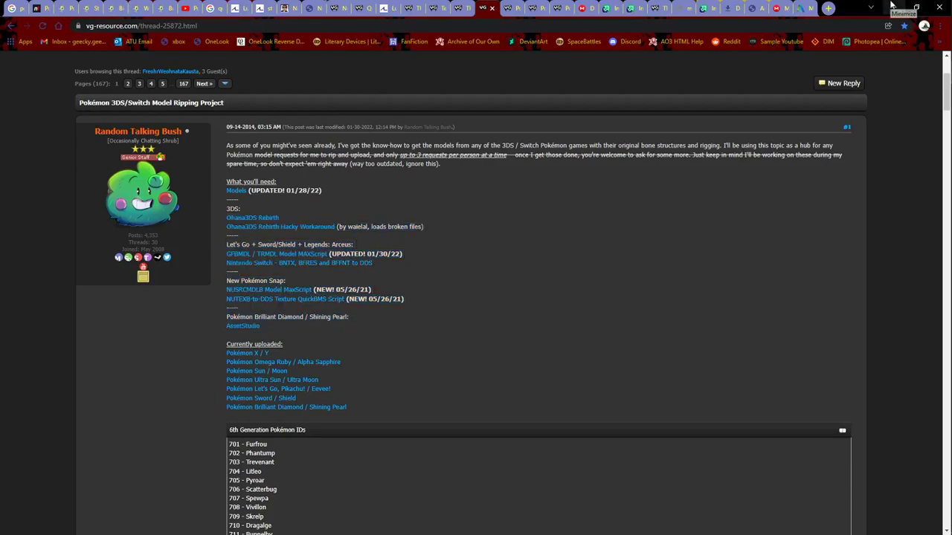
Launch 3ds Max 2022 from the desktop
{"action": "left_click", "coordinate": [891, 5]}
{"action": "double_click", "coordinate": [215, 23]}
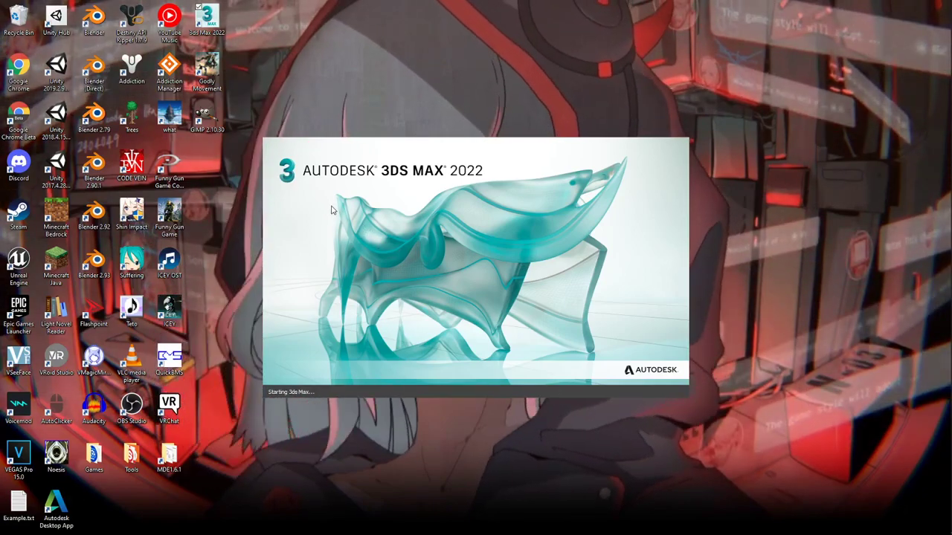
Return to the model ripping thread in Chrome and search its Pokémon ID lists for "cynda"
{"action": "key", "text": "alt+Tab"}
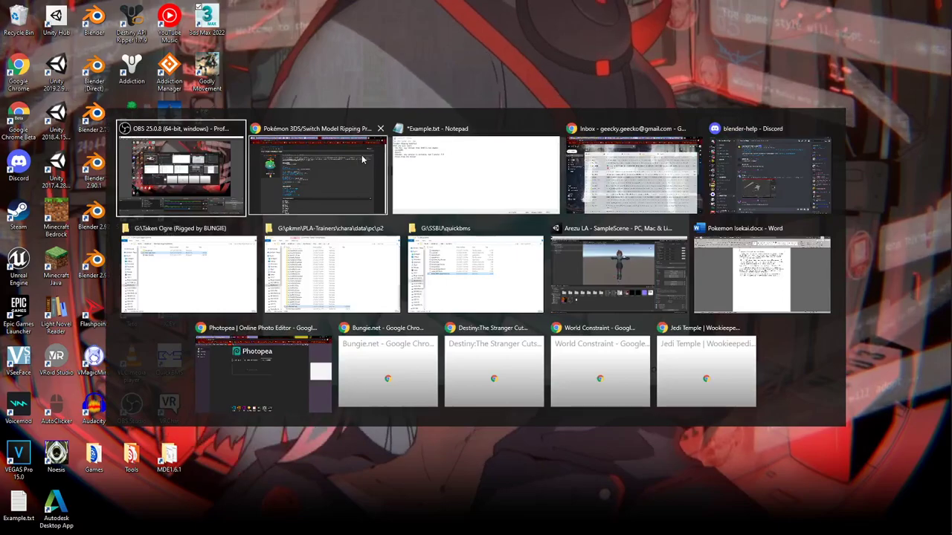
{"action": "left_click", "coordinate": [360, 172]}
{"action": "scroll", "coordinate": [359, 171], "scroll_direction": "down", "scroll_amount": 3}
{"action": "key", "text": "ctrl+f"}
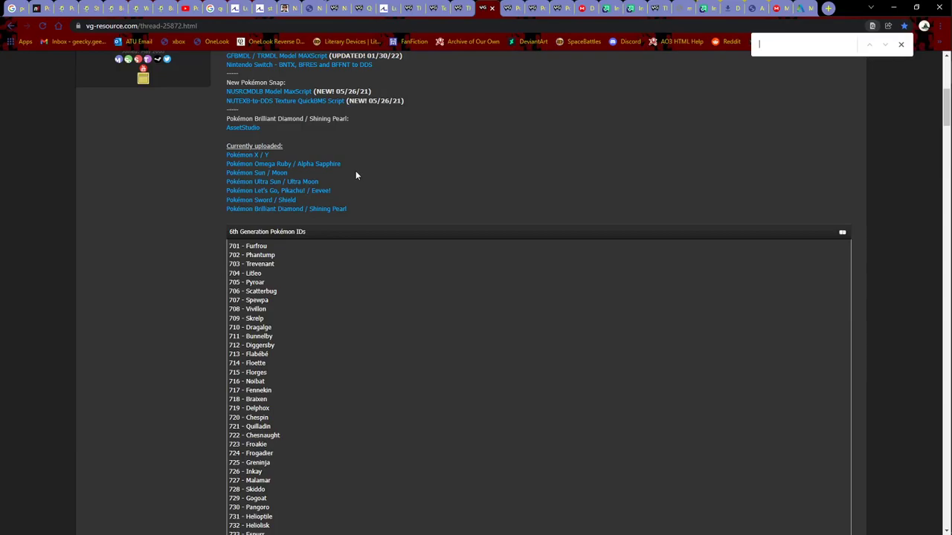
{"action": "type", "text": "cynda"}
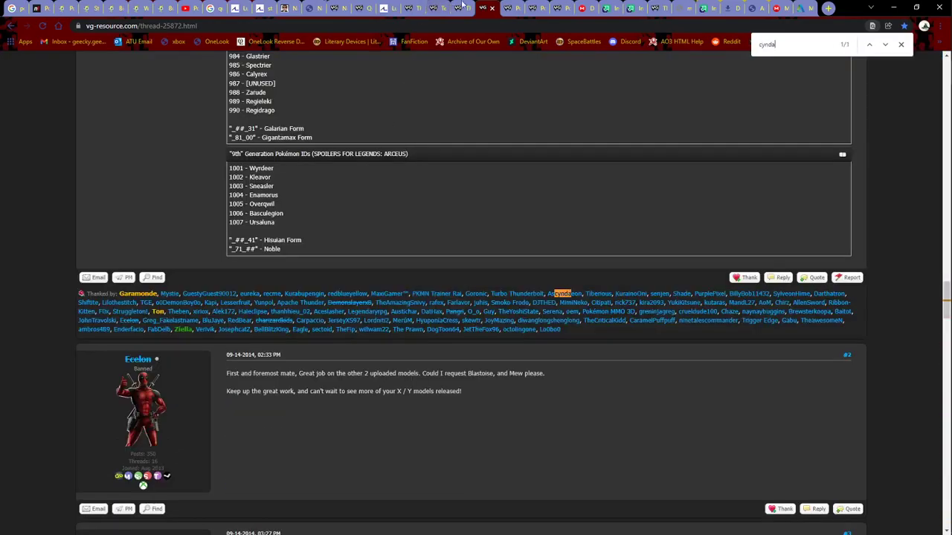
Search the neighbouring thread page with the missing X / Y models list for "cyund" and "quil"
{"action": "left_click", "coordinate": [505, 7]}
{"action": "key", "text": "ctrl+f"}
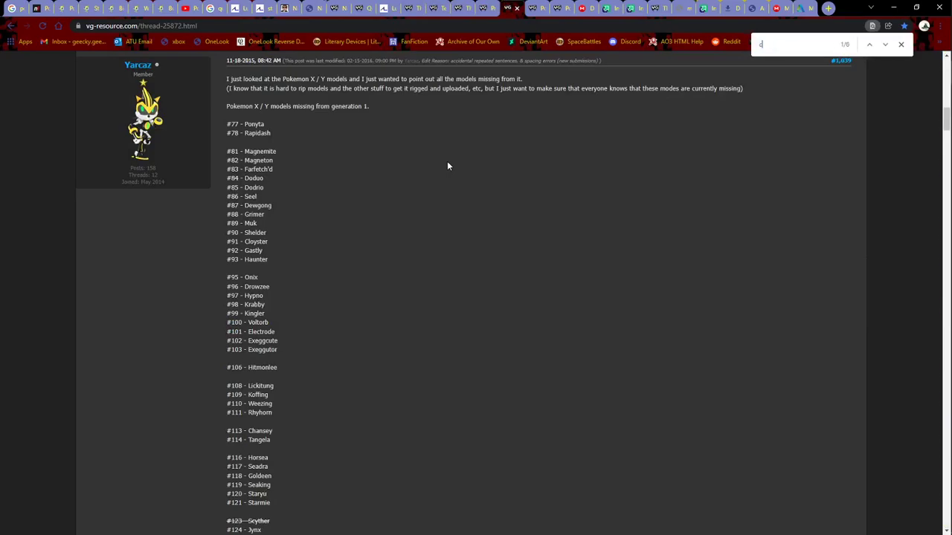
{"action": "type", "text": "cyund"}
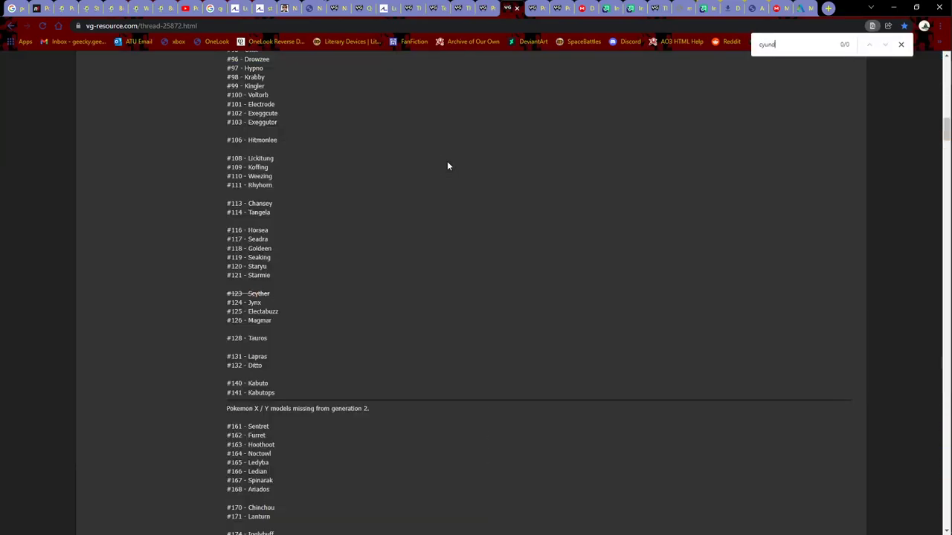
{"action": "key", "text": "BackSpace"}
{"action": "key", "text": "BackSpace"}
{"action": "key", "text": "BackSpace"}
{"action": "type", "text": "quil"}
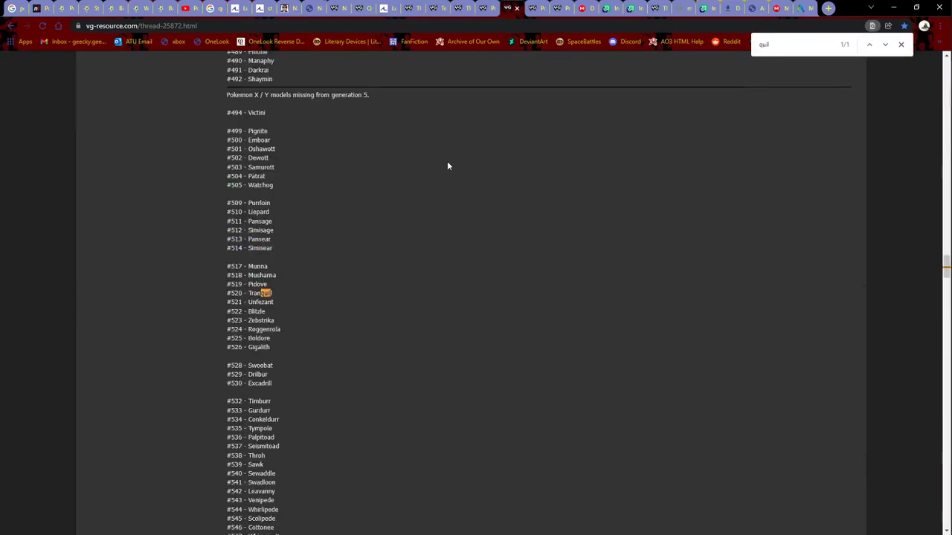
{"action": "left_click", "coordinate": [900, 47]}
Search the ripping thread's Pokémon ID lists for "typhlosion"
{"action": "left_click", "coordinate": [495, 6]}
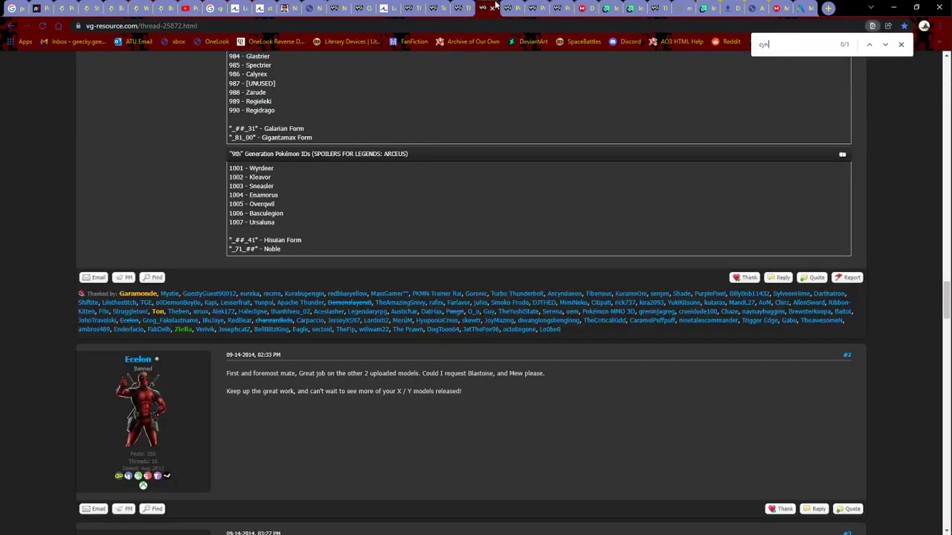
{"action": "key", "text": "BackSpace"}
{"action": "key", "text": "BackSpace"}
{"action": "key", "text": "BackSpace"}
{"action": "type", "text": "typh"}
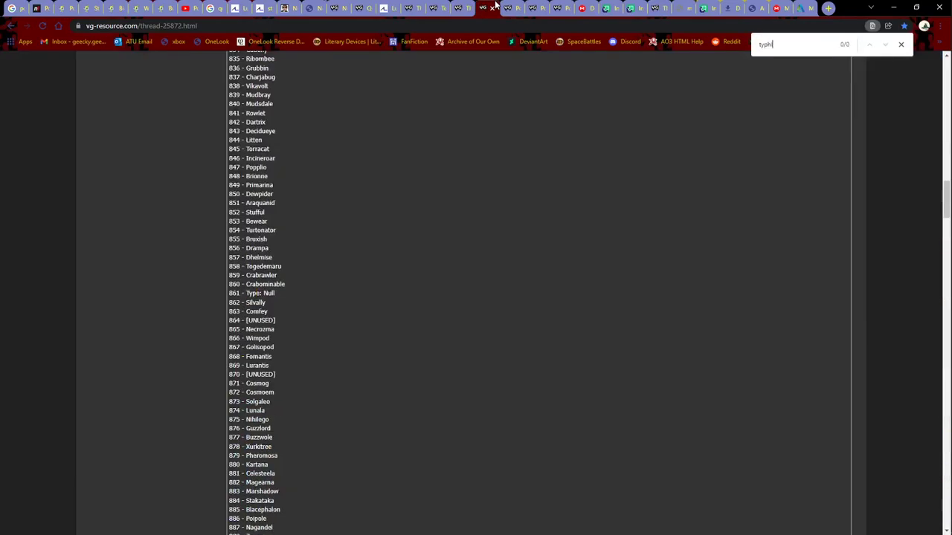
{"action": "key", "text": "BackSpace"}
{"action": "key", "text": "BackSpace"}
{"action": "type", "text": "phlo"}
Search the missing X / Y models page for "typh" and clear the search term
{"action": "left_click", "coordinate": [499, 7]}
{"action": "key", "text": "ctrl+f"}
{"action": "type", "text": "typh"}
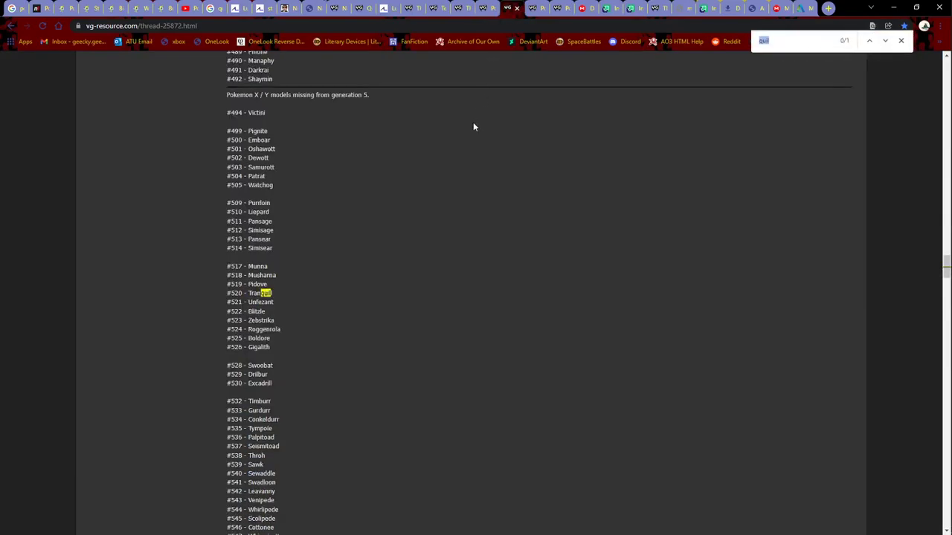
{"action": "key", "text": "BackSpace"}
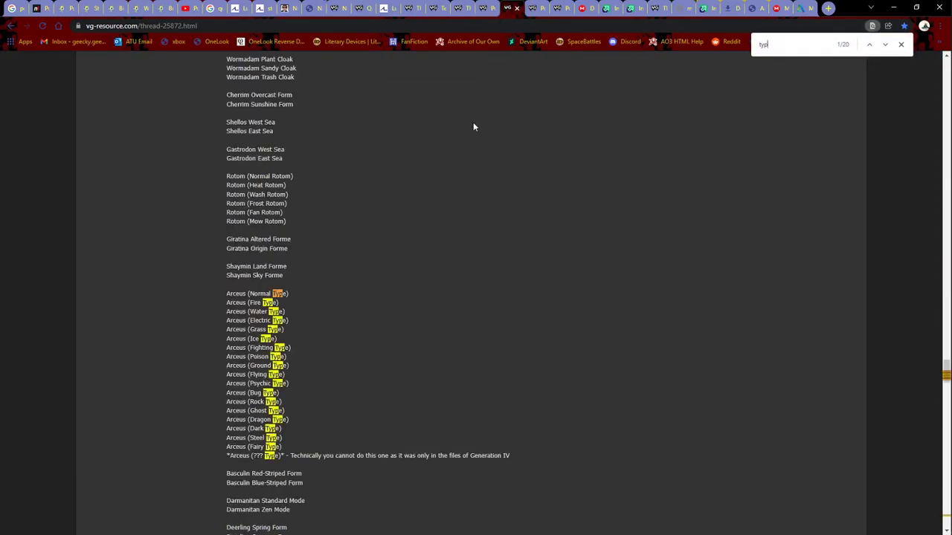
{"action": "type", "text": "h"}
{"action": "key", "text": "BackSpace"}
{"action": "key", "text": "BackSpace"}
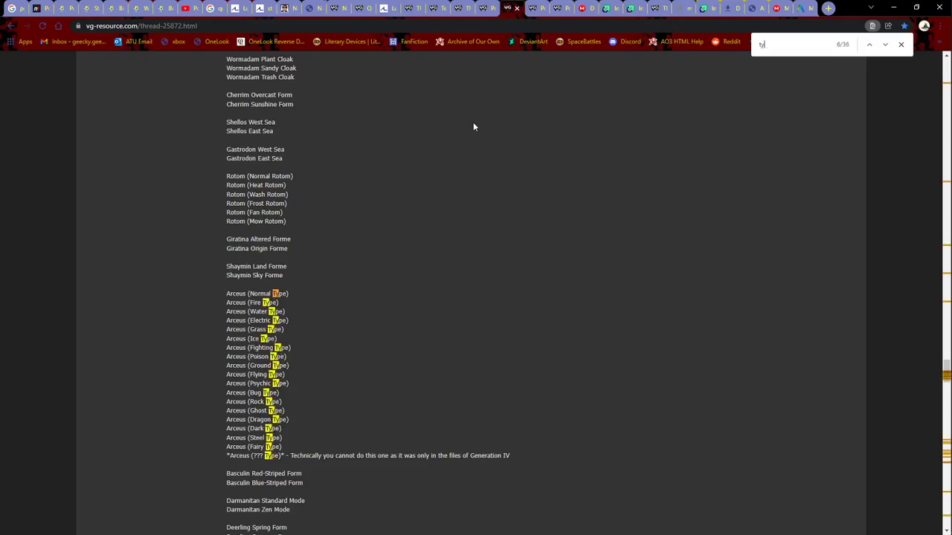
{"action": "type", "text": "ph"}
{"action": "key", "text": "BackSpace"}
{"action": "key", "text": "BackSpace"}
{"action": "key", "text": "BackSpace"}
{"action": "key", "text": "BackSpace"}
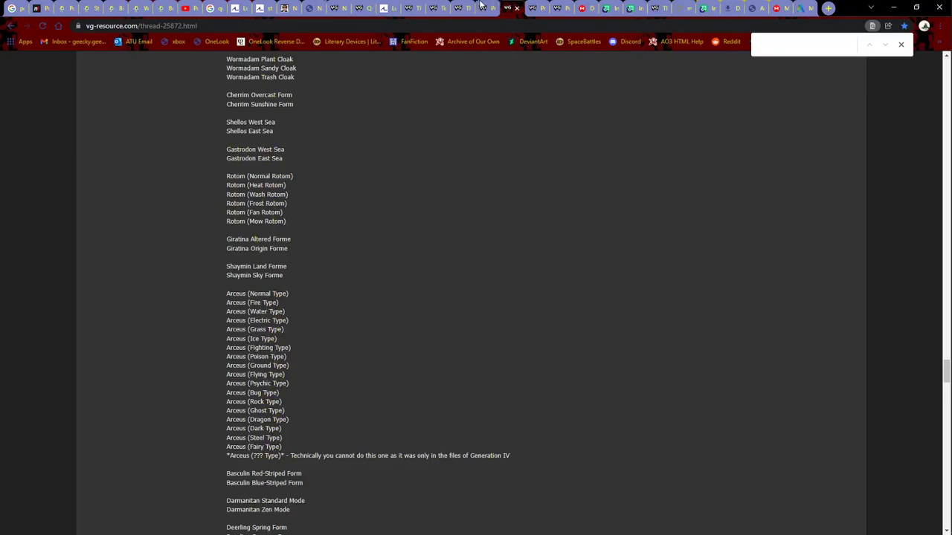
Search both the missing X / Y models page and the ripping thread's ID lists for "quilava"
{"action": "type", "text": "quilava"}
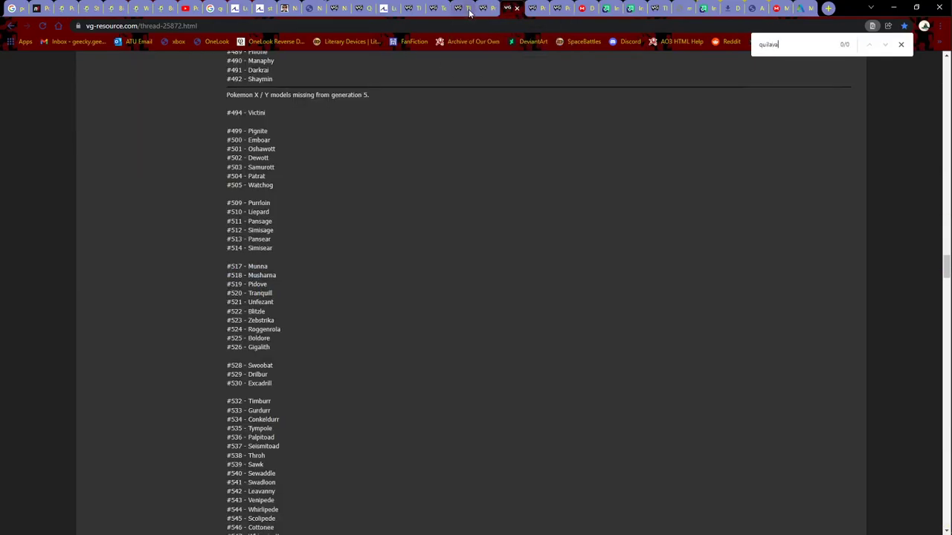
{"action": "left_click", "coordinate": [481, 8]}
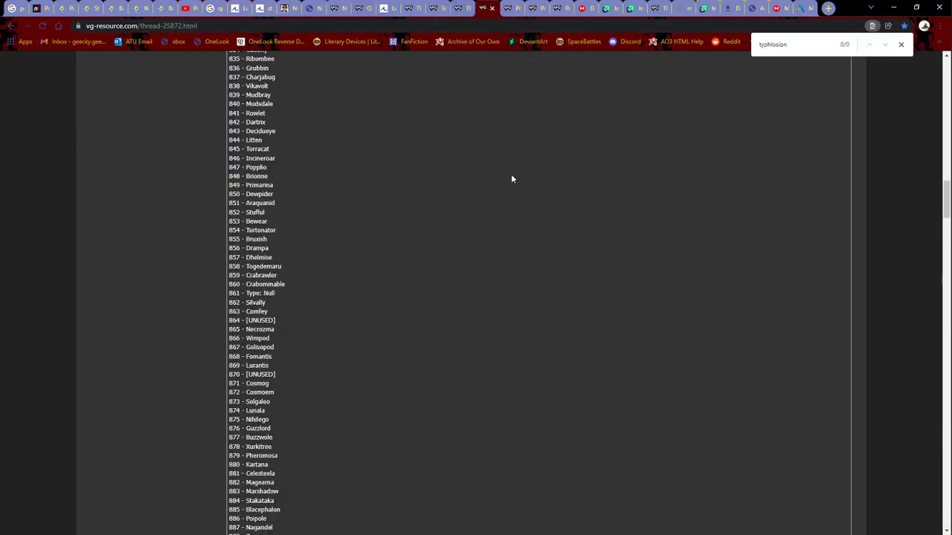
{"action": "key", "text": "ctrl+f"}
{"action": "type", "text": "quilava"}
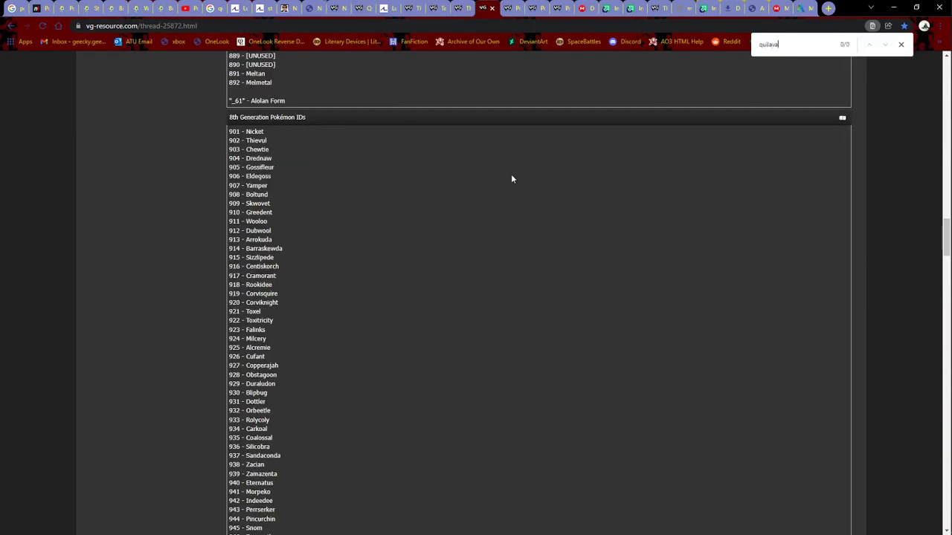
{"action": "scroll", "coordinate": [502, 171], "scroll_direction": "up", "scroll_amount": 4}
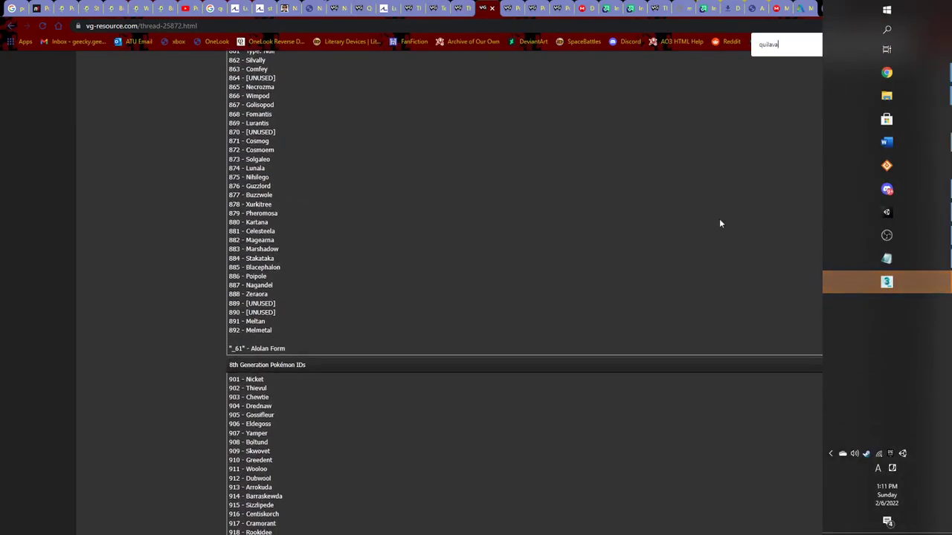
Switch to 3ds Max 2022 and dismiss the welcome screen and the Security Messages window
{"action": "left_click", "coordinate": [900, 280]}
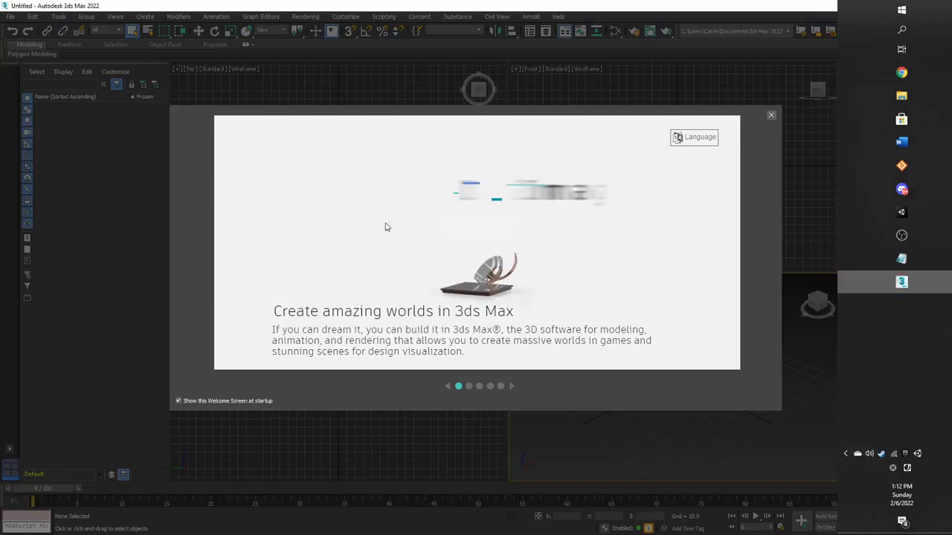
{"action": "left_click", "coordinate": [771, 117]}
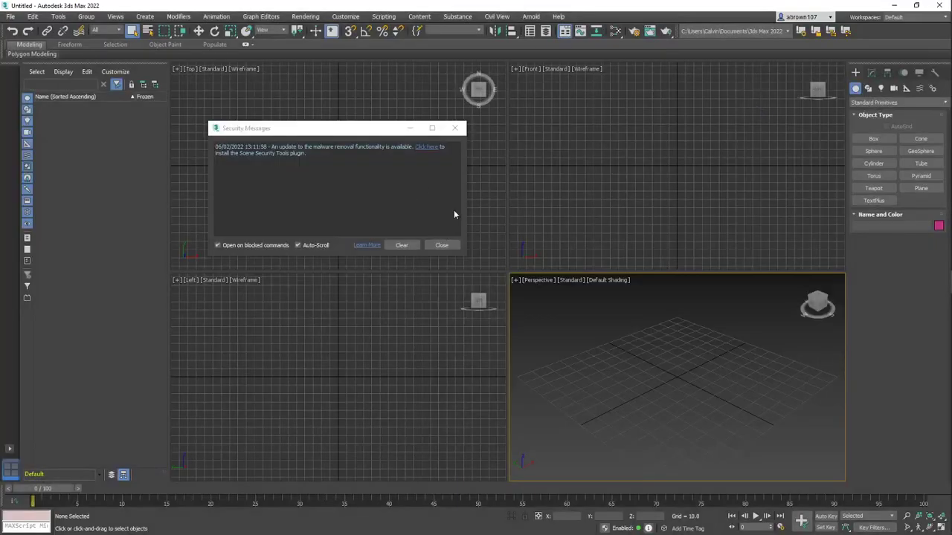
{"action": "left_click", "coordinate": [455, 127]}
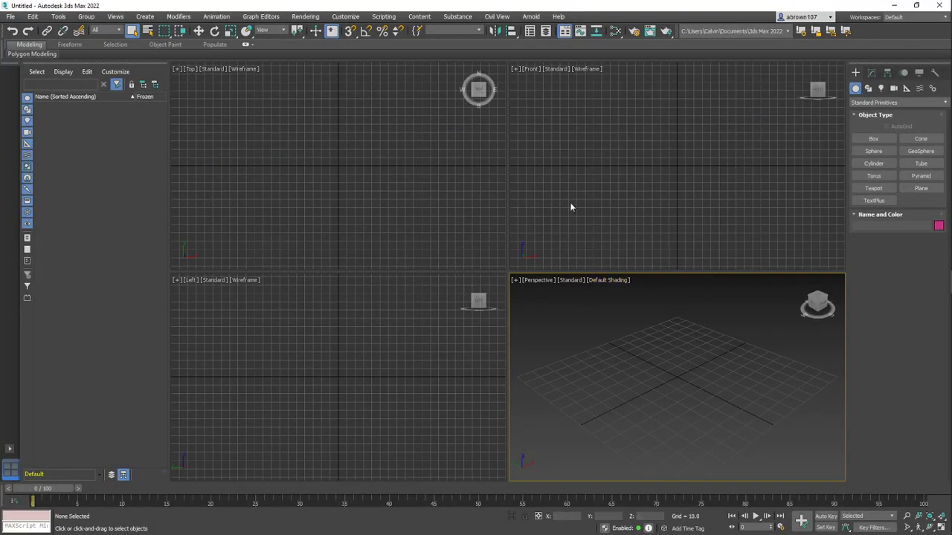
Run the script PokemonSwitch_GFBMDL.ms from the pkmn folder on the BIG BOI (G:) drive and move the importer window aside
{"action": "left_click", "coordinate": [384, 16]}
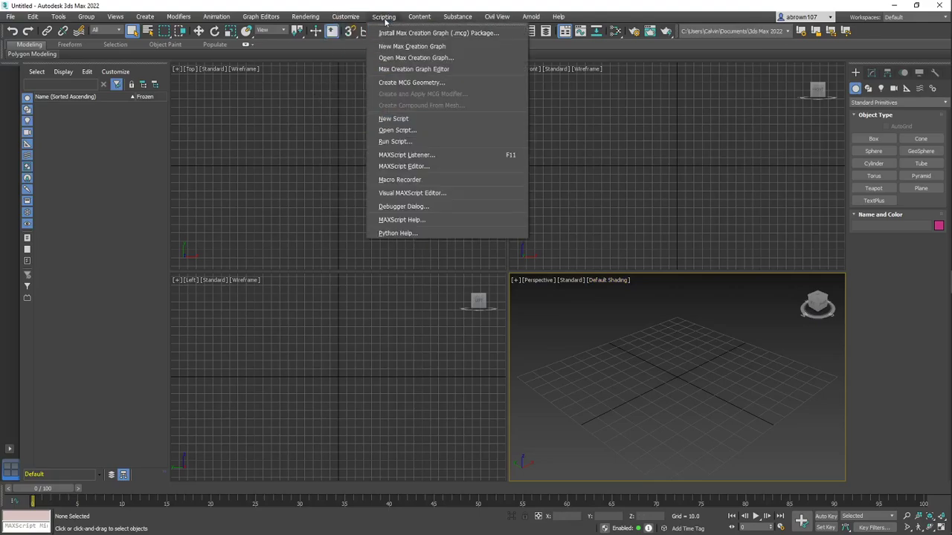
{"action": "left_click", "coordinate": [385, 21]}
{"action": "left_click", "coordinate": [386, 17]}
{"action": "left_click", "coordinate": [384, 17]}
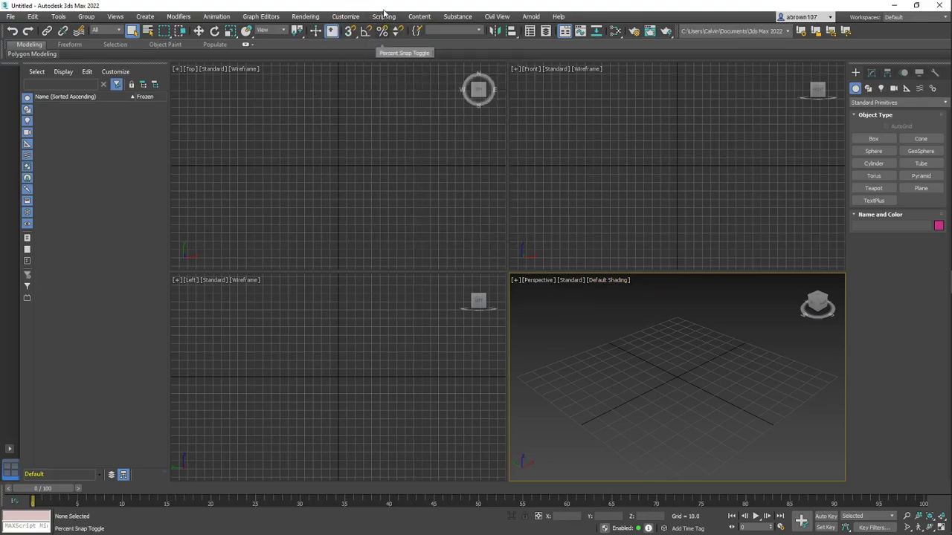
{"action": "left_click", "coordinate": [384, 16]}
{"action": "left_click", "coordinate": [399, 141]}
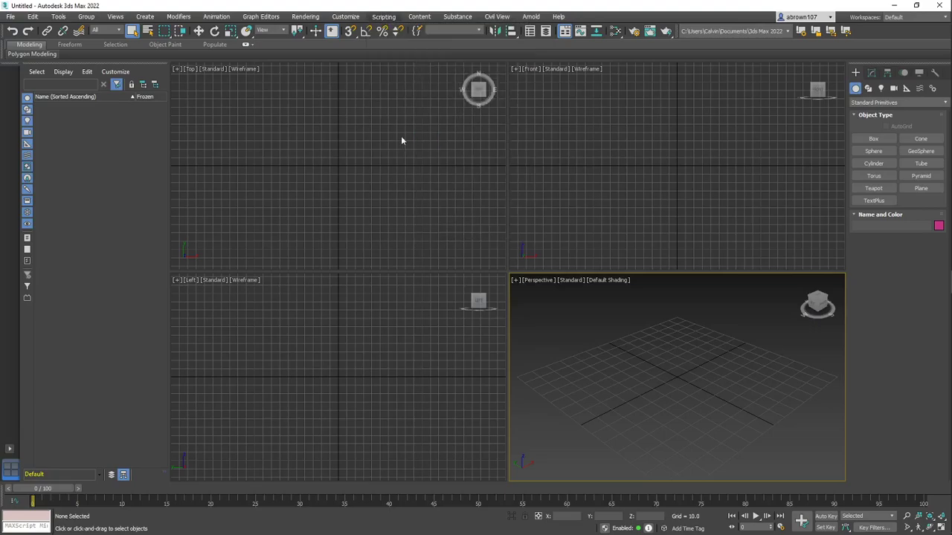
{"action": "left_click", "coordinate": [29, 148]}
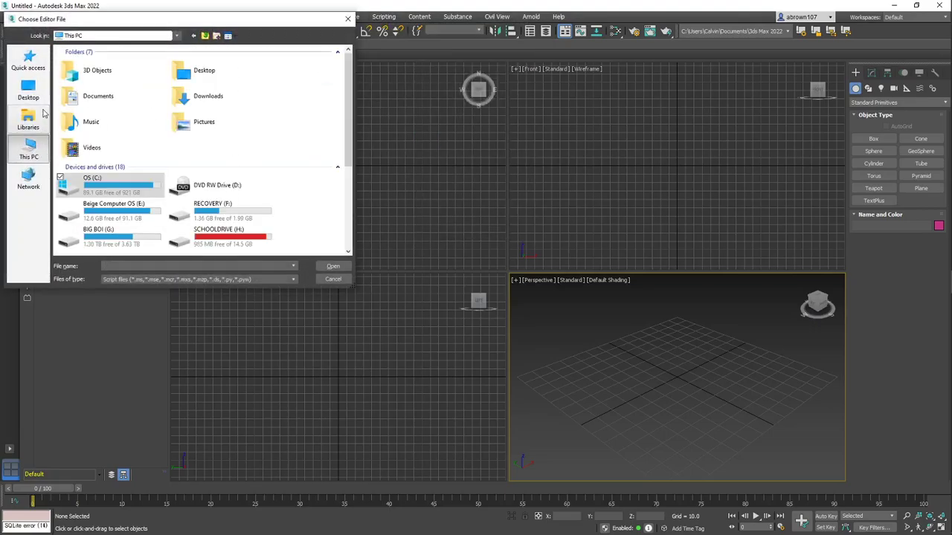
{"action": "double_click", "coordinate": [124, 234]}
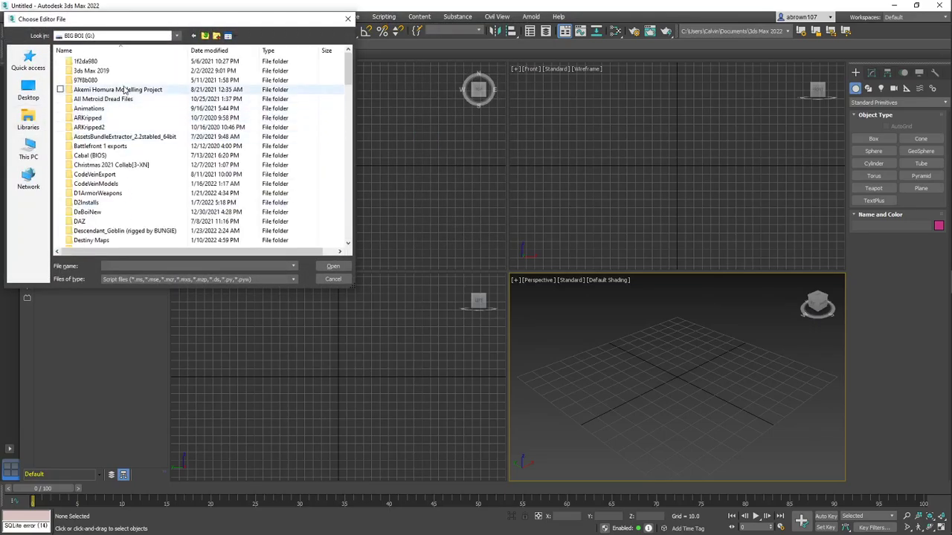
{"action": "scroll", "coordinate": [127, 90], "scroll_direction": "down", "scroll_amount": 10}
{"action": "scroll", "coordinate": [127, 94], "scroll_direction": "down", "scroll_amount": 15}
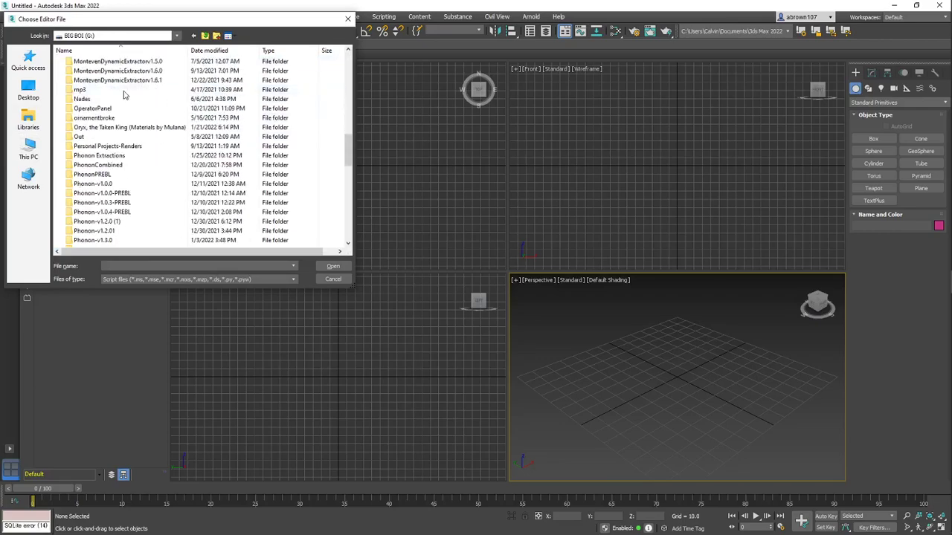
{"action": "double_click", "coordinate": [110, 128]}
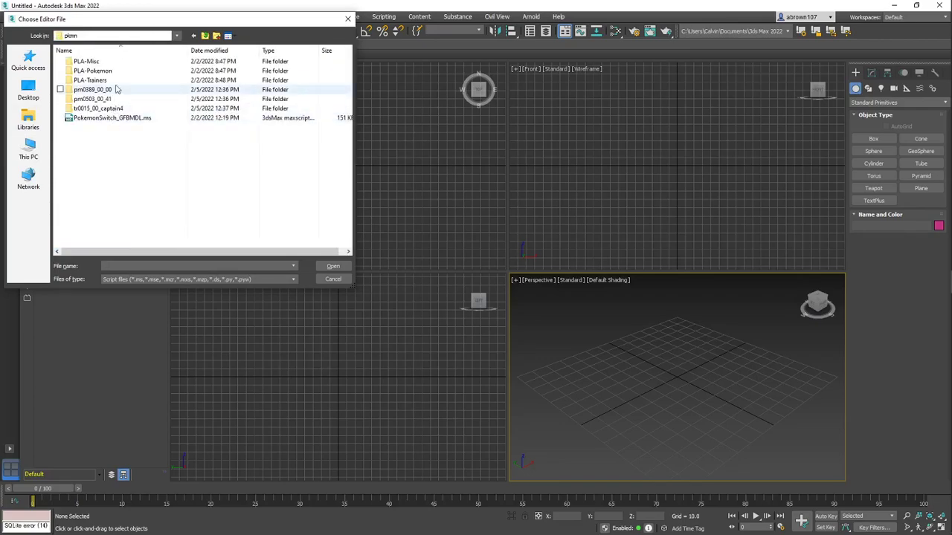
{"action": "left_click", "coordinate": [96, 119]}
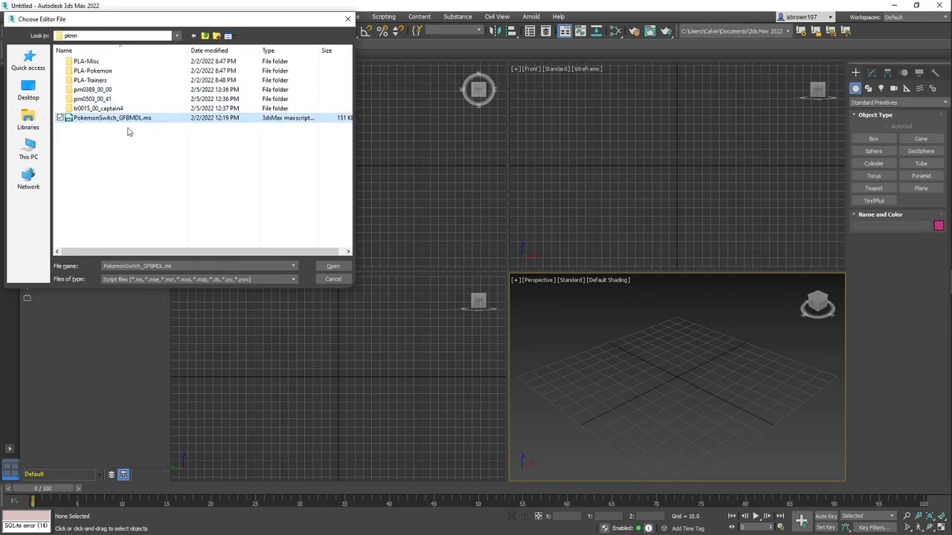
{"action": "left_click", "coordinate": [332, 267]}
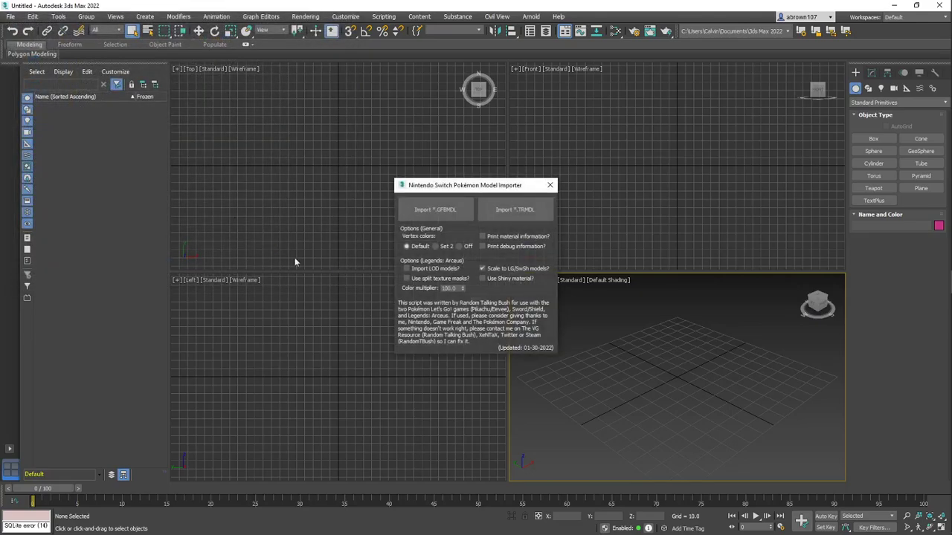
{"action": "left_click_drag", "start_coordinate": [492, 185], "coordinate": [199, 147]}
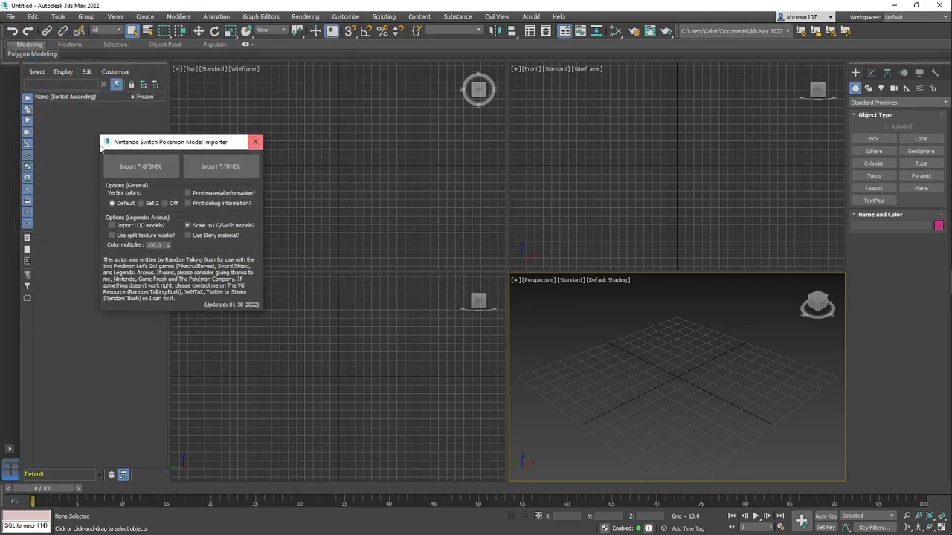
Start a TRMDL import and browse to the pokemon folder inside pkmn\PLA-Pokemon on the BIG BOI (G:) drive
{"action": "left_click", "coordinate": [213, 173]}
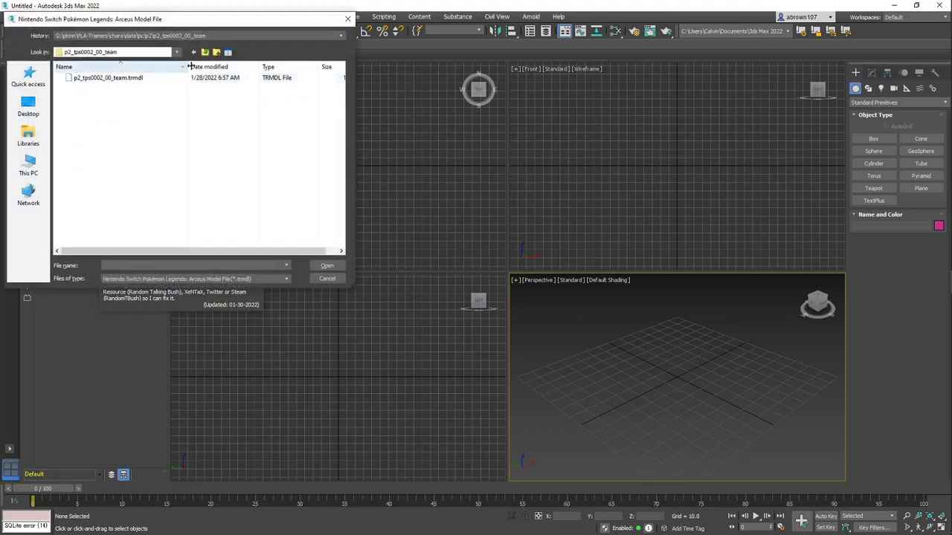
{"action": "left_click", "coordinate": [29, 138]}
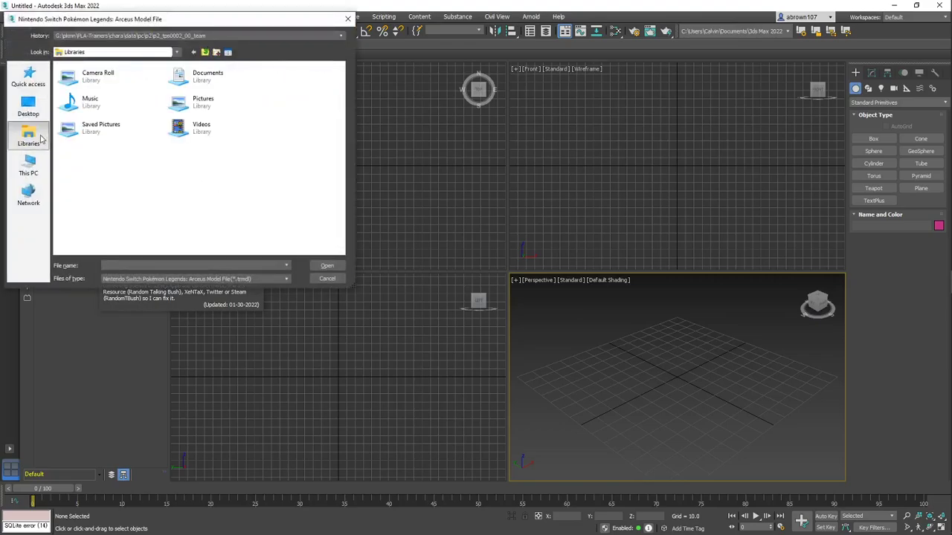
{"action": "left_click", "coordinate": [28, 167]}
{"action": "left_click", "coordinate": [28, 78]}
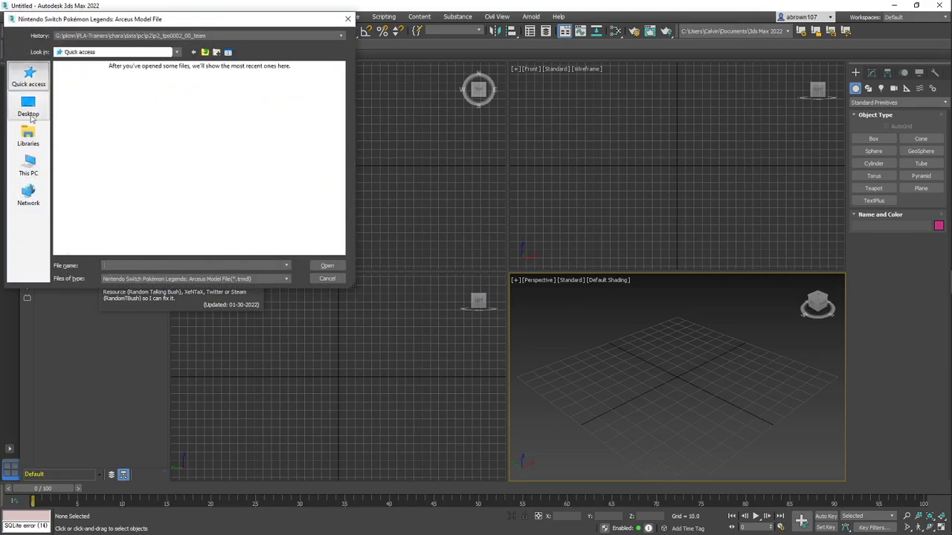
{"action": "left_click", "coordinate": [28, 165]}
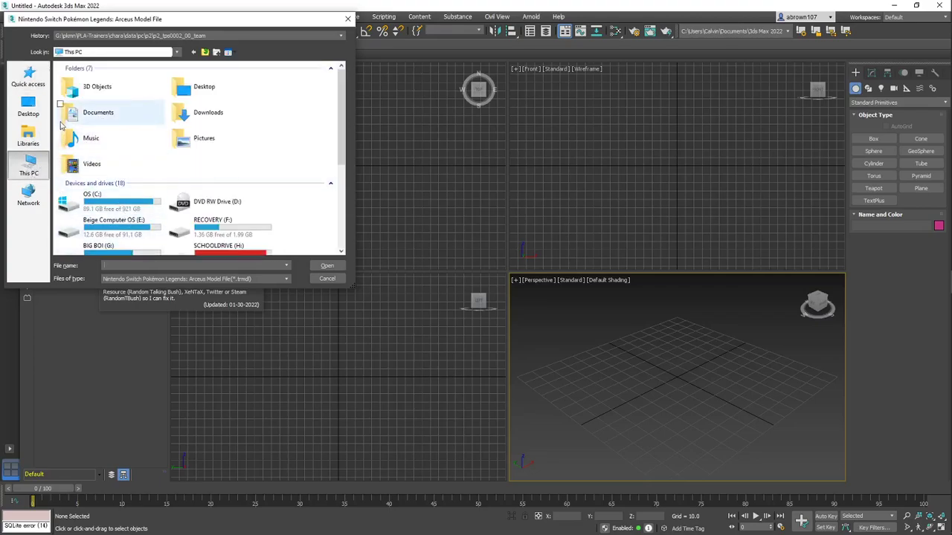
{"action": "double_click", "coordinate": [112, 247]}
{"action": "scroll", "coordinate": [142, 193], "scroll_direction": "down", "scroll_amount": 20}
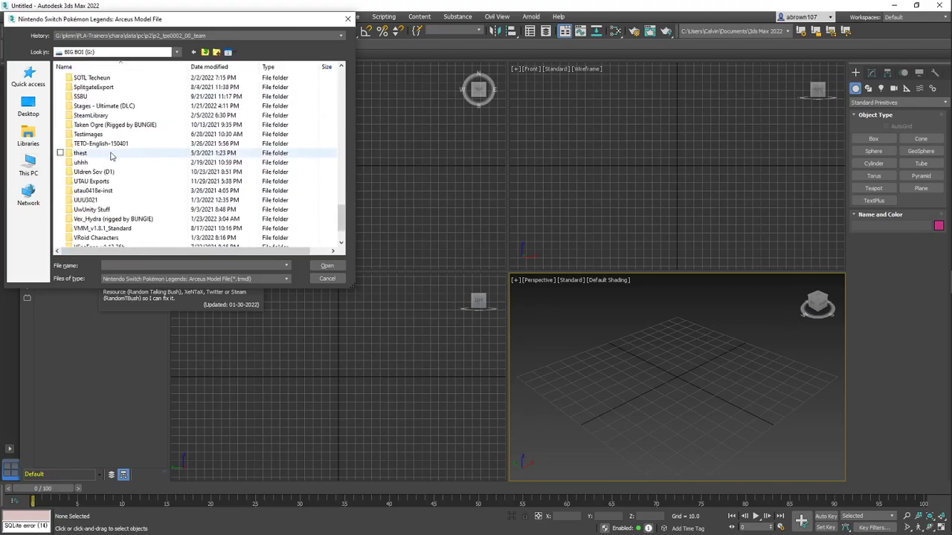
{"action": "scroll", "coordinate": [148, 153], "scroll_direction": "up", "scroll_amount": 2}
{"action": "scroll", "coordinate": [121, 87], "scroll_direction": "up", "scroll_amount": 3}
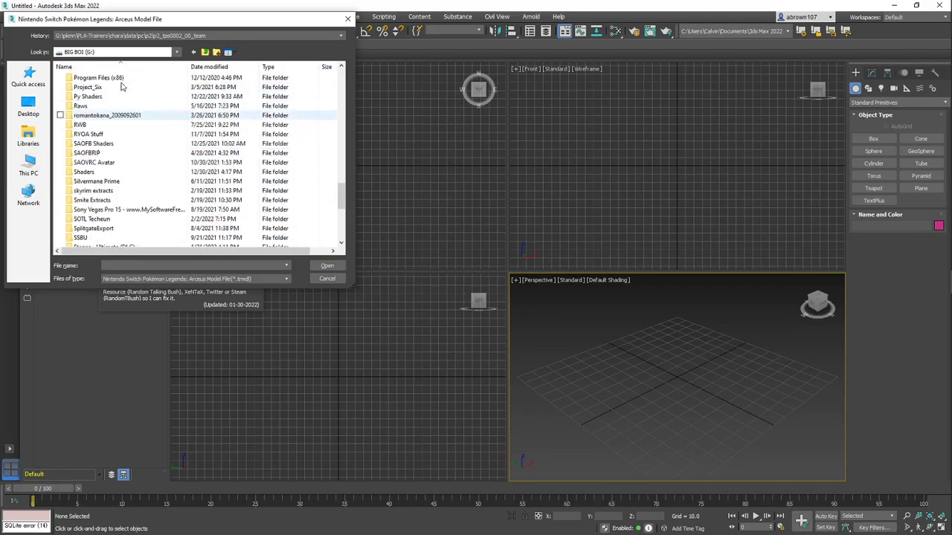
{"action": "double_click", "coordinate": [114, 89]}
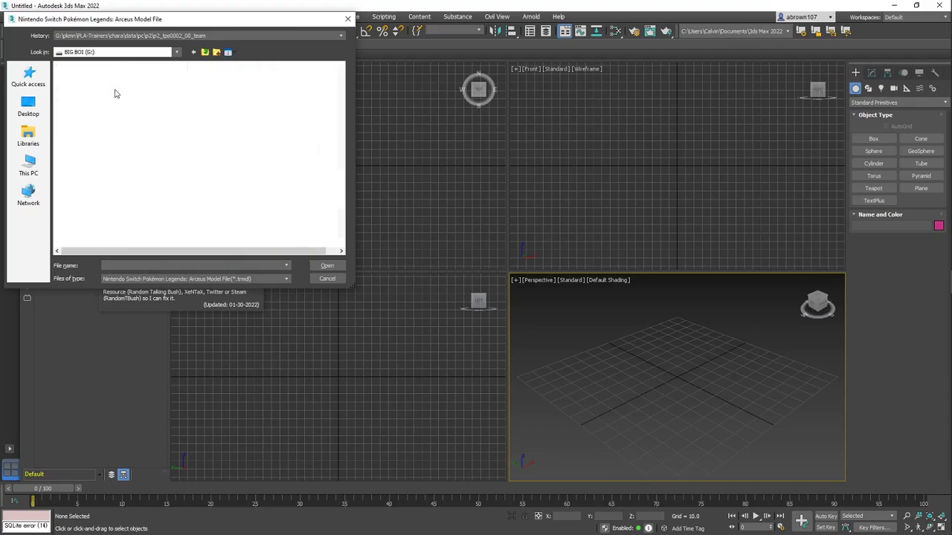
{"action": "double_click", "coordinate": [125, 87]}
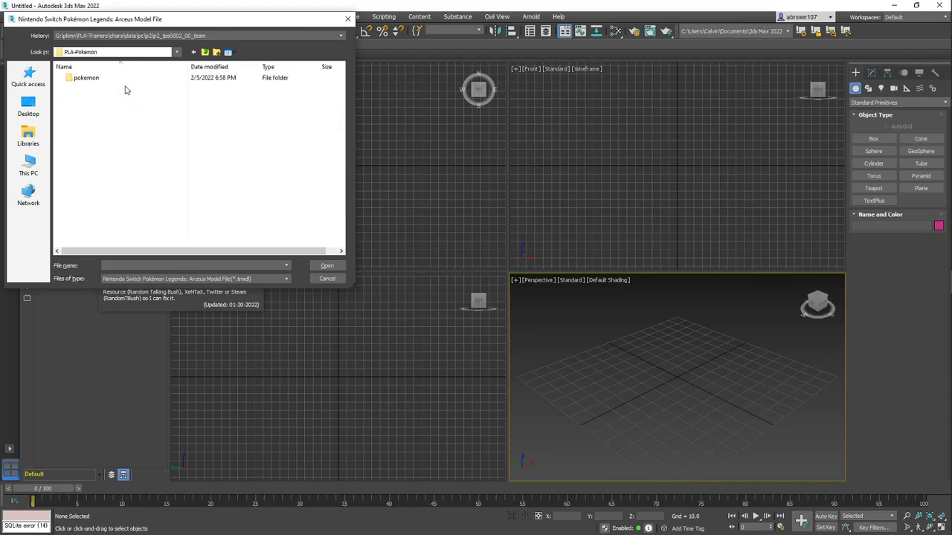
{"action": "double_click", "coordinate": [131, 78]}
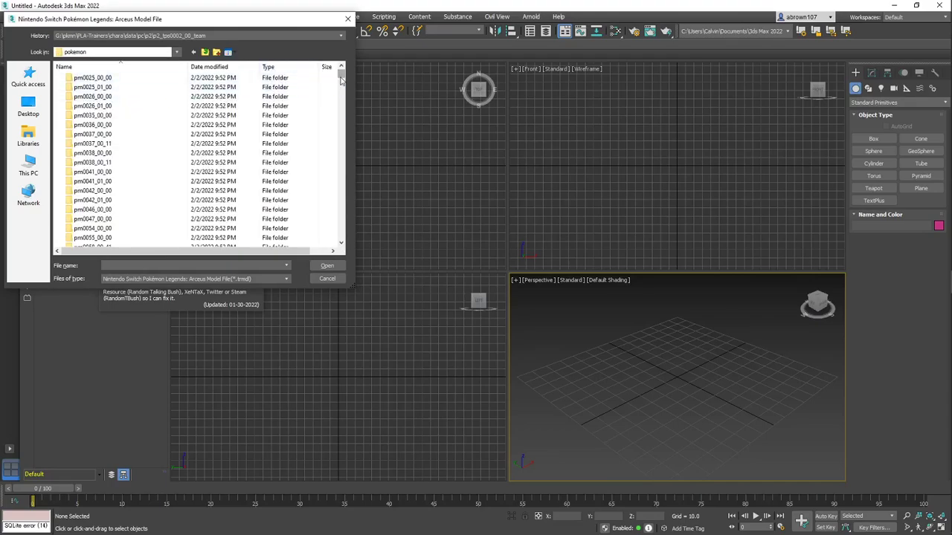
Import the TRMDL model from the pm0157_00_41 folder
{"action": "left_click_drag", "start_coordinate": [342, 73], "coordinate": [357, 102]}
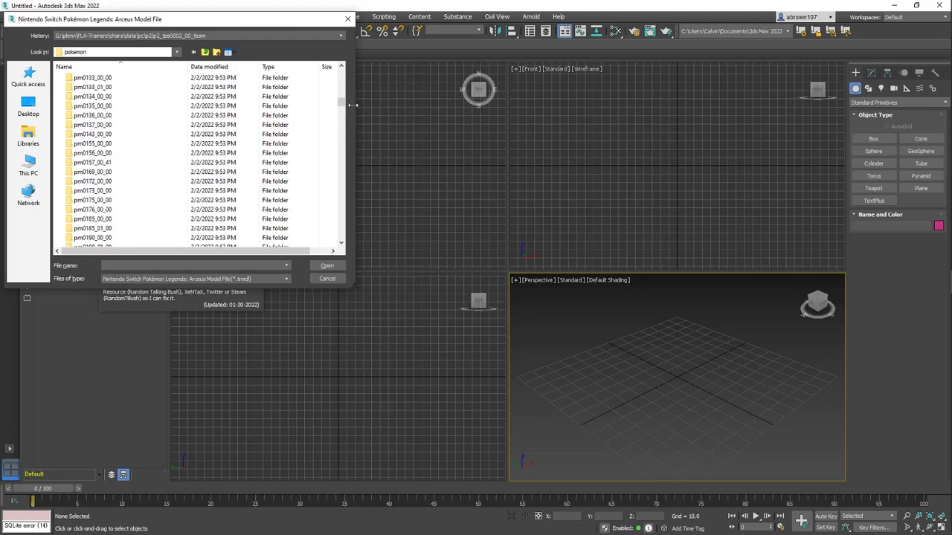
{"action": "double_click", "coordinate": [142, 163]}
{"action": "double_click", "coordinate": [125, 184]}
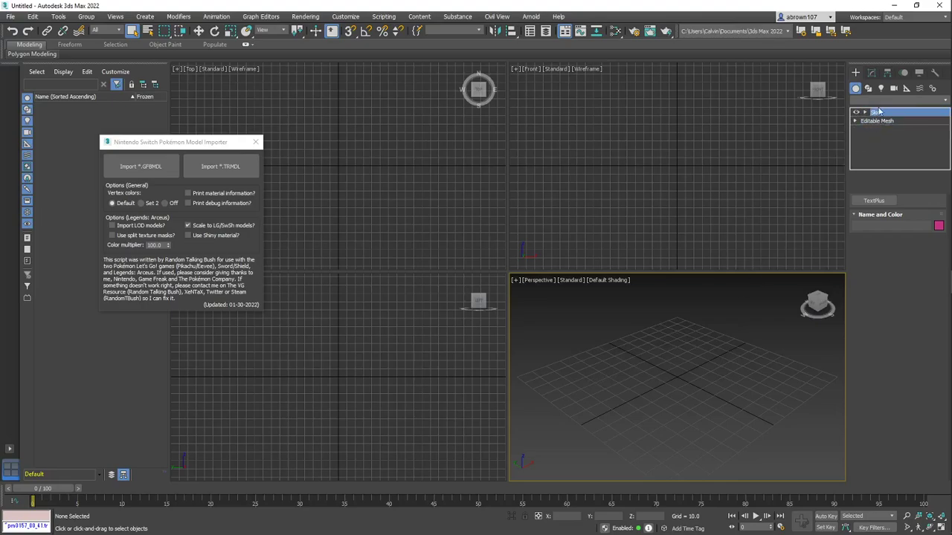
{"action": "left_click", "coordinate": [877, 114]}
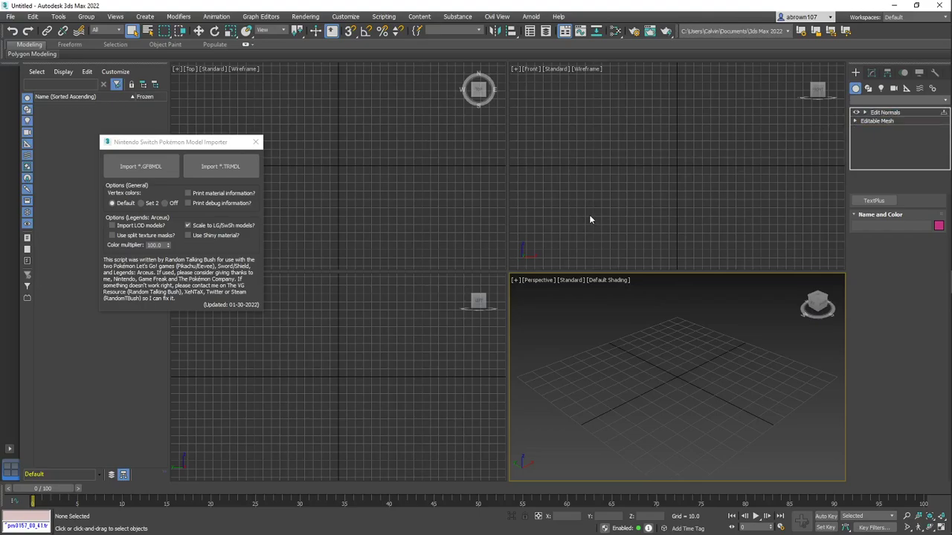
{"action": "key", "text": "ctrl+z"}
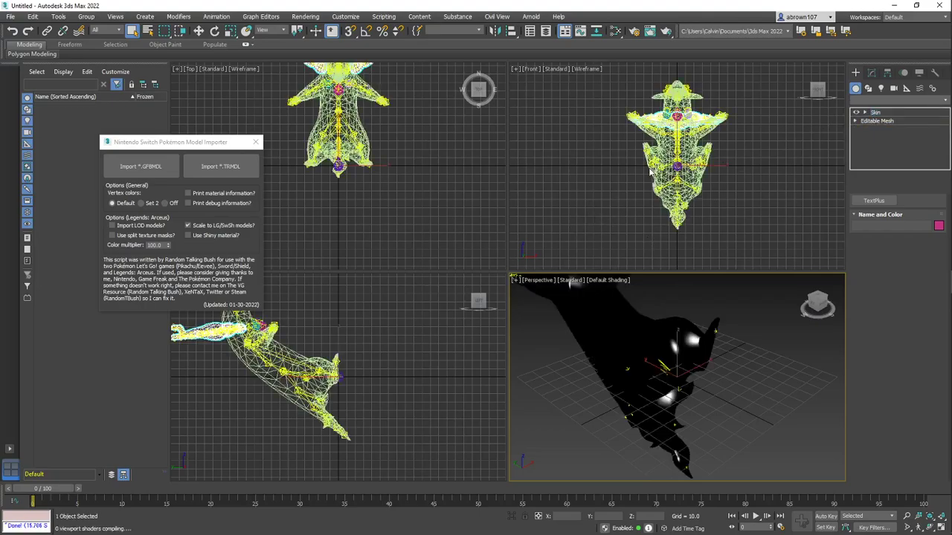
Select all objects of the imported model and open the file dialog for exporting them
{"action": "scroll", "coordinate": [667, 345], "scroll_direction": "down", "scroll_amount": 5}
{"action": "middle_click_drag", "start_coordinate": [666, 345], "coordinate": [537, 347]}
{"action": "scroll", "coordinate": [718, 324], "scroll_direction": "up", "scroll_amount": 6}
{"action": "scroll", "coordinate": [666, 351], "scroll_direction": "down", "scroll_amount": 4}
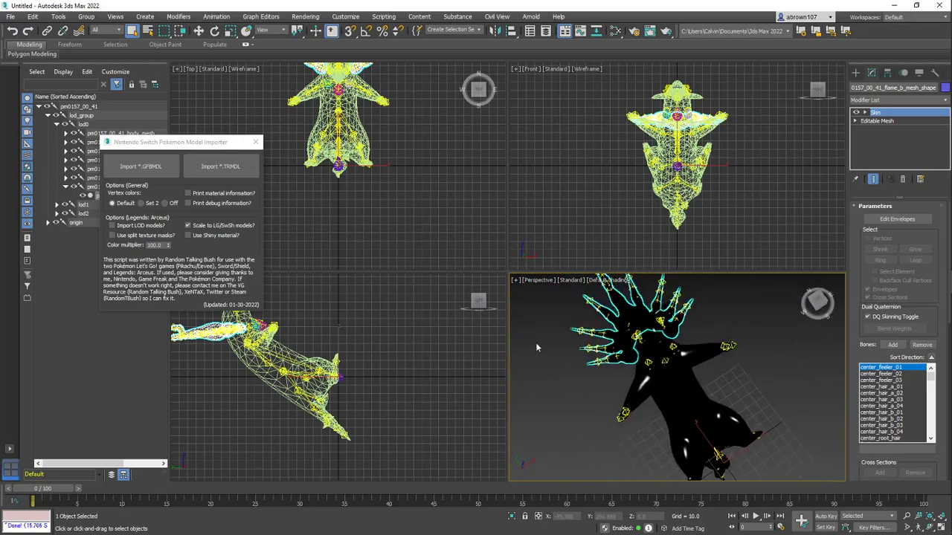
{"action": "key", "text": "ctrl+a"}
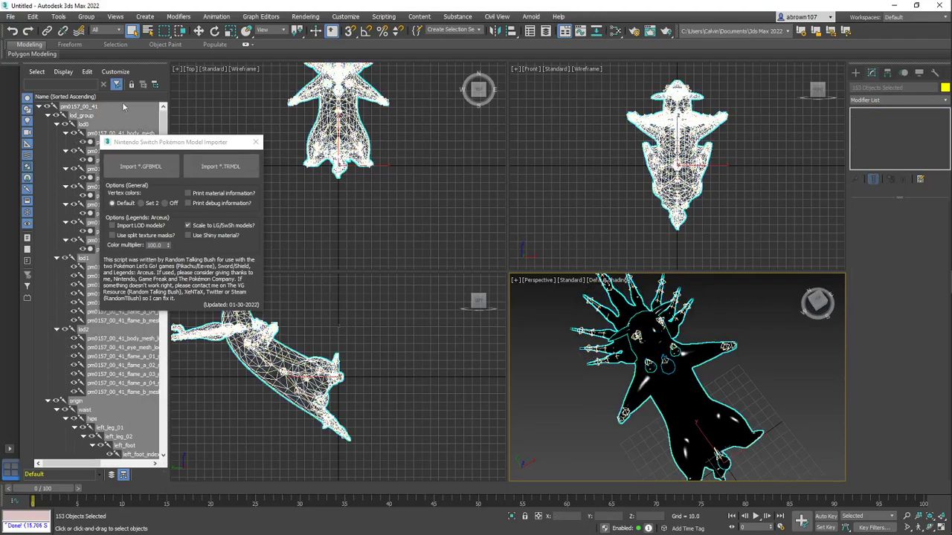
{"action": "left_click", "coordinate": [11, 16]}
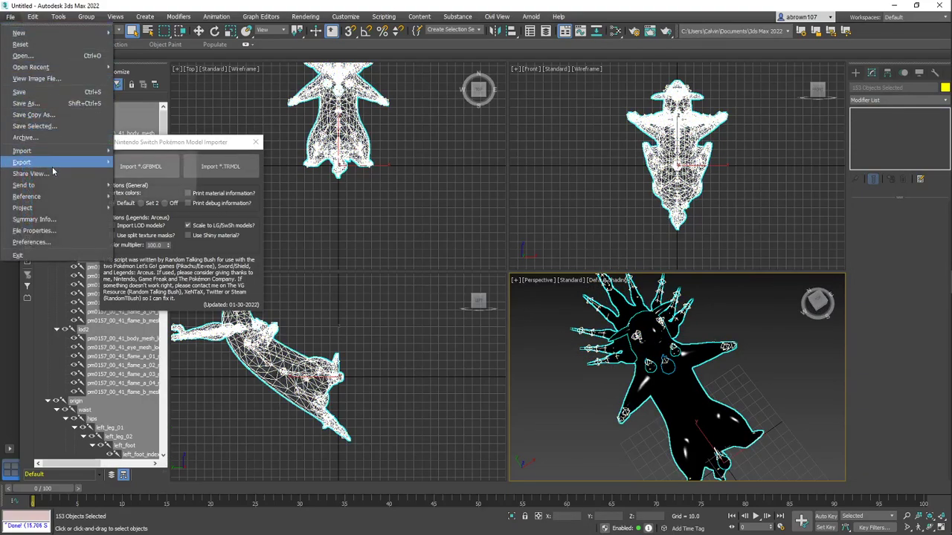
{"action": "left_click", "coordinate": [176, 174]}
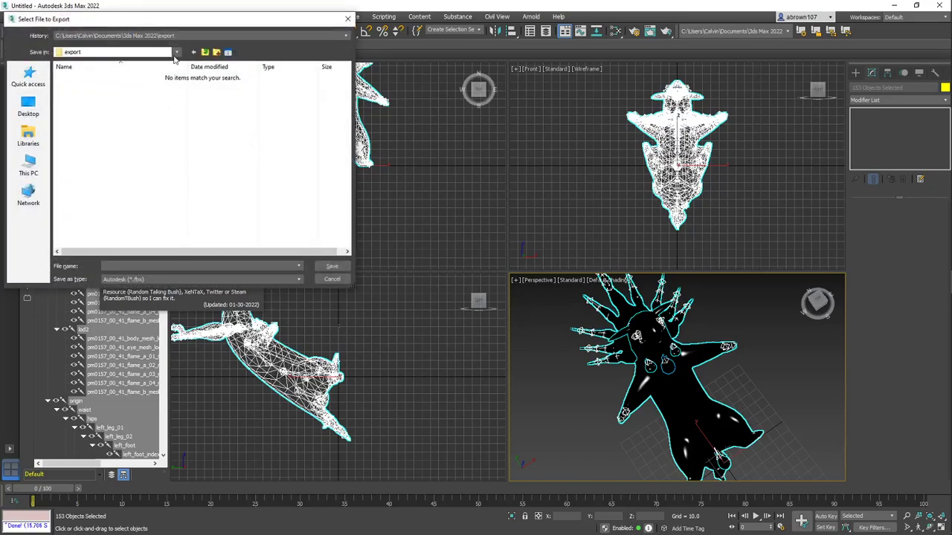
Set the export location to the pm0157_00_41 folder inside pkmn\PLA-Pokemon\pokemon on the BIG BOI (G:) drive
{"action": "left_click", "coordinate": [28, 165]}
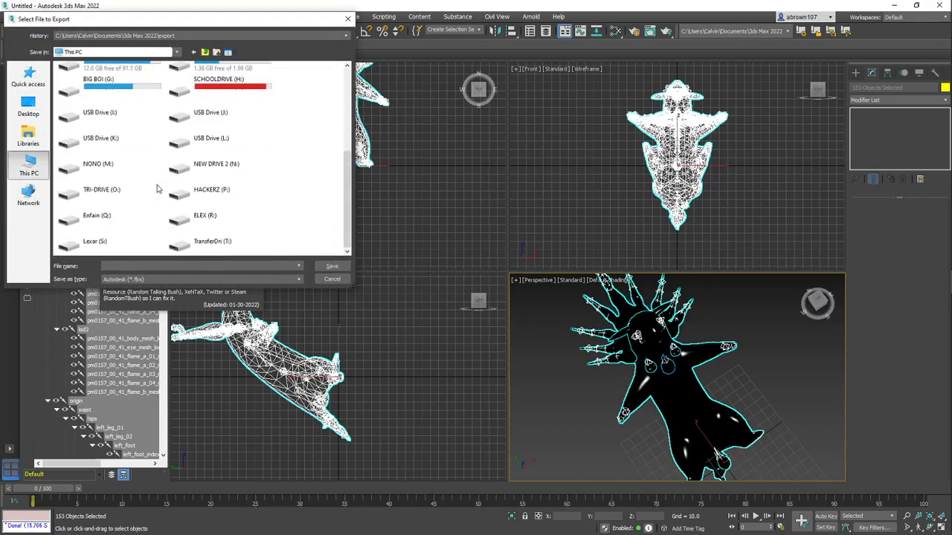
{"action": "double_click", "coordinate": [100, 149]}
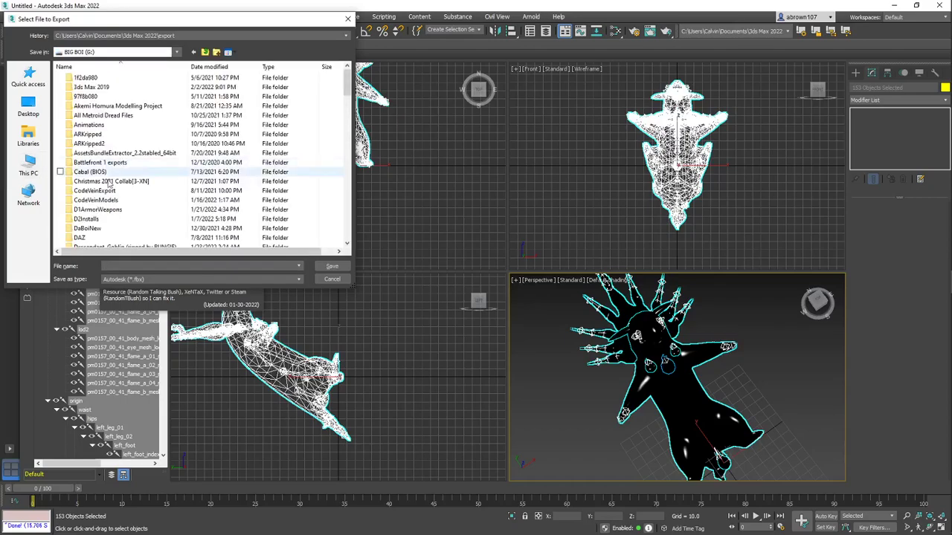
{"action": "scroll", "coordinate": [112, 193], "scroll_direction": "down", "scroll_amount": 10}
{"action": "scroll", "coordinate": [111, 193], "scroll_direction": "down", "scroll_amount": 12}
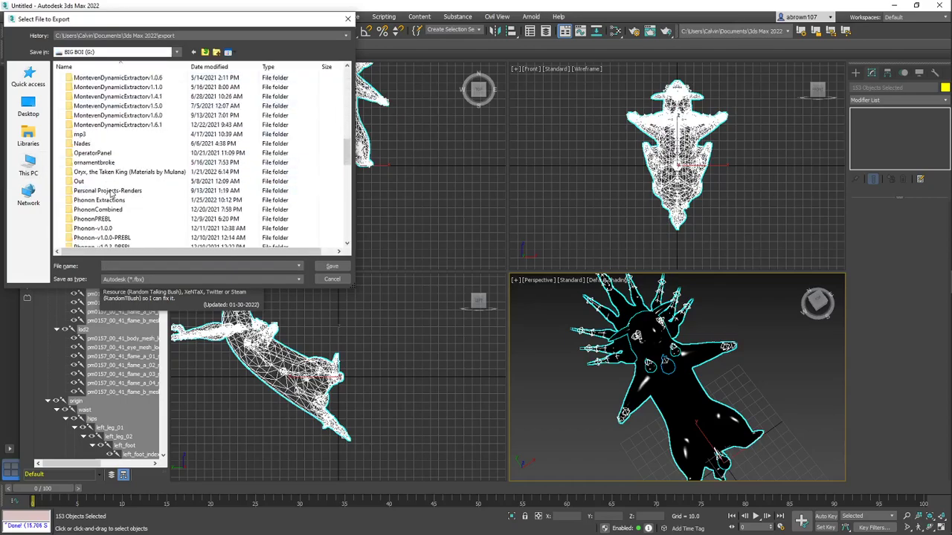
{"action": "double_click", "coordinate": [104, 197]}
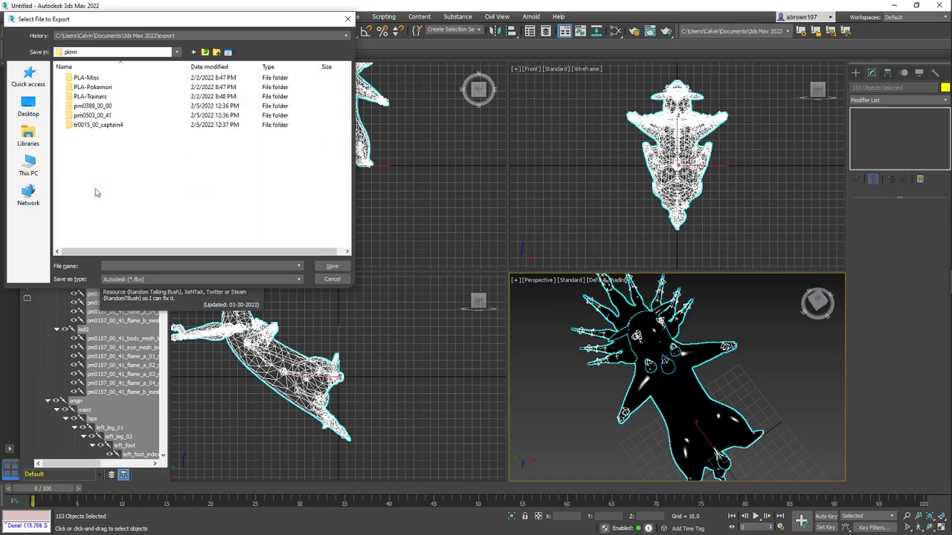
{"action": "double_click", "coordinate": [112, 93]}
{"action": "double_click", "coordinate": [119, 79]}
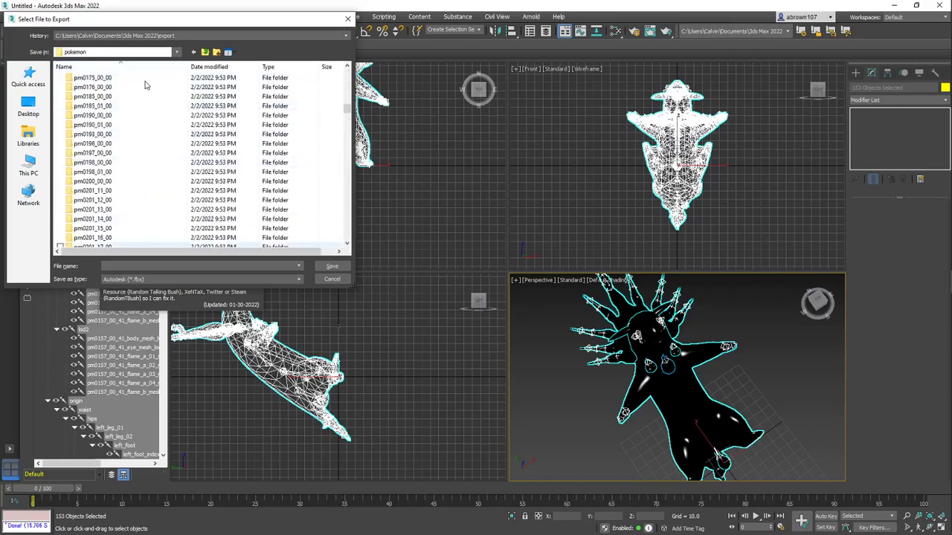
{"action": "double_click", "coordinate": [124, 153]}
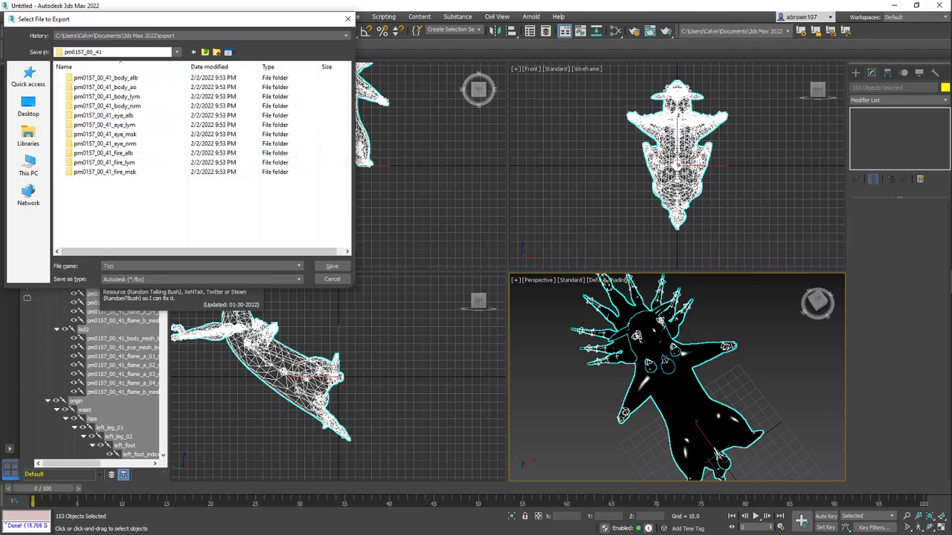
Export the model as Typhlosion.fbx and close the texture incompatibility warnings
{"action": "key", "text": "Return"}
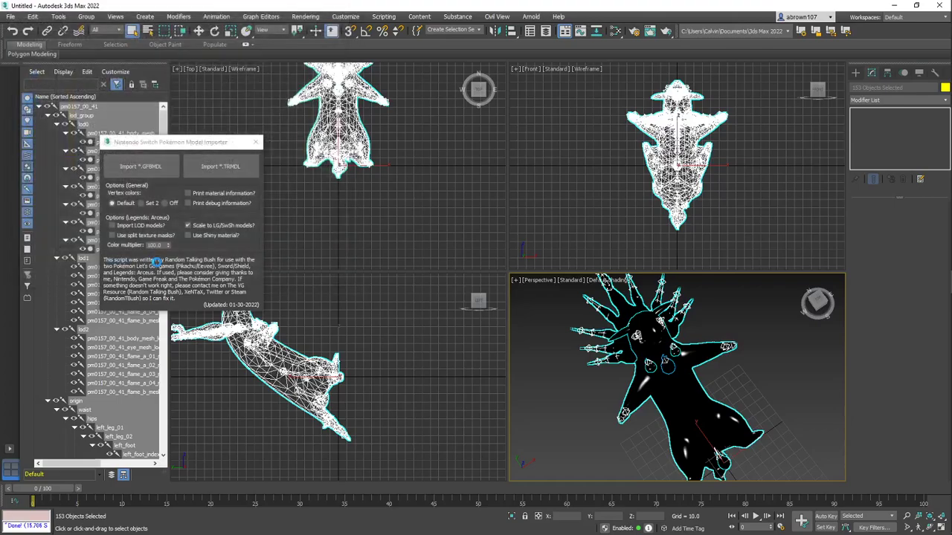
{"action": "left_click", "coordinate": [564, 400]}
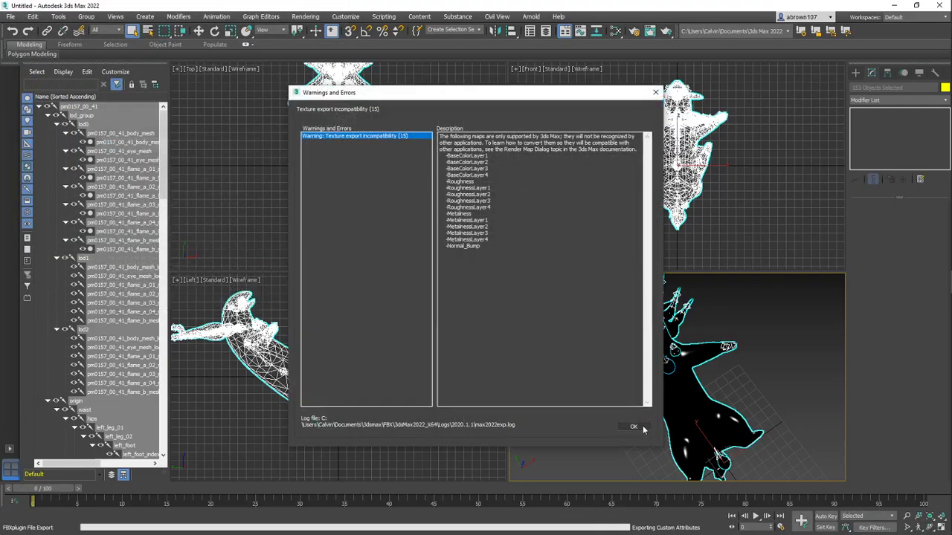
{"action": "left_click", "coordinate": [634, 426]}
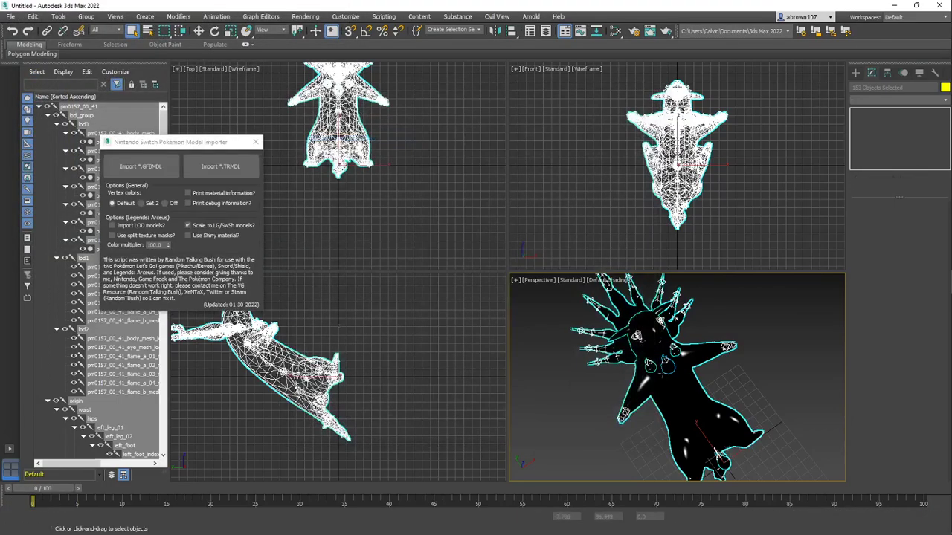
Minimize 3ds Max and switch to the open File Explorer window, going to the pkmn folder on the G: drive
{"action": "left_click", "coordinate": [893, 7]}
{"action": "left_click", "coordinate": [893, 7]}
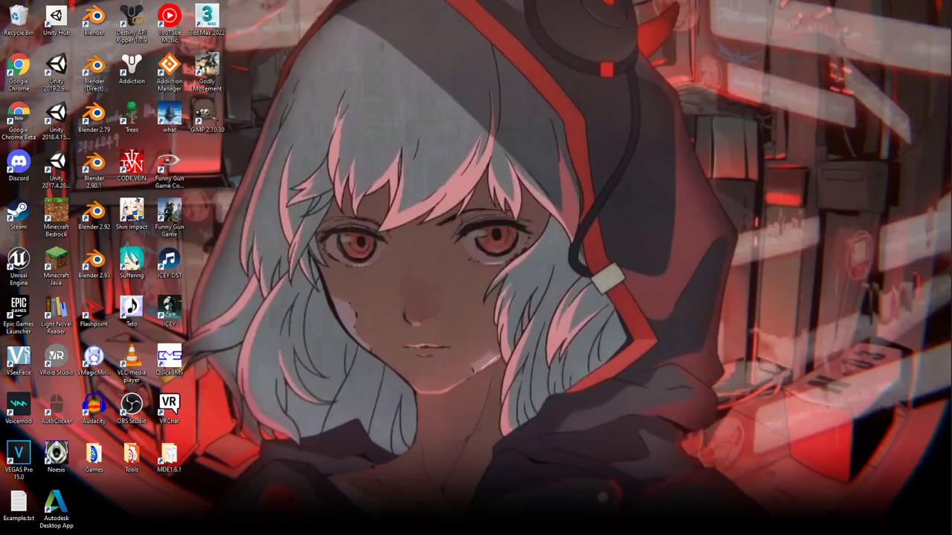
{"action": "mouse_move", "coordinate": [893, 98]}
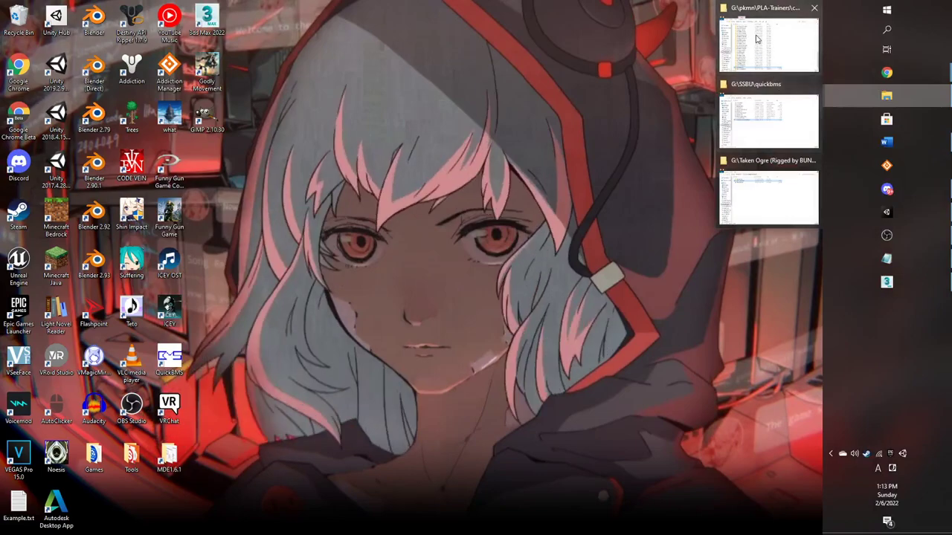
{"action": "left_click", "coordinate": [771, 43]}
{"action": "left_click", "coordinate": [340, 131]}
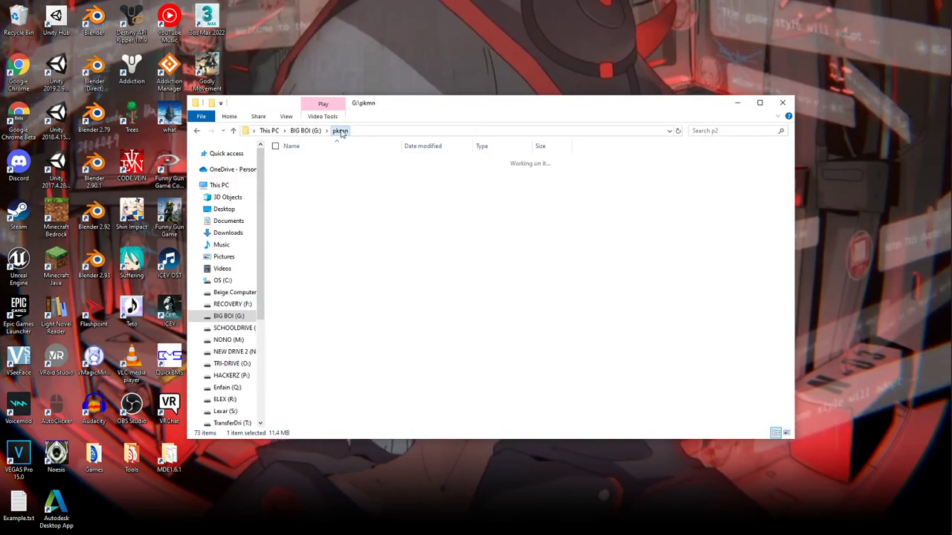
Open the pm0157_00_41 folder inside PLA-Pokemon\pokemon and select the exported Typhlosion.fbx
{"action": "double_click", "coordinate": [317, 169]}
{"action": "double_click", "coordinate": [320, 163]}
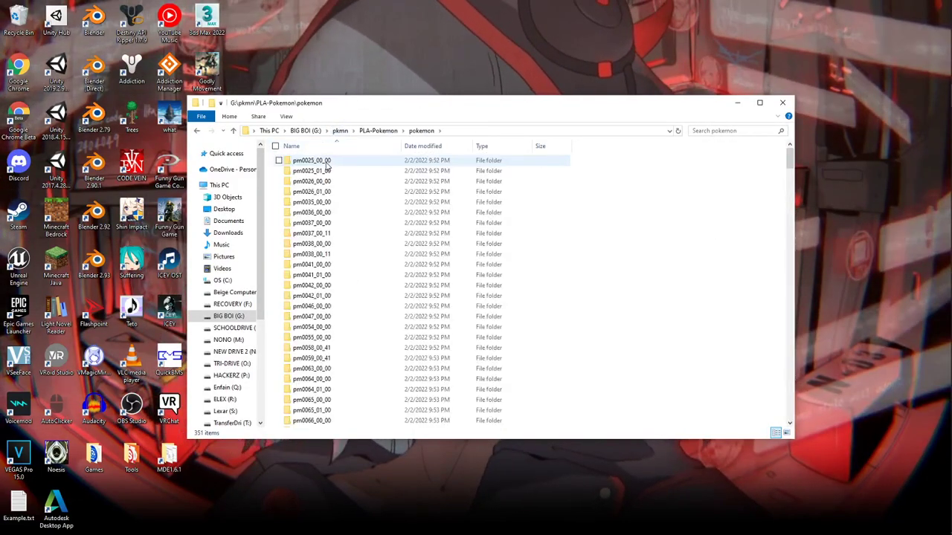
{"action": "scroll", "coordinate": [301, 181], "scroll_direction": "down", "scroll_amount": 10}
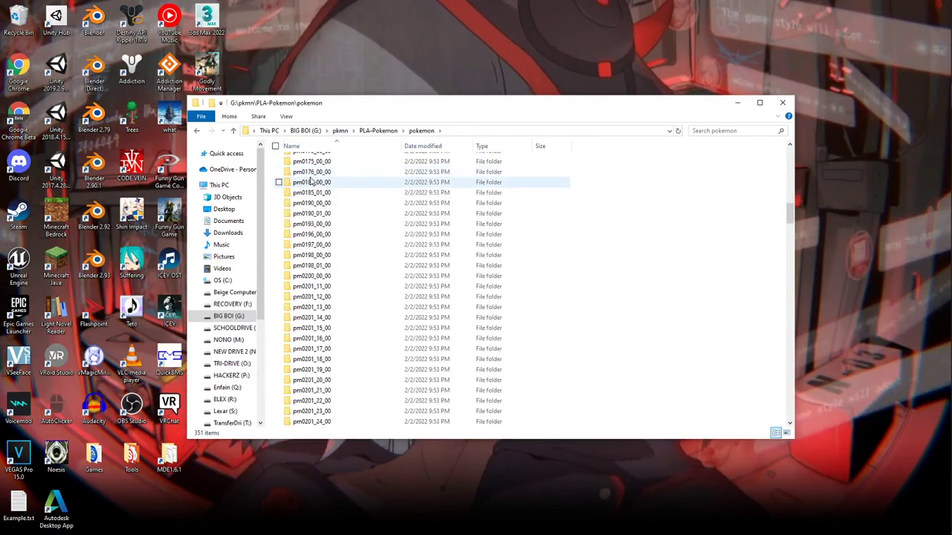
{"action": "scroll", "coordinate": [339, 200], "scroll_direction": "down", "scroll_amount": 10}
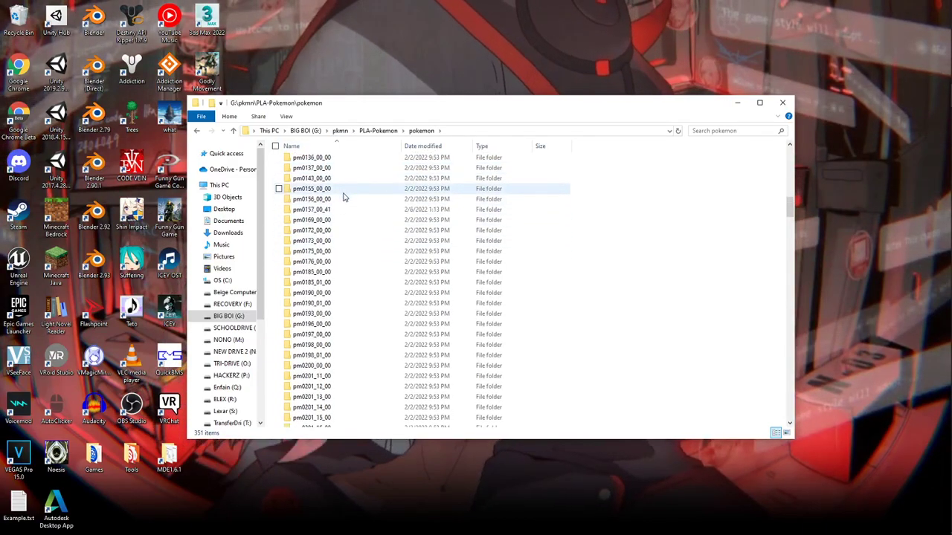
{"action": "scroll", "coordinate": [335, 215], "scroll_direction": "up", "scroll_amount": 2}
{"action": "double_click", "coordinate": [336, 215]}
{"action": "scroll", "coordinate": [339, 253], "scroll_direction": "down", "scroll_amount": 3}
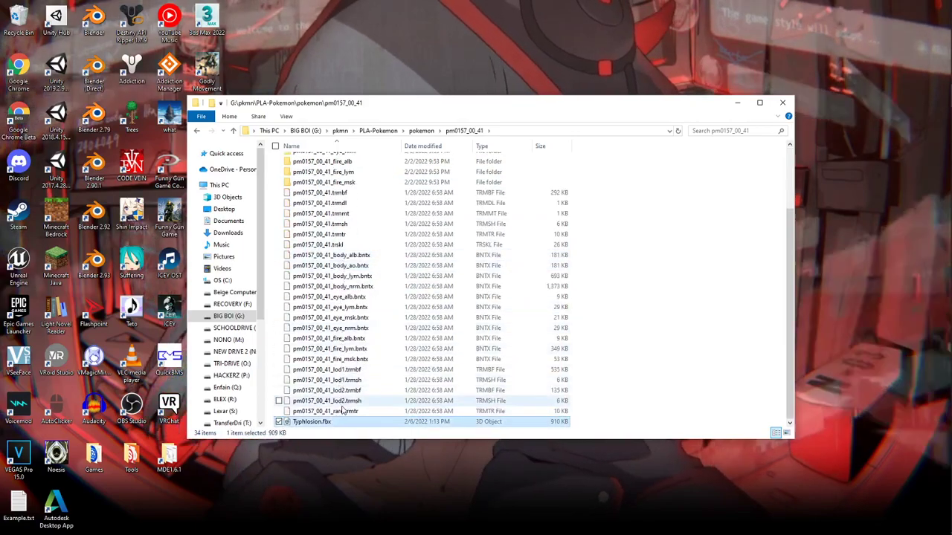
{"action": "left_click", "coordinate": [313, 421]}
Check the contents of pm0157_00_41_body_alb, and delete all texture subfolders from pm0157_00_41_body_alb through pm0157_00_41_fire_msk
{"action": "scroll", "coordinate": [425, 270], "scroll_direction": "up", "scroll_amount": 3}
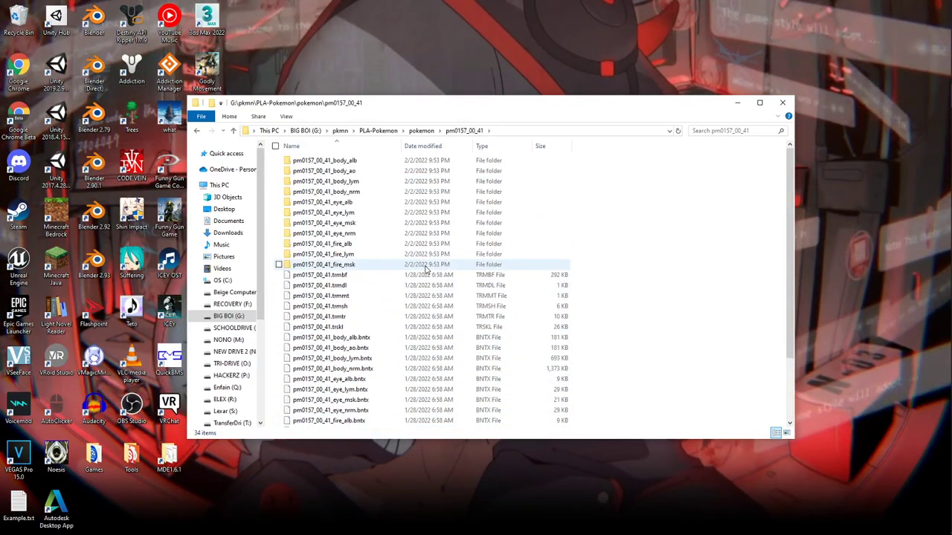
{"action": "double_click", "coordinate": [327, 158]}
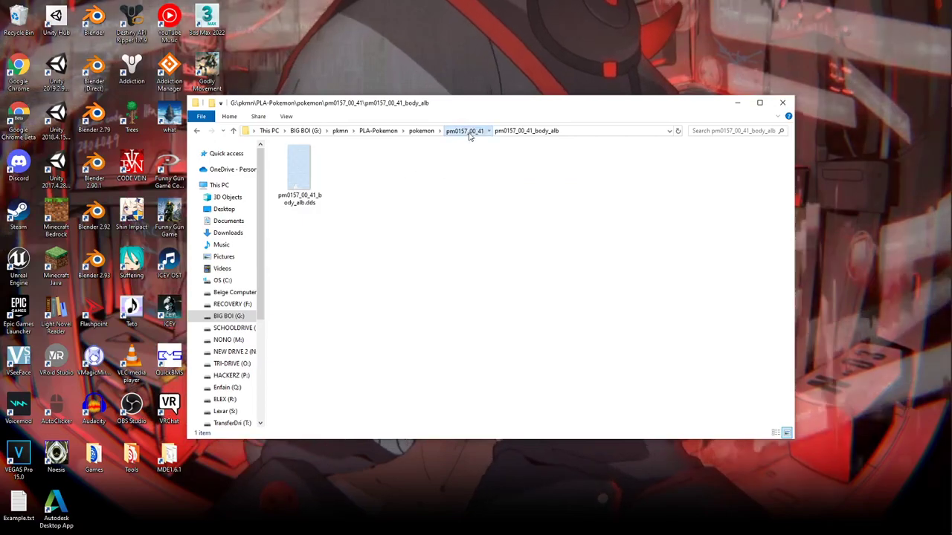
{"action": "left_click", "coordinate": [464, 131]}
{"action": "left_click", "coordinate": [340, 266], "text": "shift"}
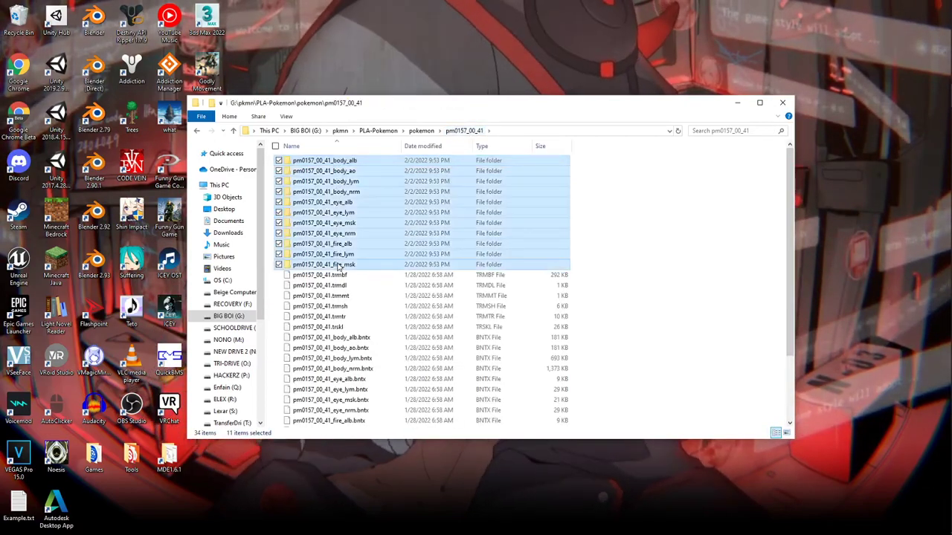
{"action": "key", "text": "Delete"}
{"action": "key", "text": "Escape"}
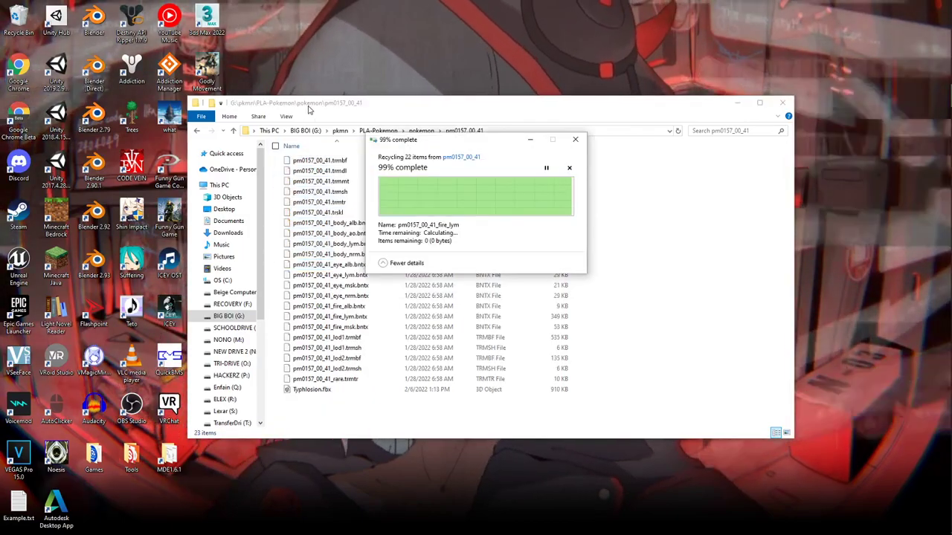
Move the folder window aside, launch QuickBMS and choose the script Switch_BNTX_SameFolder.bms from the pkmn folder
{"action": "left_click_drag", "start_coordinate": [309, 109], "coordinate": [473, 90]}
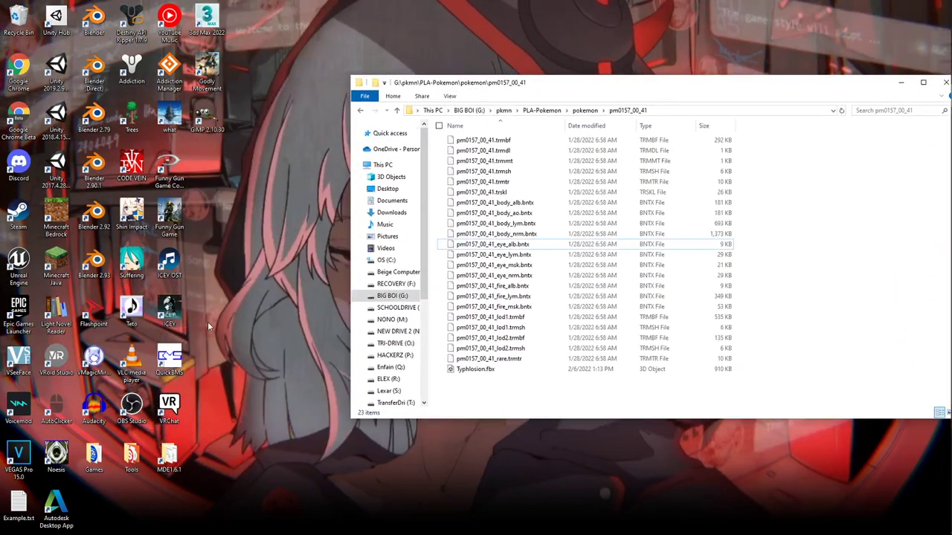
{"action": "double_click", "coordinate": [168, 361]}
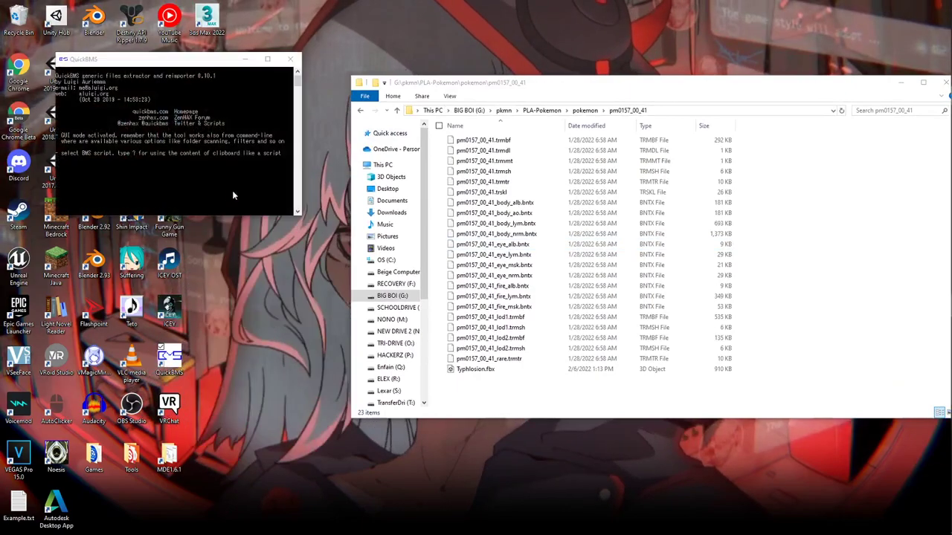
{"action": "left_click_drag", "start_coordinate": [446, 161], "coordinate": [332, 126]}
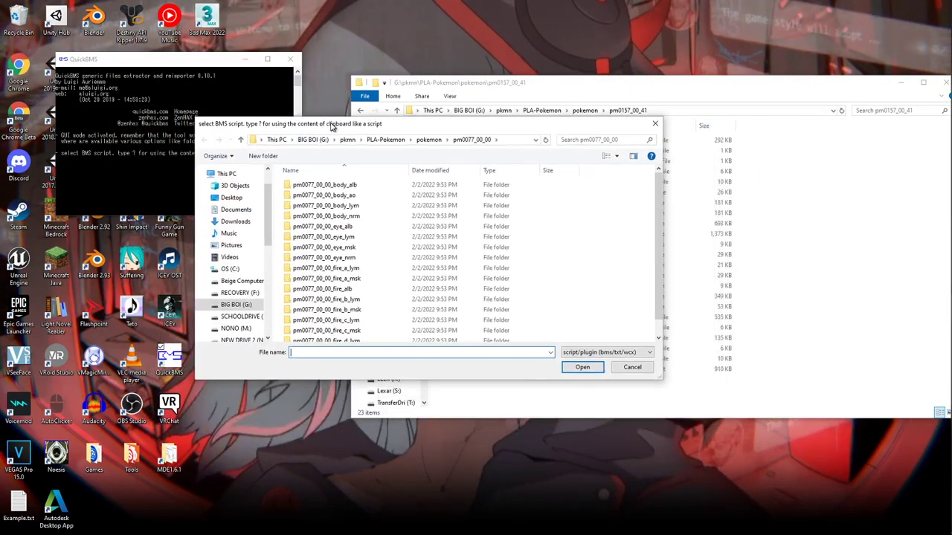
{"action": "left_click_drag", "start_coordinate": [661, 379], "coordinate": [686, 439]}
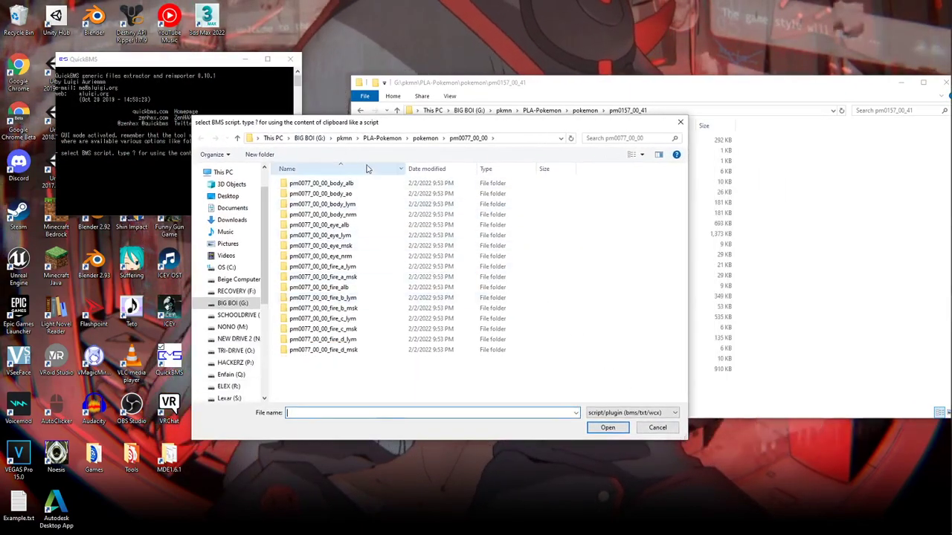
{"action": "left_click", "coordinate": [343, 137]}
{"action": "left_click", "coordinate": [333, 256]}
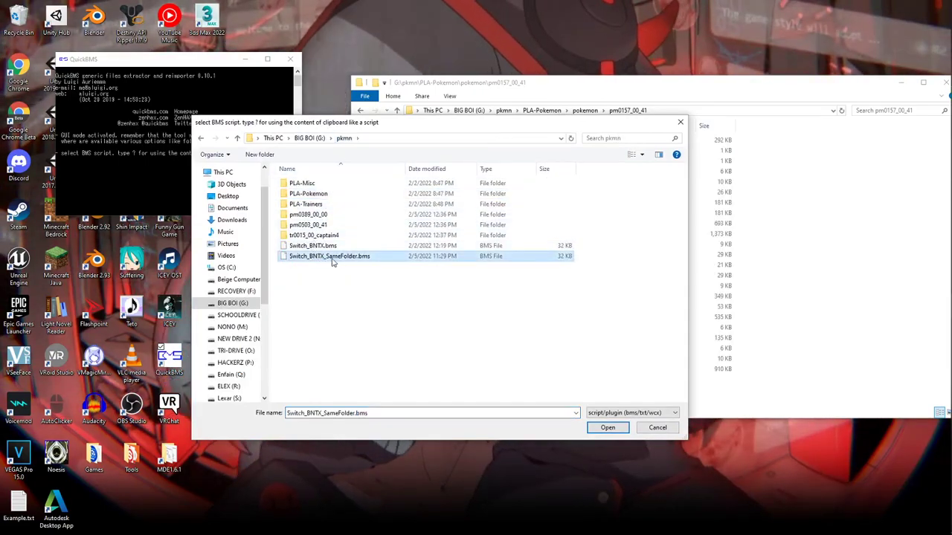
{"action": "double_click", "coordinate": [351, 256]}
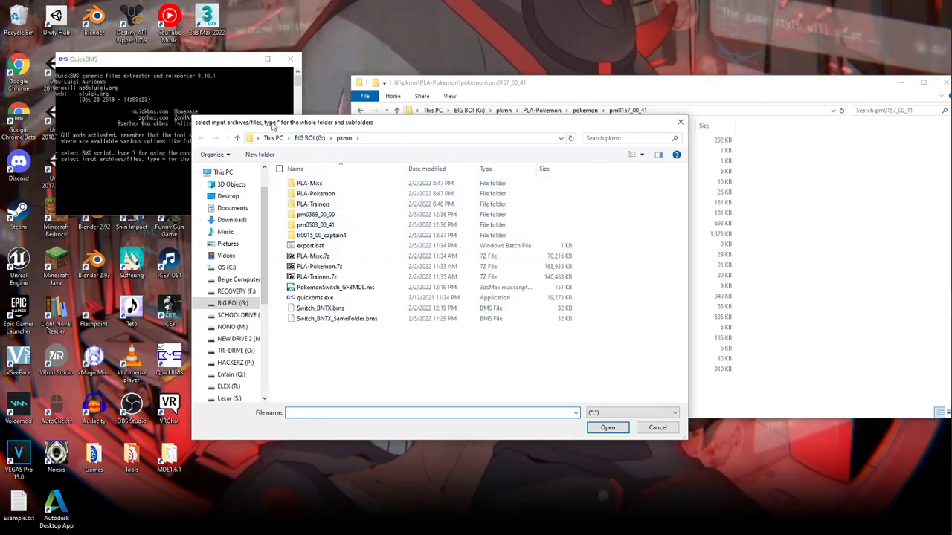
Choose all files in PLA-Pokemon\pokemon\pm0157_00_41 as input archives using the wildcard *
{"action": "double_click", "coordinate": [327, 194]}
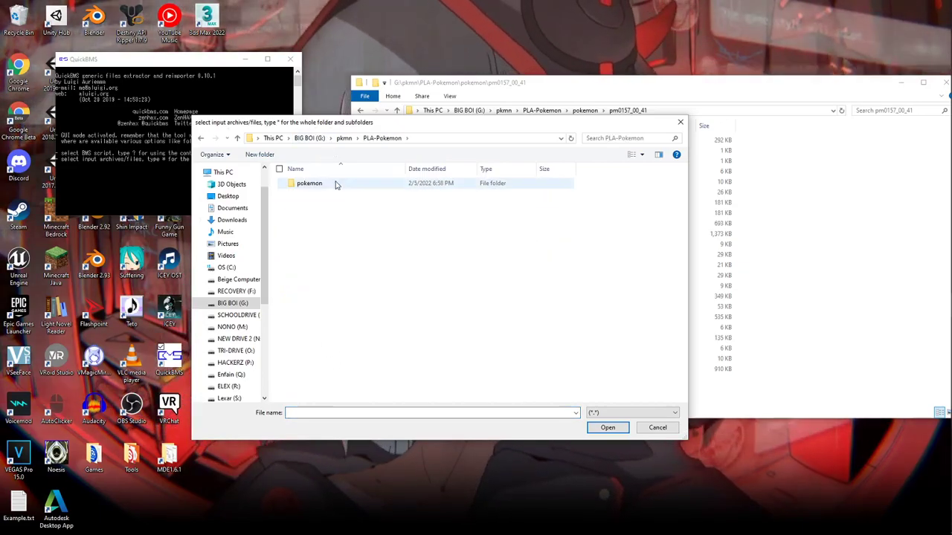
{"action": "double_click", "coordinate": [335, 184]}
{"action": "scroll", "coordinate": [350, 247], "scroll_direction": "down", "scroll_amount": 10}
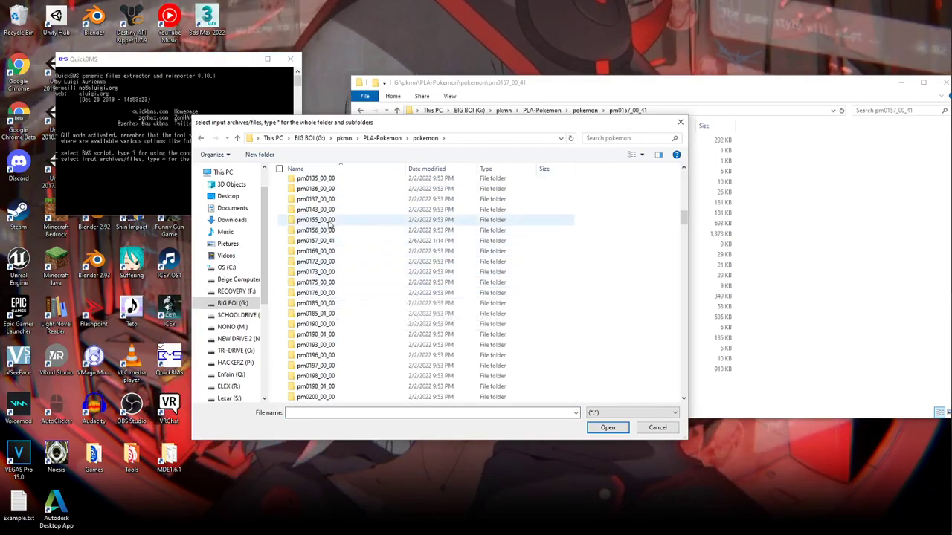
{"action": "double_click", "coordinate": [324, 240]}
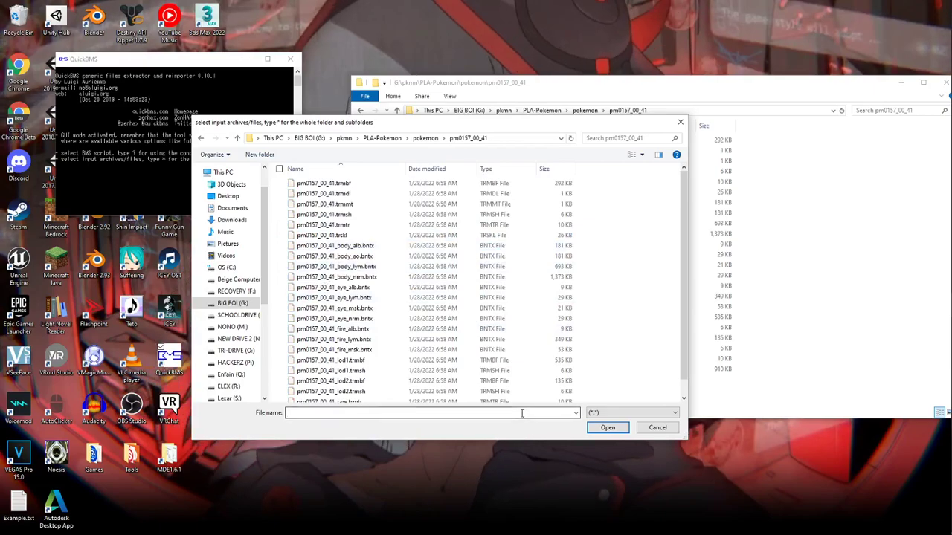
{"action": "left_click", "coordinate": [522, 414]}
{"action": "type", "text": "$"}
{"action": "key", "text": "BackSpace"}
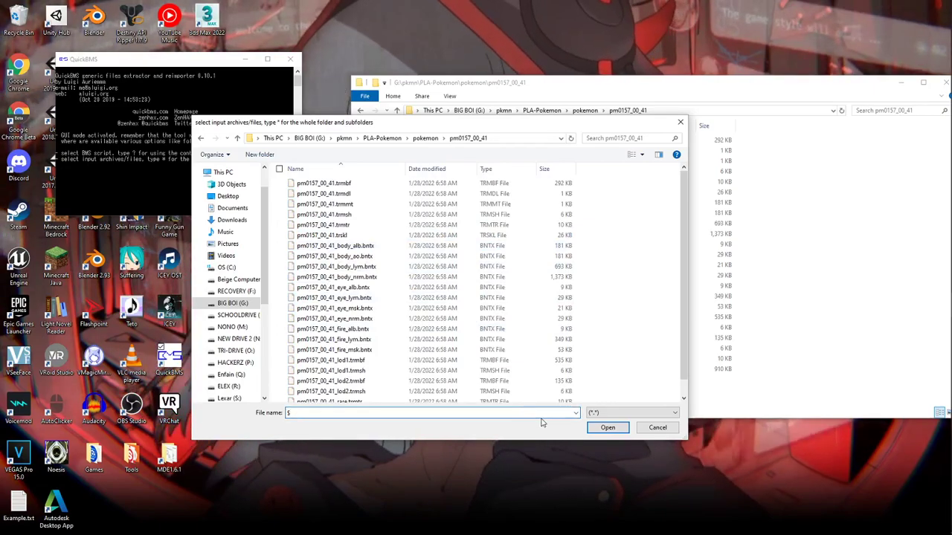
{"action": "type", "text": "*"}
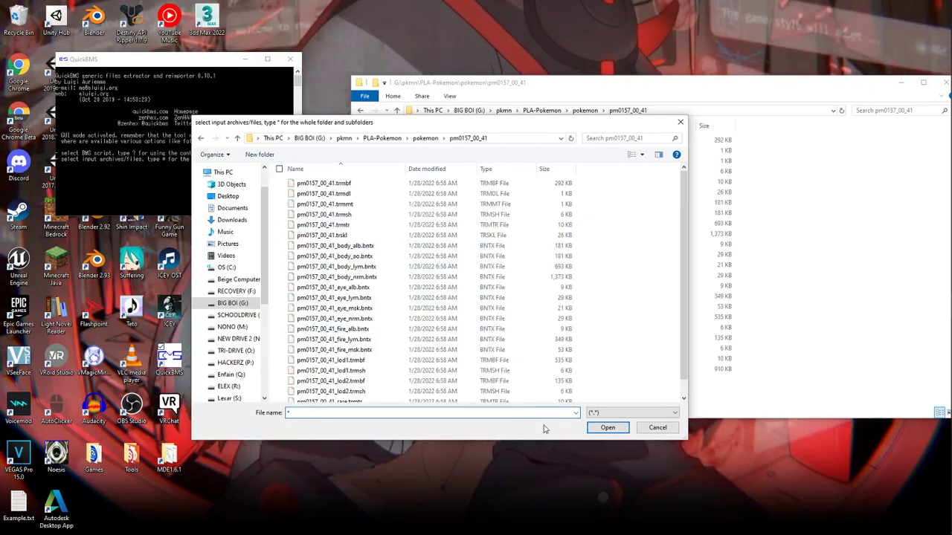
{"action": "left_click", "coordinate": [612, 430]}
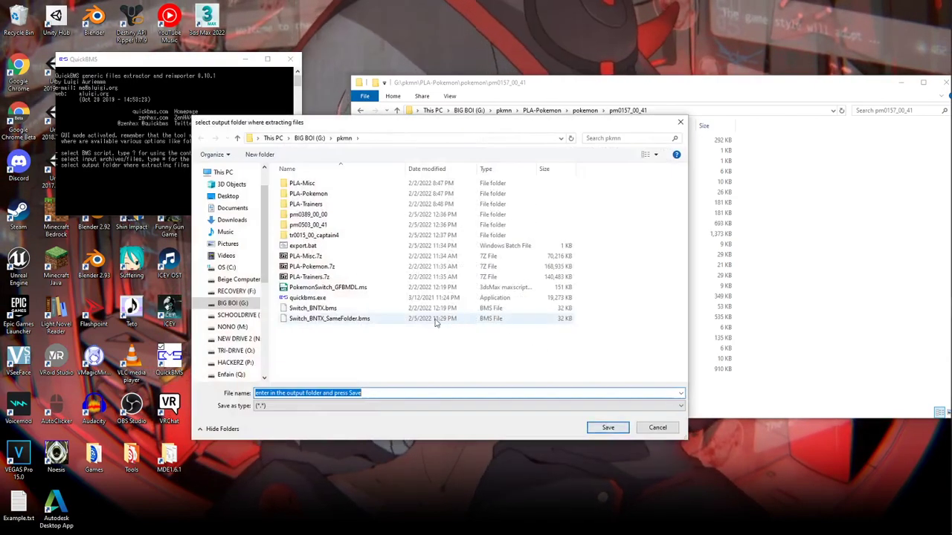
Set PLA-Pokemon\pokemon\pm0157_00_41 as the output folder and run the texture extraction
{"action": "double_click", "coordinate": [343, 195]}
{"action": "double_click", "coordinate": [352, 184]}
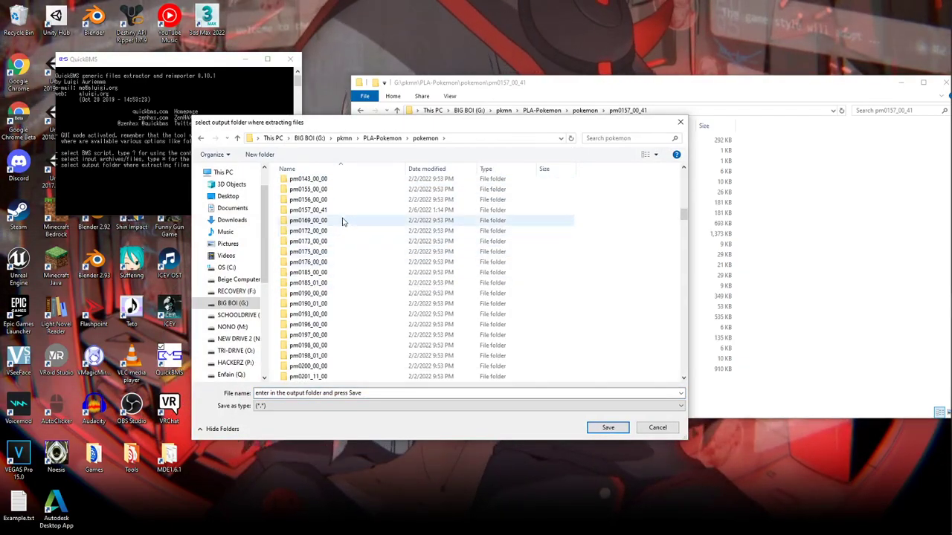
{"action": "double_click", "coordinate": [350, 210]}
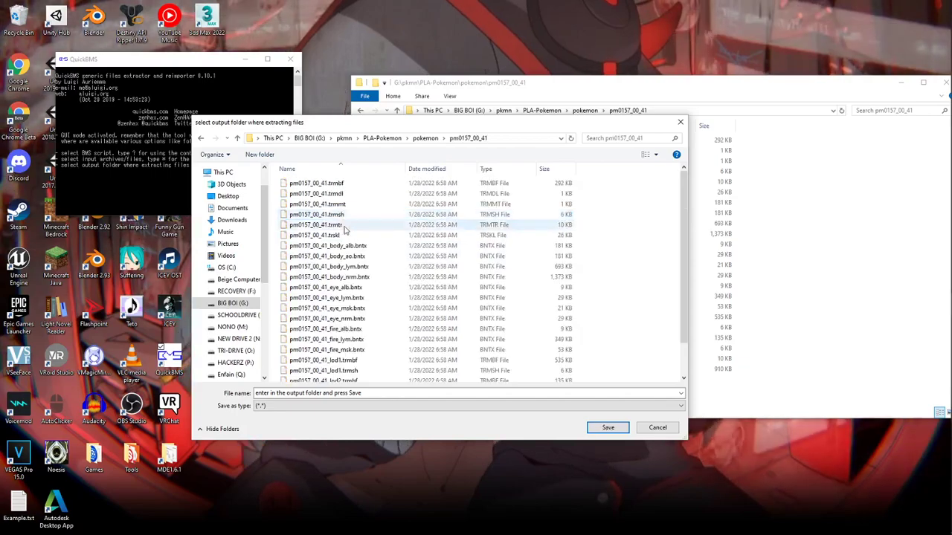
{"action": "left_click", "coordinate": [607, 428]}
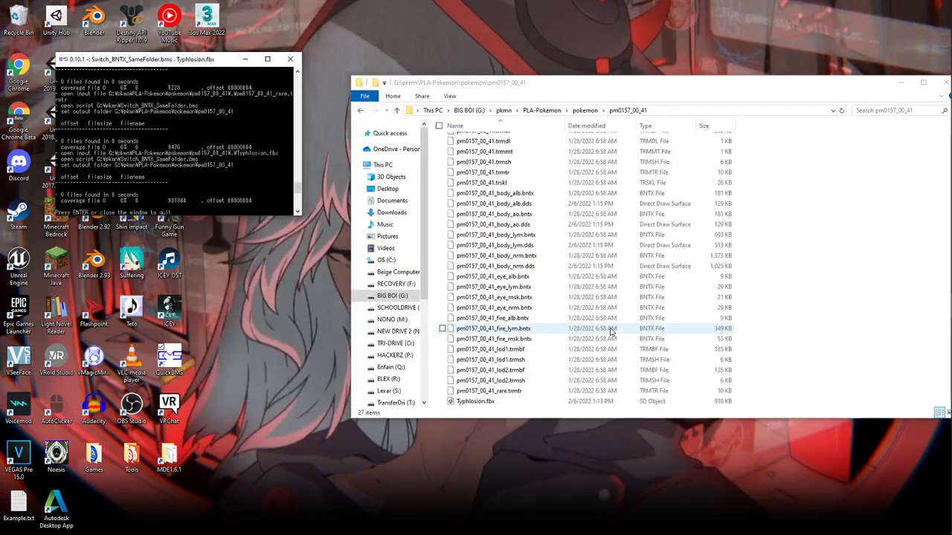
Reposition the pm0157_00_41 folder window, show its files as large thumbnails and close the QuickBMS console
{"action": "left_click_drag", "start_coordinate": [544, 82], "coordinate": [467, 56]}
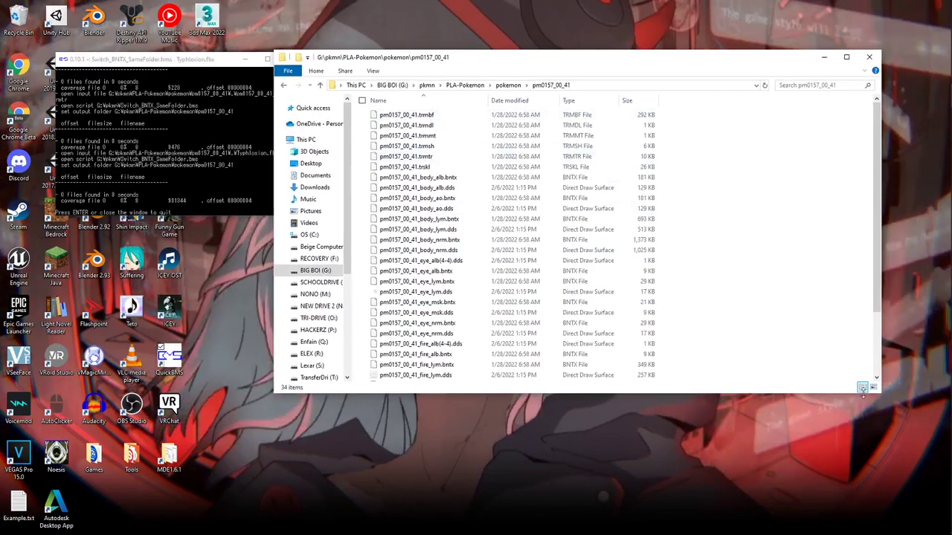
{"action": "left_click", "coordinate": [873, 387]}
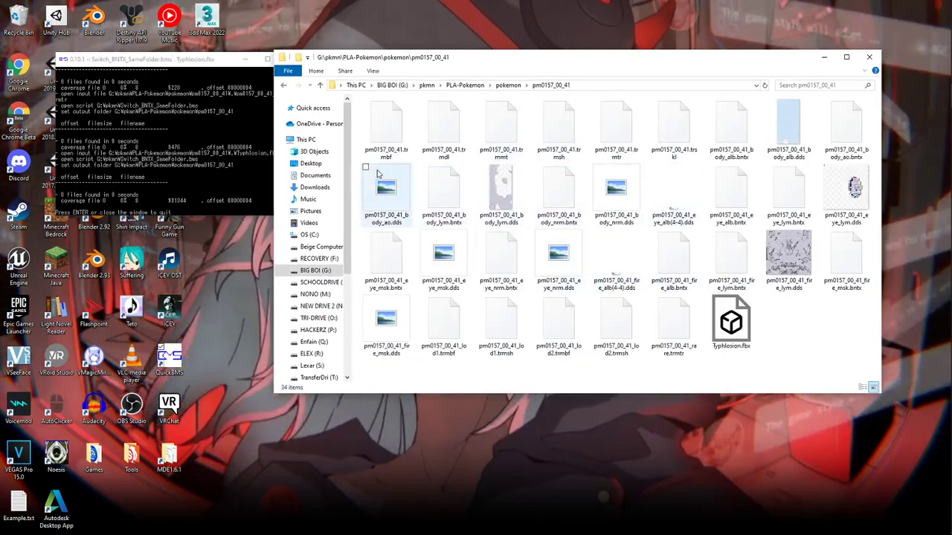
{"action": "left_click", "coordinate": [250, 130]}
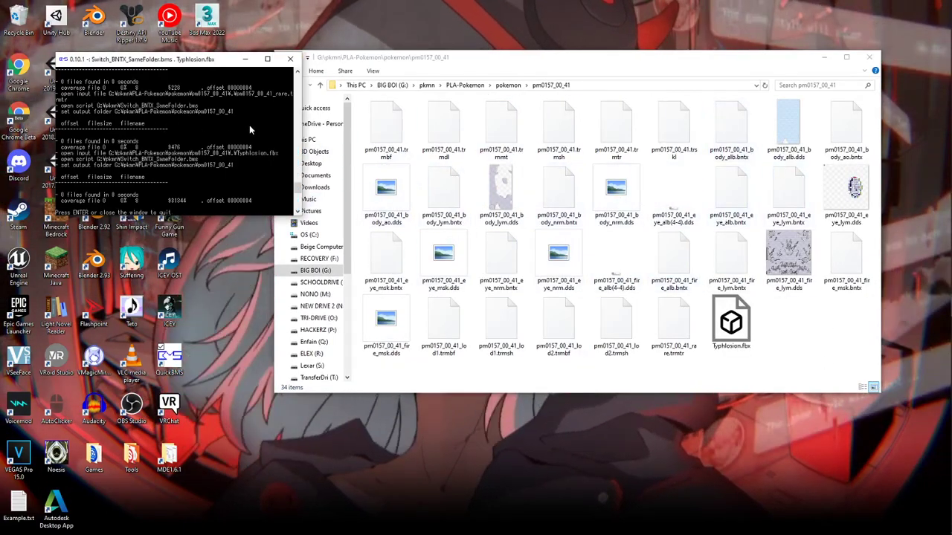
{"action": "left_click", "coordinate": [290, 59]}
Examine the thumbnails of the extracted body, eye and fire DDS textures in the pm0157_00_41 folder
{"action": "left_click", "coordinate": [501, 190]}
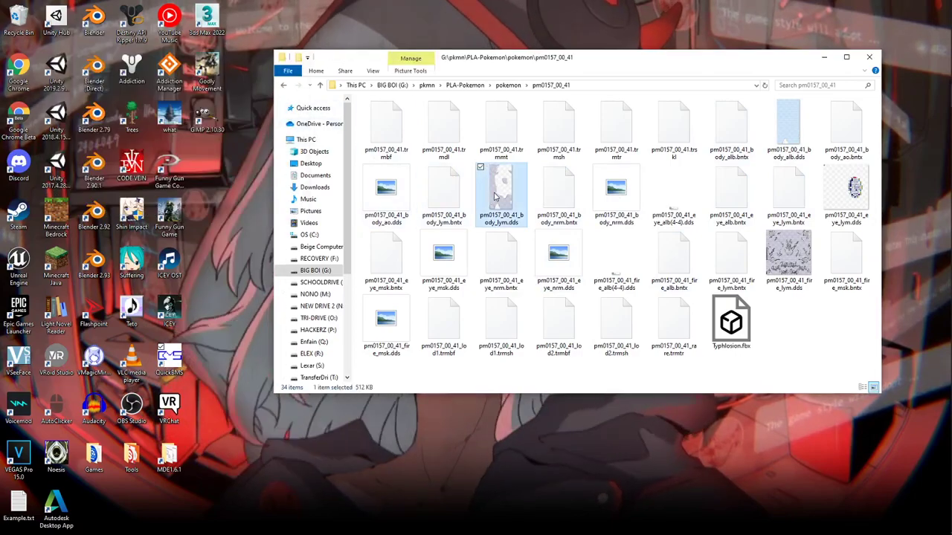
{"action": "left_click", "coordinate": [788, 256]}
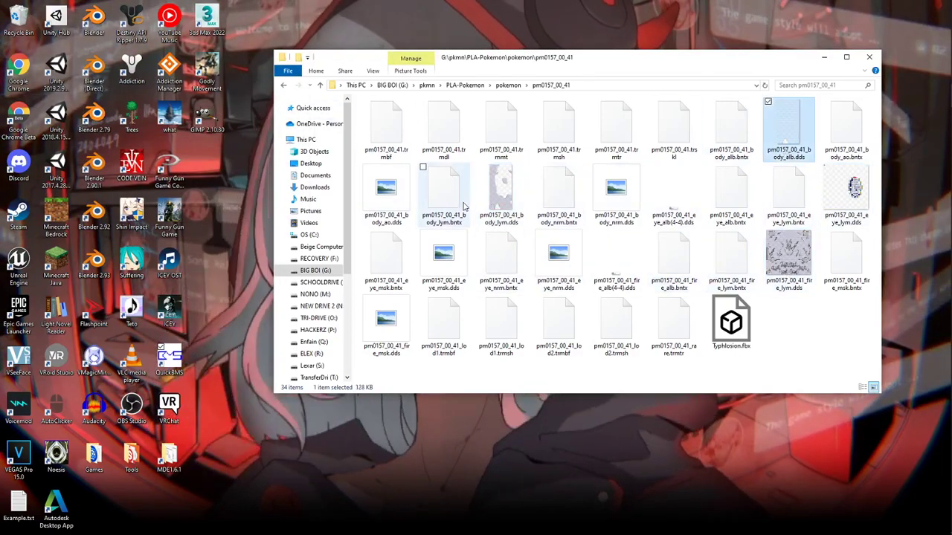
{"action": "left_click", "coordinate": [443, 257]}
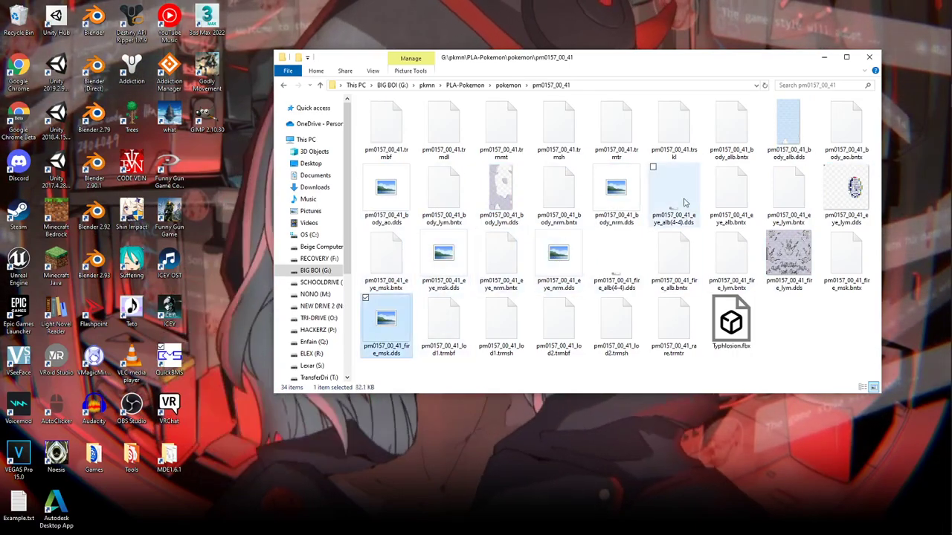
{"action": "left_click", "coordinate": [616, 257]}
{"action": "left_click", "coordinate": [815, 333]}
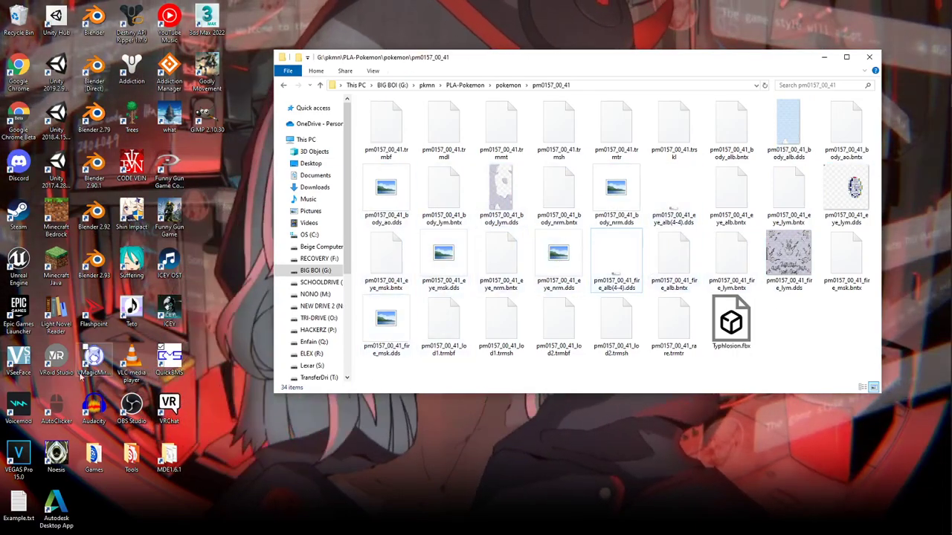
Launch Noesis and browse to the folder pkmn\PLA-Pokemon\pokemon\pm0157_00_41
{"action": "double_click", "coordinate": [58, 455]}
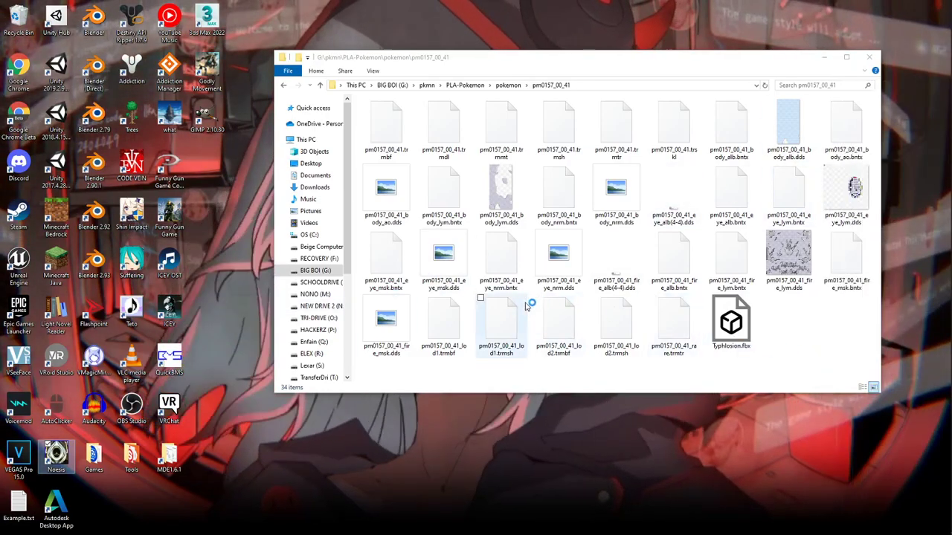
{"action": "key", "text": "alt+Tab"}
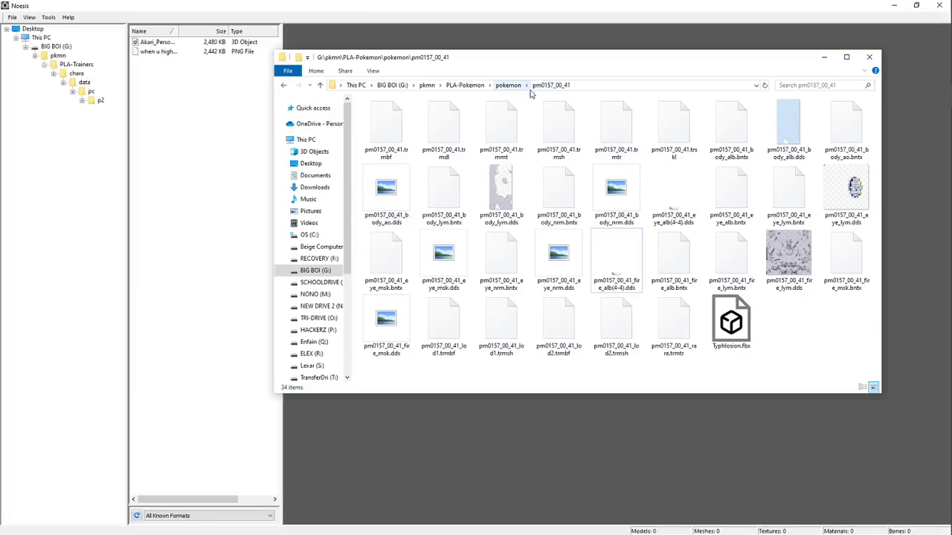
{"action": "left_click", "coordinate": [292, 4]}
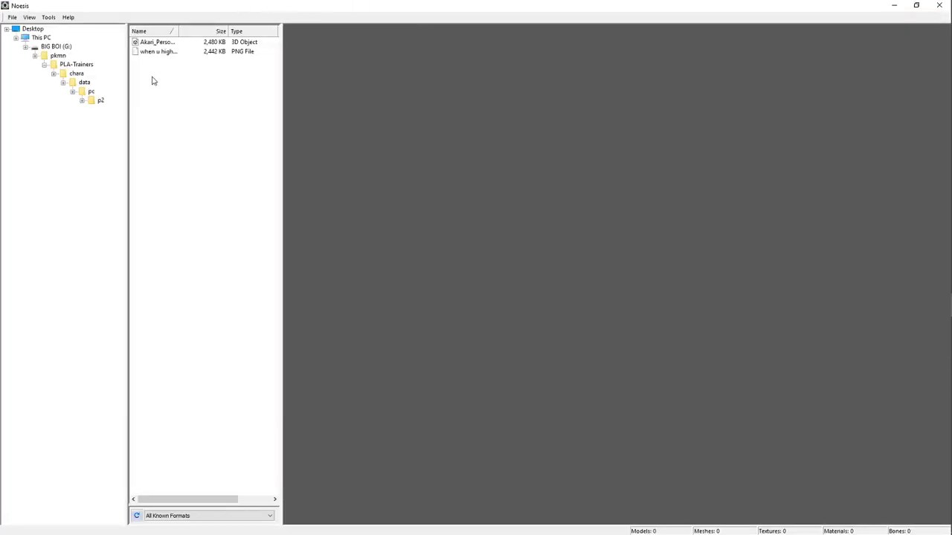
{"action": "left_click", "coordinate": [43, 65]}
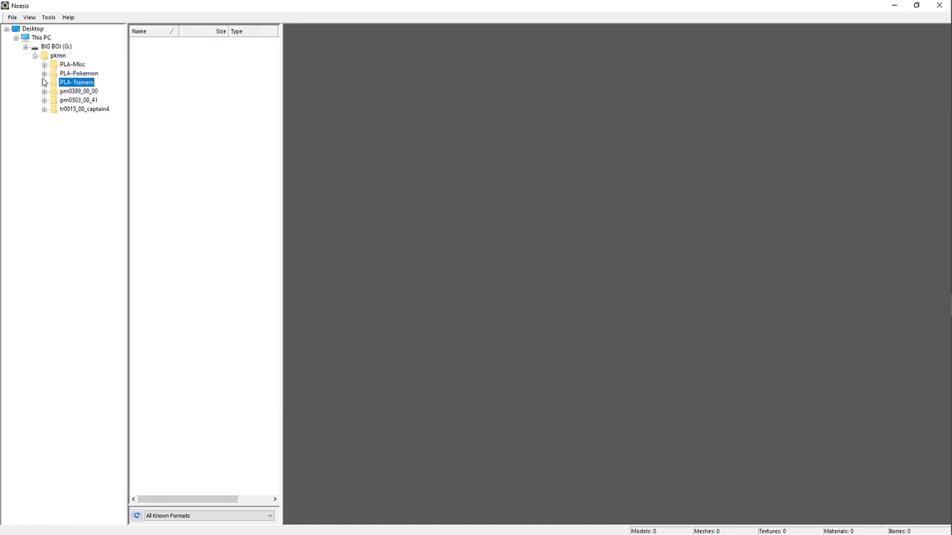
{"action": "left_click", "coordinate": [53, 82]}
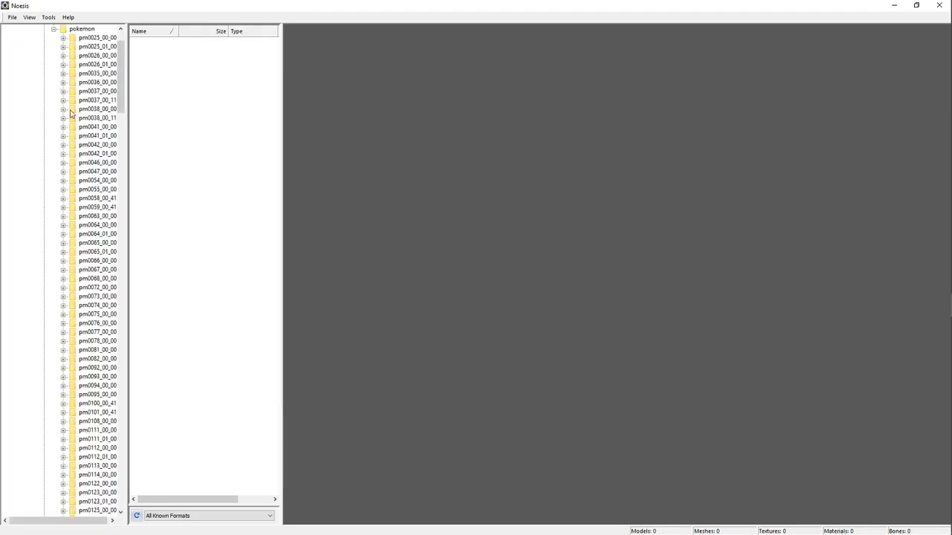
{"action": "scroll", "coordinate": [78, 338], "scroll_direction": "down", "scroll_amount": 5}
{"action": "scroll", "coordinate": [76, 423], "scroll_direction": "down", "scroll_amount": 5}
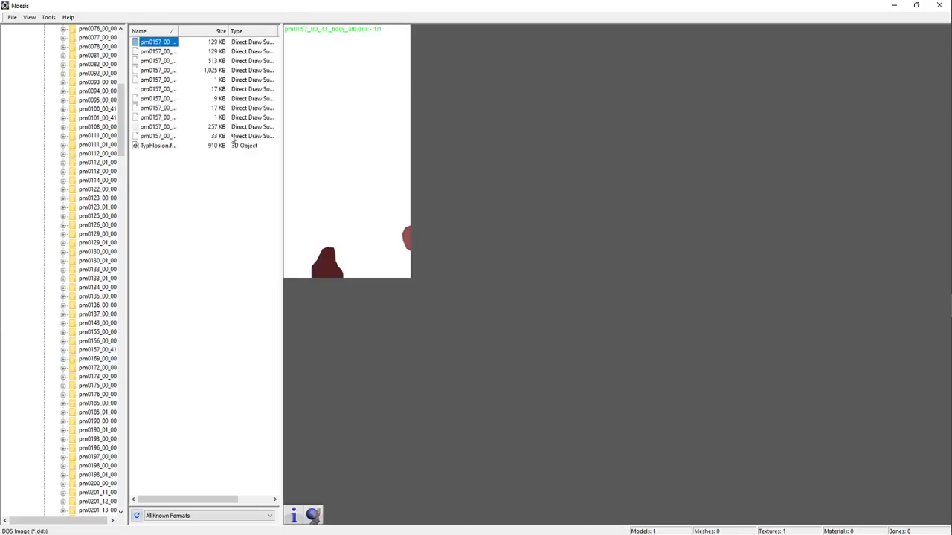
Preview the body, eye and fire DDS textures of pm0157_00_41, cycling the blend mode on pm0157_00_41_eye_alb(4-4).dds
{"action": "left_click", "coordinate": [155, 61]}
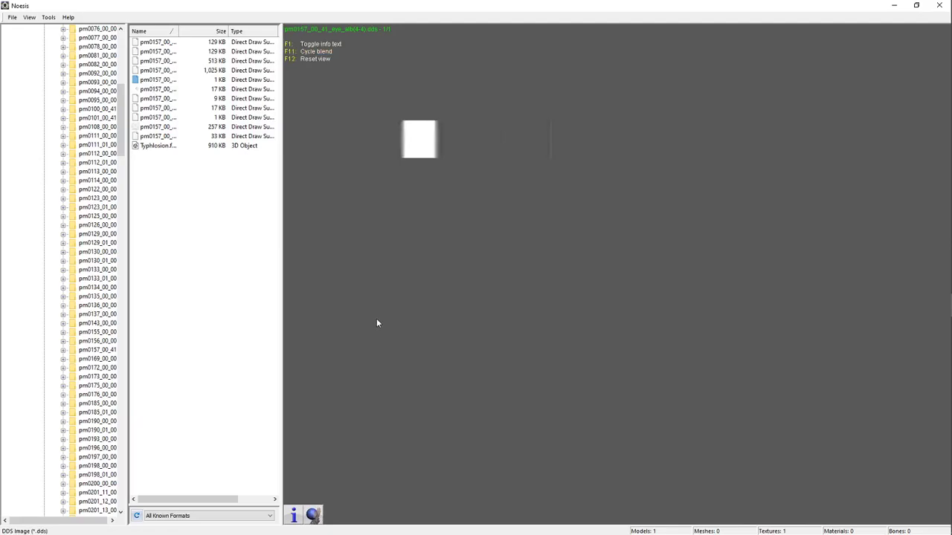
{"action": "left_click", "coordinate": [312, 514]}
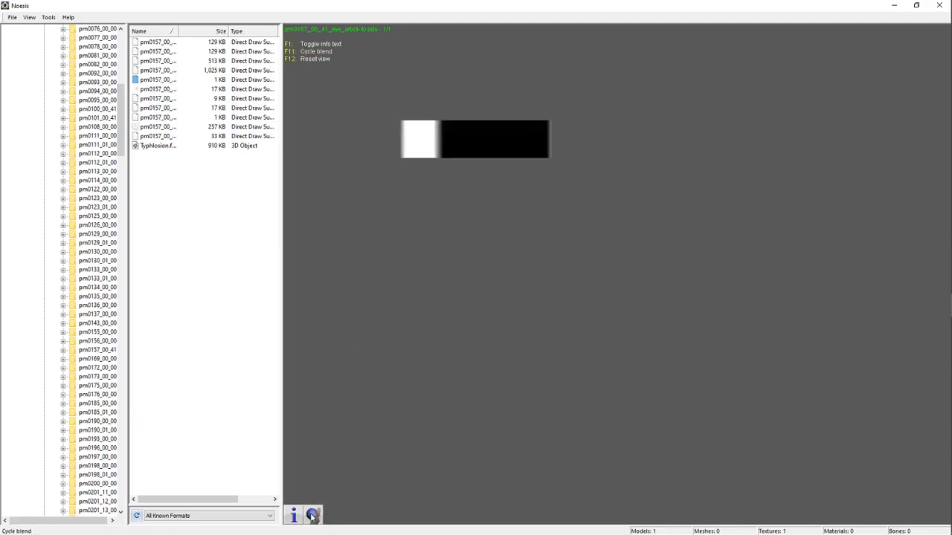
{"action": "left_click", "coordinate": [156, 92]}
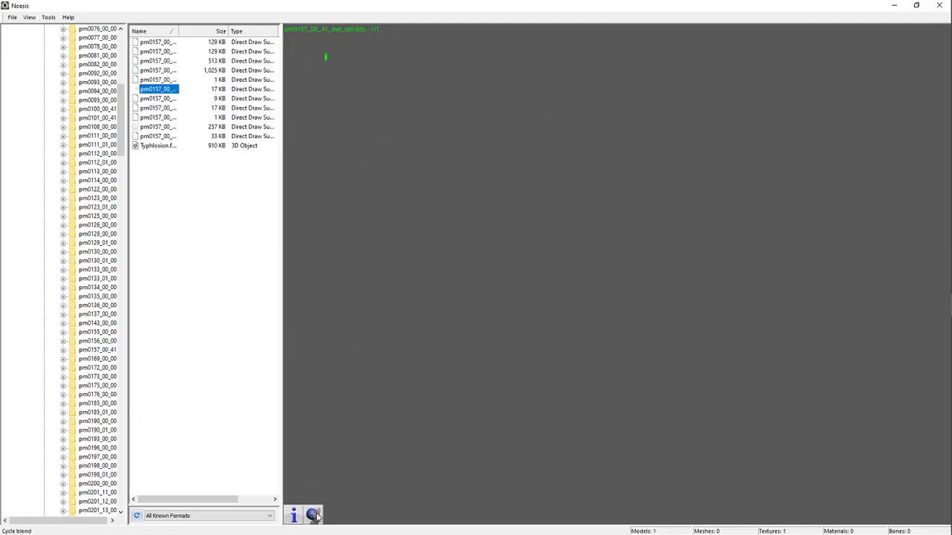
{"action": "left_click", "coordinate": [155, 98]}
{"action": "left_click", "coordinate": [154, 117]}
{"action": "left_click", "coordinate": [154, 127]}
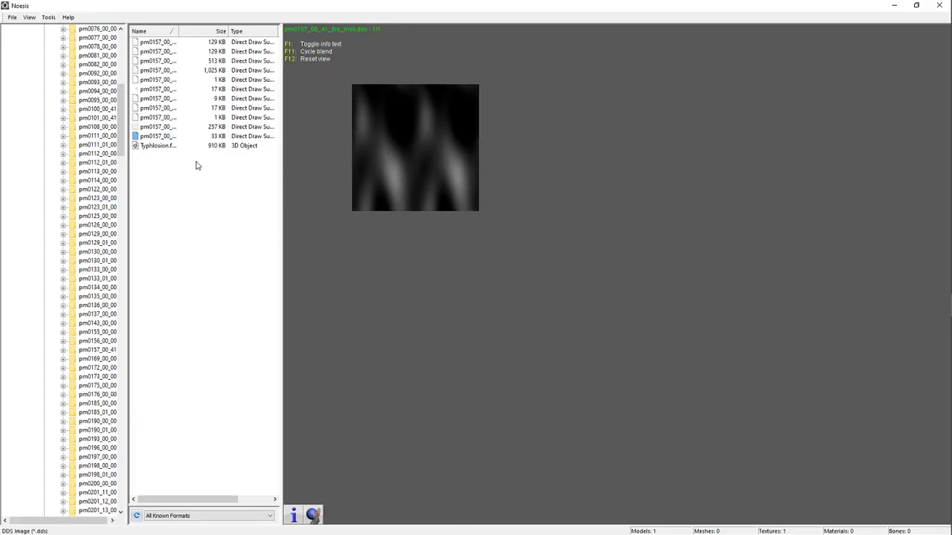
{"action": "key", "text": "alt+Tab"}
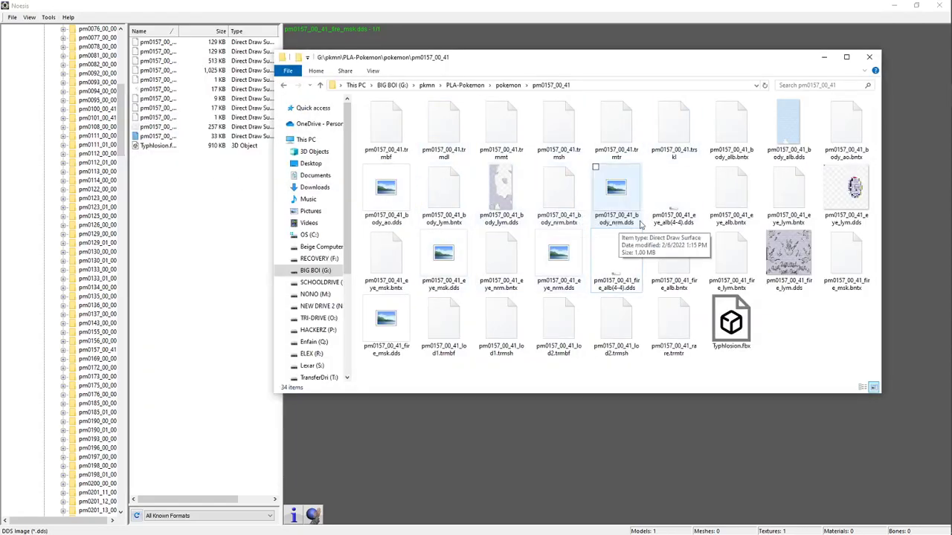
Set up a Noesis batch process from dds to png with the output path $inpath$\$inname$.$outext$
{"action": "left_click", "coordinate": [27, 6]}
{"action": "left_click", "coordinate": [46, 18]}
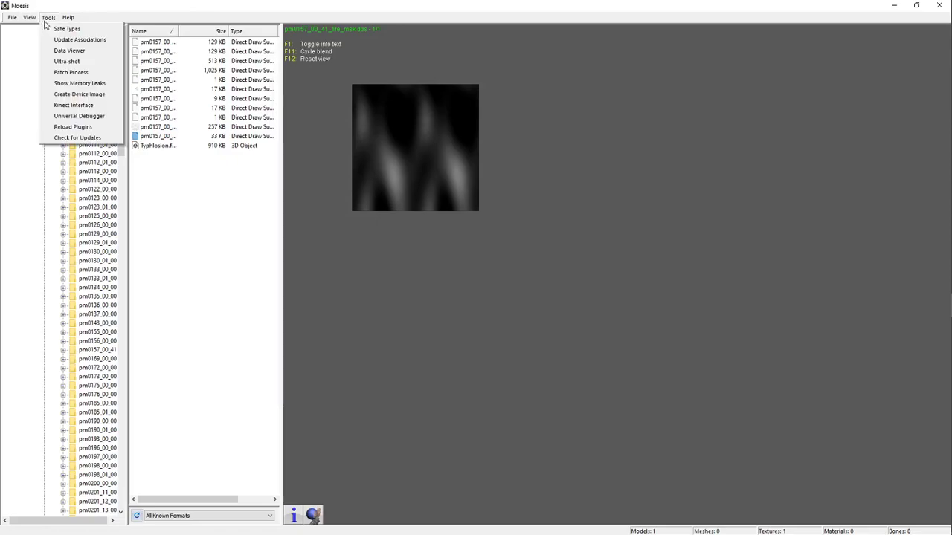
{"action": "left_click", "coordinate": [71, 72]}
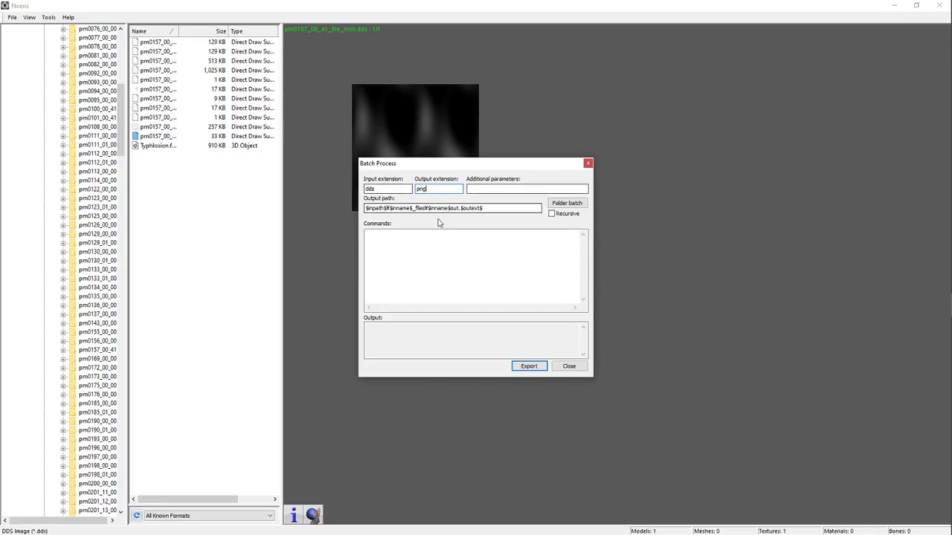
{"action": "left_click_drag", "start_coordinate": [426, 208], "coordinate": [402, 209]}
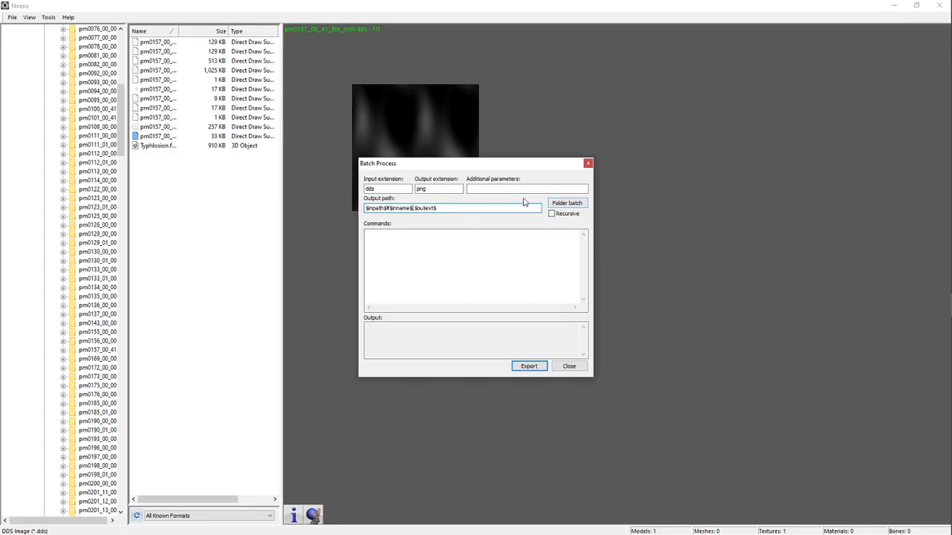
Add the pm0157_00_41 folder to the batch and export all its DDS textures as PNG
{"action": "left_click", "coordinate": [562, 203]}
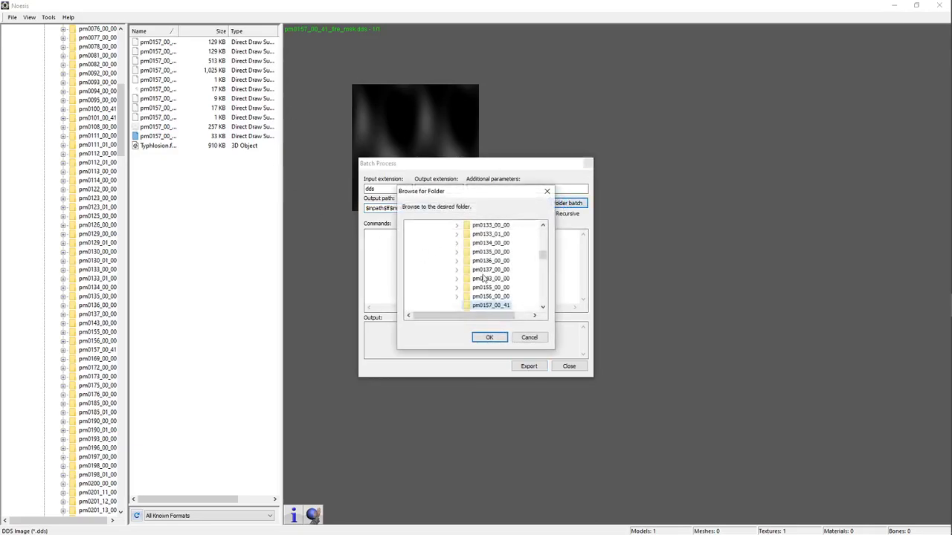
{"action": "left_click", "coordinate": [488, 338]}
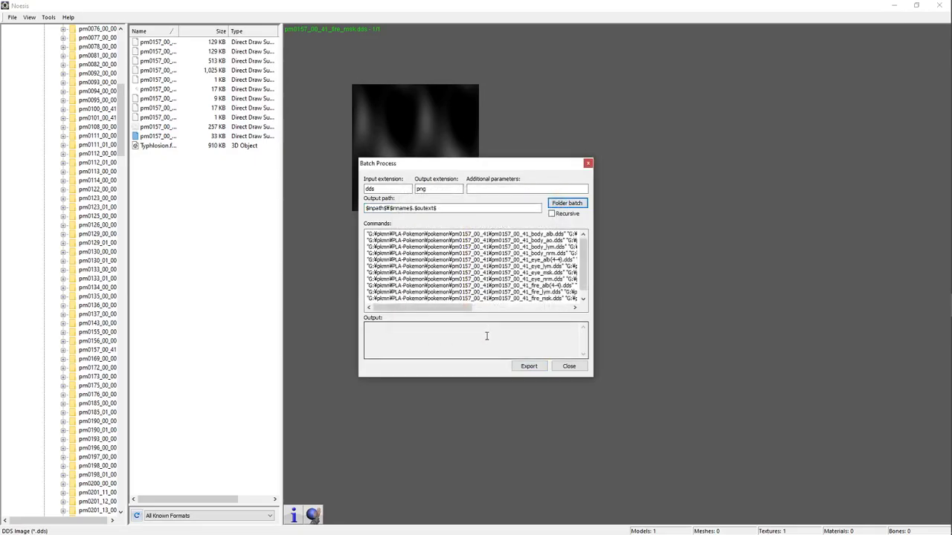
{"action": "left_click_drag", "start_coordinate": [463, 307], "coordinate": [411, 322]}
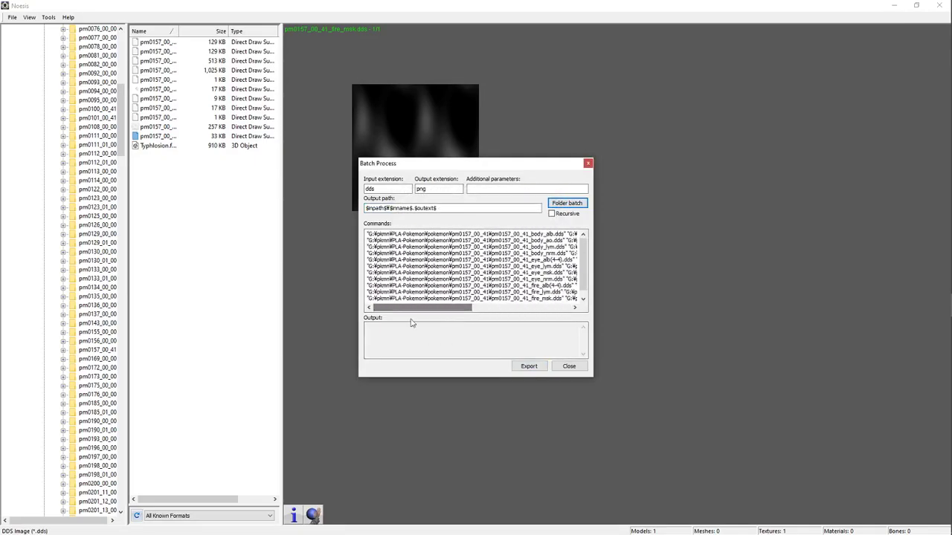
{"action": "left_click", "coordinate": [527, 368]}
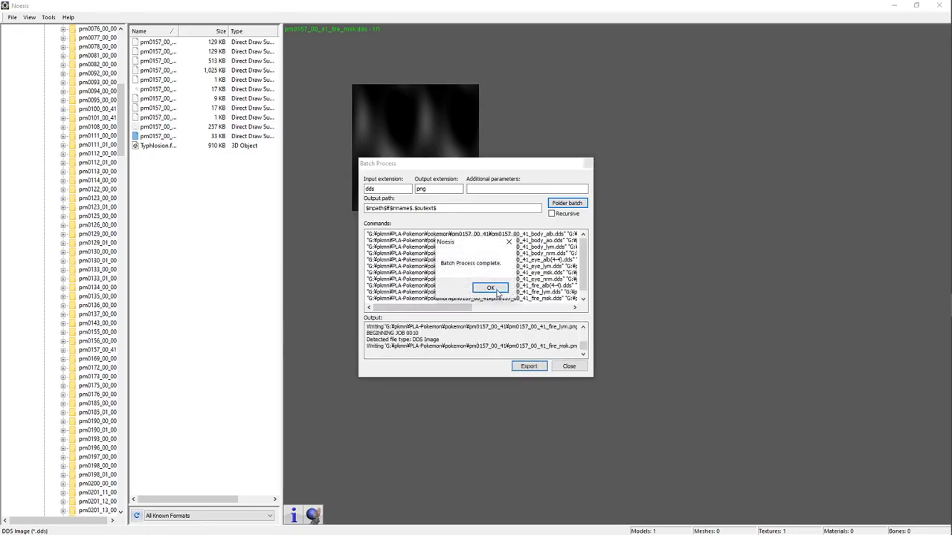
{"action": "left_click", "coordinate": [490, 289]}
Check the converted PNG textures in the pm0157_00_41 folder window
{"action": "key", "text": "alt+Tab"}
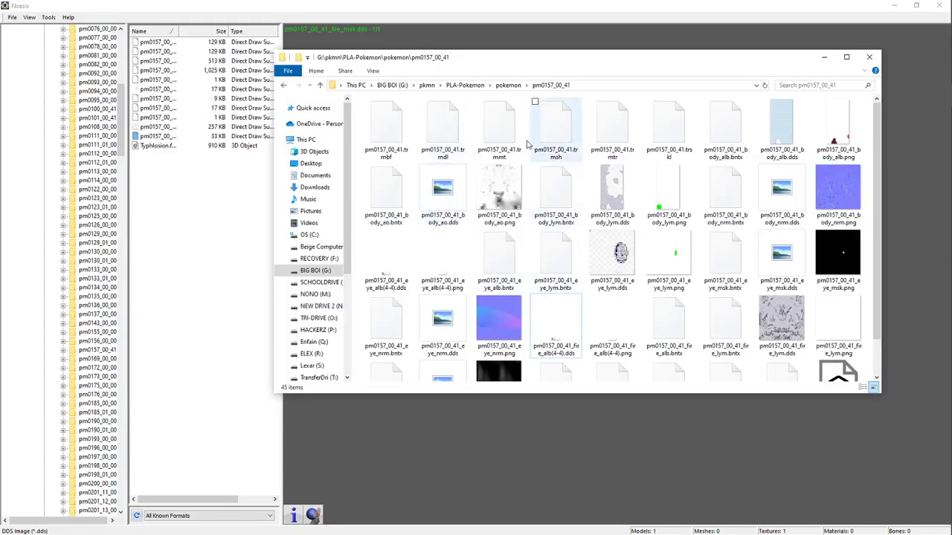
{"action": "scroll", "coordinate": [499, 168], "scroll_direction": "down", "scroll_amount": 1}
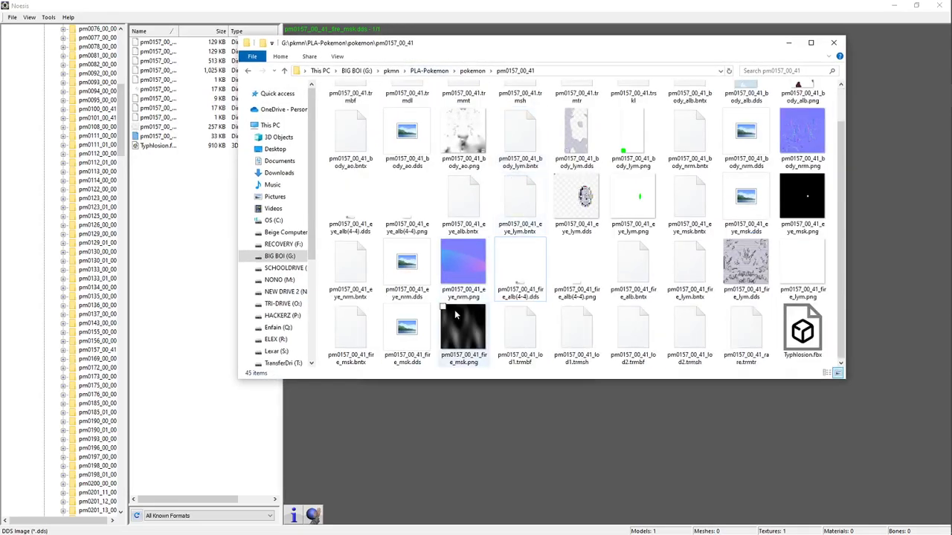
{"action": "scroll", "coordinate": [736, 216], "scroll_direction": "up", "scroll_amount": 1}
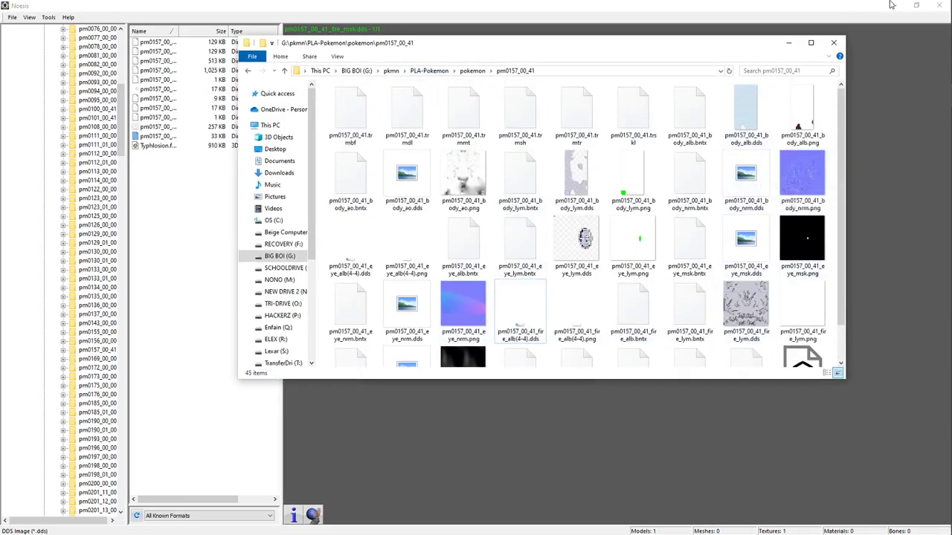
Close the Batch Process dialog and minimize Noesis and the pm0157_00_41 folder window
{"action": "left_click", "coordinate": [891, 5]}
{"action": "left_click", "coordinate": [588, 164]}
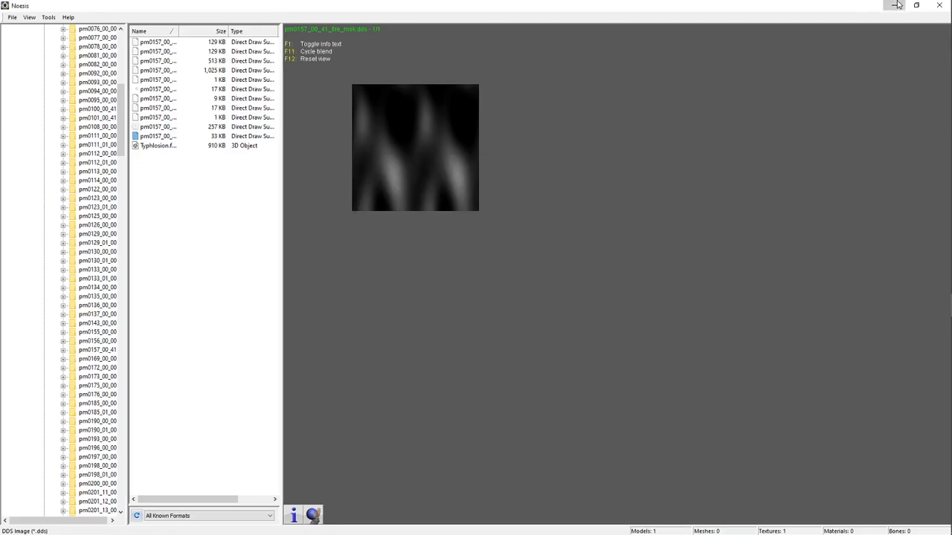
{"action": "left_click", "coordinate": [894, 5]}
{"action": "left_click_drag", "start_coordinate": [657, 48], "coordinate": [718, 48]}
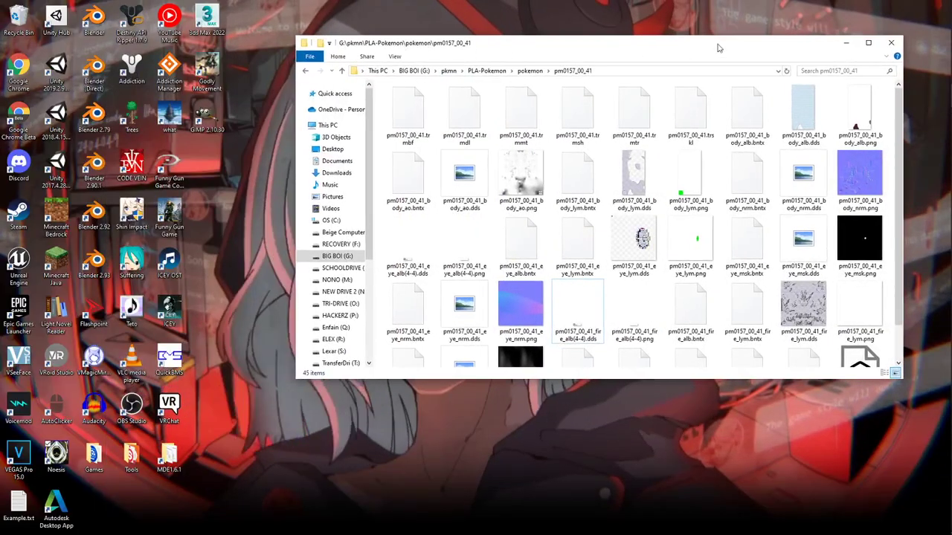
{"action": "left_click", "coordinate": [846, 43]}
Launch Blender with the Blender (Direct) shortcut and dismiss its splash screen
{"action": "double_click", "coordinate": [94, 71]}
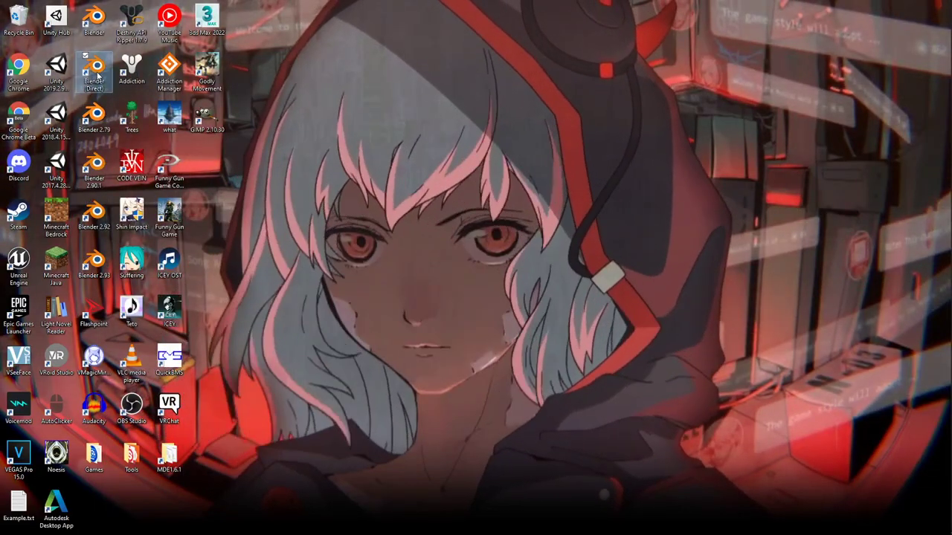
{"action": "key", "text": "alt+Tab"}
{"action": "key", "text": "alt+shift+Tab"}
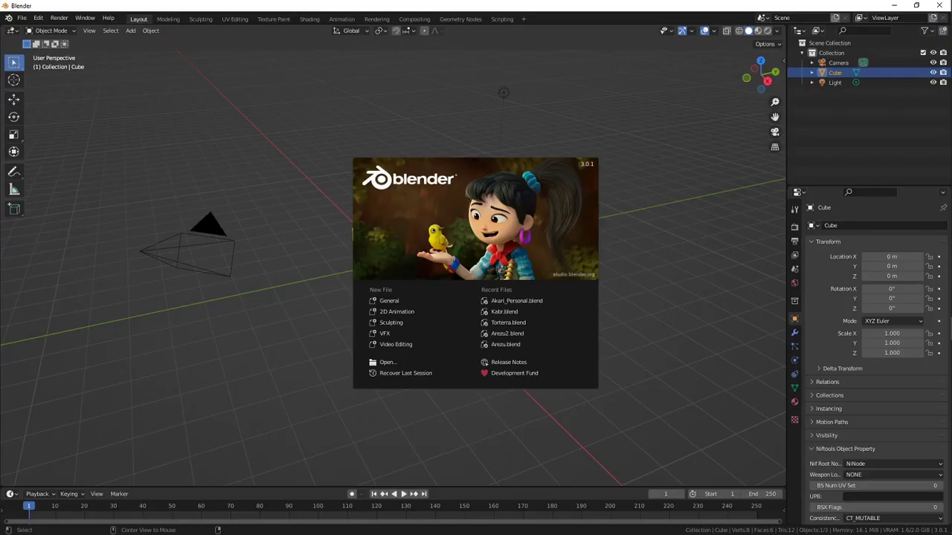
{"action": "left_click", "coordinate": [277, 195]}
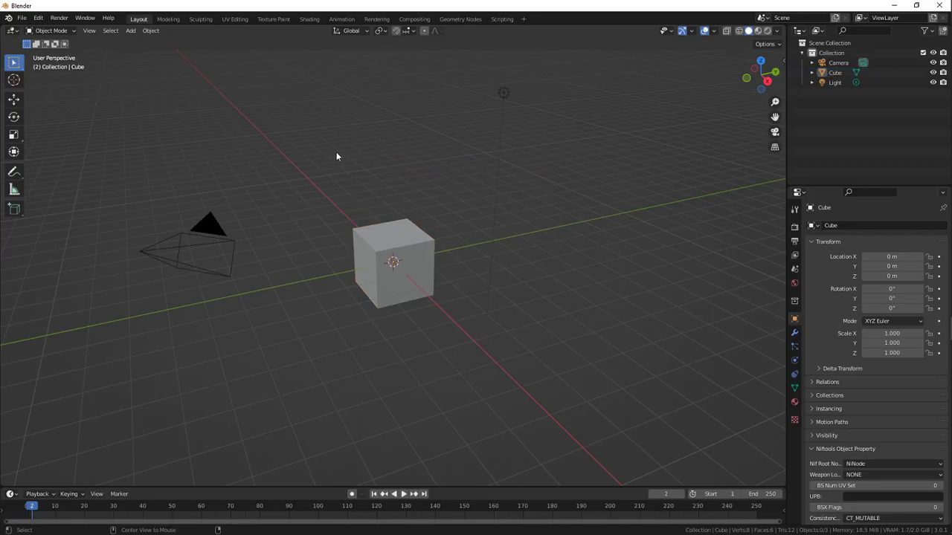
Delete the default camera, cube and light from the scene
{"action": "scroll", "coordinate": [336, 156], "scroll_direction": "up", "scroll_amount": 2}
{"action": "key", "text": "shift+a"}
{"action": "key", "text": "Escape"}
{"action": "key", "text": "a"}
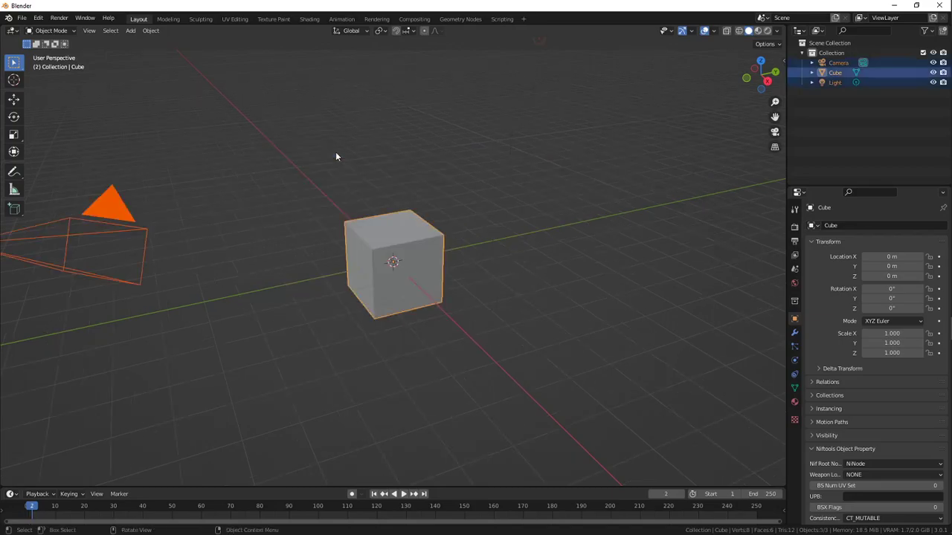
{"action": "key", "text": "Delete"}
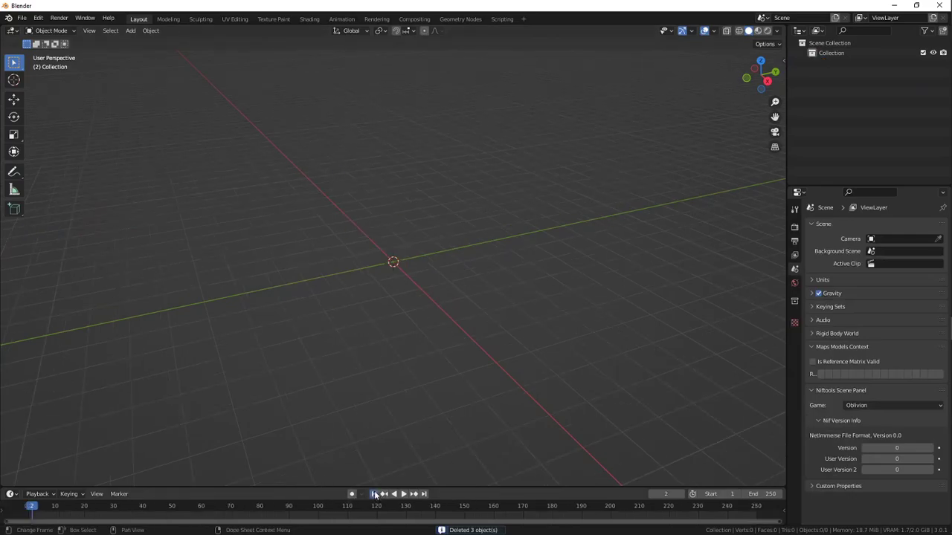
Return the timeline to frame 1 and import Typhlosion.fbx from the pm0157_00_41 folder as FBX
{"action": "left_click", "coordinate": [374, 494]}
{"action": "left_click", "coordinate": [21, 18]}
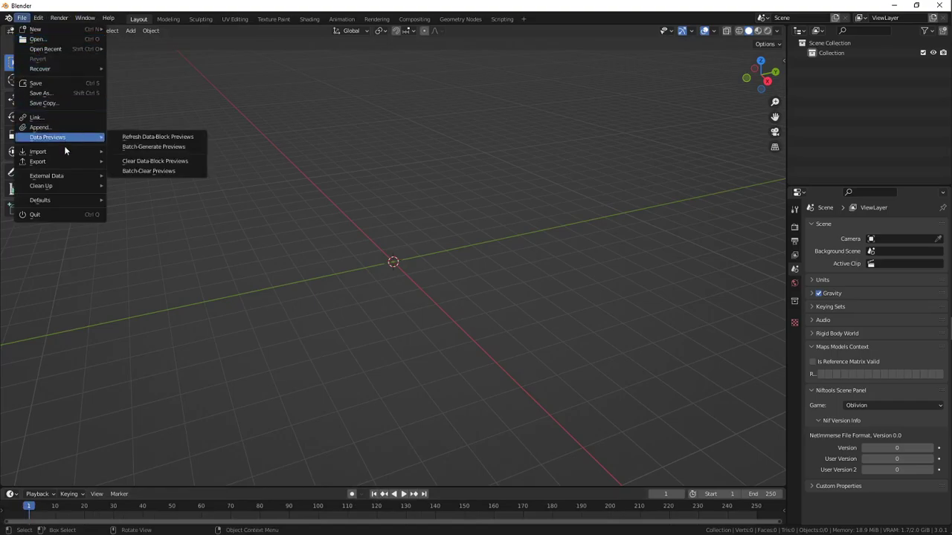
{"action": "mouse_move", "coordinate": [64, 152]}
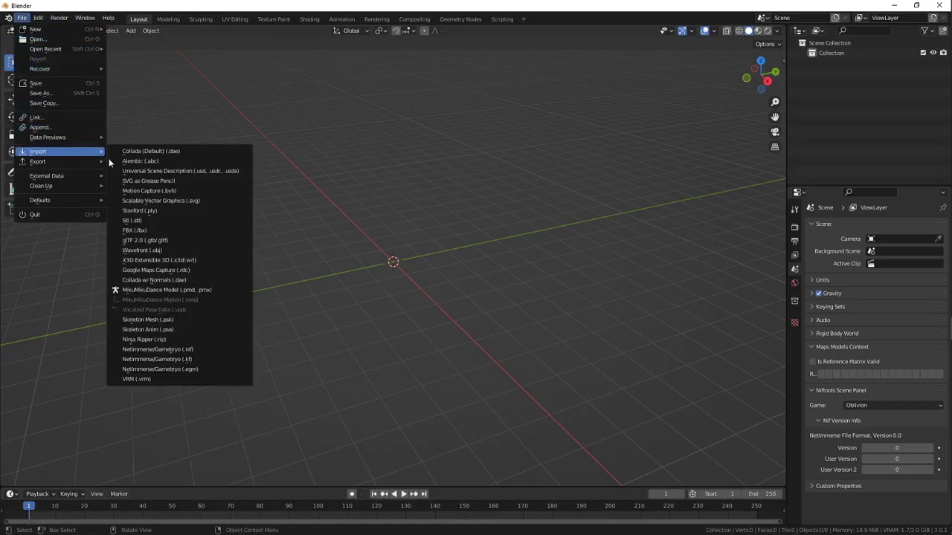
{"action": "left_click", "coordinate": [162, 232]}
{"action": "scroll", "coordinate": [197, 383], "scroll_direction": "down", "scroll_amount": 4}
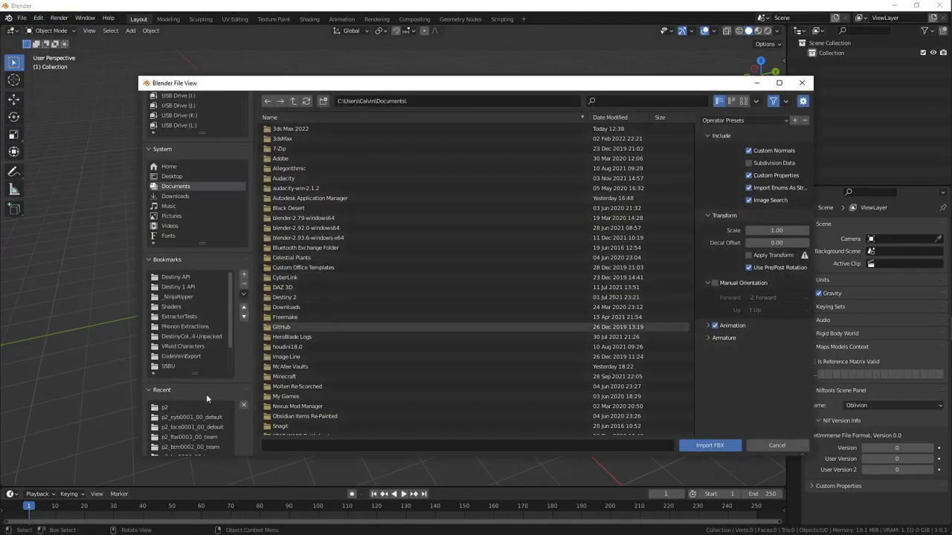
{"action": "scroll", "coordinate": [185, 367], "scroll_direction": "down", "scroll_amount": 3}
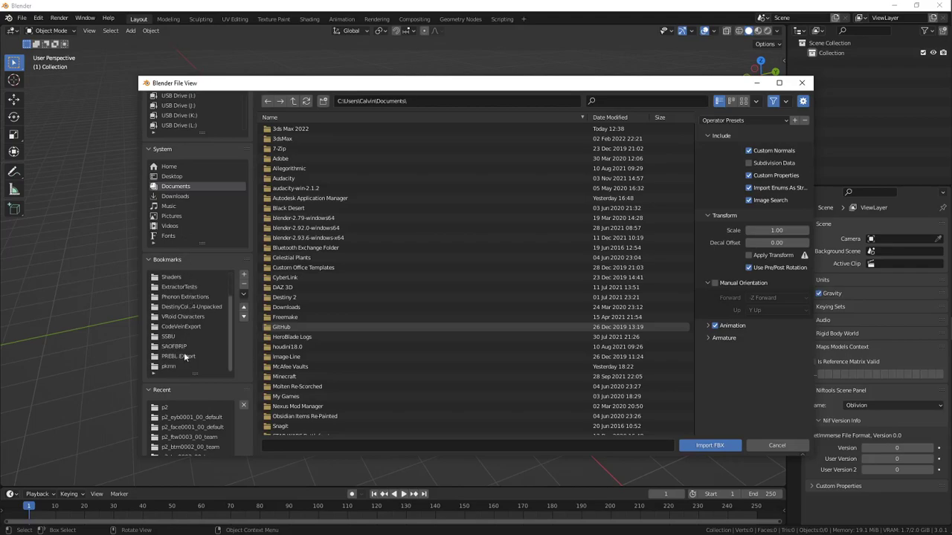
{"action": "left_click", "coordinate": [169, 365]}
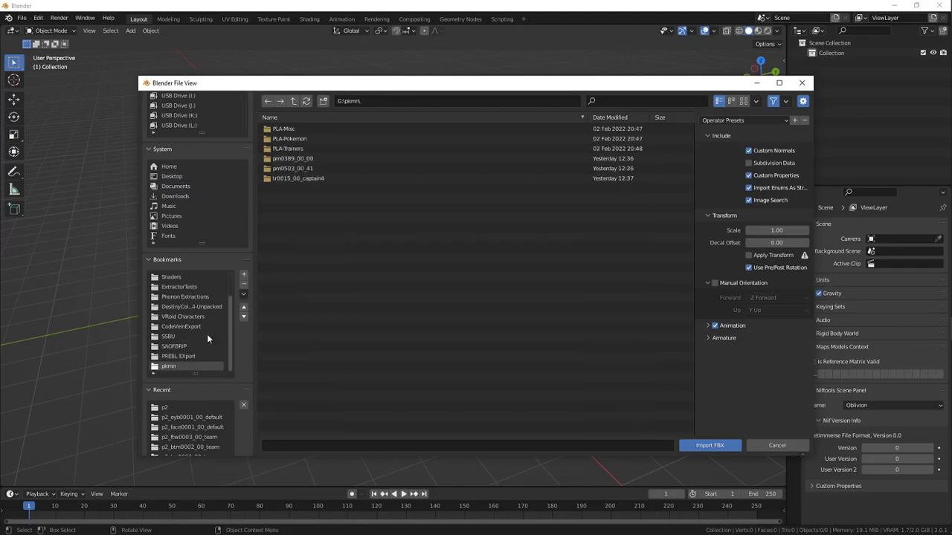
{"action": "double_click", "coordinate": [297, 139]}
{"action": "double_click", "coordinate": [303, 130]}
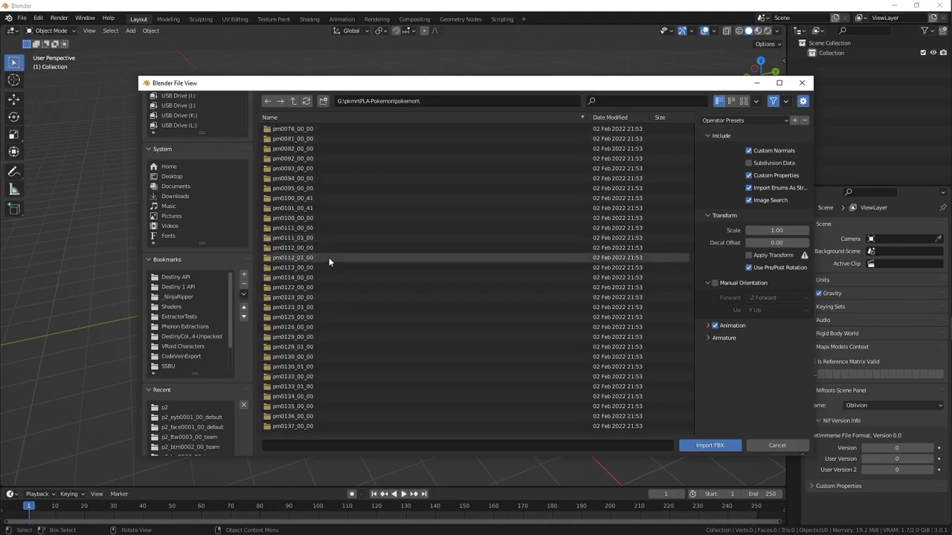
{"action": "scroll", "coordinate": [328, 257], "scroll_direction": "down", "scroll_amount": 5}
{"action": "double_click", "coordinate": [405, 287]}
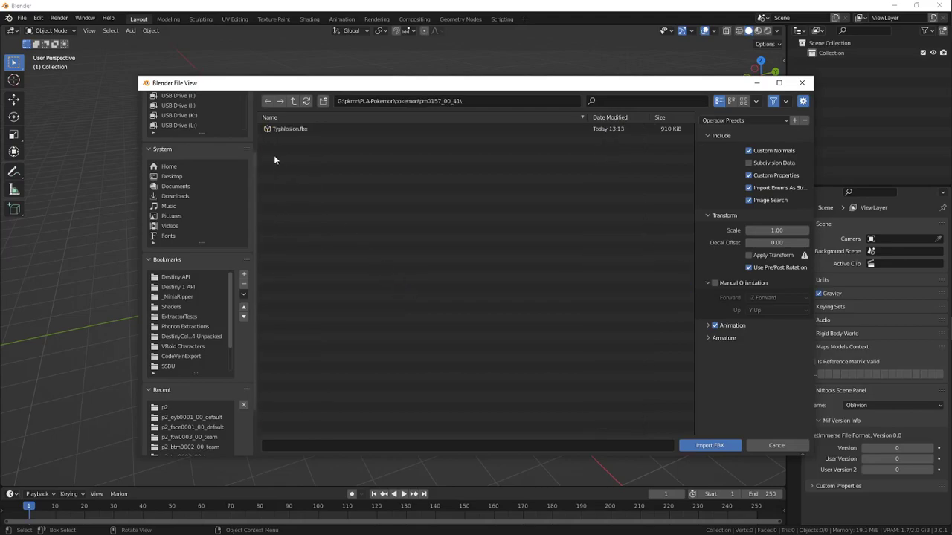
{"action": "double_click", "coordinate": [285, 128]}
Rotate the imported armature about the X axis, trying 90° and 0° before setting Rotation X to 180°
{"action": "middle_click_drag", "start_coordinate": [343, 320], "coordinate": [502, 322]}
{"action": "type", "text": "rx90"}
{"action": "key", "text": "Return"}
{"action": "scroll", "coordinate": [385, 327], "scroll_direction": "up", "scroll_amount": 4}
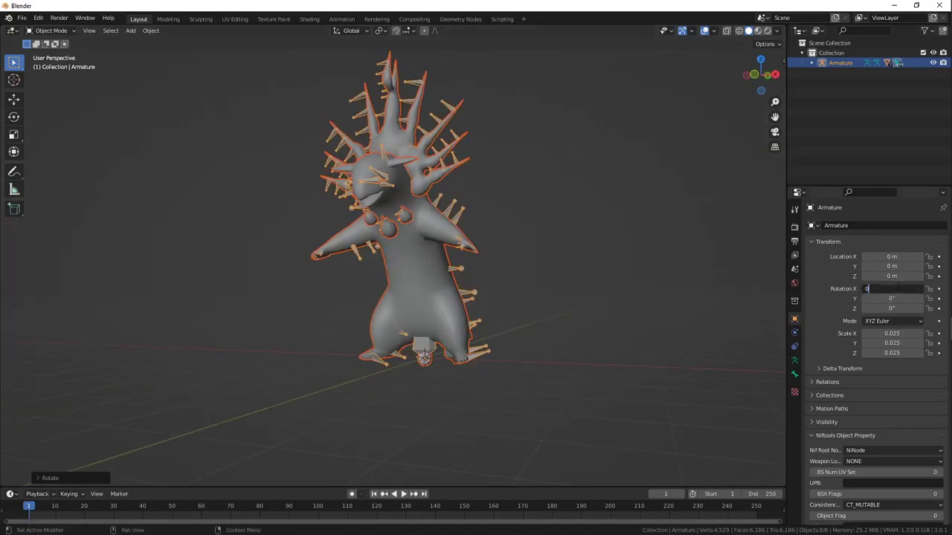
{"action": "key", "text": "Return"}
{"action": "left_click", "coordinate": [898, 288]}
{"action": "type", "text": "180"}
{"action": "key", "text": "Return"}
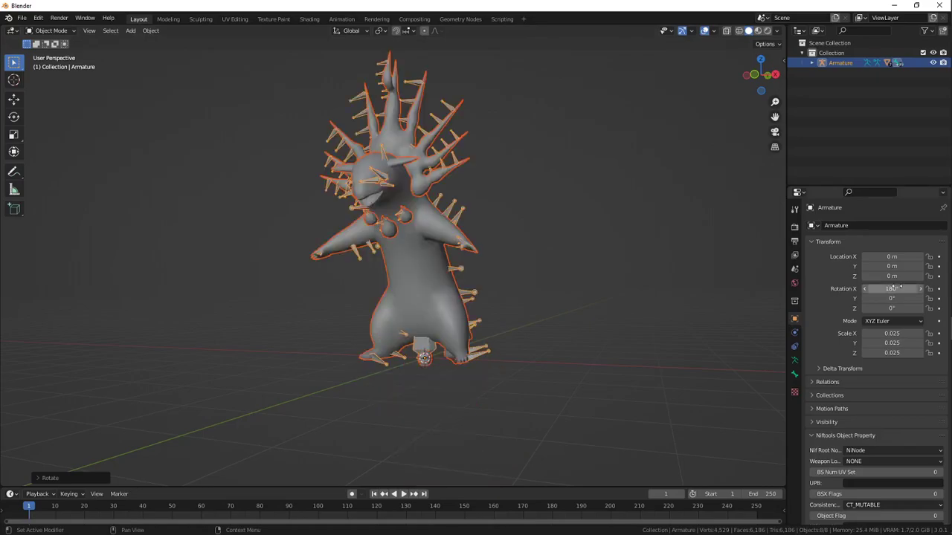
Select the armature and hide it so that only the Typhlosion meshes remain in view
{"action": "middle_click_drag", "start_coordinate": [546, 318], "coordinate": [334, 153]}
{"action": "left_click", "coordinate": [564, 235]}
{"action": "left_click", "coordinate": [364, 150]}
{"action": "middle_click_drag", "start_coordinate": [373, 205], "coordinate": [488, 191]}
{"action": "key", "text": "h"}
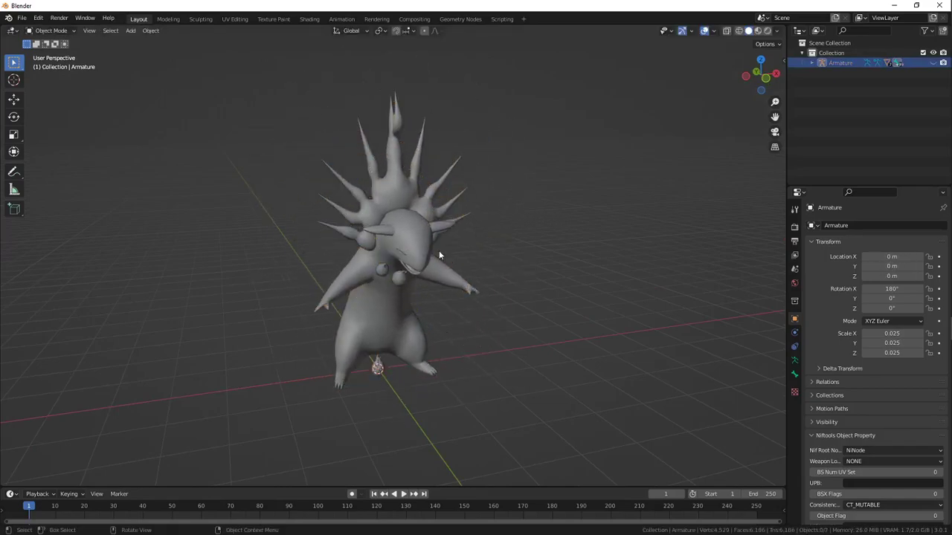
Inspect the model up close, picking the flame mesh and ending with the body mesh selected
{"action": "middle_click_drag", "start_coordinate": [439, 253], "coordinate": [419, 265]}
{"action": "scroll", "coordinate": [427, 271], "scroll_direction": "up", "scroll_amount": 3}
{"action": "scroll", "coordinate": [404, 272], "scroll_direction": "down", "scroll_amount": 2}
{"action": "left_click", "coordinate": [419, 264]}
{"action": "left_click", "coordinate": [390, 205]}
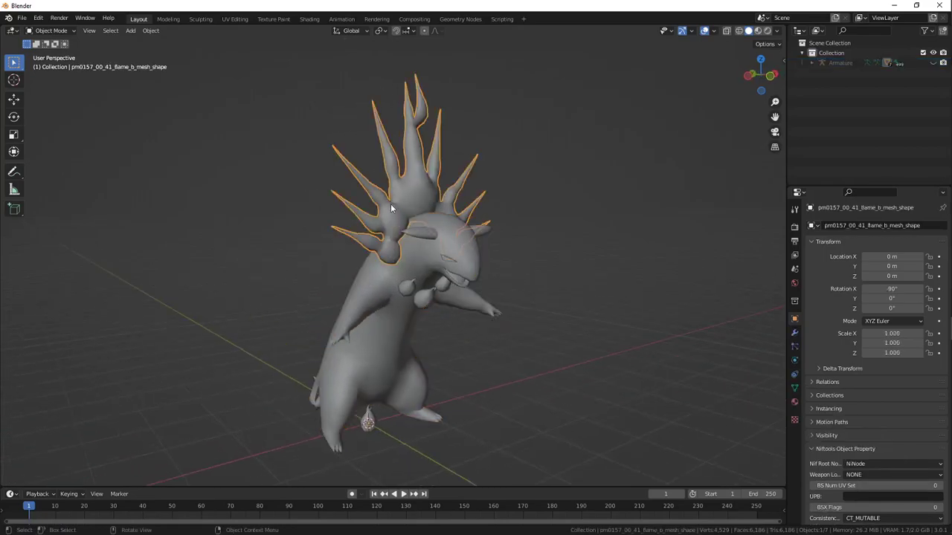
{"action": "left_click", "coordinate": [408, 255]}
Split the 3D viewport vertically and turn the second area into a Shader Editor
{"action": "right_click", "coordinate": [451, 488]}
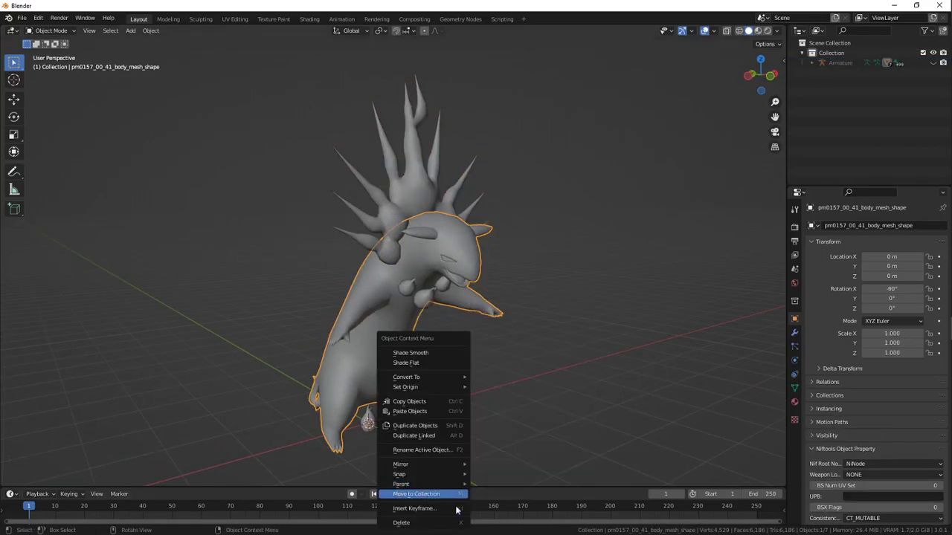
{"action": "key", "text": "Escape"}
{"action": "right_click", "coordinate": [478, 489]}
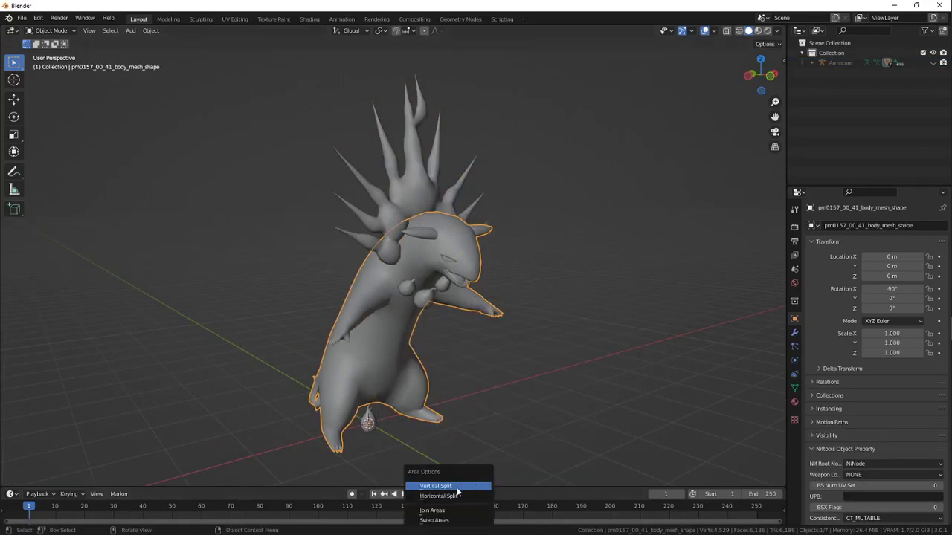
{"action": "left_click", "coordinate": [458, 491]}
{"action": "left_click", "coordinate": [387, 285]}
{"action": "left_click", "coordinate": [400, 31]}
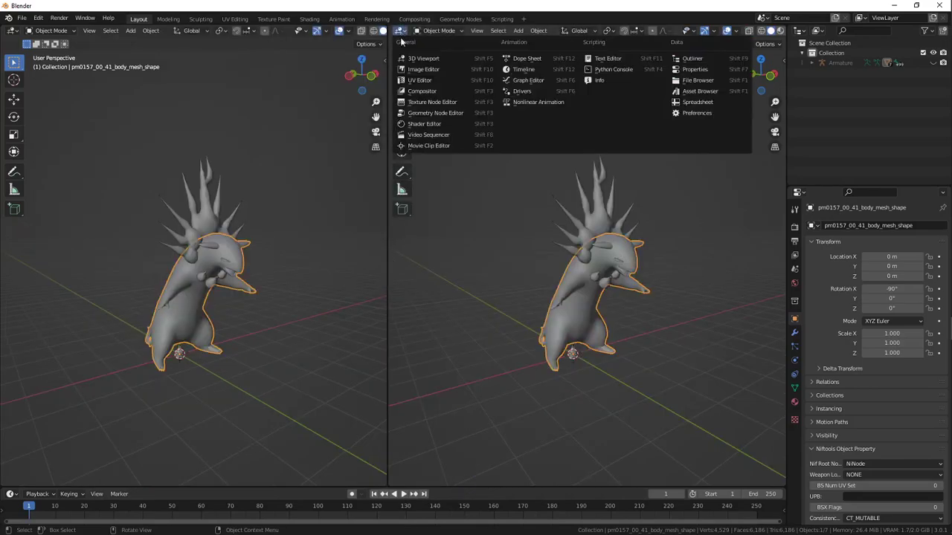
{"action": "left_click", "coordinate": [435, 126]}
Widen the 3D viewport slightly and hide the Shader Editor's sidebar to free space for the nodes
{"action": "left_click_drag", "start_coordinate": [386, 144], "coordinate": [398, 145]}
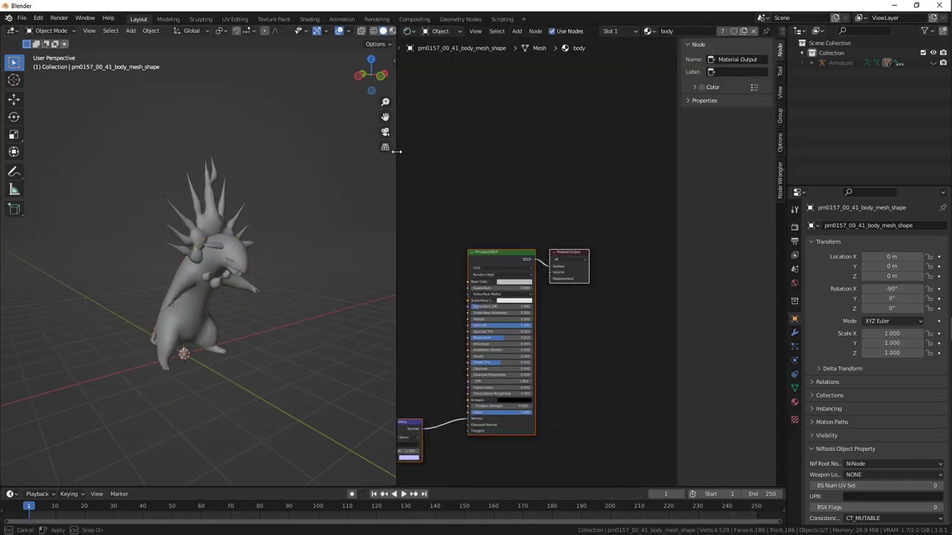
{"action": "key", "text": "n"}
{"action": "middle_click_drag", "start_coordinate": [561, 228], "coordinate": [638, 212]}
{"action": "scroll", "coordinate": [594, 238], "scroll_direction": "up", "scroll_amount": 2}
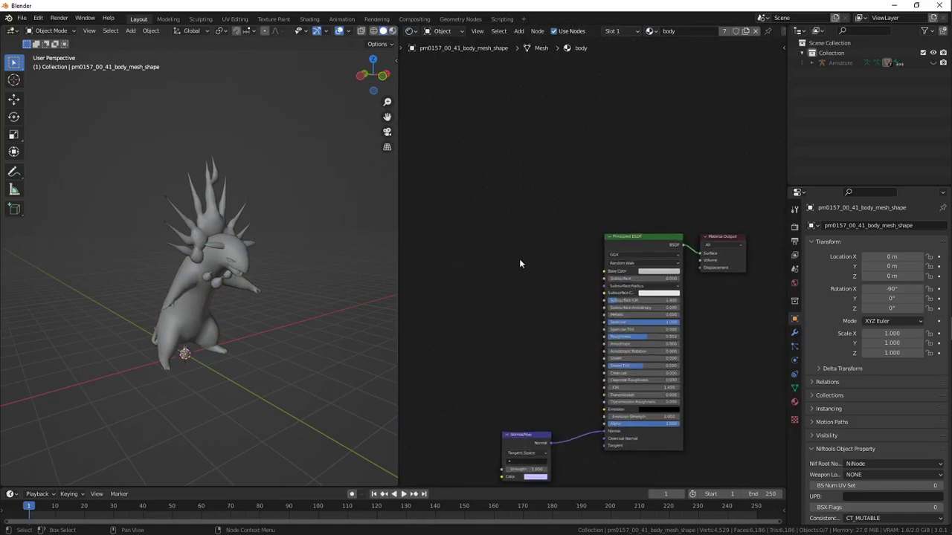
Show the material properties, expand the armature's hierarchy, and check the eye and flame_b meshes before reselecting the body mesh
{"action": "middle_click_drag", "start_coordinate": [256, 267], "coordinate": [230, 222]}
{"action": "left_click", "coordinate": [794, 401]}
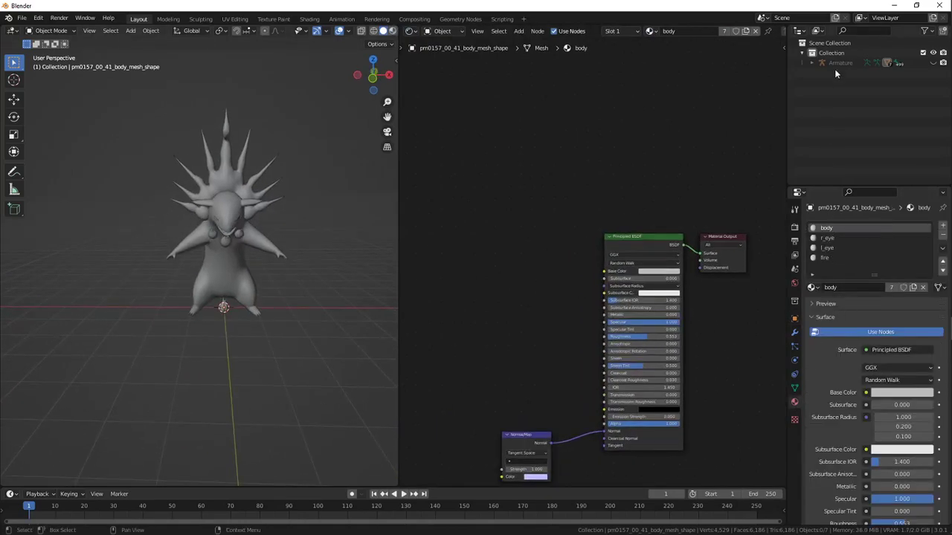
{"action": "left_click", "coordinate": [812, 63]}
{"action": "left_click", "coordinate": [846, 102]}
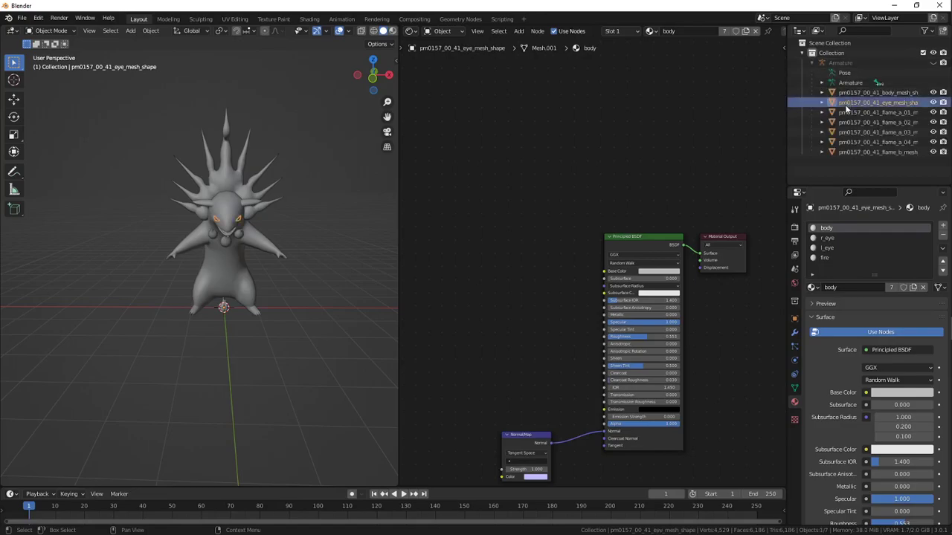
{"action": "left_click", "coordinate": [845, 151]}
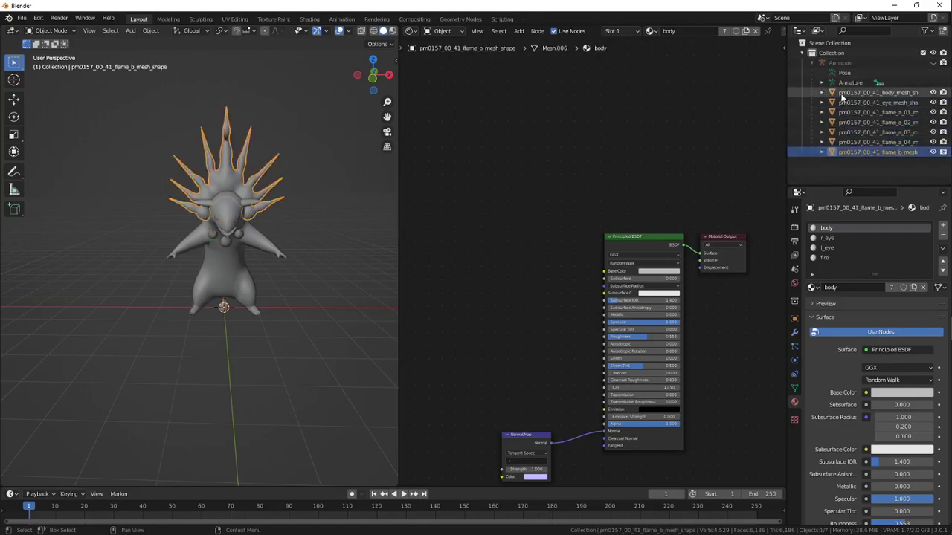
{"action": "left_click", "coordinate": [846, 92]}
Switch the 3D viewport to Material Preview shading and make room beside the body material's Principled BSDF
{"action": "mouse_move", "coordinate": [298, 149]}
{"action": "middle_mouse_down"}
{"action": "mouse_move", "coordinate": [241, 175]}
{"action": "mouse_move", "coordinate": [210, 207]}
{"action": "mouse_move", "coordinate": [193, 140]}
{"action": "middle_mouse_up"}
{"action": "key", "text": "z"}
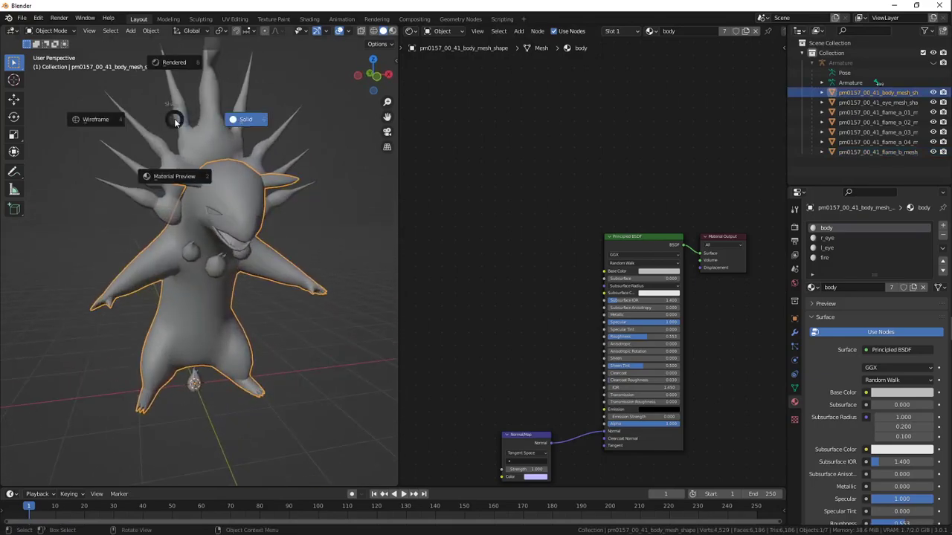
{"action": "left_click", "coordinate": [171, 203]}
{"action": "middle_click_drag", "start_coordinate": [567, 317], "coordinate": [603, 286]}
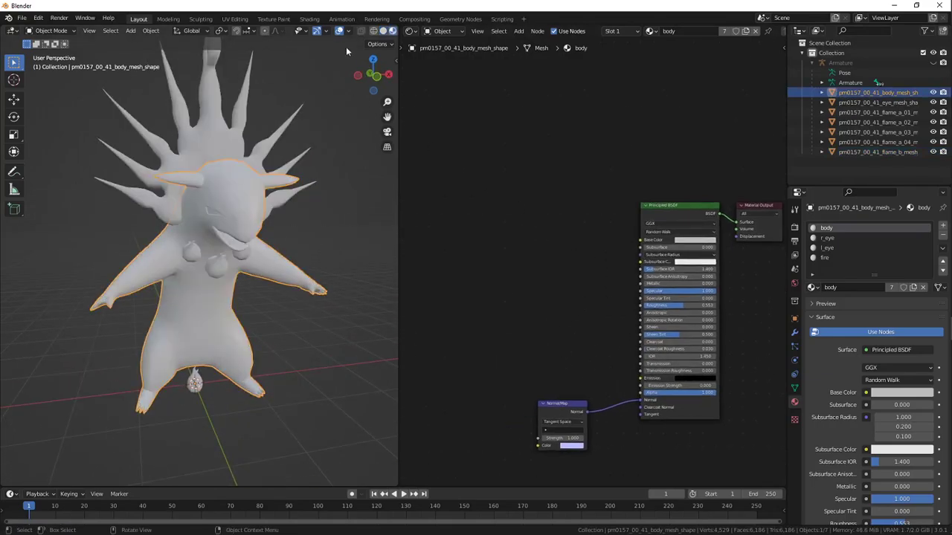
{"action": "scroll", "coordinate": [377, 25], "scroll_direction": "down", "scroll_amount": 2}
{"action": "middle_click_drag", "start_coordinate": [540, 170], "coordinate": [565, 174]}
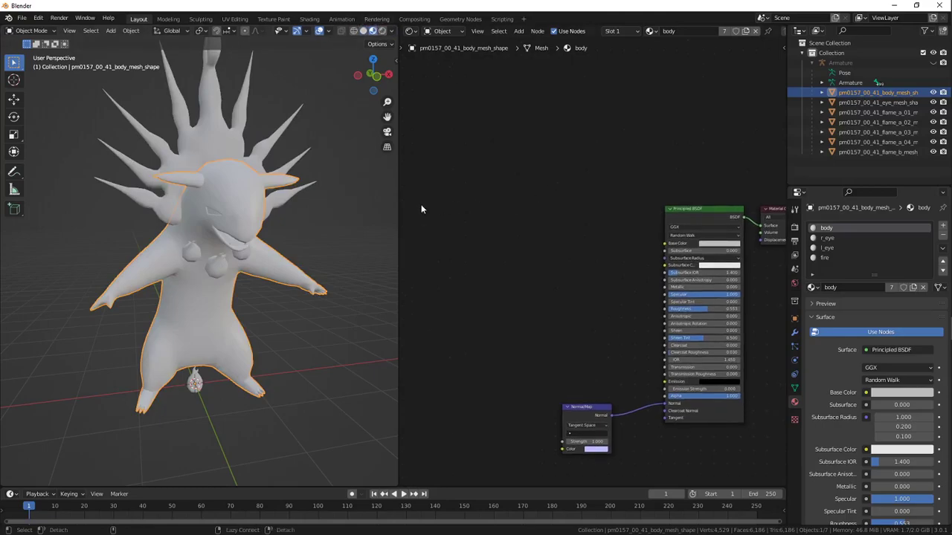
Bring up the pm0157_00_41 folder window over Blender to look over the converted texture files
{"action": "key", "text": "alt+Tab"}
{"action": "left_click", "coordinate": [512, 119]}
{"action": "key", "text": "alt+Tab"}
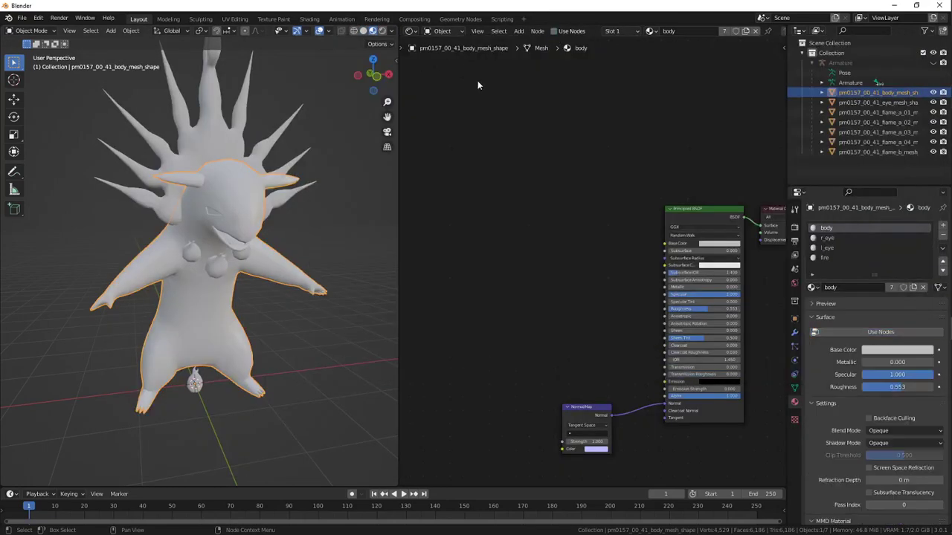
{"action": "key", "text": "alt+Tab"}
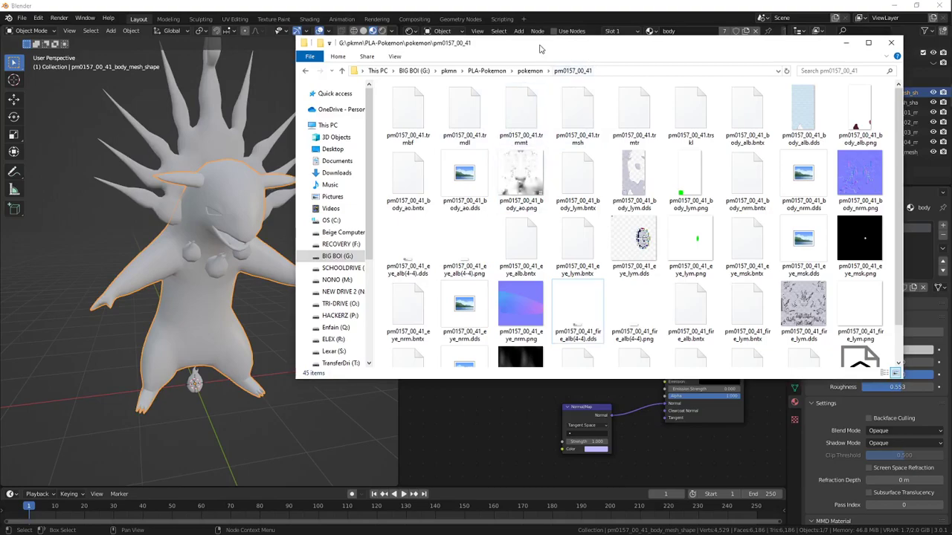
{"action": "left_click_drag", "start_coordinate": [539, 47], "coordinate": [436, 170]}
Add an Image Texture node to the body material, placed ahead of the Principled BSDF node
{"action": "left_click", "coordinate": [461, 124]}
{"action": "key", "text": "shift+a"}
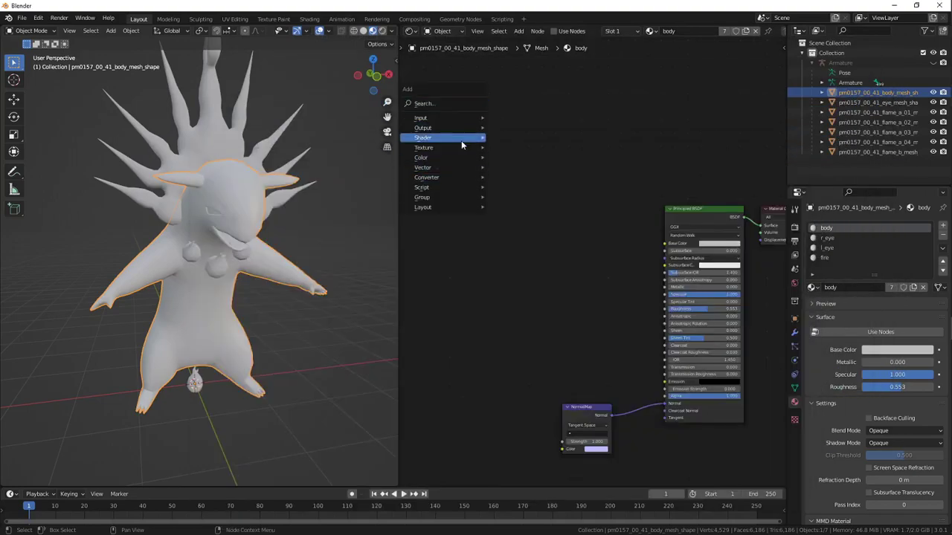
{"action": "mouse_move", "coordinate": [456, 147]}
{"action": "left_click", "coordinate": [521, 221]}
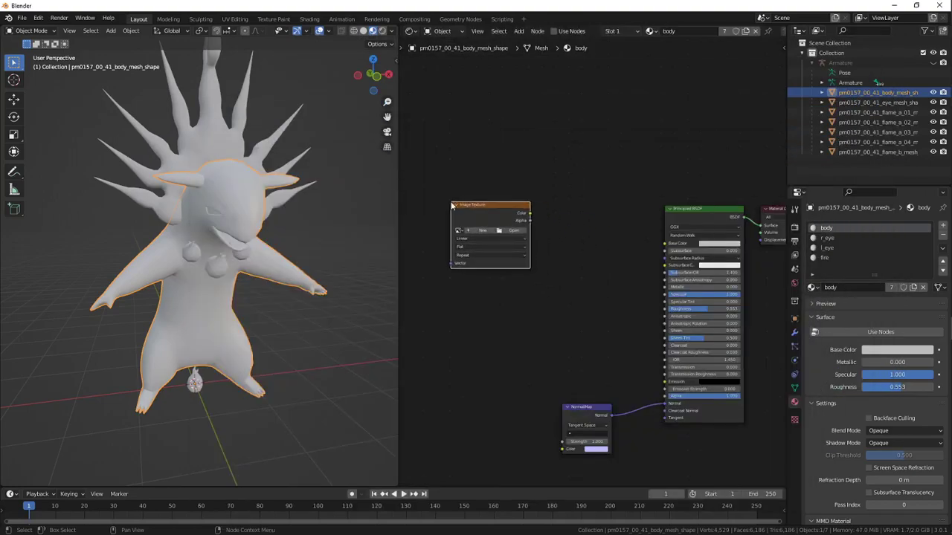
Load pm0157_00_41_body_alb.png from the pm0157_00_41 folder into the Image Texture node, using the thumbnail view to find it
{"action": "left_click", "coordinate": [514, 233]}
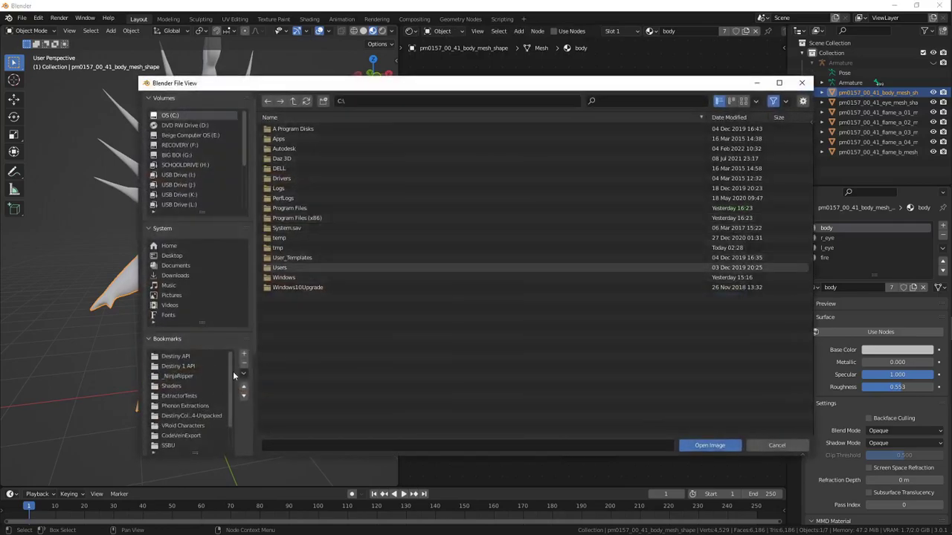
{"action": "scroll", "coordinate": [233, 376], "scroll_direction": "down", "scroll_amount": 3}
{"action": "left_click", "coordinate": [181, 388]}
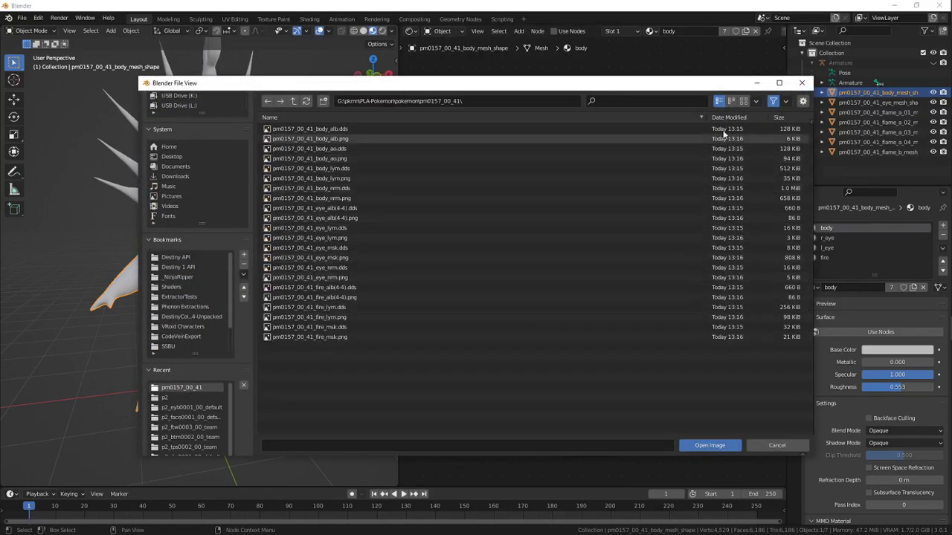
{"action": "left_click", "coordinate": [743, 100]}
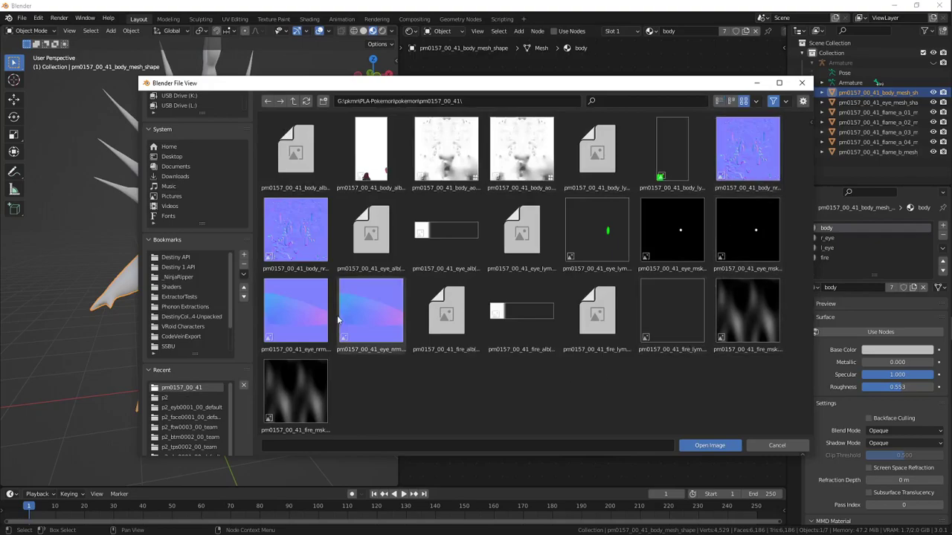
{"action": "left_click", "coordinate": [299, 321]}
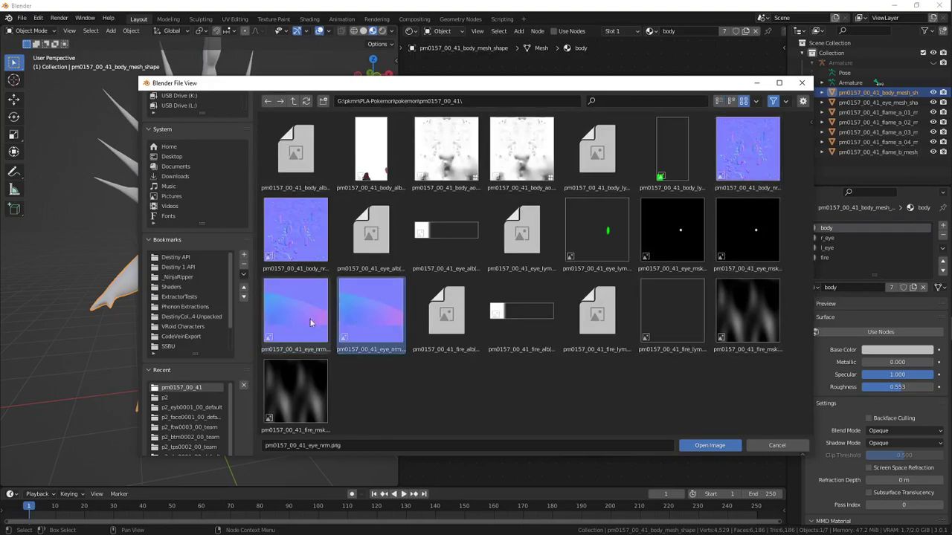
{"action": "left_click", "coordinate": [370, 313]}
{"action": "double_click", "coordinate": [378, 153]}
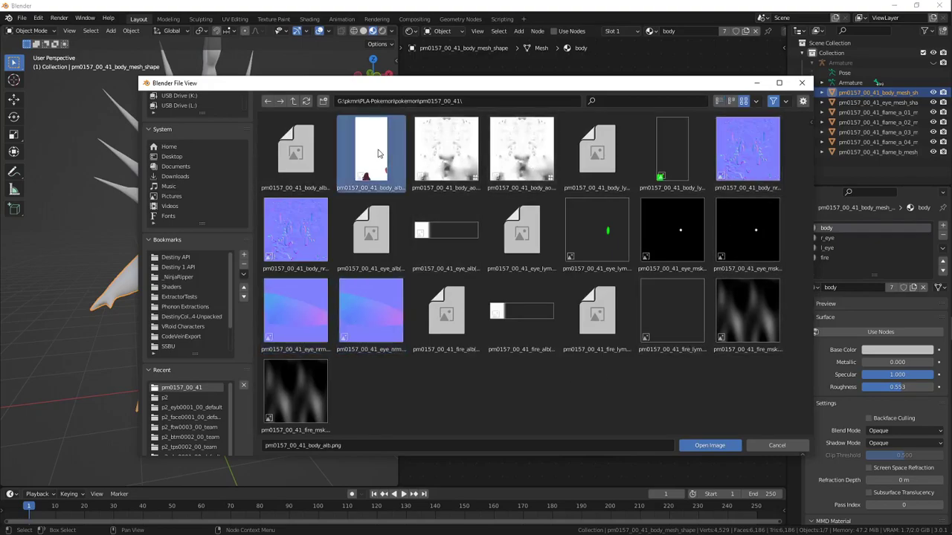
Connect the body texture's Color output to the Principled BSDF's Base Color input and check the model
{"action": "left_click_drag", "start_coordinate": [537, 213], "coordinate": [665, 243]}
{"action": "middle_click_drag", "start_coordinate": [217, 249], "coordinate": [257, 232]}
{"action": "scroll", "coordinate": [212, 225], "scroll_direction": "up", "scroll_amount": 4}
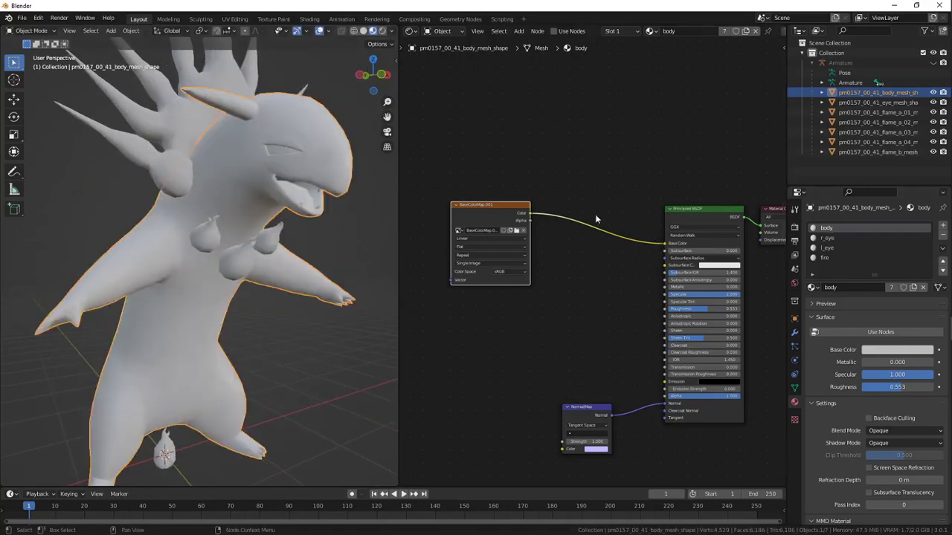
Preview the body base color texture directly on the model, and return the output to the Principled BSDF
{"action": "left_click", "coordinate": [489, 221], "text": "ctrl+shift"}
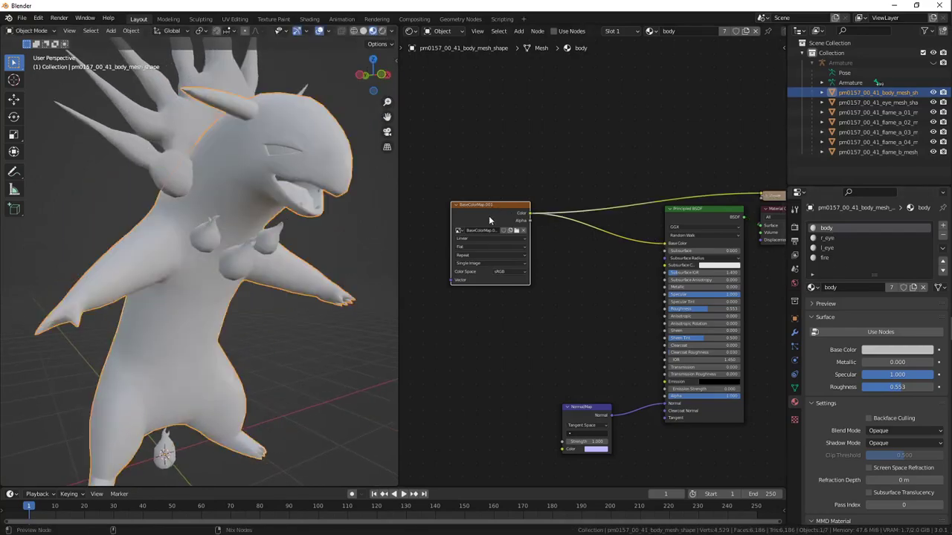
{"action": "left_click", "coordinate": [688, 226], "text": "ctrl+shift"}
{"action": "middle_click_drag", "start_coordinate": [309, 195], "coordinate": [250, 210]}
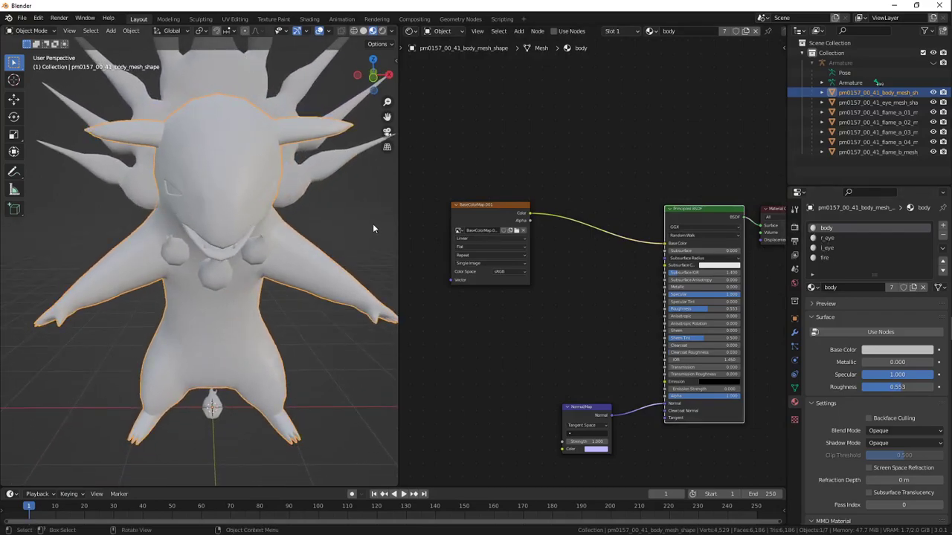
{"action": "middle_click_drag", "start_coordinate": [544, 262], "coordinate": [641, 264]}
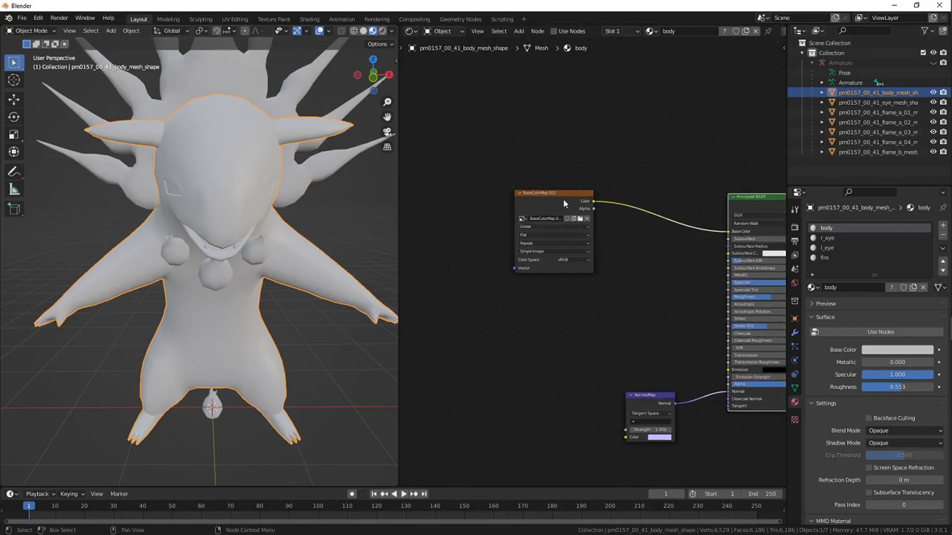
Duplicate the base color Image Texture node in the body material and place the copy below the original
{"action": "left_click_drag", "start_coordinate": [565, 204], "coordinate": [530, 191]}
{"action": "middle_click_drag", "start_coordinate": [205, 212], "coordinate": [292, 259]}
{"action": "scroll", "coordinate": [520, 169], "scroll_direction": "up", "scroll_amount": 1}
{"action": "key", "text": "shift+a"}
{"action": "mouse_move", "coordinate": [515, 171]}
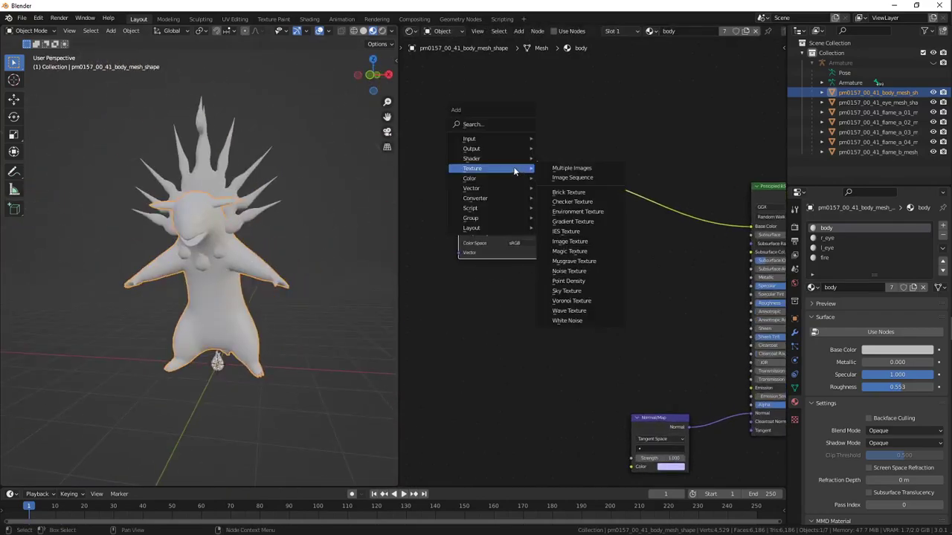
{"action": "key", "text": "Escape"}
{"action": "key", "text": "shift+d"}
{"action": "left_click", "coordinate": [461, 303]}
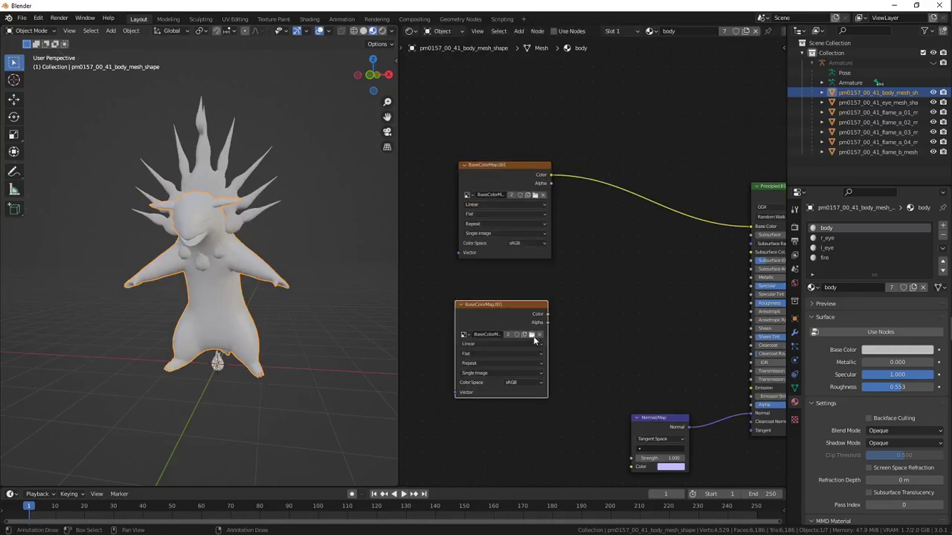
Load pm0157_00_41_body_ao.png into the duplicated node, move it under the base color node, and preview it on the model
{"action": "left_click", "coordinate": [533, 336]}
{"action": "double_click", "coordinate": [524, 175]}
{"action": "left_click_drag", "start_coordinate": [510, 300], "coordinate": [510, 260]}
{"action": "left_click", "coordinate": [515, 278], "text": "ctrl+shift"}
{"action": "scroll", "coordinate": [214, 226], "scroll_direction": "down", "scroll_amount": 1}
{"action": "middle_click_drag", "start_coordinate": [215, 225], "coordinate": [247, 228]}
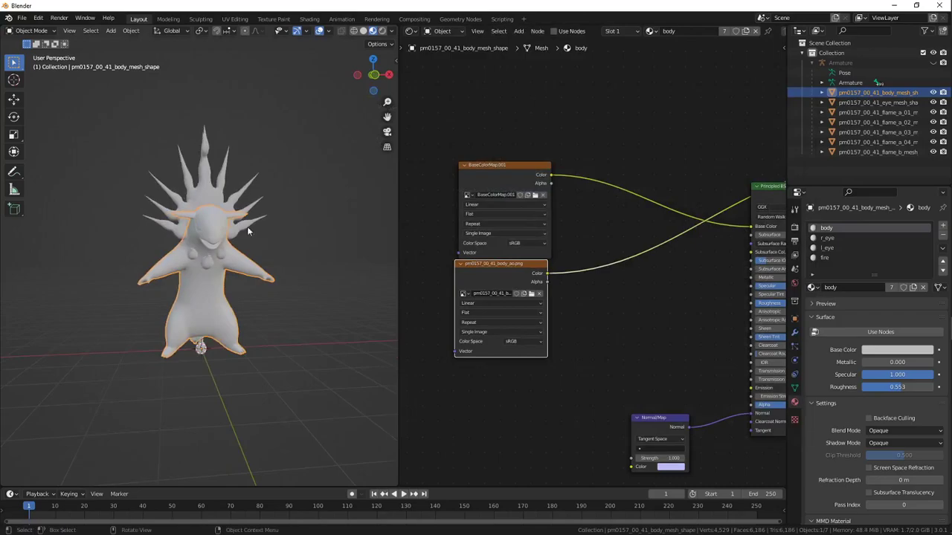
Review the node setups of the fire and l_eye materials on the body mesh
{"action": "left_click", "coordinate": [826, 257]}
{"action": "middle_click_drag", "start_coordinate": [625, 242], "coordinate": [588, 241]}
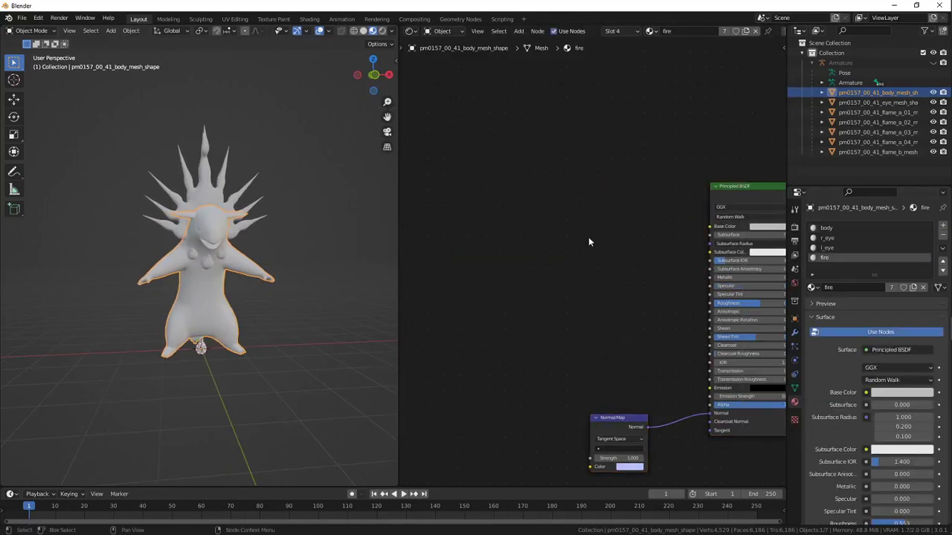
{"action": "left_click", "coordinate": [829, 228]}
{"action": "left_click", "coordinate": [829, 248]}
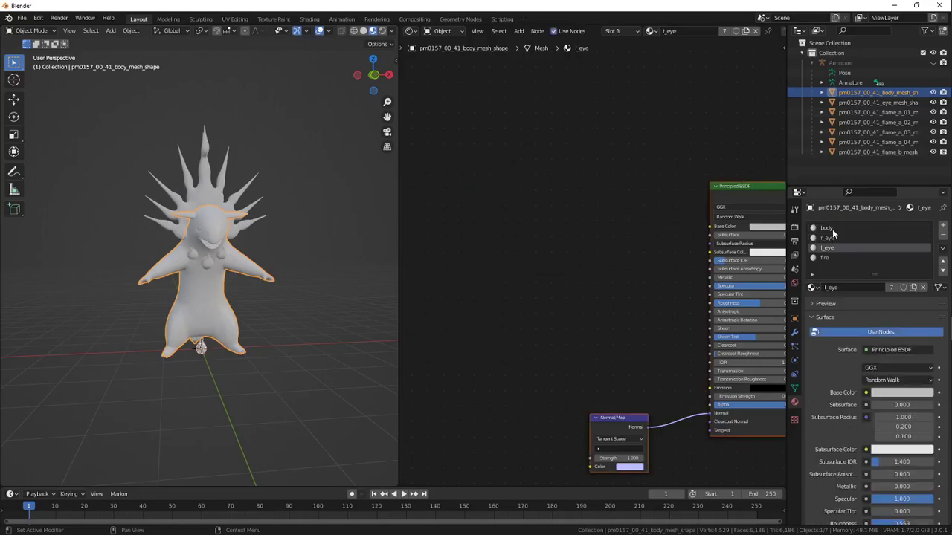
Try the body material's pm0157_00_41_body_ao.png node as a preview in the r_eye material, and delete it
{"action": "left_click", "coordinate": [829, 228]}
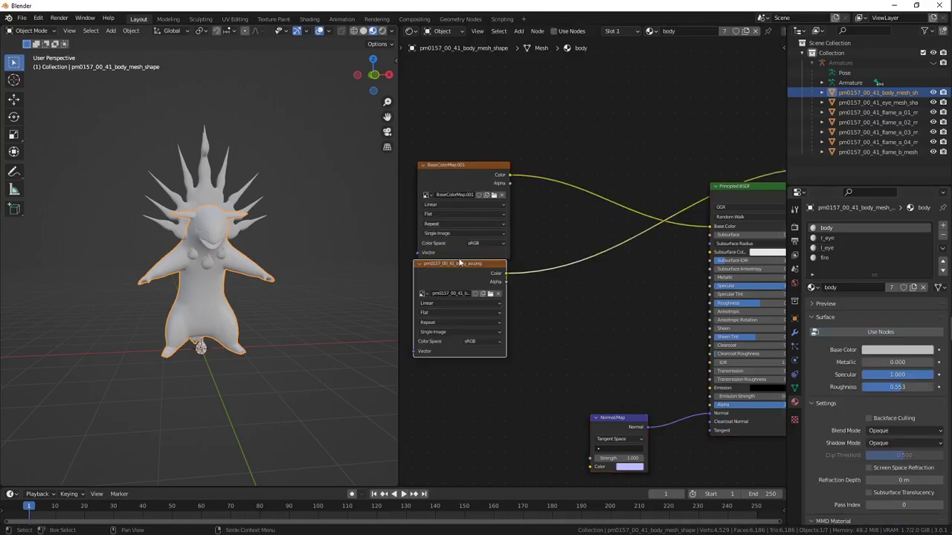
{"action": "left_click", "coordinate": [840, 238]}
{"action": "left_click", "coordinate": [468, 264], "text": "ctrl+shift"}
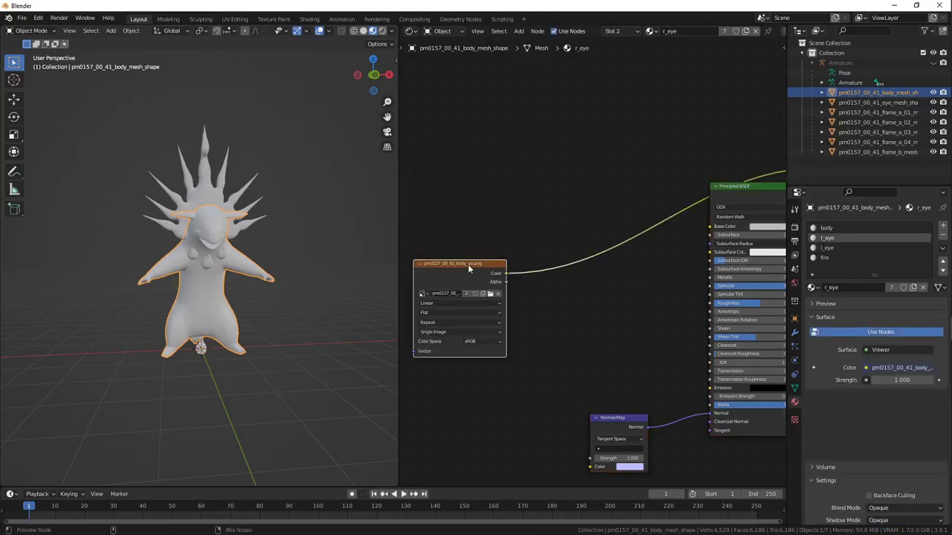
{"action": "scroll", "coordinate": [196, 234], "scroll_direction": "up", "scroll_amount": 4}
{"action": "middle_click_drag", "start_coordinate": [196, 235], "coordinate": [235, 238]}
{"action": "key", "text": "x"}
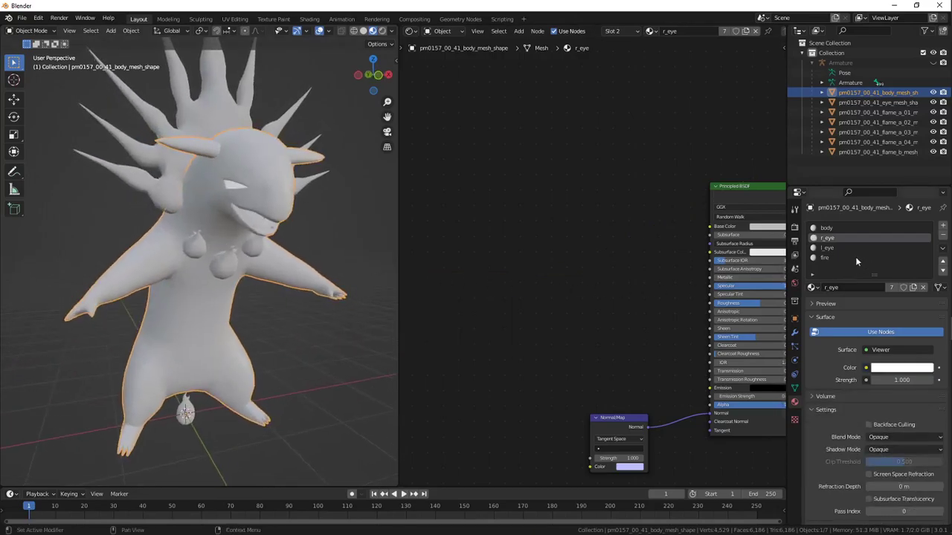
Try the copied pm0157_00_41_body_ao.png node as a preview in the fire material, and delete it
{"action": "left_click", "coordinate": [856, 256]}
{"action": "key", "text": "ctrl+v"}
{"action": "left_click", "coordinate": [485, 277], "text": "ctrl+shift"}
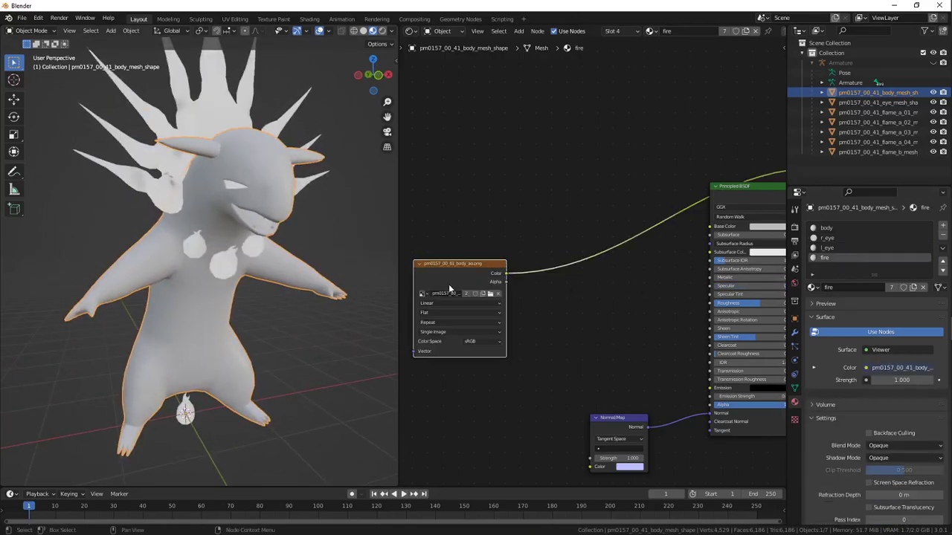
{"action": "key", "text": "Delete"}
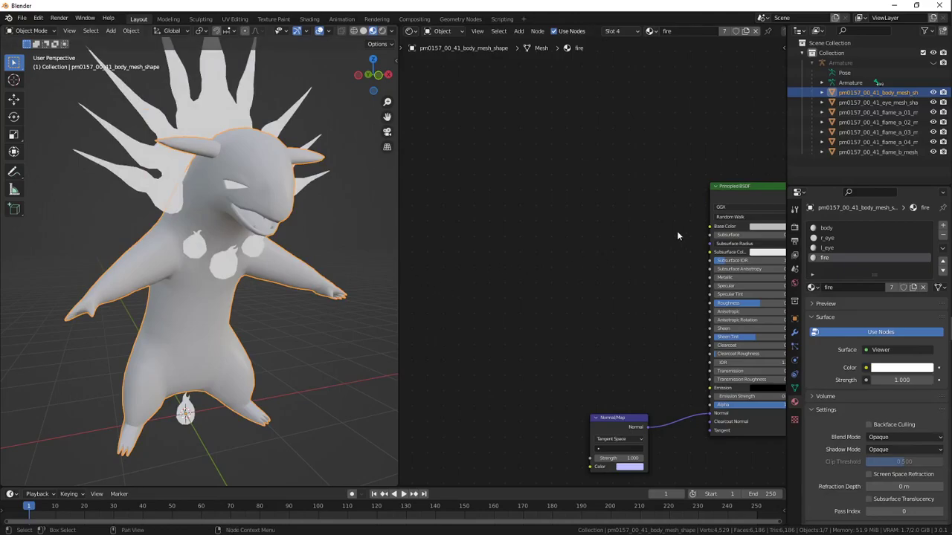
Return the body material's output from the texture preview to the Principled BSDF
{"action": "left_click", "coordinate": [814, 230]}
{"action": "middle_click_drag", "start_coordinate": [516, 238], "coordinate": [499, 246]}
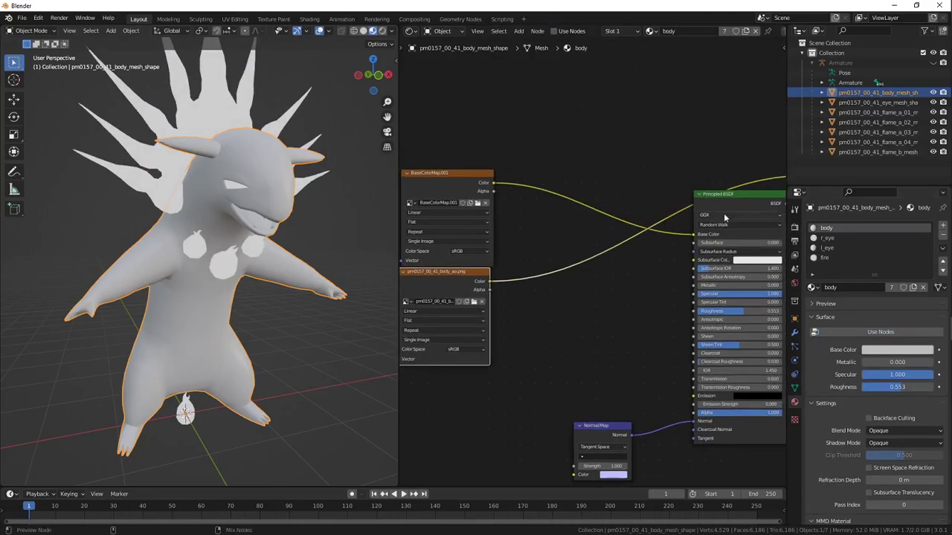
{"action": "key", "text": "ctrl+z"}
Show BaseColorMap.001 behind the body mesh's UV layout in the UV Editing workspace and inspect the alignment
{"action": "left_click", "coordinate": [234, 19]}
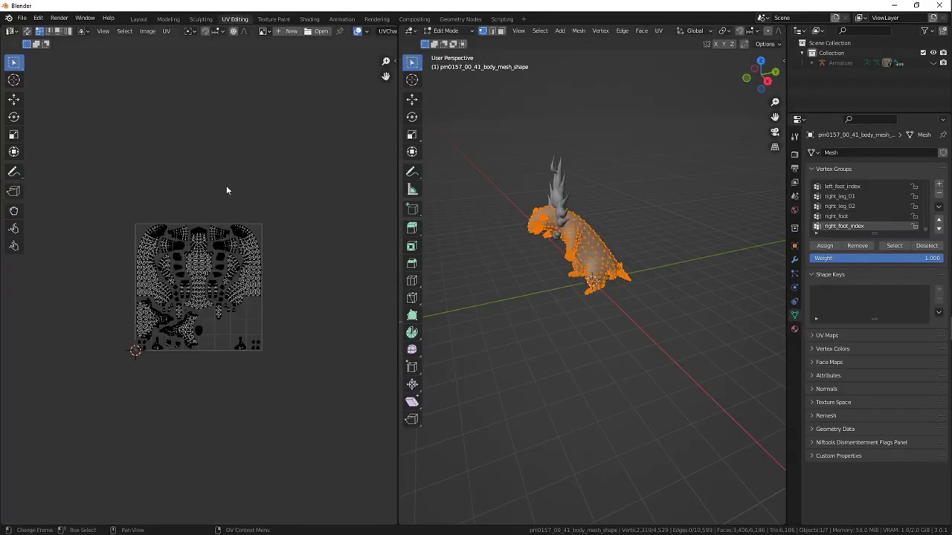
{"action": "key", "text": "Home"}
{"action": "left_click", "coordinate": [264, 31]}
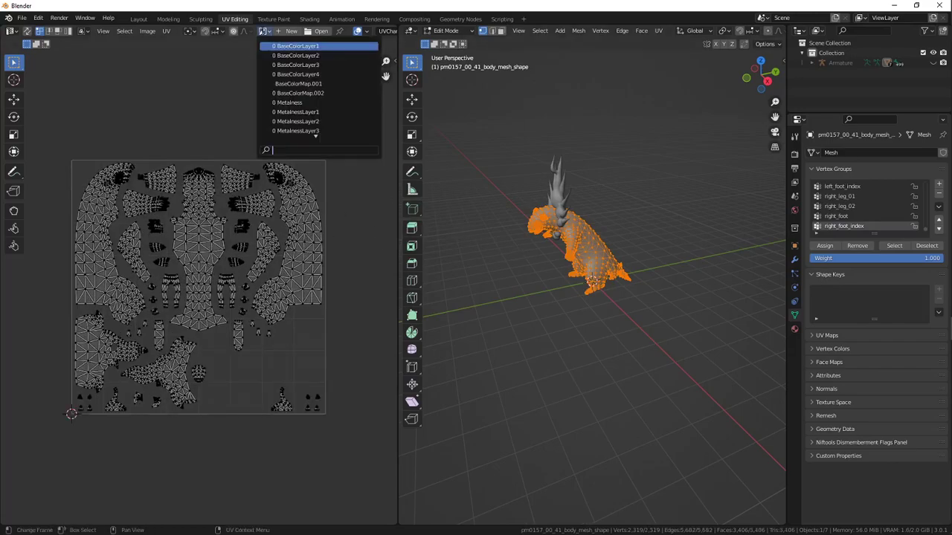
{"action": "left_click", "coordinate": [320, 82]}
{"action": "scroll", "coordinate": [290, 103], "scroll_direction": "down", "scroll_amount": 1}
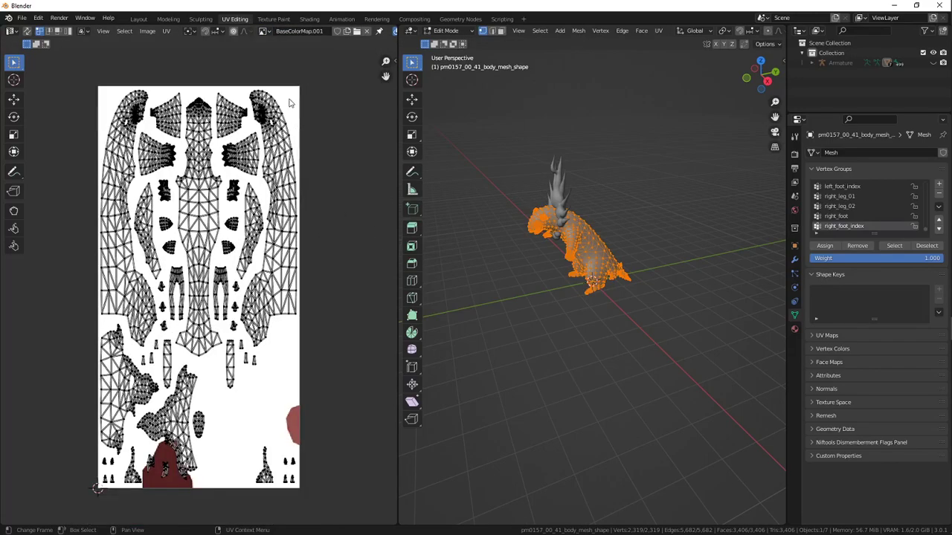
{"action": "scroll", "coordinate": [290, 103], "scroll_direction": "down", "scroll_amount": 1}
{"action": "scroll", "coordinate": [290, 103], "scroll_direction": "up", "scroll_amount": 1}
Show pm0157_00_41_body_ao.png behind the body mesh's UV layout for comparison
{"action": "left_click", "coordinate": [264, 31]}
{"action": "scroll", "coordinate": [316, 132], "scroll_direction": "down", "scroll_amount": 4}
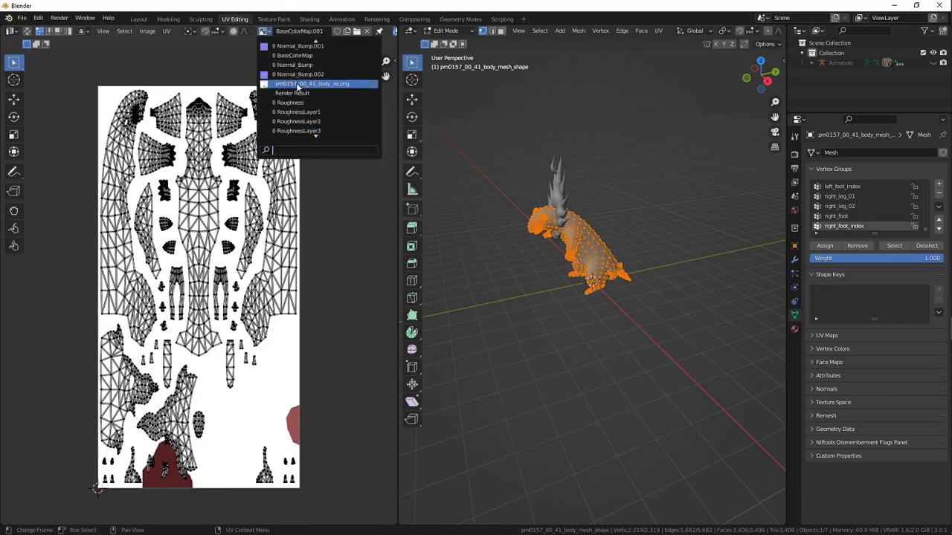
{"action": "left_click", "coordinate": [298, 84]}
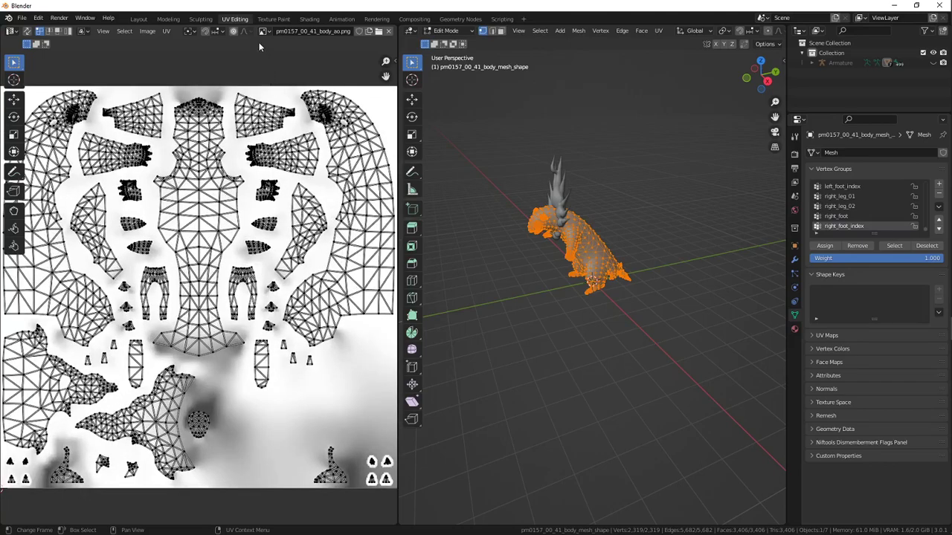
Return to the Layout workspace, check the body mesh's UV Maps, and reopen its material settings
{"action": "left_click", "coordinate": [138, 19]}
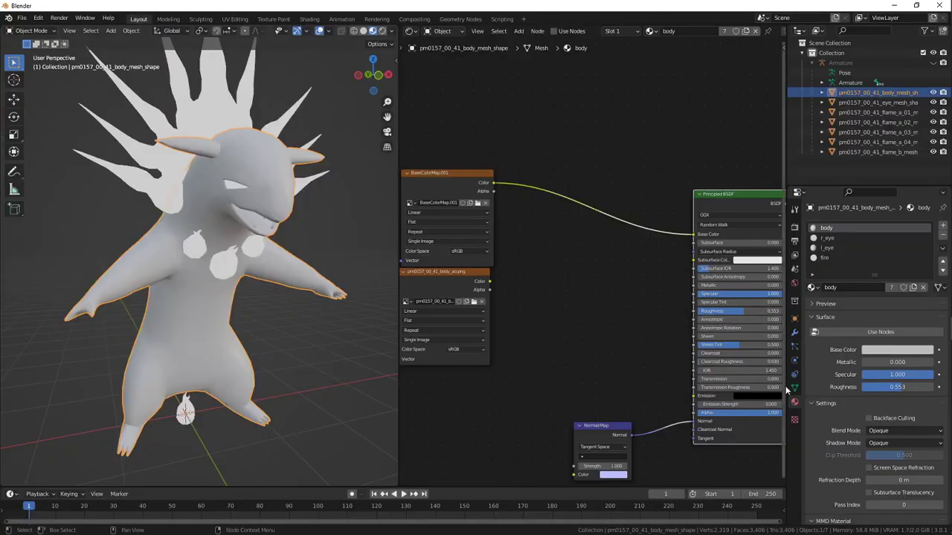
{"action": "left_click", "coordinate": [829, 386]}
{"action": "left_click", "coordinate": [829, 386]}
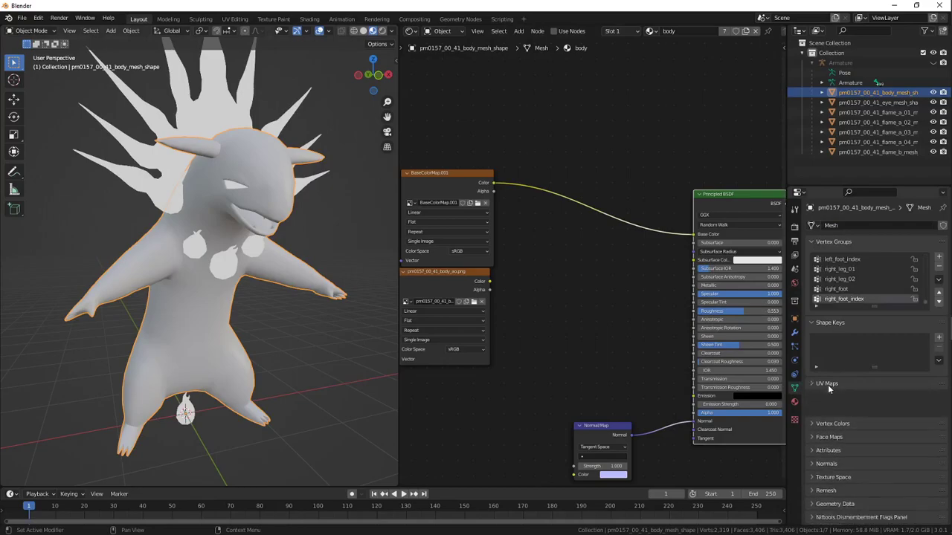
{"action": "left_click", "coordinate": [795, 402]}
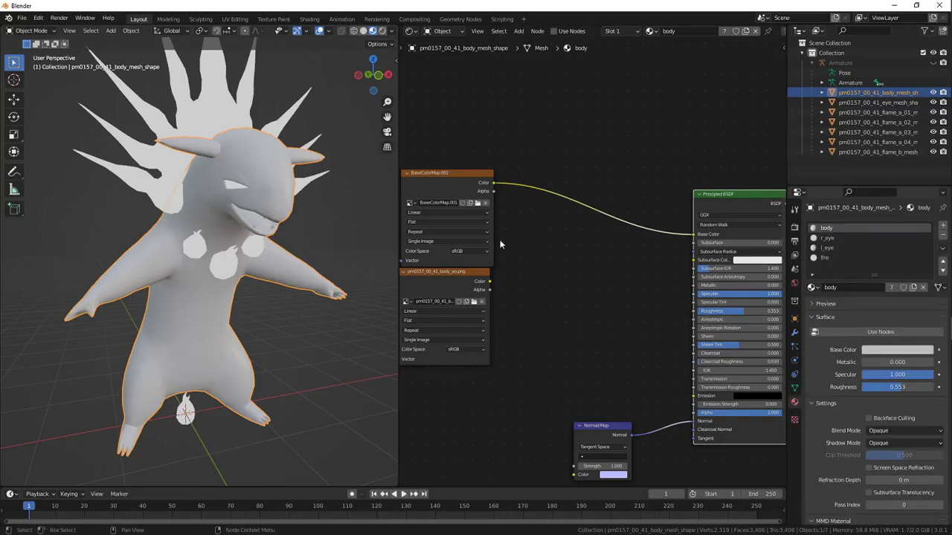
Reconnect the fire material's output to its Principled BSDF node
{"action": "middle_click_drag", "start_coordinate": [313, 231], "coordinate": [345, 252]}
{"action": "left_click", "coordinate": [842, 258]}
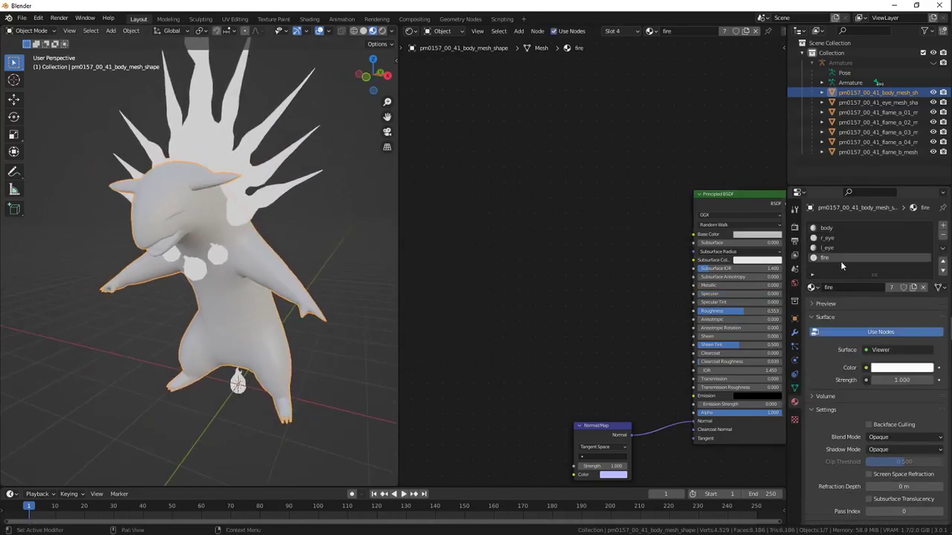
{"action": "scroll", "coordinate": [645, 250], "scroll_direction": "down", "scroll_amount": 3}
{"action": "middle_click_drag", "start_coordinate": [588, 243], "coordinate": [497, 249]}
{"action": "left_click", "coordinate": [626, 219], "text": "ctrl+shift"}
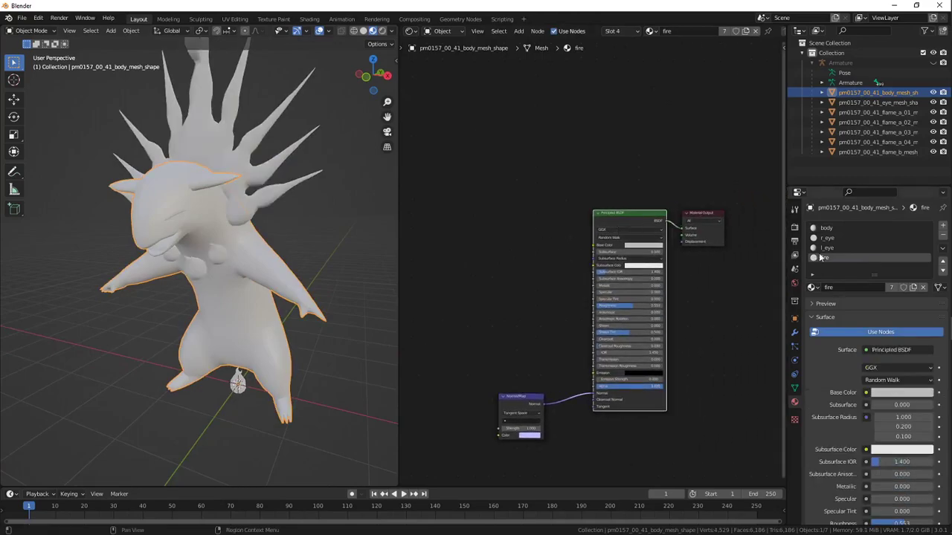
Preview the base color and AO textures in the body material, and return the output to the Principled BSDF
{"action": "left_click", "coordinate": [826, 227]}
{"action": "key", "text": "Home"}
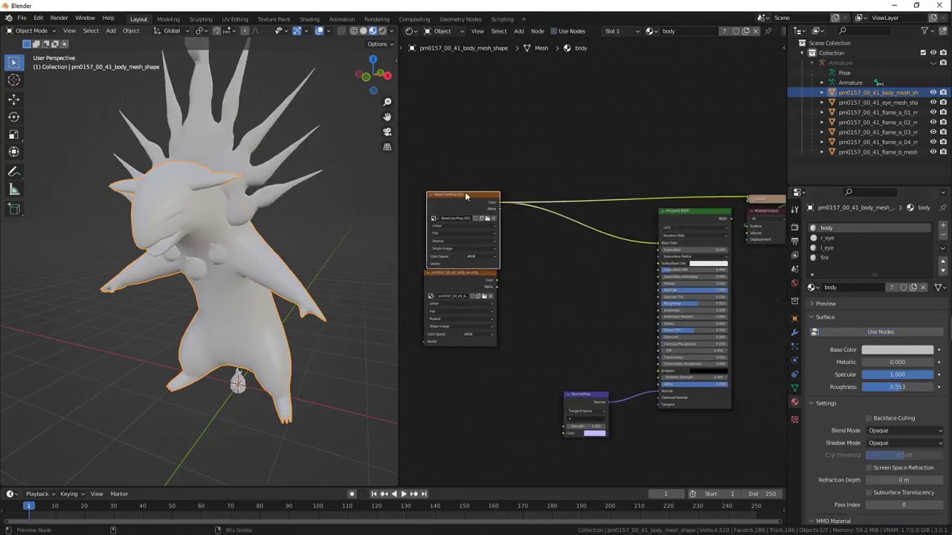
{"action": "left_click", "coordinate": [465, 276], "text": "ctrl+shift"}
{"action": "left_click", "coordinate": [710, 221], "text": "ctrl+shift"}
{"action": "scroll", "coordinate": [601, 245], "scroll_direction": "up", "scroll_amount": 3}
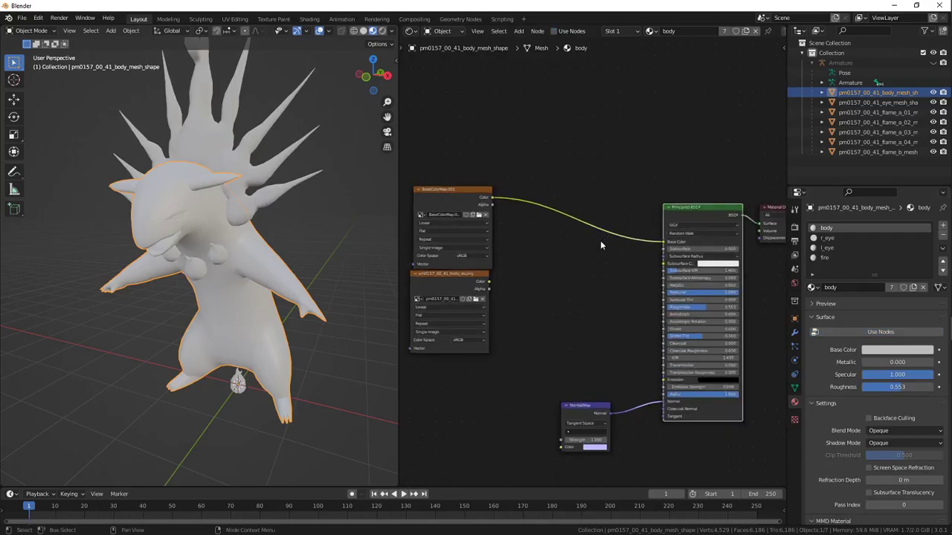
{"action": "mouse_move", "coordinate": [603, 246]}
{"action": "middle_mouse_down"}
{"action": "mouse_move", "coordinate": [642, 252]}
{"action": "mouse_move", "coordinate": [606, 247]}
{"action": "middle_mouse_up"}
{"action": "scroll", "coordinate": [605, 246], "scroll_direction": "down", "scroll_amount": 1}
{"action": "middle_click_drag", "start_coordinate": [505, 202], "coordinate": [596, 204]}
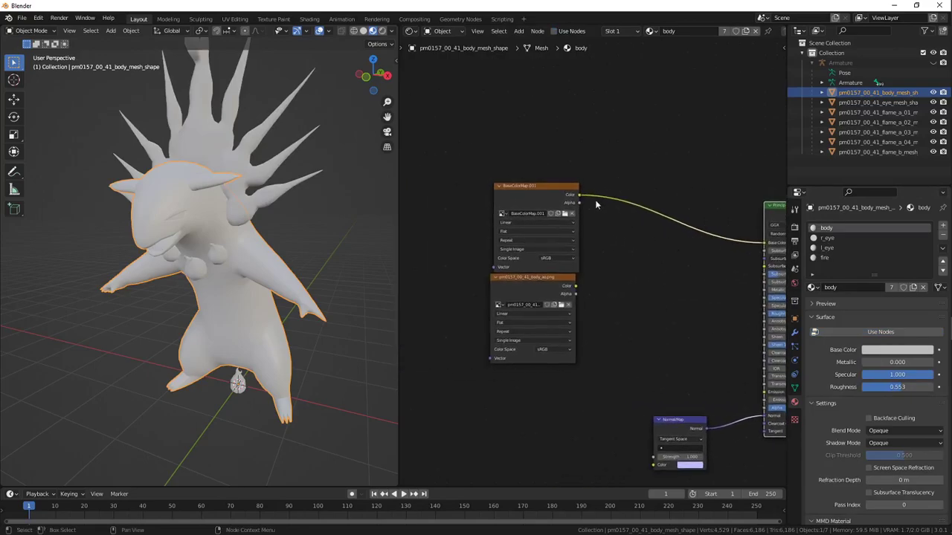
Check the available materials and those on the eye and flame meshes, and reselect the body mesh
{"action": "left_click", "coordinate": [657, 32]}
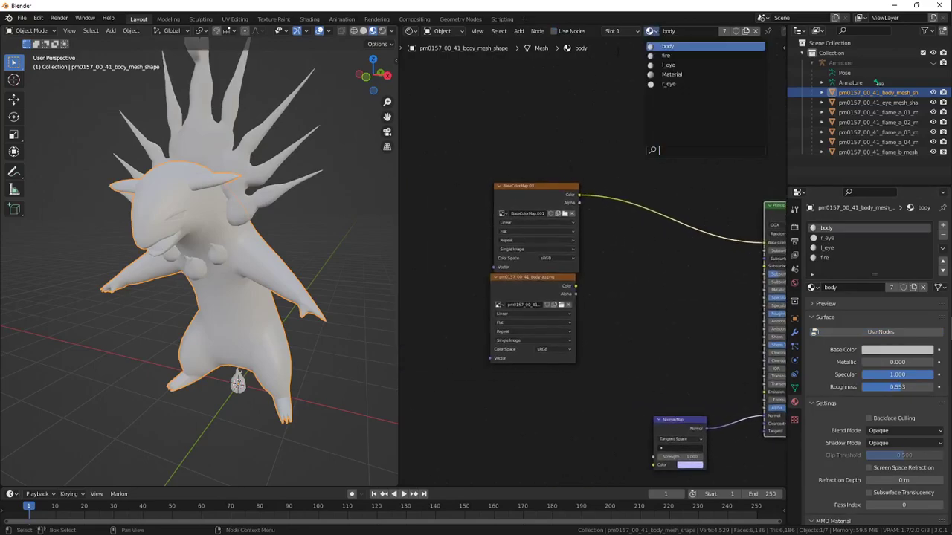
{"action": "left_click", "coordinate": [870, 103]}
{"action": "key", "text": "Down"}
{"action": "key", "text": "Down"}
{"action": "key", "text": "Down"}
{"action": "key", "text": "Down"}
{"action": "key", "text": "Down"}
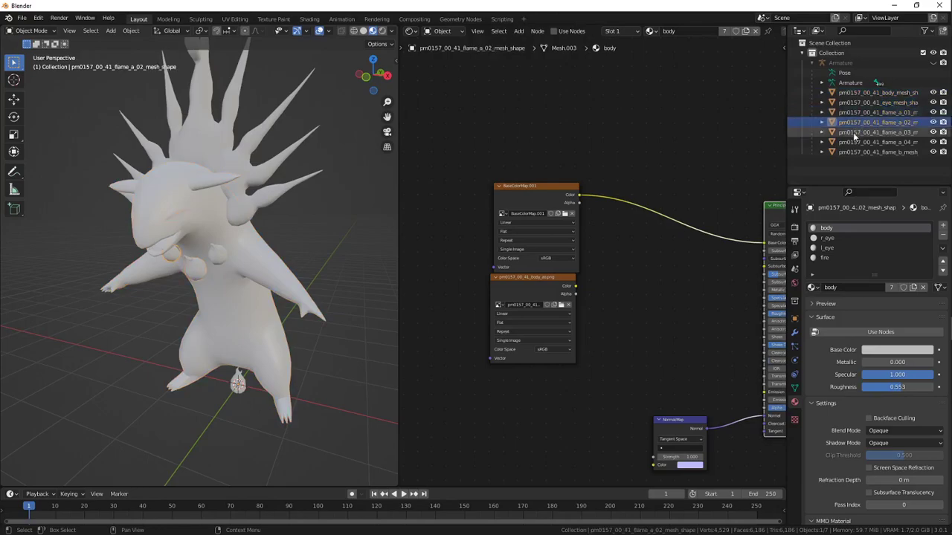
{"action": "left_click", "coordinate": [847, 93]}
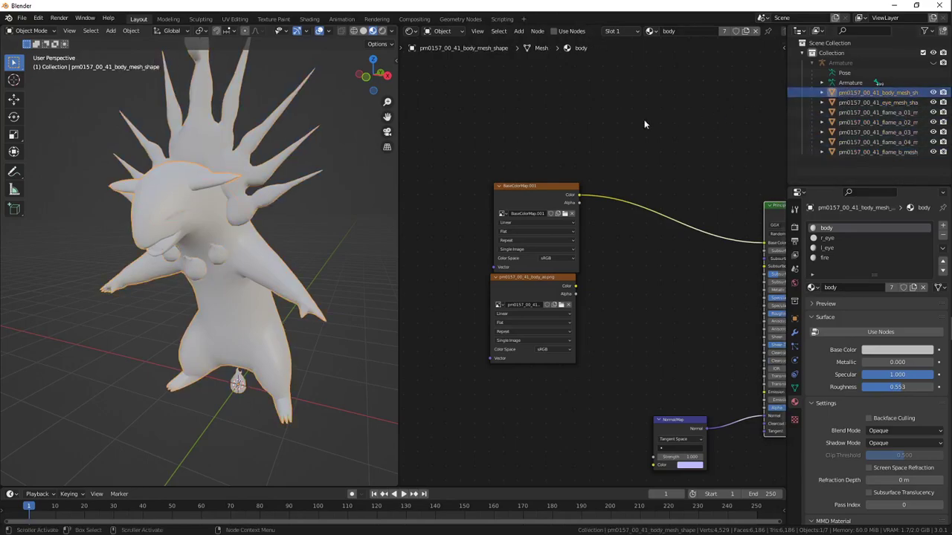
Preview the AO texture and the base color texture on the body from another angle
{"action": "middle_click_drag", "start_coordinate": [258, 157], "coordinate": [311, 152]}
{"action": "middle_click_drag", "start_coordinate": [603, 257], "coordinate": [583, 236]}
{"action": "left_click", "coordinate": [523, 269], "text": "ctrl+shift"}
{"action": "left_click", "coordinate": [531, 181], "text": "ctrl+shift"}
{"action": "key", "text": "shift+a"}
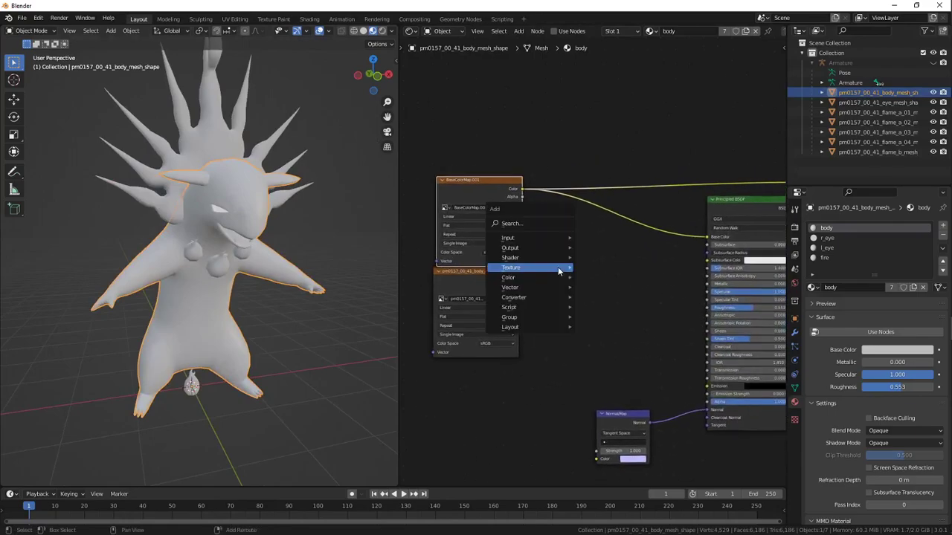
{"action": "key", "text": "Escape"}
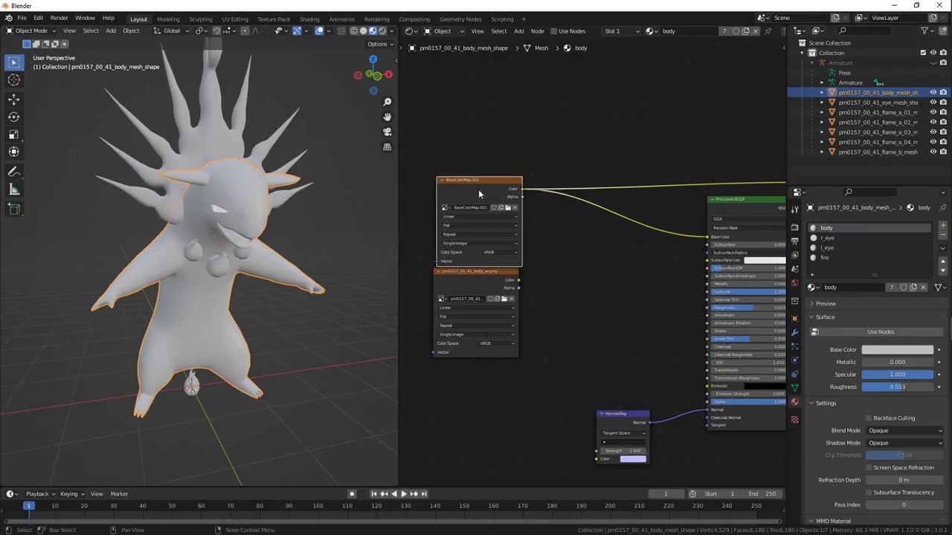
{"action": "left_click", "coordinate": [508, 209]}
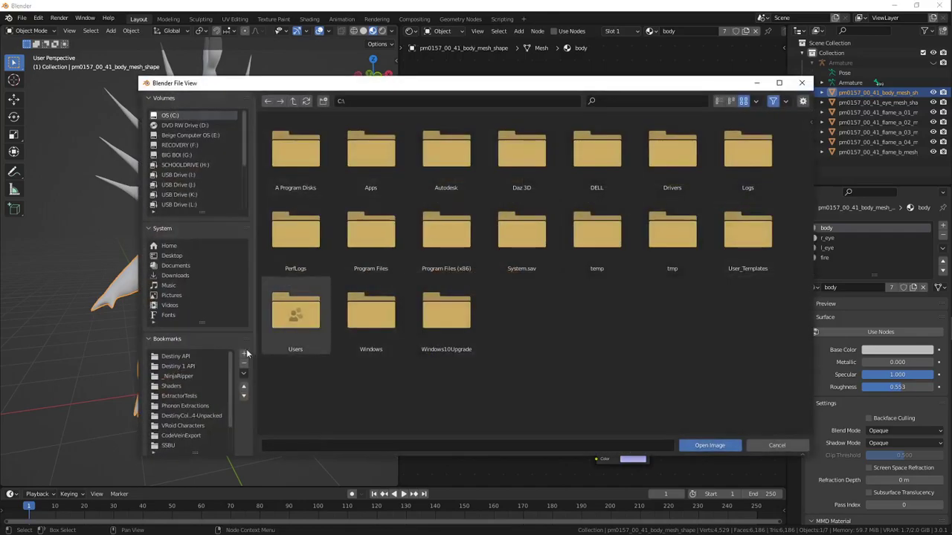
{"action": "scroll", "coordinate": [240, 376], "scroll_direction": "down", "scroll_amount": 1}
{"action": "scroll", "coordinate": [240, 376], "scroll_direction": "down", "scroll_amount": 3}
{"action": "left_click", "coordinate": [202, 389]}
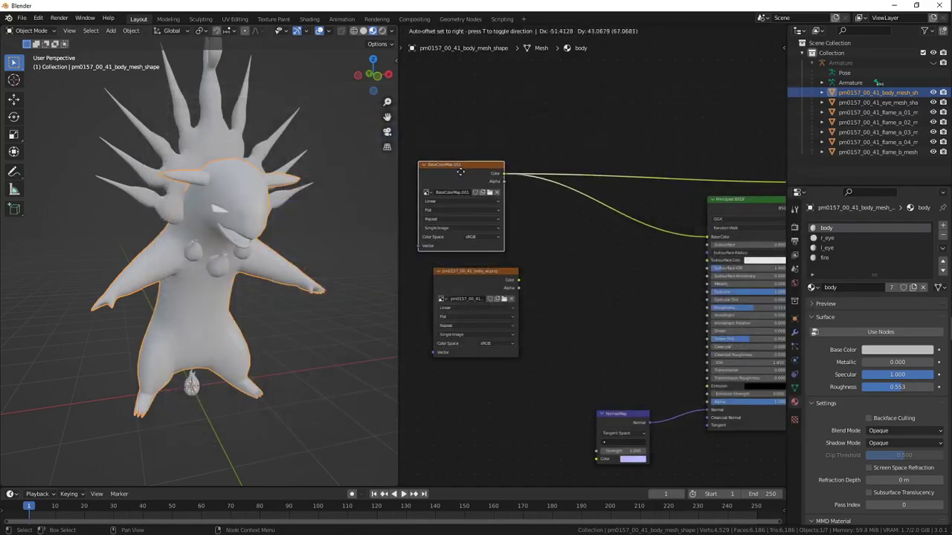
Return the body material's output to the Principled BSDF and move the base color node clear of the AO node
{"action": "middle_click_drag", "start_coordinate": [584, 208], "coordinate": [467, 194]}
{"action": "left_click", "coordinate": [642, 191], "text": "ctrl+shift"}
{"action": "middle_click_drag", "start_coordinate": [511, 216], "coordinate": [649, 206]}
{"action": "scroll", "coordinate": [565, 192], "scroll_direction": "up", "scroll_amount": 1}
{"action": "left_click_drag", "start_coordinate": [472, 146], "coordinate": [438, 139]}
{"action": "middle_click_drag", "start_coordinate": [327, 164], "coordinate": [399, 174]}
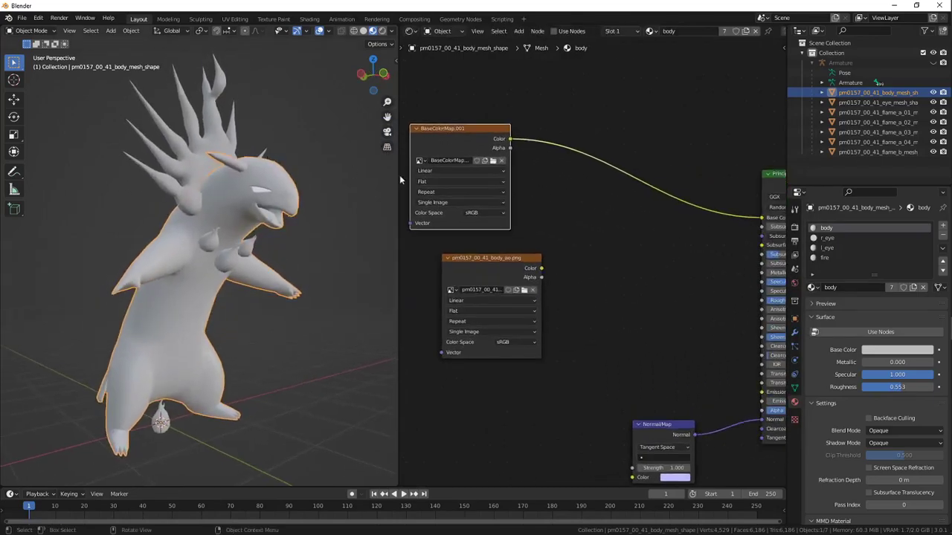
Try previewing a pasted texture node in the l_eye material, and return the output to the Principled BSDF
{"action": "left_click", "coordinate": [834, 247]}
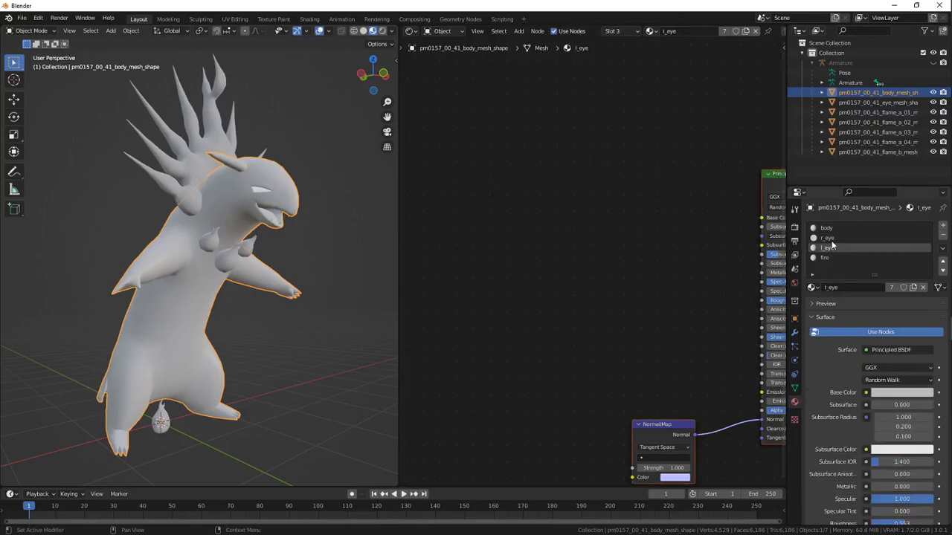
{"action": "left_click", "coordinate": [827, 238]}
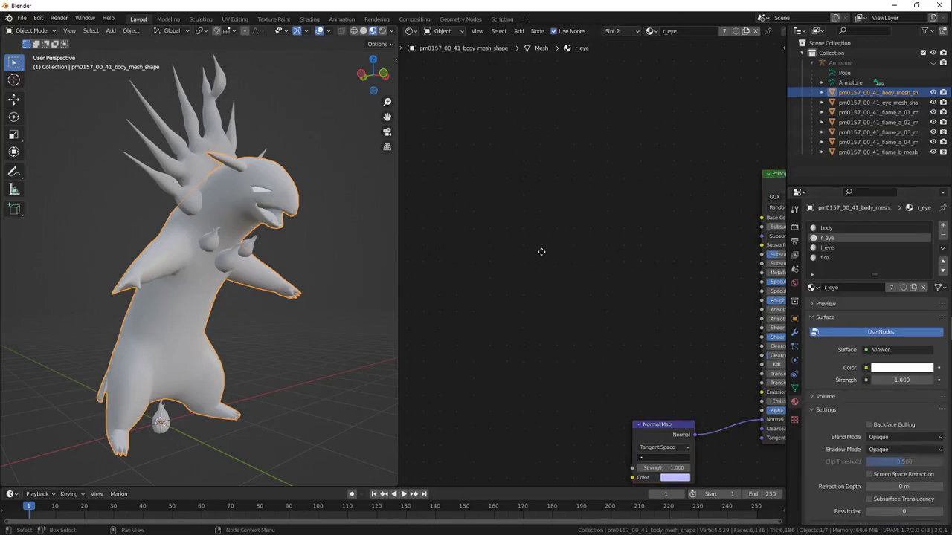
{"action": "left_click", "coordinate": [828, 247]}
{"action": "key", "text": "shift+a"}
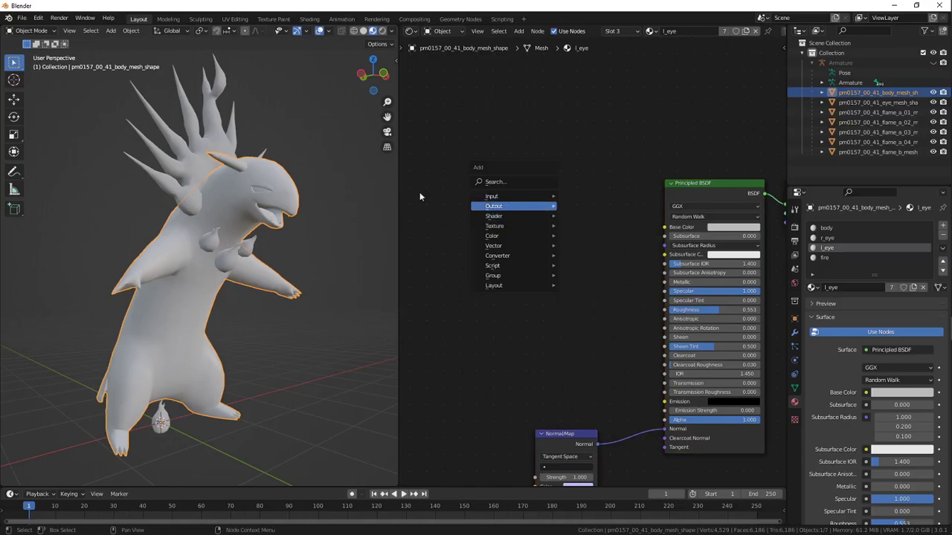
{"action": "key", "text": "Escape"}
{"action": "key", "text": "ctrl+v"}
{"action": "left_click", "coordinate": [425, 281], "text": "ctrl+shift"}
{"action": "left_click_drag", "start_coordinate": [425, 281], "coordinate": [476, 248]}
{"action": "middle_click_drag", "start_coordinate": [290, 223], "coordinate": [194, 214]}
{"action": "key", "text": "x"}
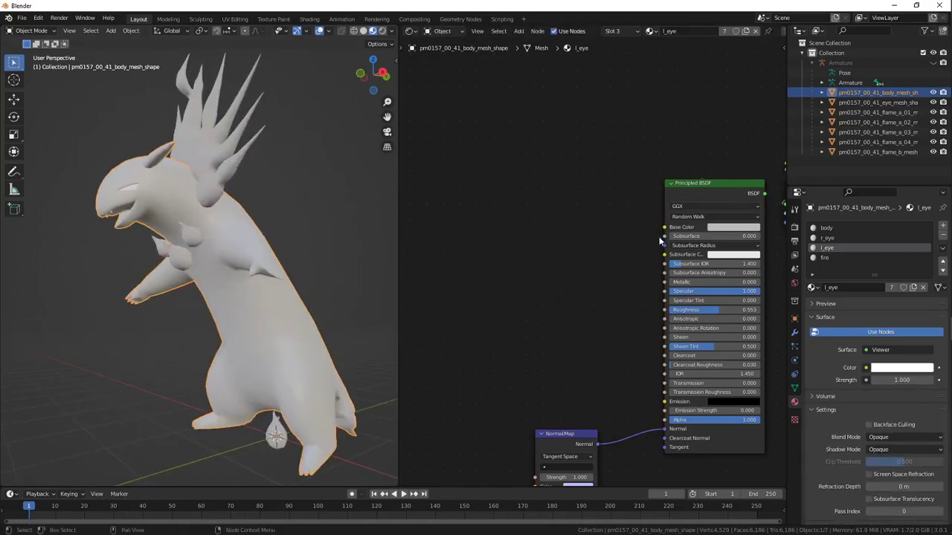
{"action": "left_click", "coordinate": [701, 198], "text": "ctrl+shift"}
Reselect the body material and add a second UV map to the body mesh
{"action": "left_click", "coordinate": [843, 258]}
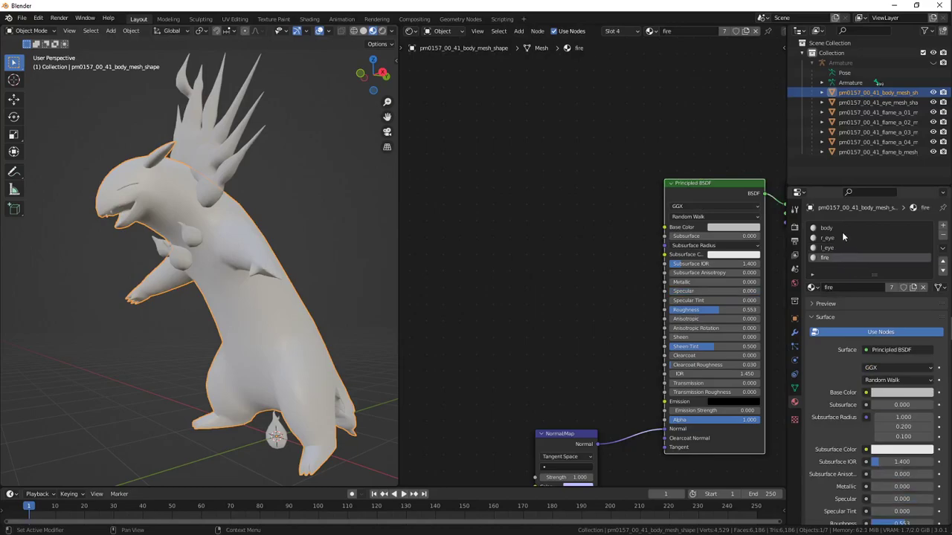
{"action": "left_click", "coordinate": [841, 230]}
{"action": "middle_click_drag", "start_coordinate": [403, 165], "coordinate": [491, 188]}
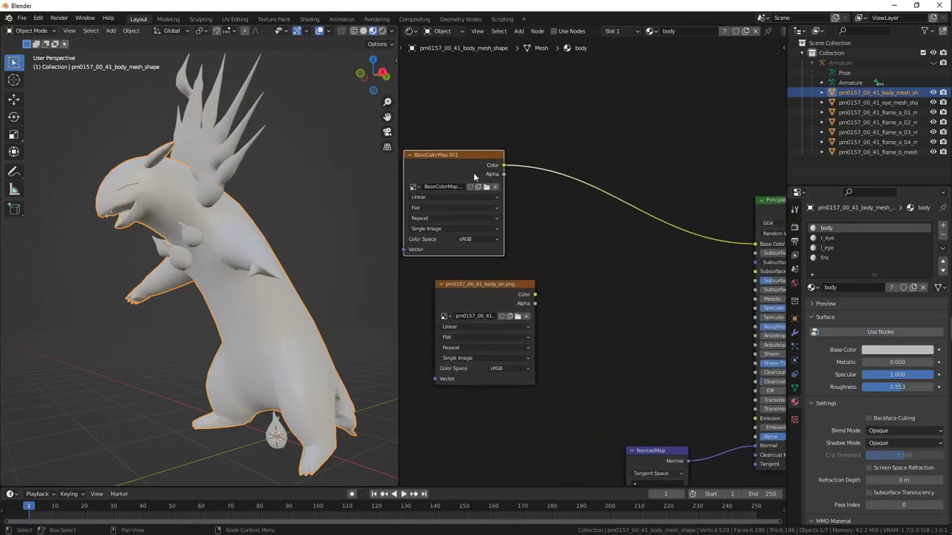
{"action": "middle_click_drag", "start_coordinate": [500, 265], "coordinate": [379, 272]}
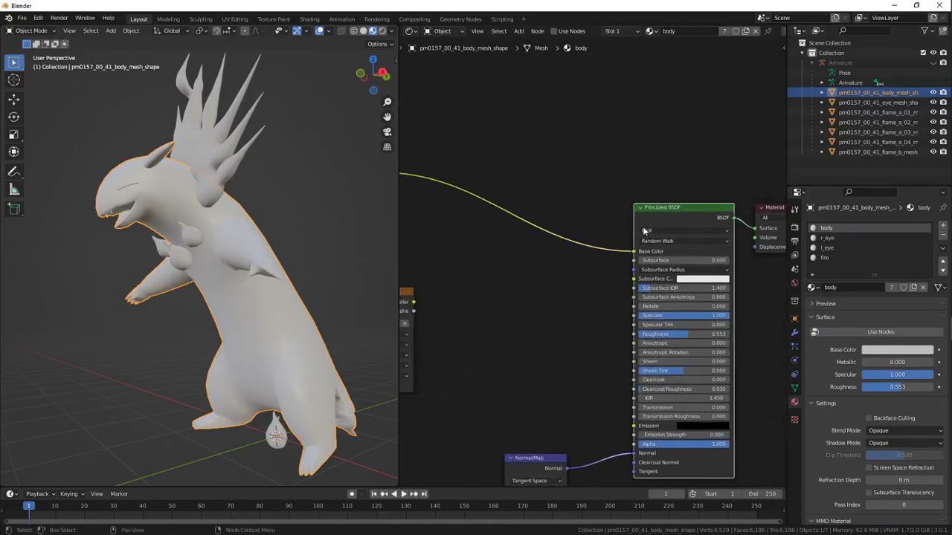
{"action": "left_click", "coordinate": [795, 388]}
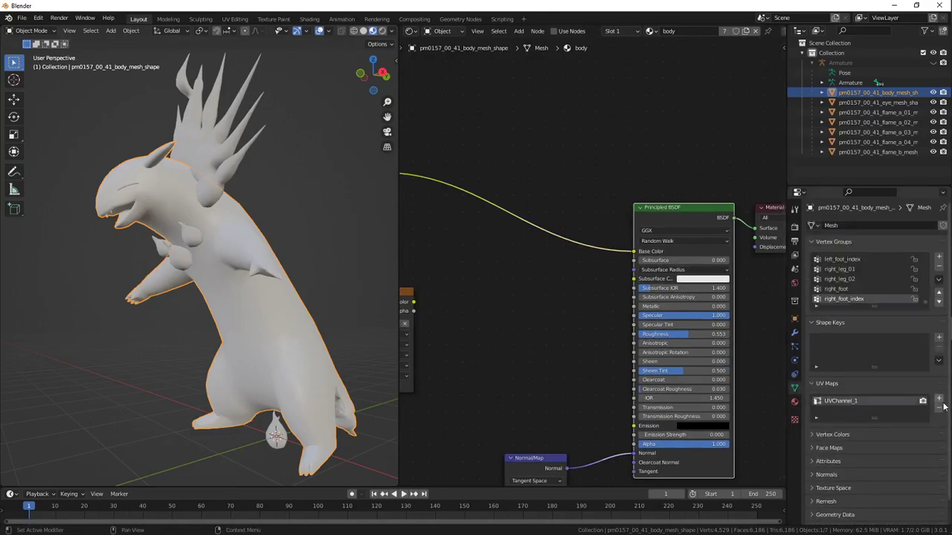
{"action": "left_click", "coordinate": [939, 400]}
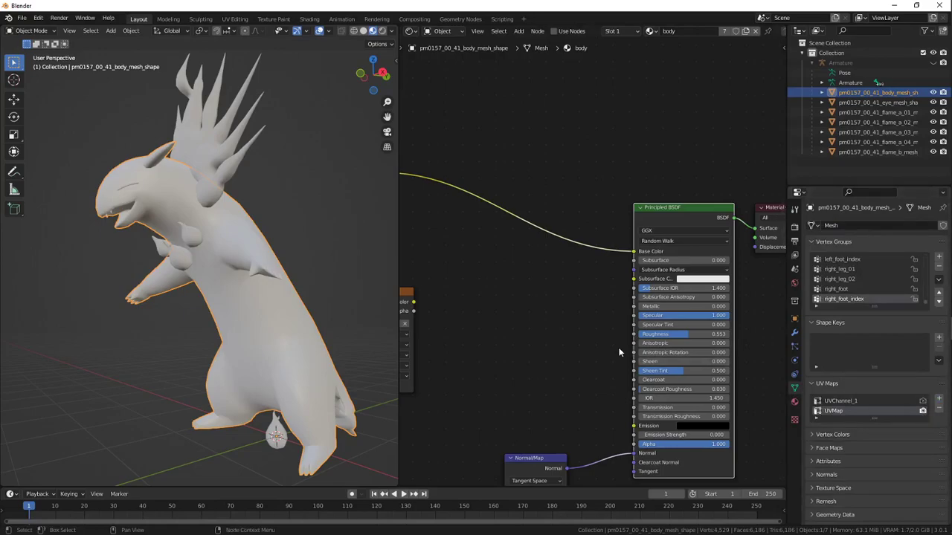
{"action": "middle_click_drag", "start_coordinate": [567, 300], "coordinate": [638, 307]}
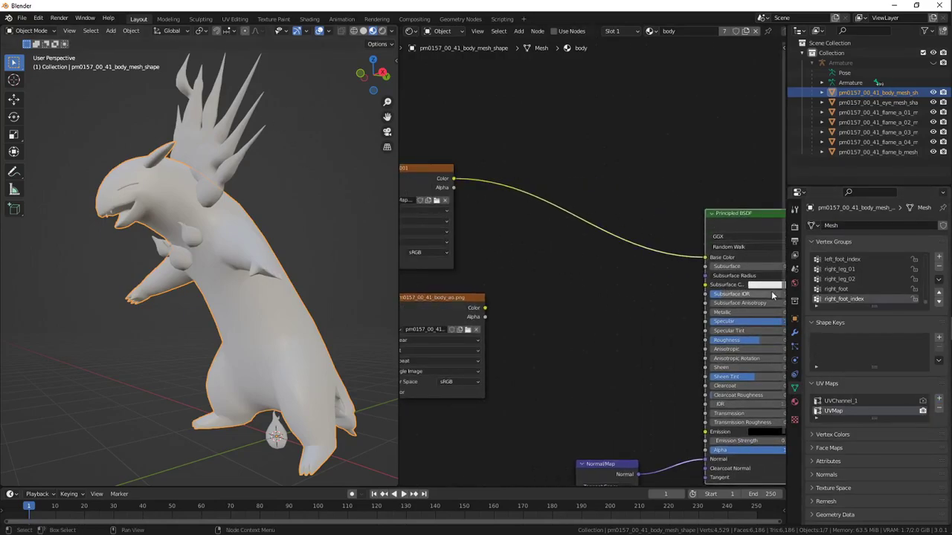
Check in Edit Mode which faces are assigned to the body material, and return to Object Mode
{"action": "left_click", "coordinate": [796, 403]}
{"action": "key", "text": "Tab"}
{"action": "scroll", "coordinate": [269, 200], "scroll_direction": "down", "scroll_amount": 1}
{"action": "middle_click_drag", "start_coordinate": [270, 200], "coordinate": [317, 203]}
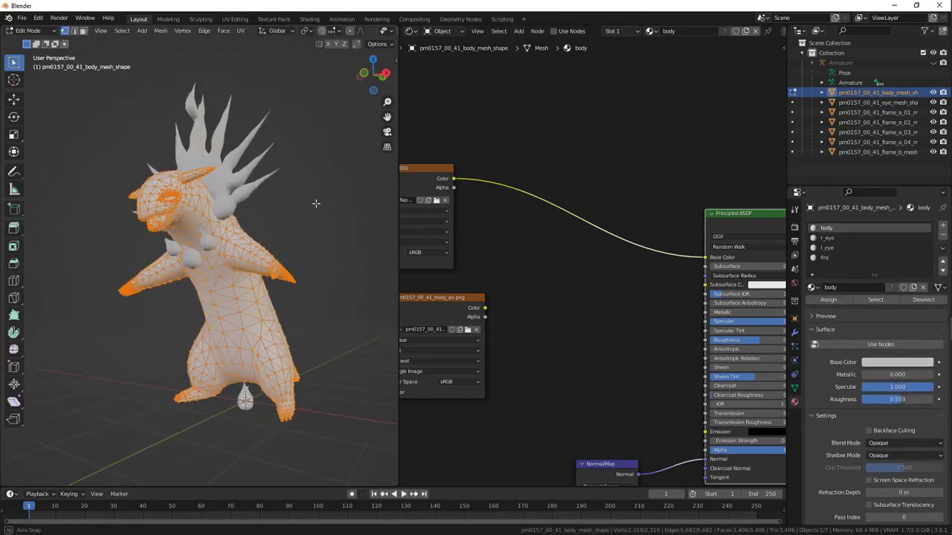
{"action": "left_click", "coordinate": [327, 207]}
{"action": "left_click", "coordinate": [876, 299]}
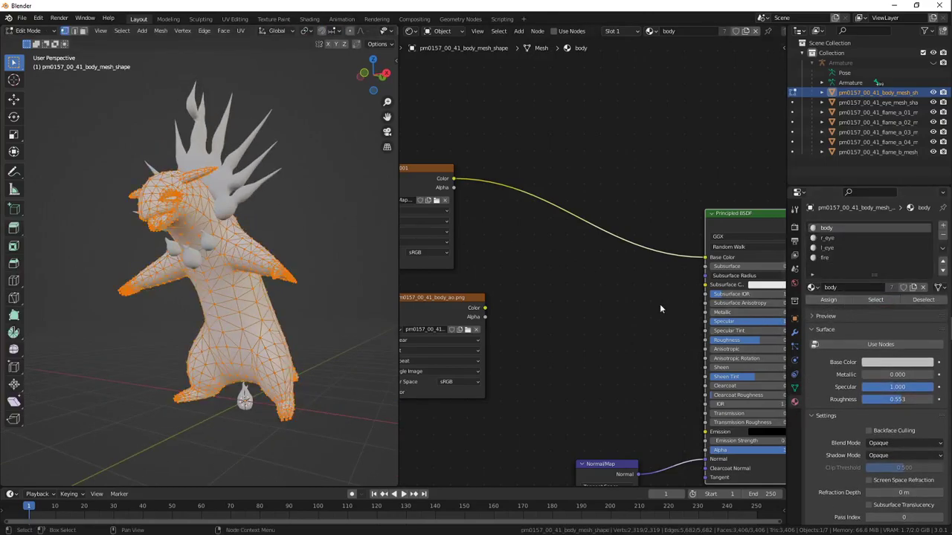
{"action": "key", "text": "Tab"}
Replace the image in the node feeding the body's Base Color with the body AO texture
{"action": "middle_click_drag", "start_coordinate": [333, 252], "coordinate": [264, 212]}
{"action": "scroll", "coordinate": [251, 182], "scroll_direction": "up", "scroll_amount": 3}
{"action": "scroll", "coordinate": [251, 182], "scroll_direction": "up", "scroll_amount": 2}
{"action": "left_click", "coordinate": [437, 200]}
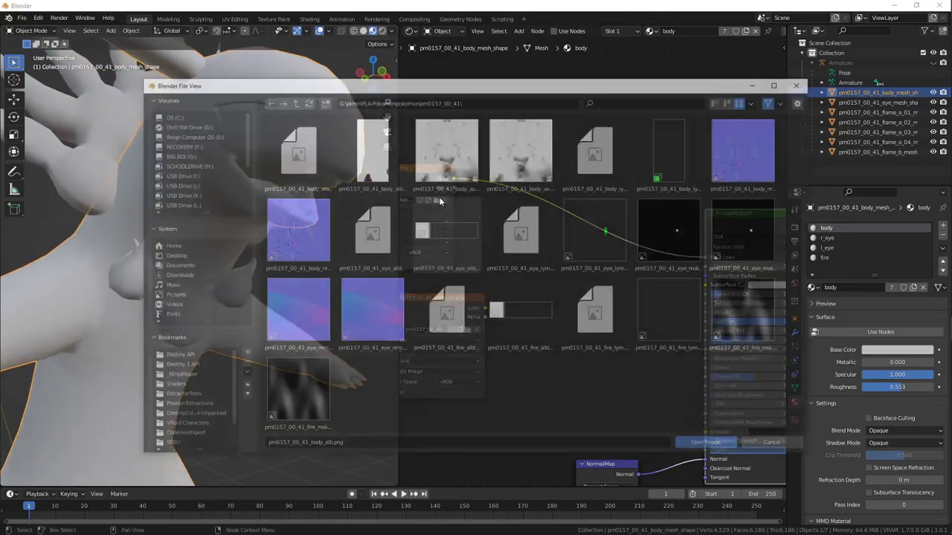
{"action": "double_click", "coordinate": [505, 156]}
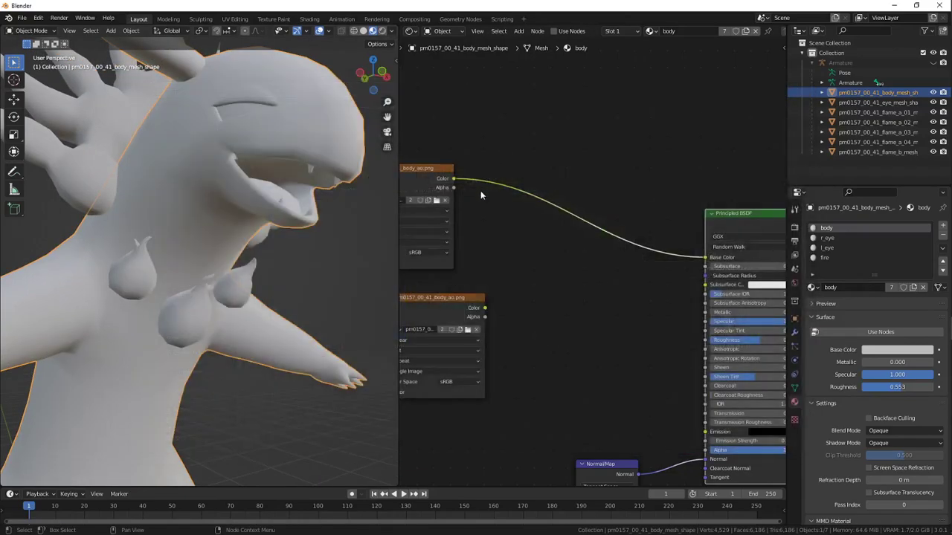
{"action": "mouse_move", "coordinate": [564, 224]}
{"action": "middle_mouse_down"}
{"action": "mouse_move", "coordinate": [488, 236]}
{"action": "mouse_move", "coordinate": [571, 237]}
{"action": "middle_mouse_up"}
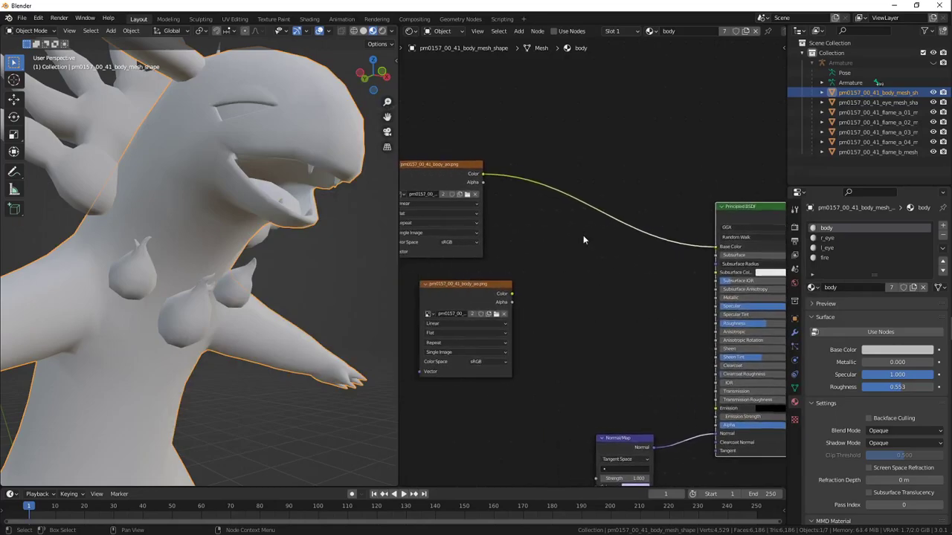
{"action": "left_click_drag", "start_coordinate": [444, 168], "coordinate": [500, 172]}
{"action": "key", "text": "ctrl+t"}
{"action": "middle_click_drag", "start_coordinate": [484, 178], "coordinate": [649, 177]}
{"action": "scroll", "coordinate": [563, 186], "scroll_direction": "up", "scroll_amount": 3}
{"action": "key", "text": "x"}
Add a UV Map node set to UVChannel_1 and connect it to the Vector input of the upper AO texture
{"action": "key", "text": "shift+a"}
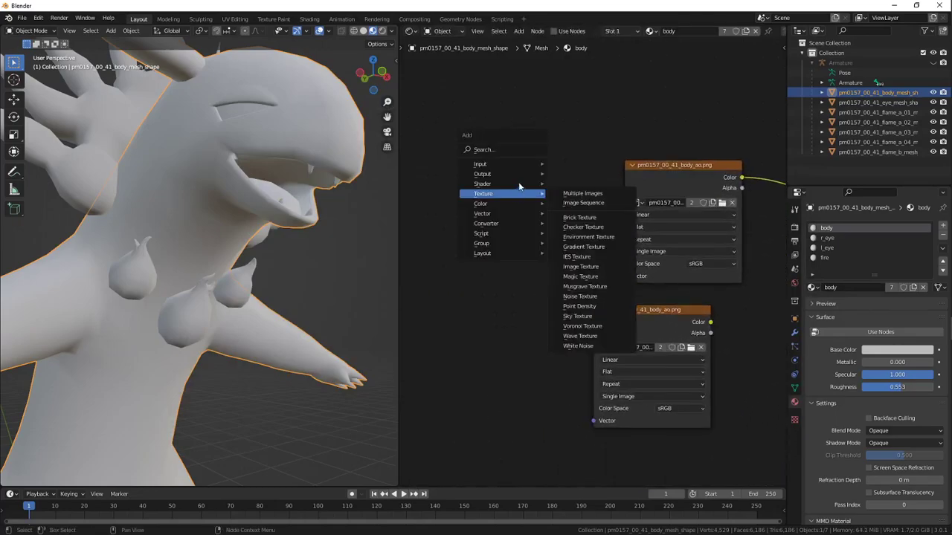
{"action": "mouse_move", "coordinate": [525, 163]}
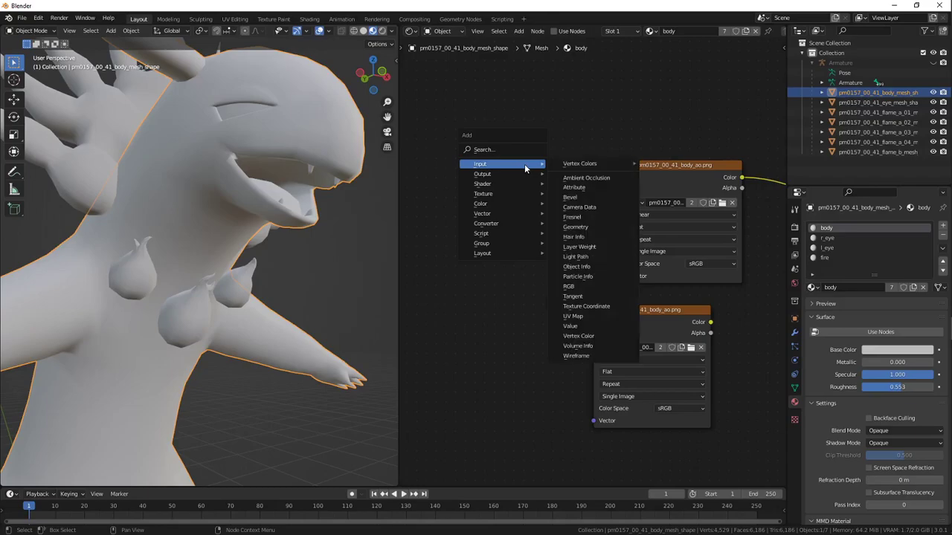
{"action": "left_click", "coordinate": [572, 316]}
{"action": "left_click", "coordinate": [446, 188]}
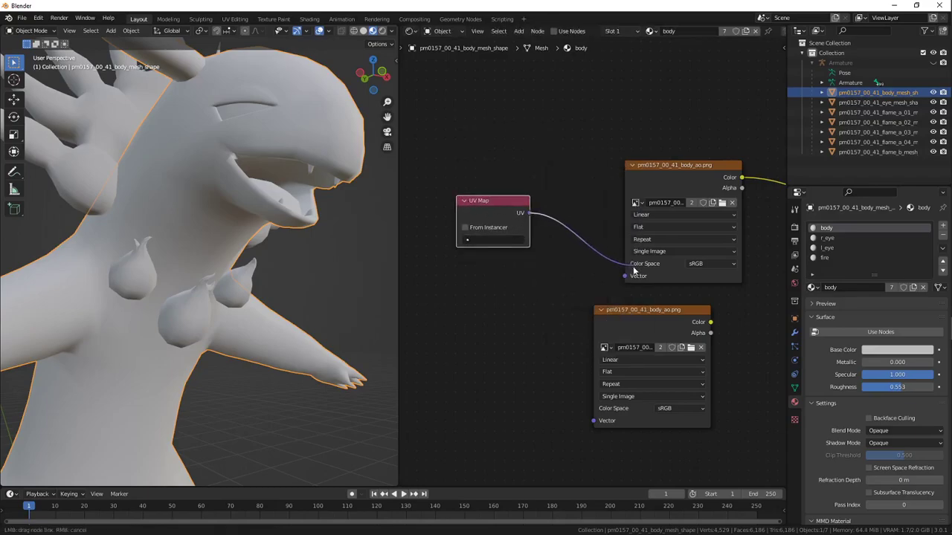
{"action": "left_click", "coordinate": [504, 241]}
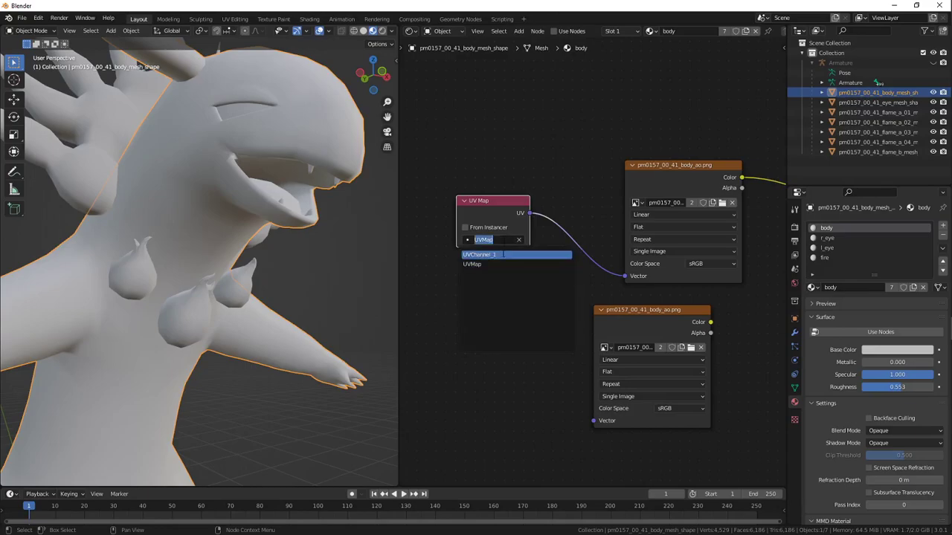
{"action": "left_click", "coordinate": [491, 255]}
{"action": "middle_click_drag", "start_coordinate": [372, 223], "coordinate": [200, 220]}
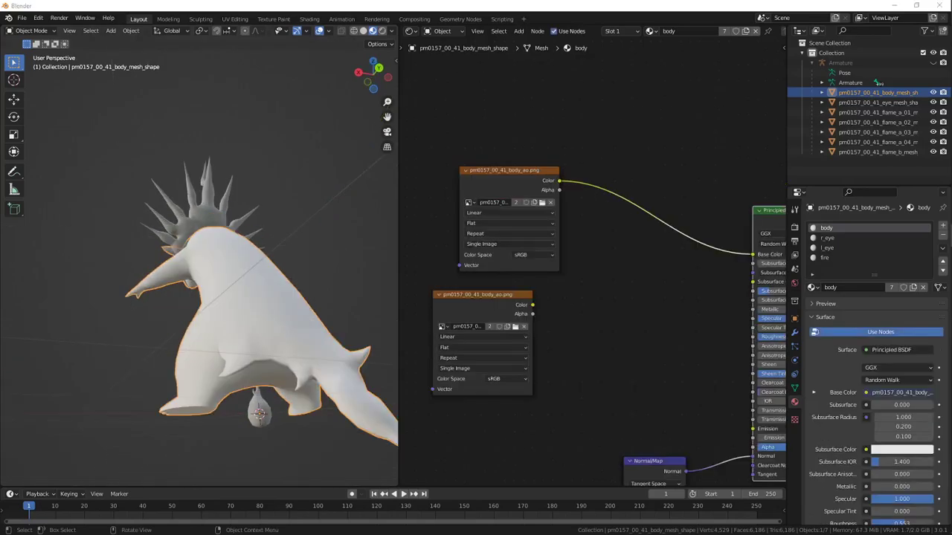
Toggle Use Nodes off and on for the body material, and reselect that material after viewing fire
{"action": "left_click", "coordinate": [554, 31]}
{"action": "left_click", "coordinate": [554, 31]}
{"action": "left_click", "coordinate": [554, 31]}
{"action": "left_click", "coordinate": [554, 32]}
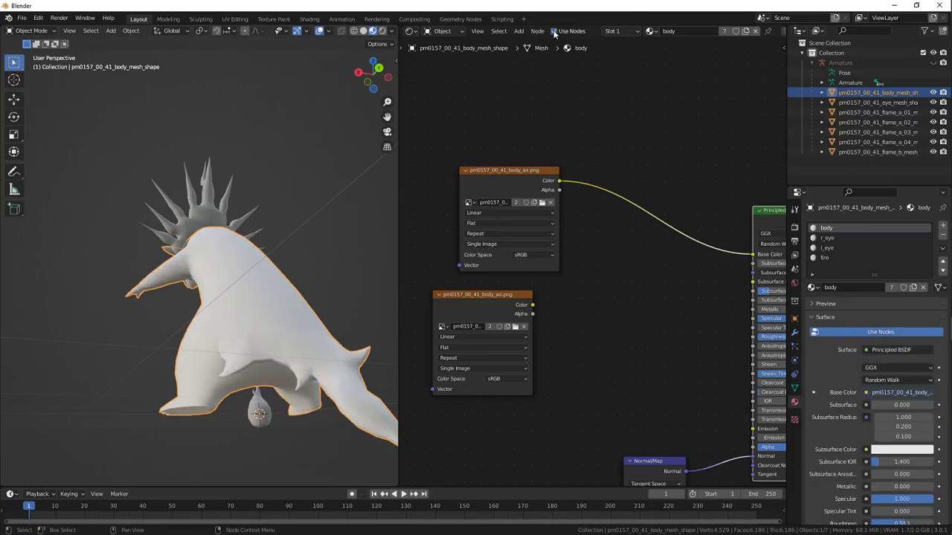
{"action": "left_click", "coordinate": [843, 256]}
{"action": "left_click", "coordinate": [837, 228]}
Preview both AO texture nodes on the body, and return the output to the Principled BSDF
{"action": "middle_click_drag", "start_coordinate": [531, 264], "coordinate": [559, 249]}
{"action": "scroll", "coordinate": [610, 243], "scroll_direction": "up", "scroll_amount": 1}
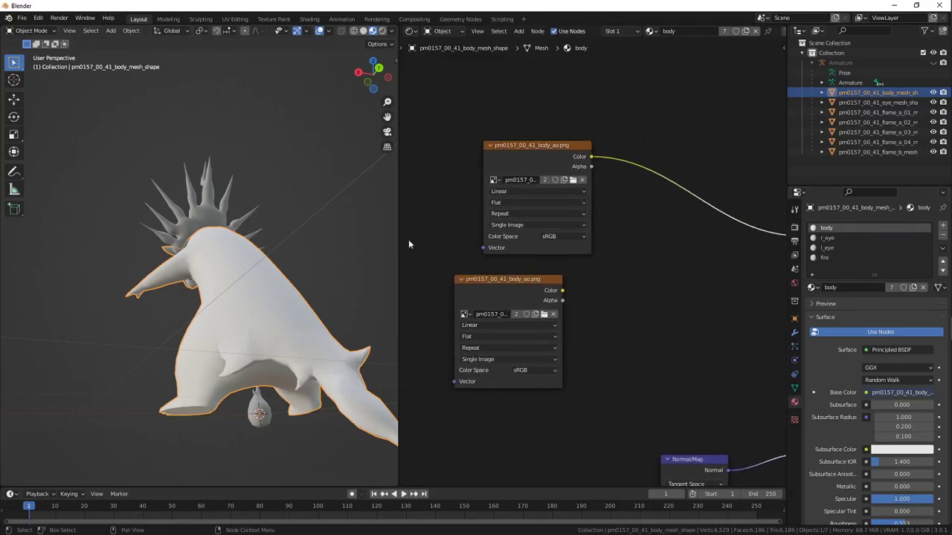
{"action": "middle_click_drag", "start_coordinate": [122, 259], "coordinate": [330, 266]}
{"action": "left_click", "coordinate": [554, 173], "text": "ctrl+shift"}
{"action": "scroll", "coordinate": [587, 260], "scroll_direction": "down", "scroll_amount": 2}
{"action": "middle_click_drag", "start_coordinate": [587, 262], "coordinate": [476, 254]}
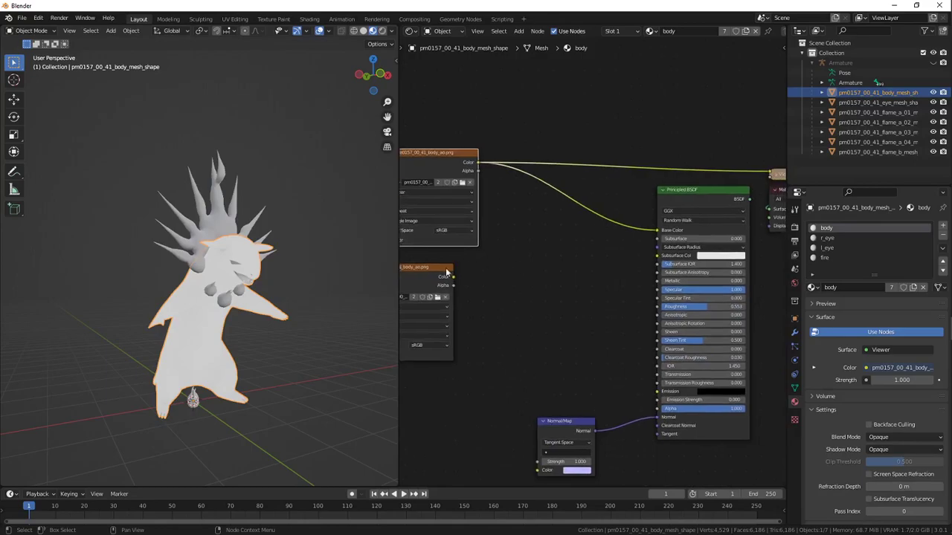
{"action": "left_click", "coordinate": [427, 281], "text": "ctrl+shift"}
{"action": "left_click_drag", "start_coordinate": [424, 282], "coordinate": [476, 271]}
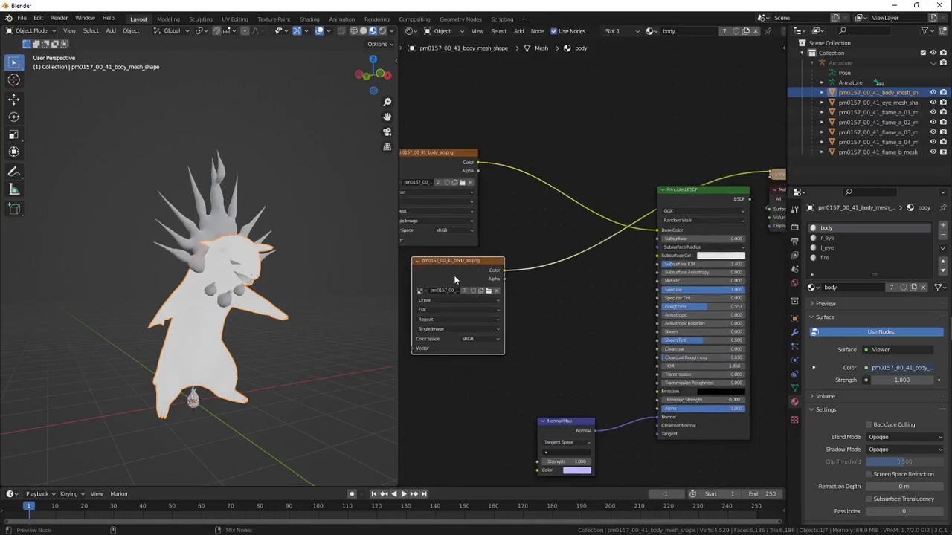
{"action": "left_click", "coordinate": [693, 200], "text": "ctrl+shift"}
Rearrange the two AO texture nodes and remove the extra UVMap from the body mesh, leaving UVChannel_1
{"action": "middle_click_drag", "start_coordinate": [537, 253], "coordinate": [611, 252]}
{"action": "left_click_drag", "start_coordinate": [548, 271], "coordinate": [517, 273]}
{"action": "left_click_drag", "start_coordinate": [529, 162], "coordinate": [459, 116]}
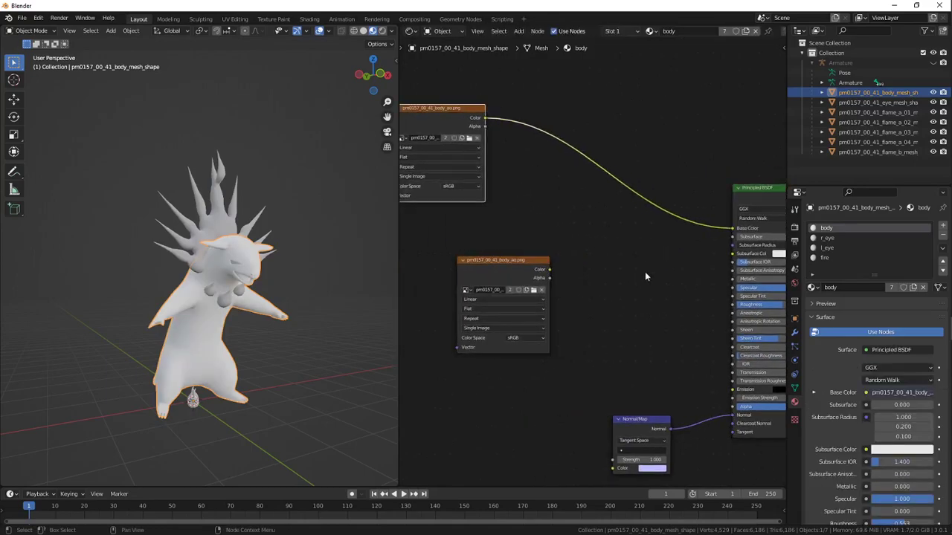
{"action": "left_click", "coordinate": [795, 388]}
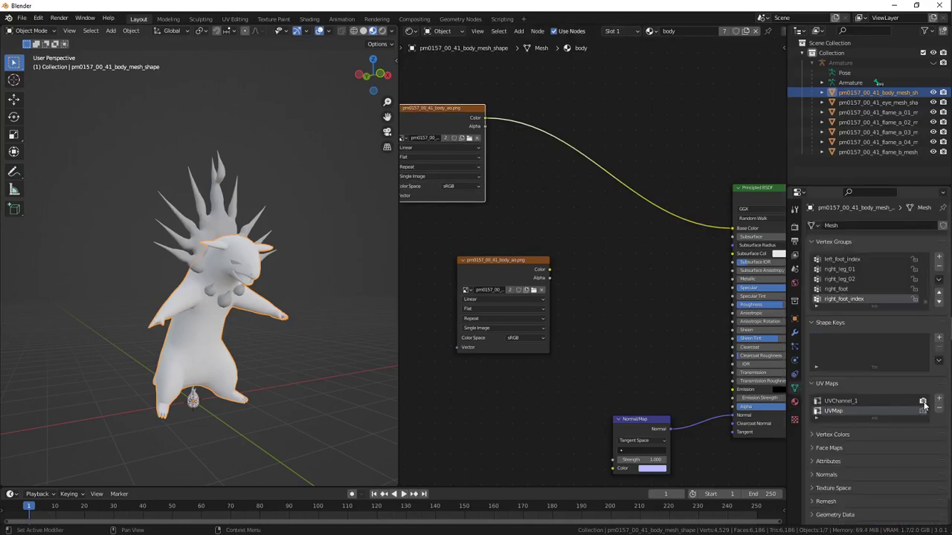
{"action": "left_click_drag", "start_coordinate": [437, 112], "coordinate": [484, 131]}
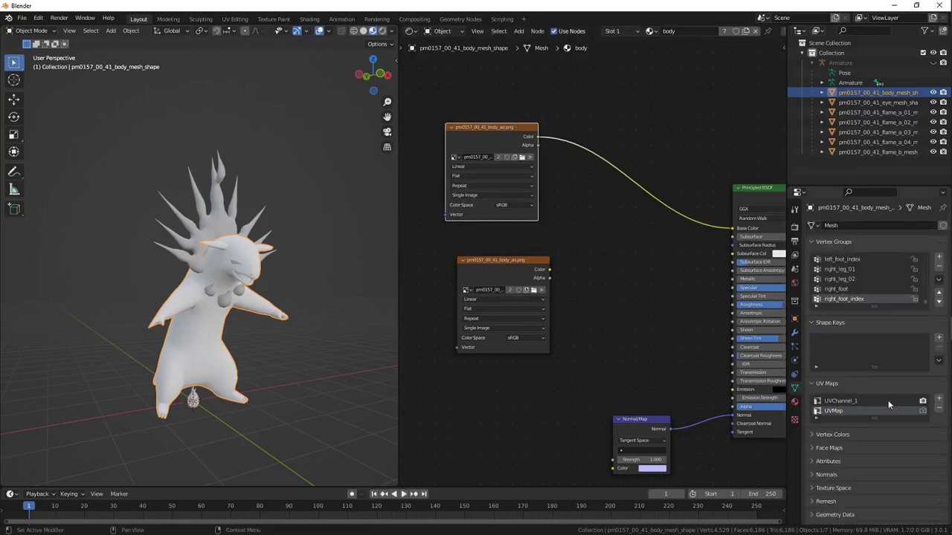
{"action": "left_click", "coordinate": [939, 409]}
Preview the lower, unconnected AO texture on the body from below, and delete its node
{"action": "middle_click_drag", "start_coordinate": [255, 261], "coordinate": [207, 238]}
{"action": "scroll", "coordinate": [177, 264], "scroll_direction": "up", "scroll_amount": 4}
{"action": "left_click", "coordinate": [499, 295], "text": "ctrl+shift"}
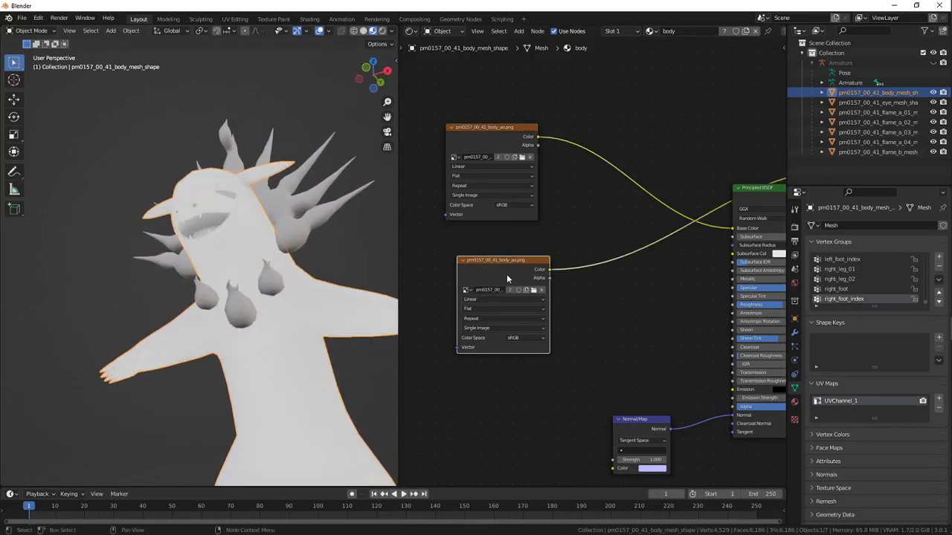
{"action": "left_click_drag", "start_coordinate": [506, 274], "coordinate": [484, 254]}
{"action": "middle_click_drag", "start_coordinate": [227, 239], "coordinate": [297, 238]}
{"action": "scroll", "coordinate": [172, 276], "scroll_direction": "down", "scroll_amount": 2}
{"action": "key", "text": "x"}
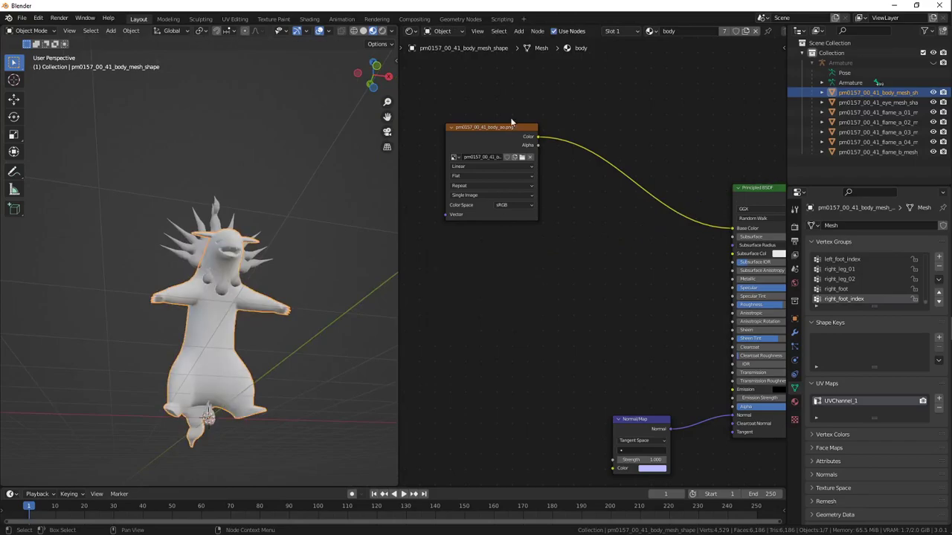
Load pm0157_00_41_body_alb.png into the remaining body image node and return the output to the Principled BSDF
{"action": "left_click_drag", "start_coordinate": [493, 148], "coordinate": [448, 181]}
{"action": "key", "text": "shift+a"}
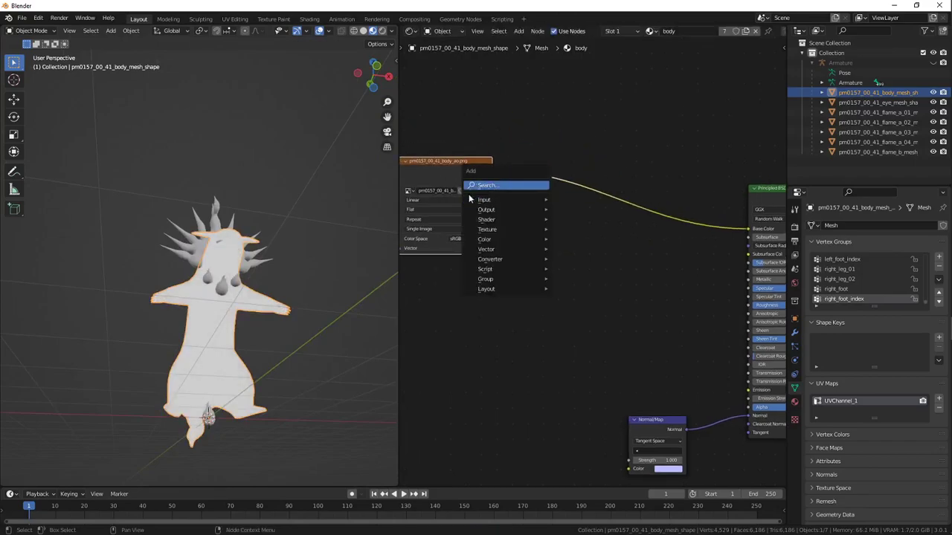
{"action": "left_click", "coordinate": [477, 191]}
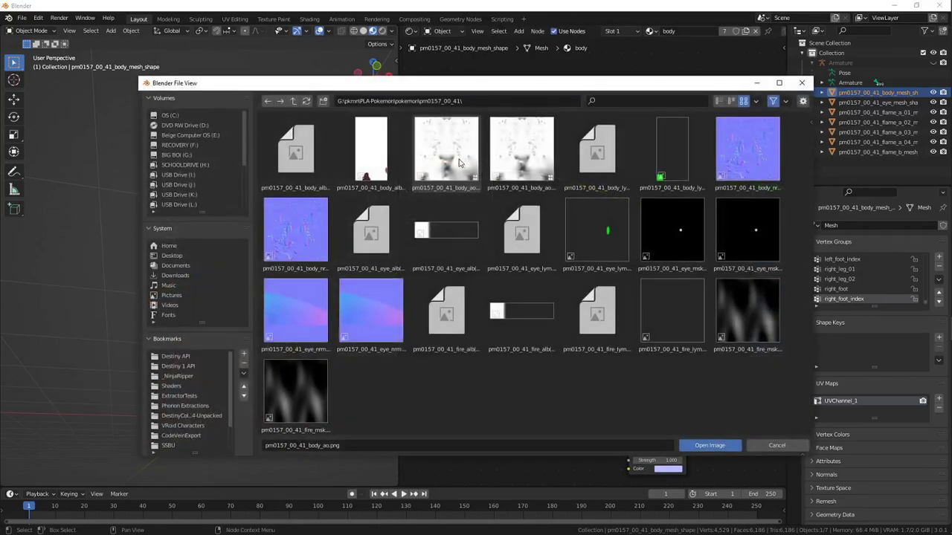
{"action": "left_click", "coordinate": [378, 149]}
{"action": "left_click", "coordinate": [706, 446]}
{"action": "middle_click_drag", "start_coordinate": [265, 225], "coordinate": [228, 268]}
{"action": "scroll", "coordinate": [189, 297], "scroll_direction": "up", "scroll_amount": 4}
{"action": "scroll", "coordinate": [563, 267], "scroll_direction": "down", "scroll_amount": 4}
{"action": "middle_click_drag", "start_coordinate": [708, 242], "coordinate": [652, 250]}
{"action": "left_click", "coordinate": [658, 250], "text": "ctrl+shift"}
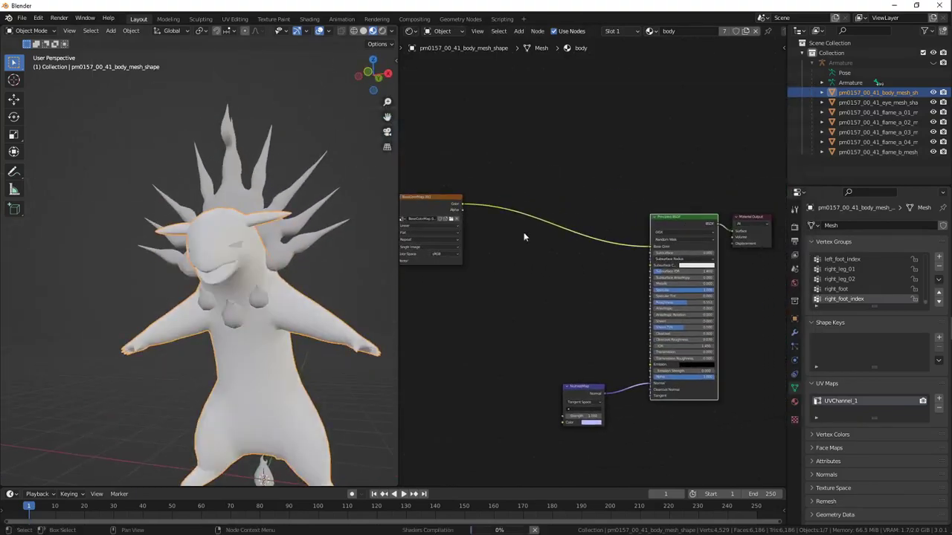
Isolate the body mesh in local view and examine how the base color texture maps onto its back and front
{"action": "scroll", "coordinate": [236, 249], "scroll_direction": "up", "scroll_amount": 4}
{"action": "middle_click_drag", "start_coordinate": [236, 250], "coordinate": [388, 293]}
{"action": "scroll", "coordinate": [168, 287], "scroll_direction": "down", "scroll_amount": 4}
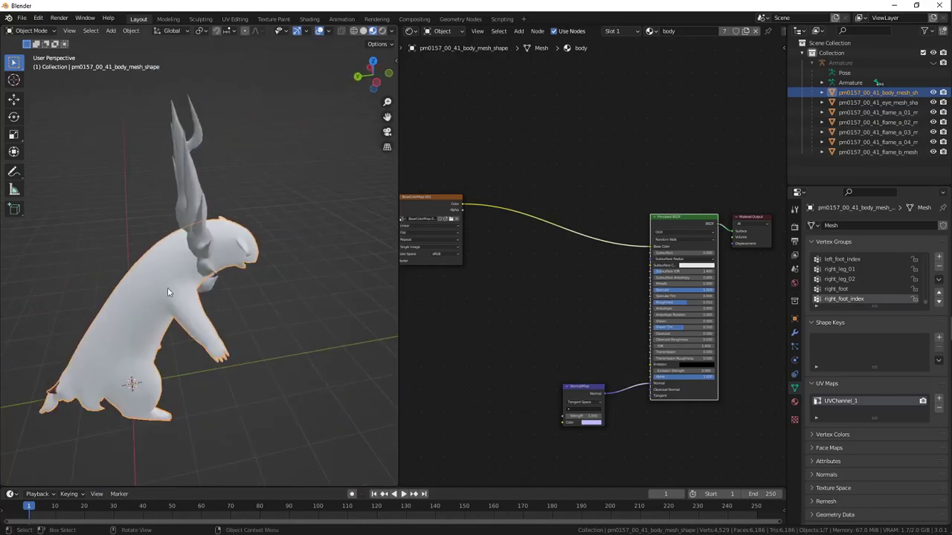
{"action": "key", "text": "KP_Divide"}
{"action": "middle_click_drag", "start_coordinate": [167, 287], "coordinate": [259, 230]}
{"action": "scroll", "coordinate": [238, 275], "scroll_direction": "up", "scroll_amount": 4}
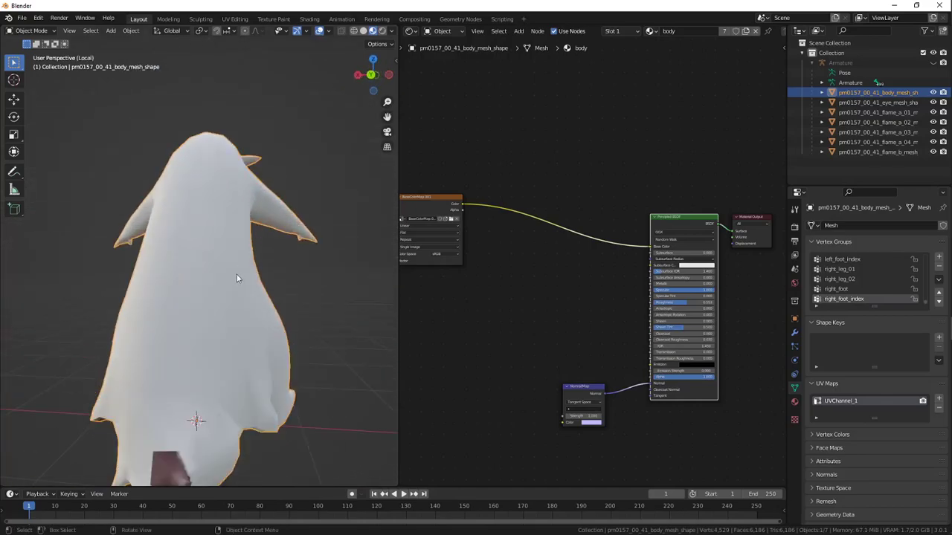
{"action": "middle_click_drag", "start_coordinate": [207, 318], "coordinate": [190, 184], "text": "shift"}
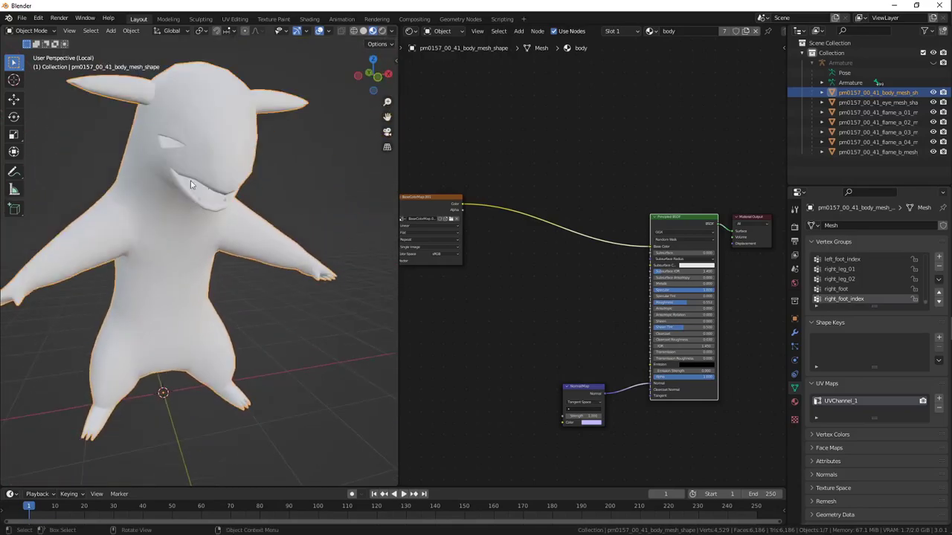
Switch to the UV Editing workspace and display BaseColorMap.001 behind the body's UV layout
{"action": "left_click", "coordinate": [234, 19]}
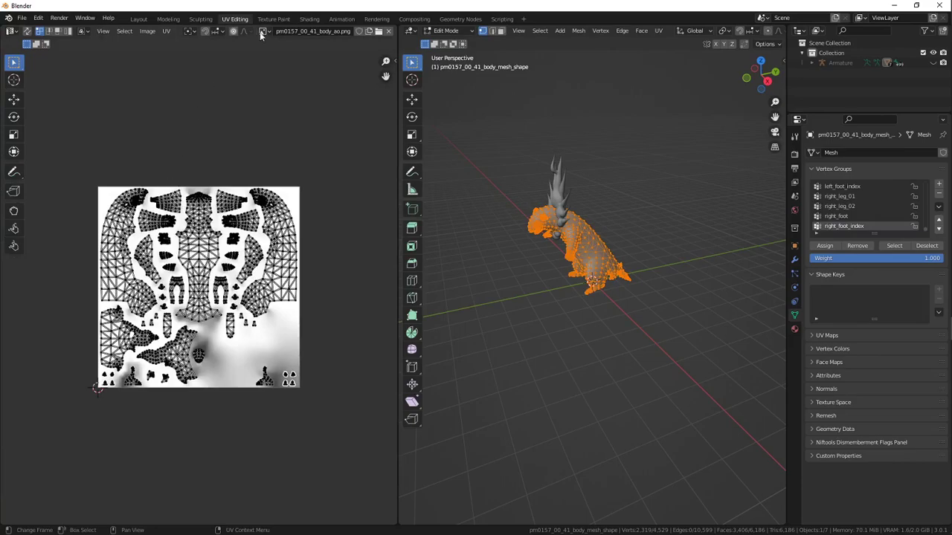
{"action": "left_click", "coordinate": [263, 31]}
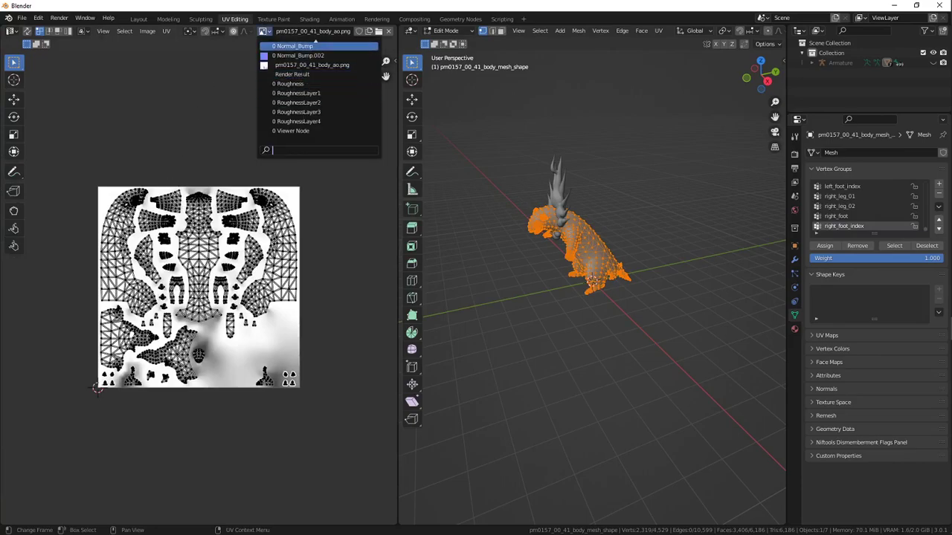
{"action": "scroll", "coordinate": [315, 126], "scroll_direction": "up", "scroll_amount": 5}
{"action": "left_click", "coordinate": [313, 75]}
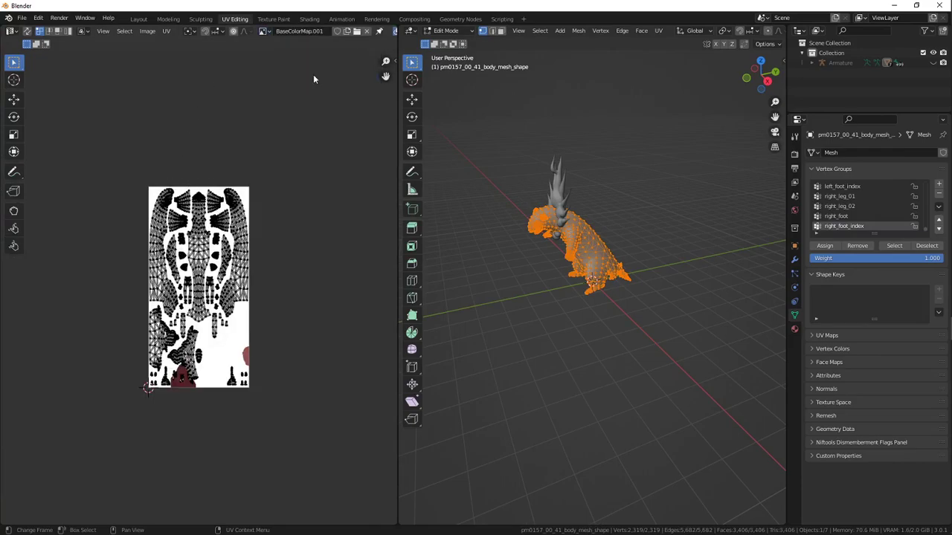
{"action": "right_click", "coordinate": [277, 107]}
{"action": "scroll", "coordinate": [201, 285], "scroll_direction": "up", "scroll_amount": 4}
{"action": "scroll", "coordinate": [201, 285], "scroll_direction": "down", "scroll_amount": 2}
{"action": "middle_click_drag", "start_coordinate": [218, 232], "coordinate": [227, 194]}
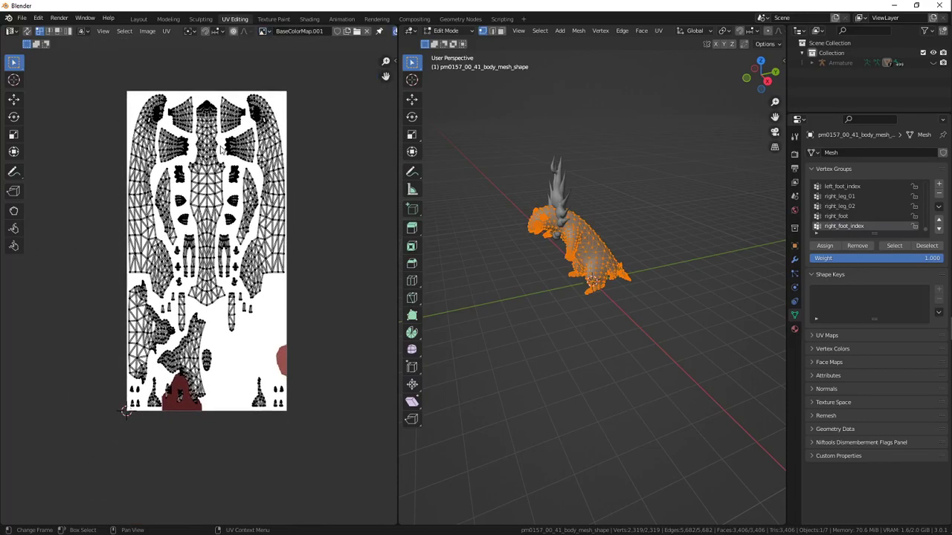
{"action": "scroll", "coordinate": [221, 149], "scroll_direction": "up", "scroll_amount": 3}
{"action": "scroll", "coordinate": [221, 149], "scroll_direction": "down", "scroll_amount": 4}
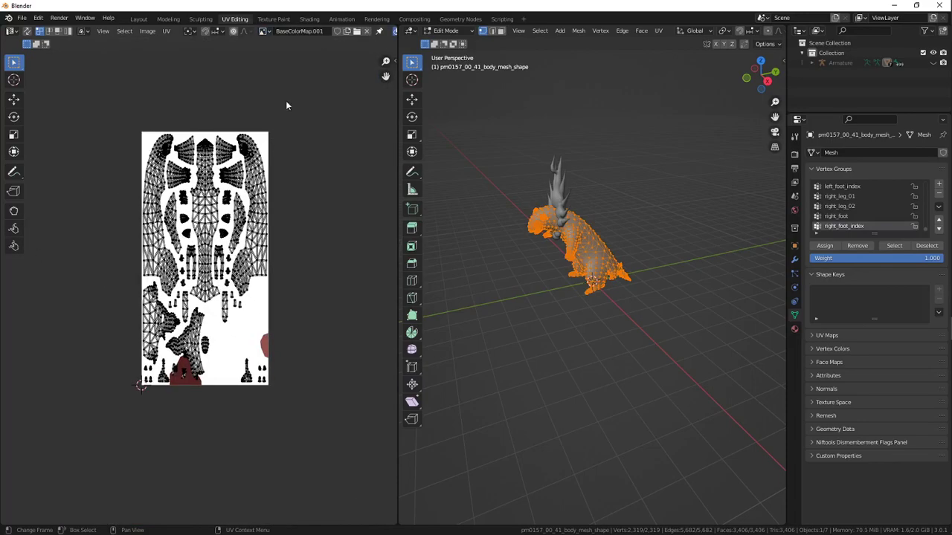
Try scaling all of the body's UVs by 2 along X and moving them 0.5 along X on UVChannel_1
{"action": "key", "text": "a"}
{"action": "key", "text": "s"}
{"action": "key", "text": "x"}
{"action": "key", "text": "2"}
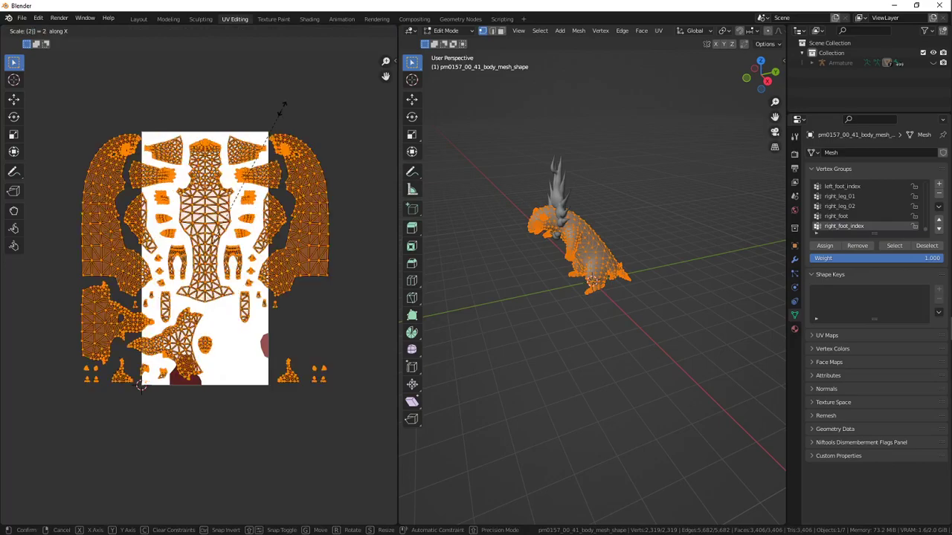
{"action": "key", "text": "Return"}
{"action": "type", "text": "gx"}
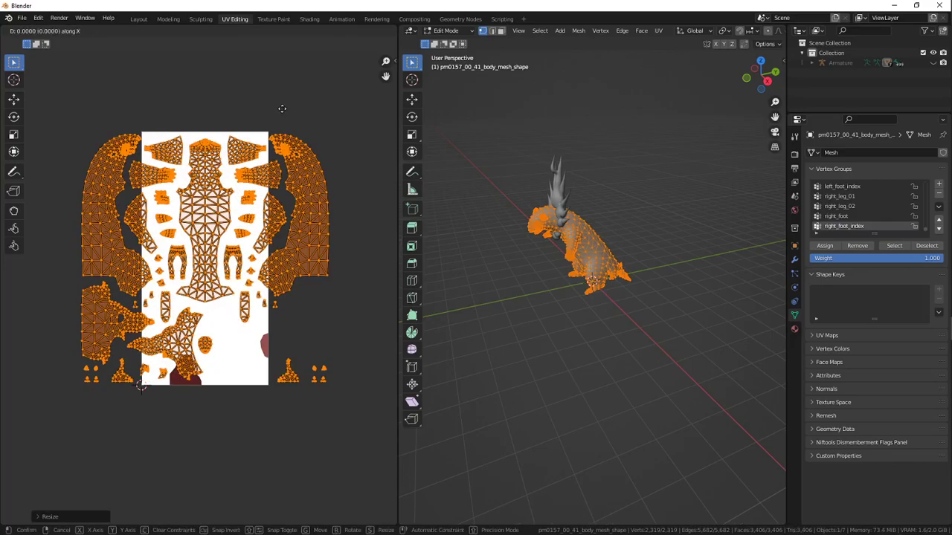
{"action": "type", "text": "0.5"}
{"action": "key", "text": "Return"}
{"action": "scroll", "coordinate": [201, 284], "scroll_direction": "up", "scroll_amount": 3}
{"action": "scroll", "coordinate": [199, 287], "scroll_direction": "down", "scroll_amount": 2}
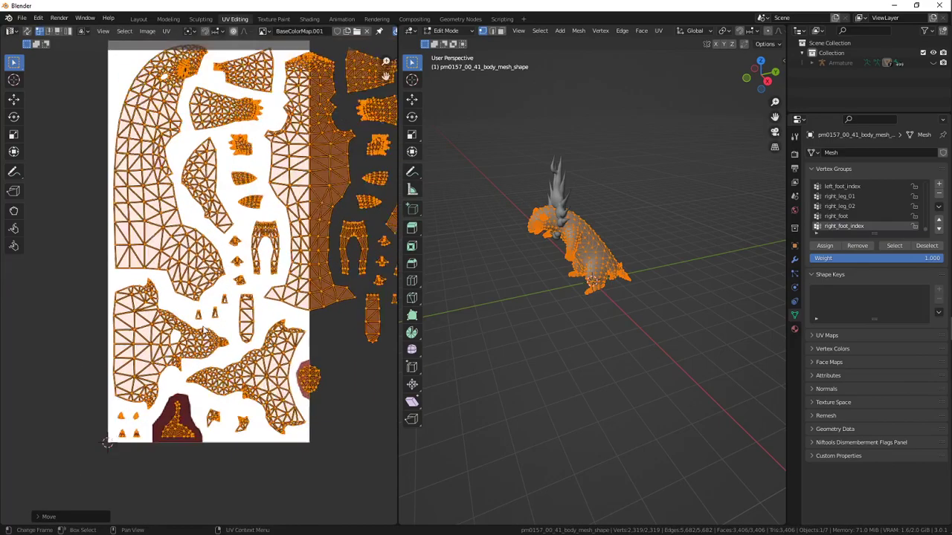
{"action": "middle_click_drag", "start_coordinate": [198, 335], "coordinate": [165, 354]}
{"action": "scroll", "coordinate": [196, 289], "scroll_direction": "up", "scroll_amount": 4}
{"action": "scroll", "coordinate": [206, 261], "scroll_direction": "down", "scroll_amount": 4}
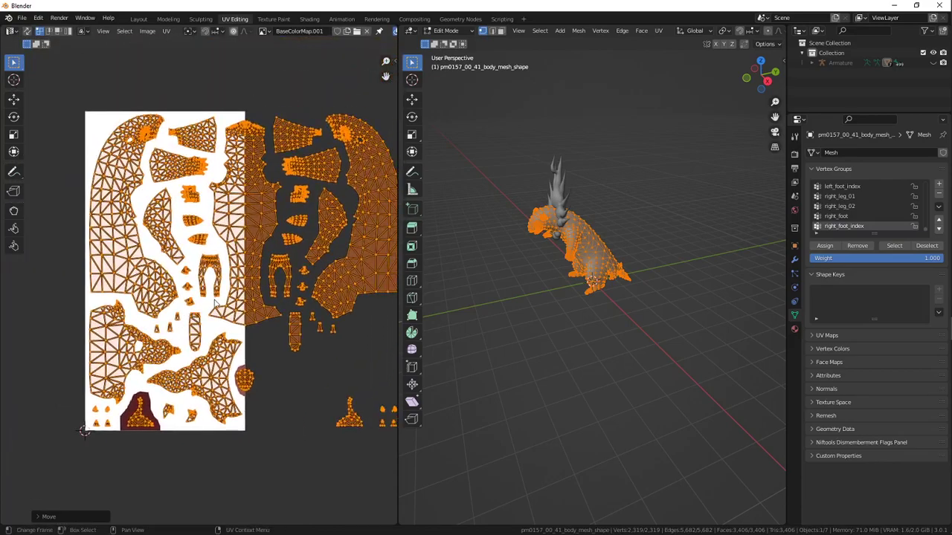
{"action": "scroll", "coordinate": [199, 287], "scroll_direction": "down", "scroll_amount": 1}
{"action": "middle_click_drag", "start_coordinate": [217, 306], "coordinate": [209, 267]}
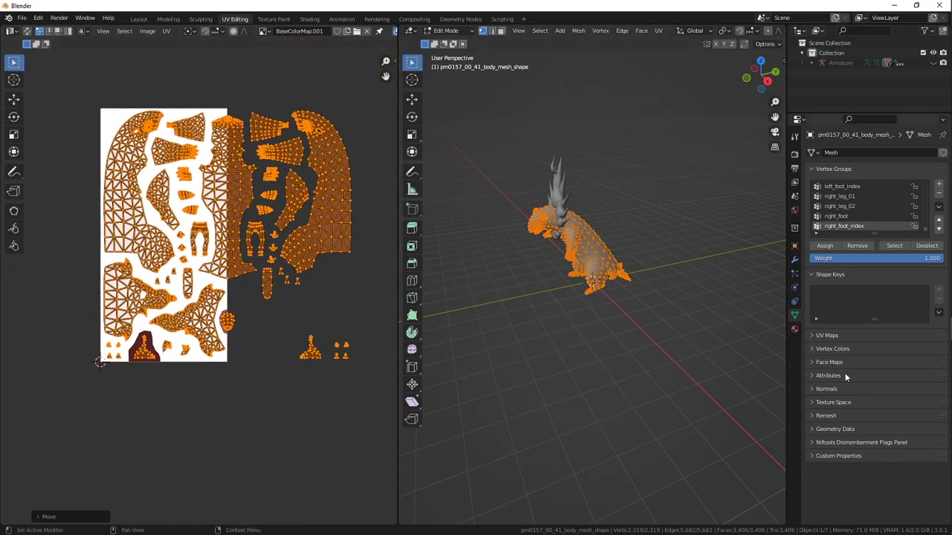
Undo the scale and move of the UVs and add a second UV map to the body mesh
{"action": "left_click", "coordinate": [824, 338]}
{"action": "left_click", "coordinate": [361, 322]}
{"action": "key", "text": "ctrl+z"}
{"action": "key", "text": "ctrl+z"}
{"action": "key", "text": "ctrl+z"}
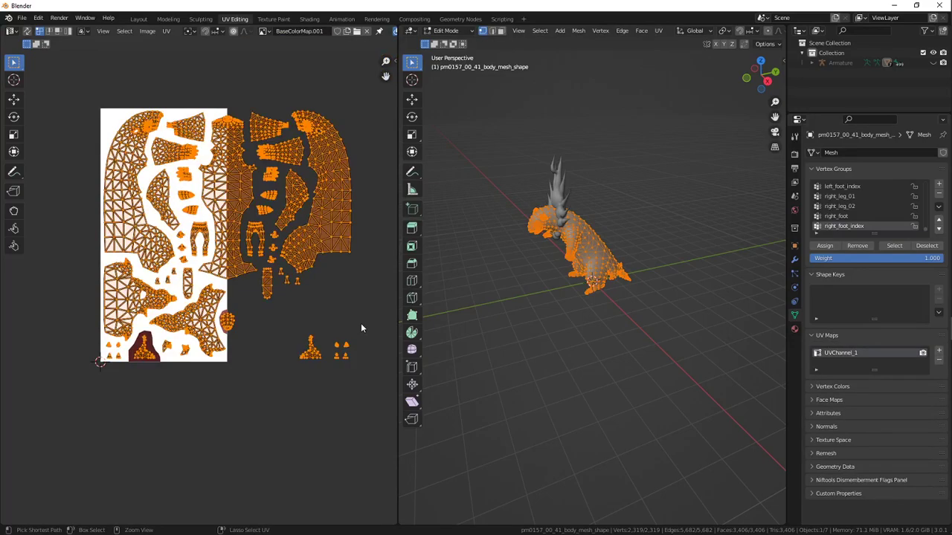
{"action": "left_click", "coordinate": [940, 351]}
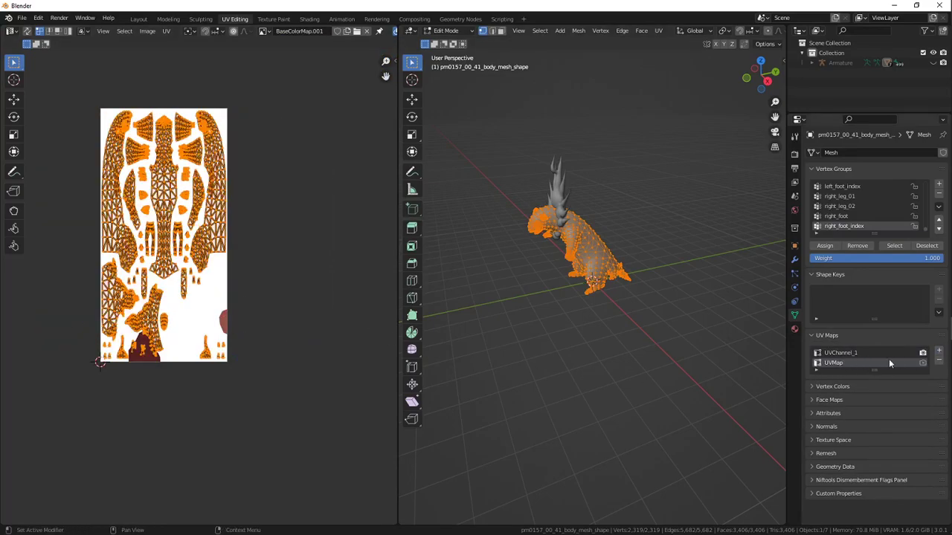
On the new UVMap, scale all of the body's UVs by 2 along X and move them 0.5 along X
{"action": "scroll", "coordinate": [354, 32], "scroll_direction": "down", "scroll_amount": 5}
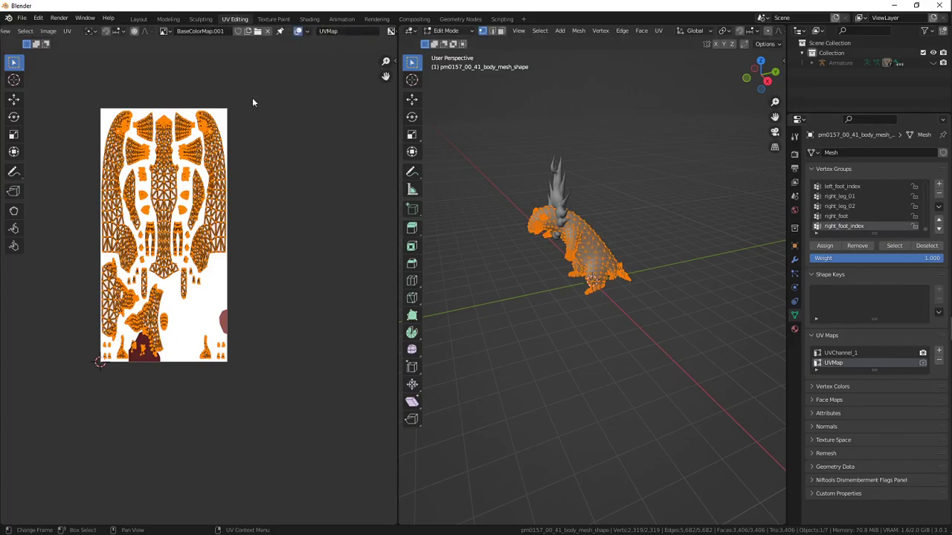
{"action": "middle_click_drag", "start_coordinate": [253, 99], "coordinate": [290, 115]}
{"action": "key", "text": "s"}
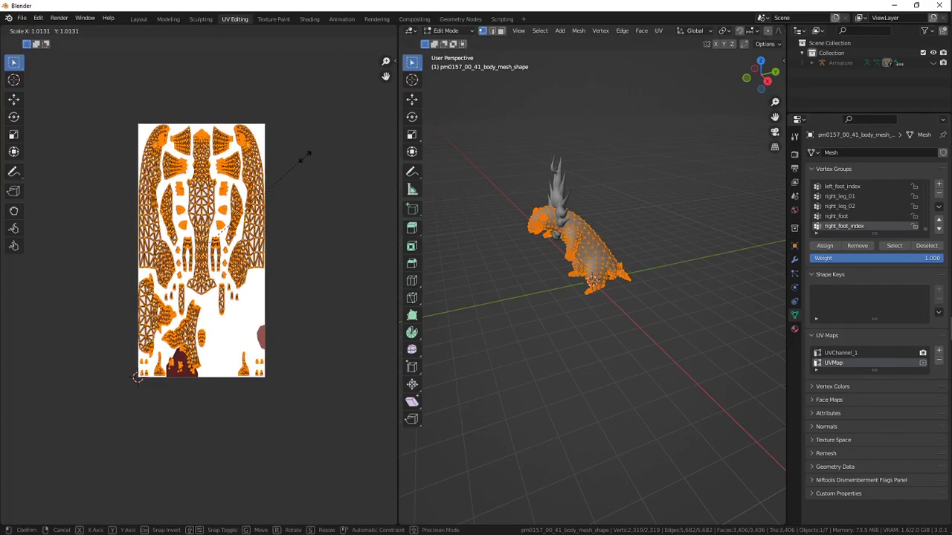
{"action": "right_click", "coordinate": [337, 163]}
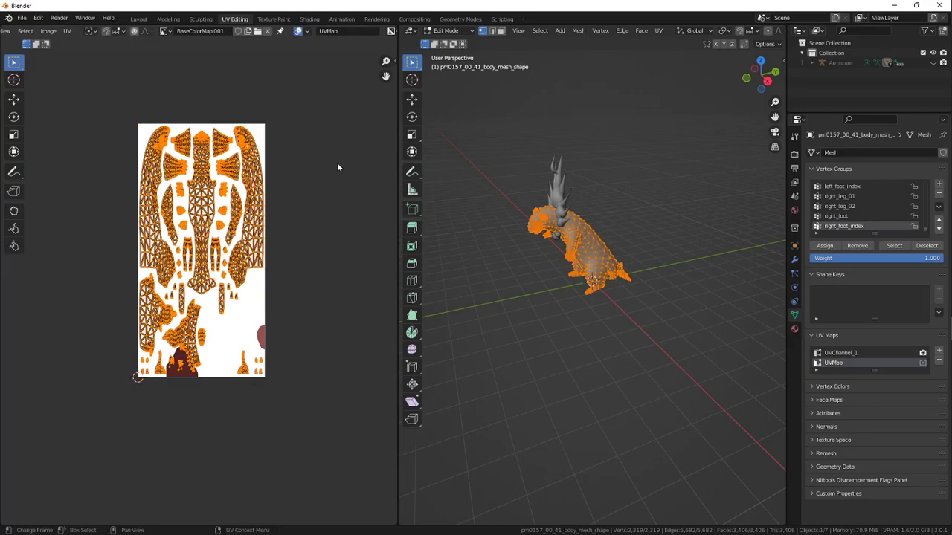
{"action": "type", "text": "sx"}
{"action": "type", "text": "2"}
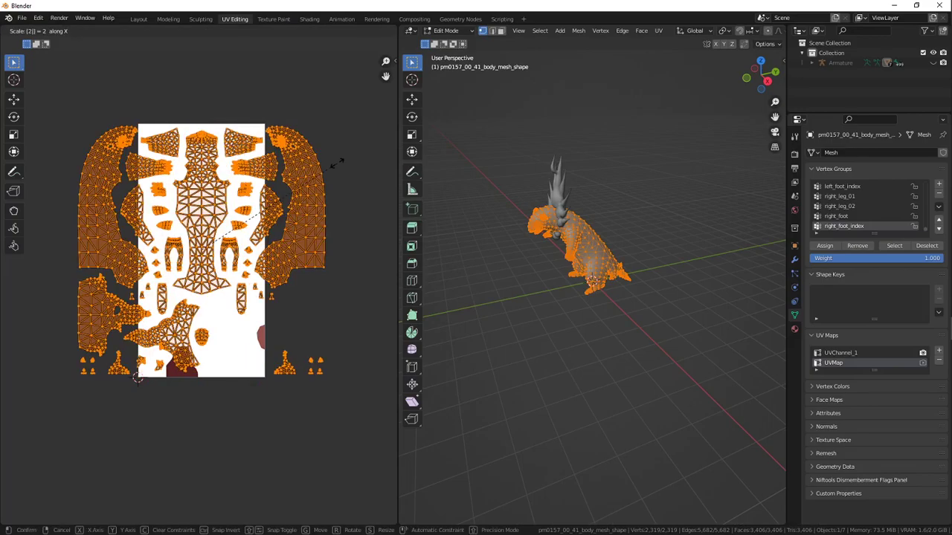
{"action": "key", "text": "Return"}
{"action": "type", "text": "g"}
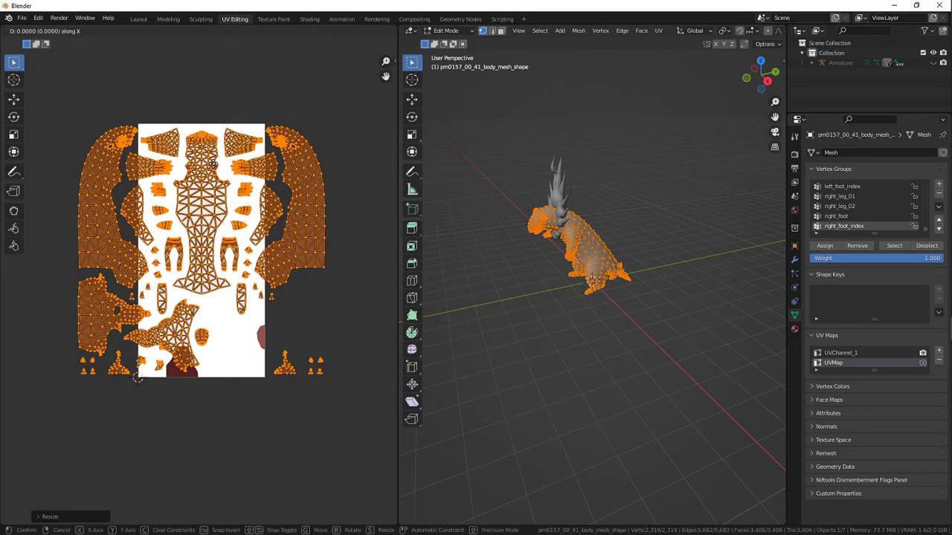
{"action": "type", "text": "0.5"}
{"action": "key", "text": "Return"}
{"action": "scroll", "coordinate": [174, 218], "scroll_direction": "up", "scroll_amount": 2}
{"action": "middle_click_drag", "start_coordinate": [282, 152], "coordinate": [207, 180]}
{"action": "scroll", "coordinate": [324, 109], "scroll_direction": "down", "scroll_amount": 1}
Select only the half of the UV layout that lies beyond the texture's right edge
{"action": "left_click_drag", "start_coordinate": [340, 97], "coordinate": [169, 469]}
{"action": "scroll", "coordinate": [270, 152], "scroll_direction": "up", "scroll_amount": 4}
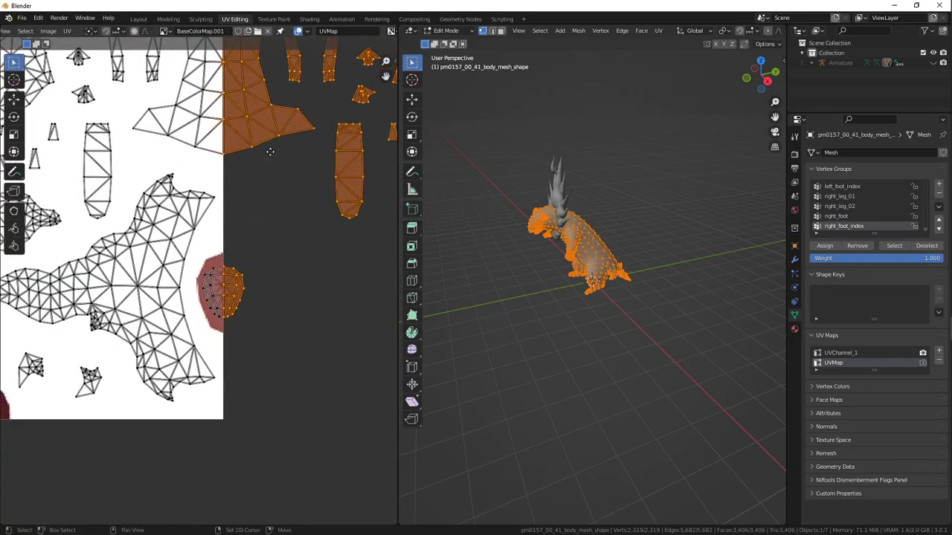
{"action": "middle_click_drag", "start_coordinate": [270, 152], "coordinate": [236, 136]}
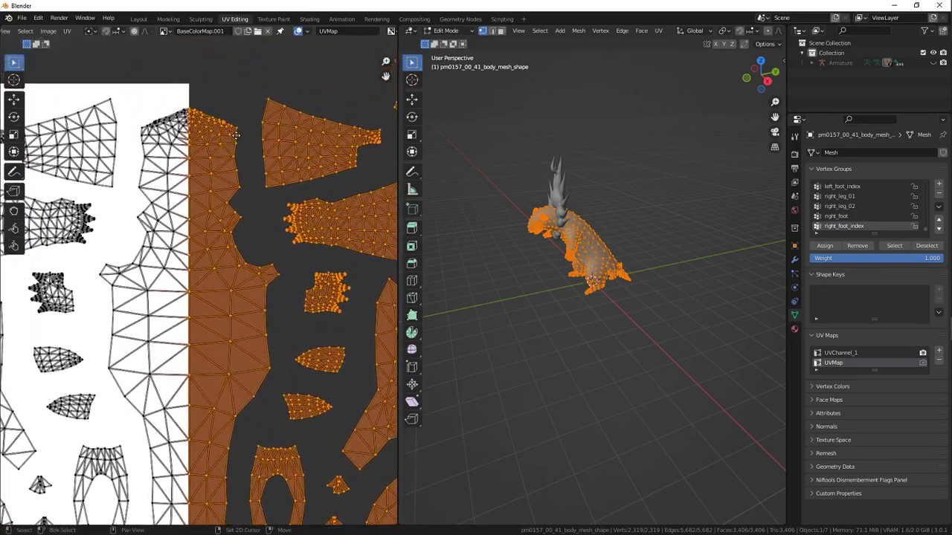
{"action": "scroll", "coordinate": [235, 135], "scroll_direction": "down", "scroll_amount": 7}
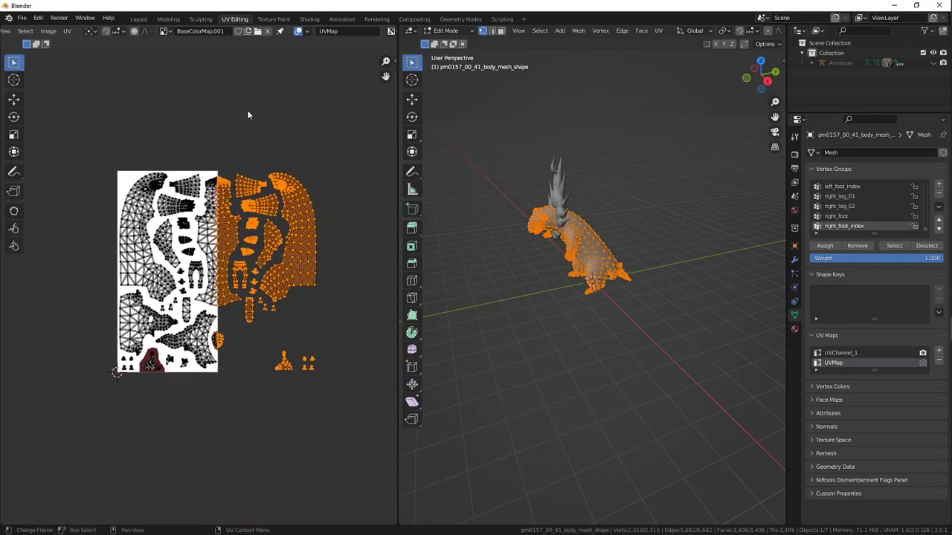
{"action": "key", "text": "g"}
{"action": "right_click", "coordinate": [259, 112]}
Place the 2D cursor exactly on the lower-right corner of the texture image
{"action": "middle_click_drag", "start_coordinate": [162, 307], "coordinate": [306, 109]}
{"action": "scroll", "coordinate": [306, 109], "scroll_direction": "up", "scroll_amount": 3}
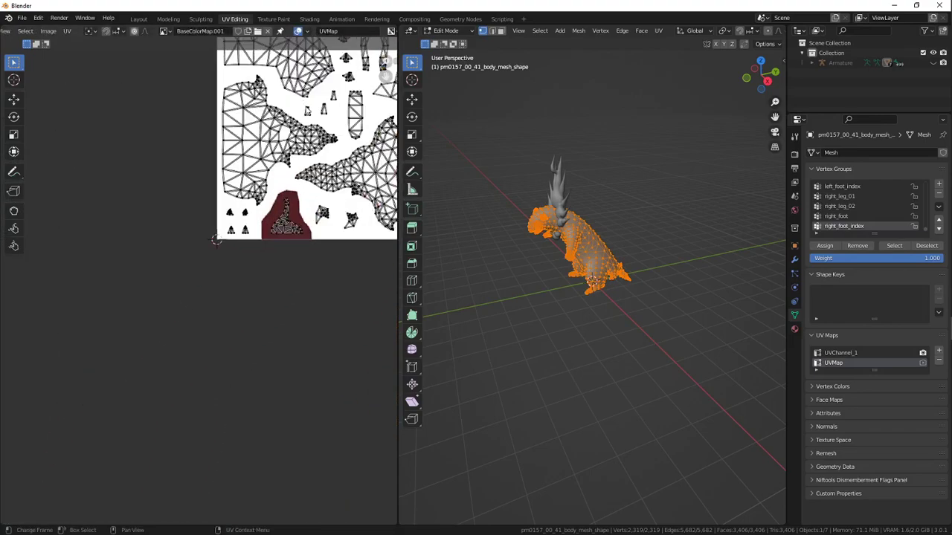
{"action": "scroll", "coordinate": [216, 240], "scroll_direction": "up", "scroll_amount": 1}
{"action": "middle_click_drag", "start_coordinate": [216, 241], "coordinate": [31, 244]}
{"action": "left_click", "coordinate": [16, 80]}
{"action": "scroll", "coordinate": [203, 291], "scroll_direction": "up", "scroll_amount": 4}
{"action": "middle_click_drag", "start_coordinate": [302, 183], "coordinate": [210, 208]}
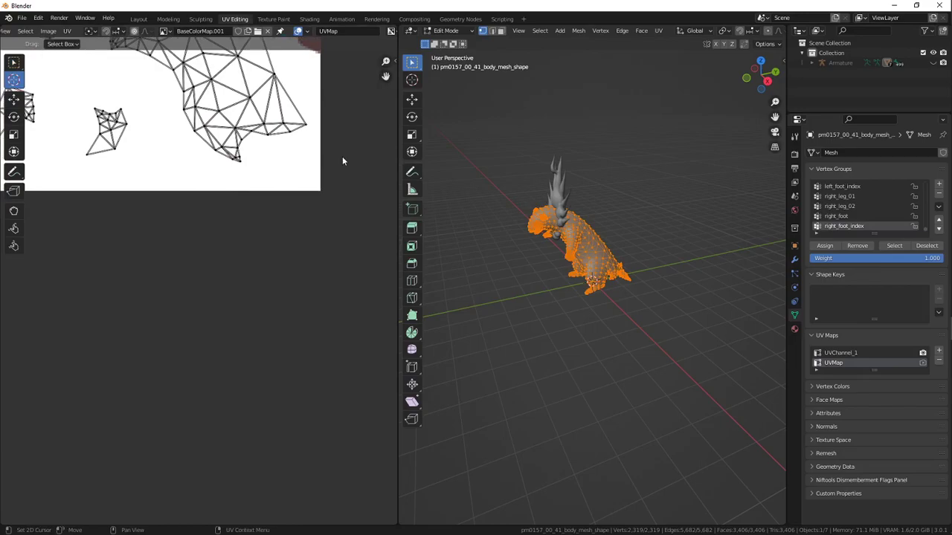
{"action": "middle_click_drag", "start_coordinate": [342, 157], "coordinate": [339, 89]}
{"action": "scroll", "coordinate": [339, 88], "scroll_direction": "up", "scroll_amount": 3}
{"action": "middle_click_drag", "start_coordinate": [209, 171], "coordinate": [152, 229]}
{"action": "scroll", "coordinate": [223, 205], "scroll_direction": "up", "scroll_amount": 1}
{"action": "middle_click_drag", "start_coordinate": [189, 314], "coordinate": [242, 199]}
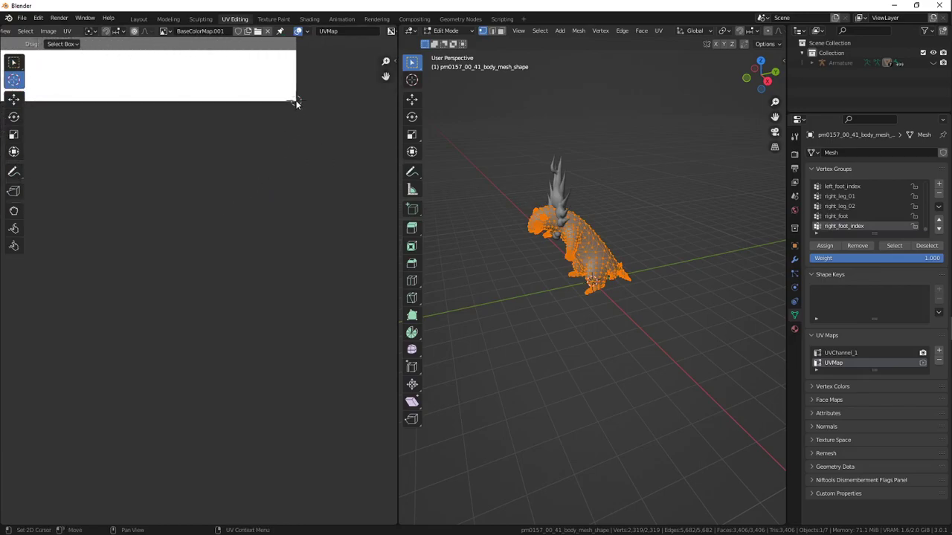
{"action": "left_click_drag", "start_coordinate": [296, 101], "coordinate": [295, 101]}
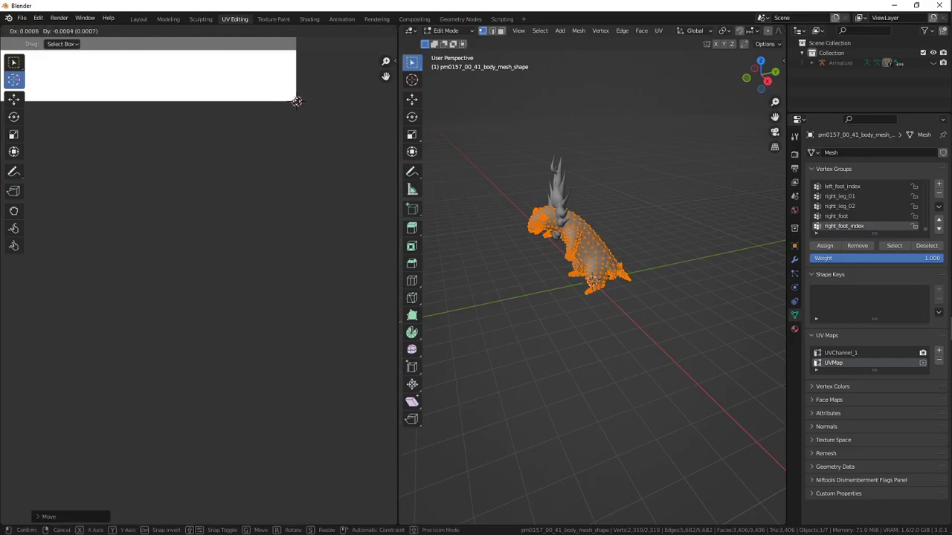
{"action": "left_click_drag", "start_coordinate": [297, 101], "coordinate": [297, 102]}
{"action": "scroll", "coordinate": [274, 119], "scroll_direction": "down", "scroll_amount": 15}
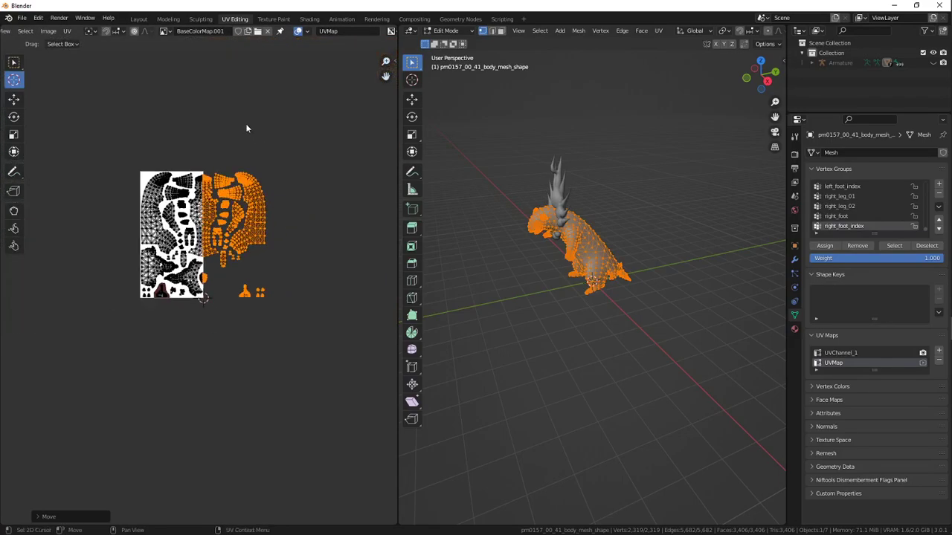
Try mirroring the selected UVs along X around their own center, and reverse it
{"action": "scroll", "coordinate": [249, 137], "scroll_direction": "up", "scroll_amount": 4}
{"action": "right_click", "coordinate": [254, 154]}
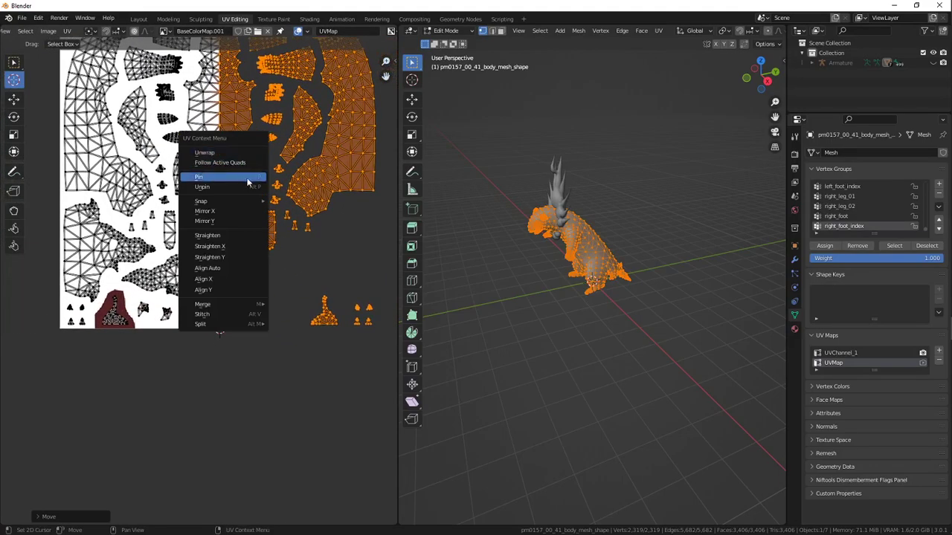
{"action": "left_click", "coordinate": [229, 210]}
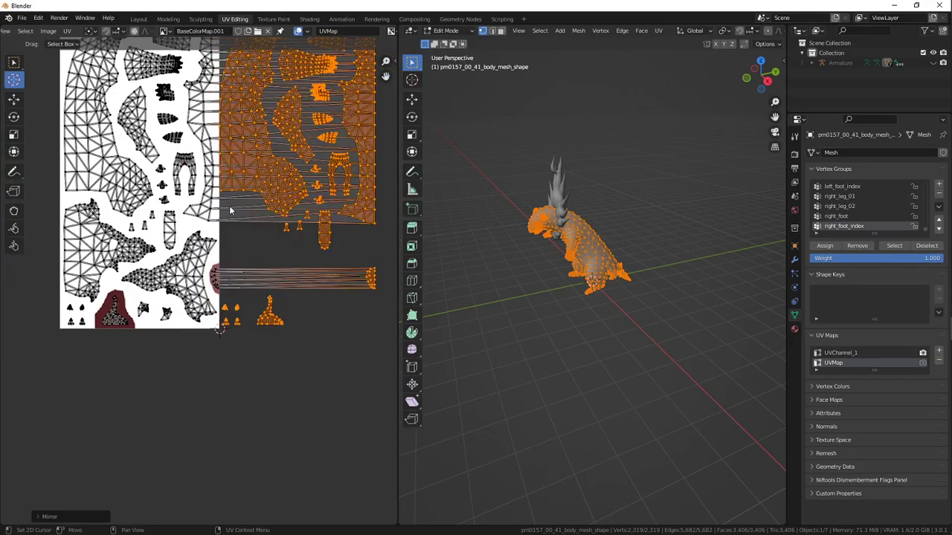
{"action": "right_click", "coordinate": [229, 205]}
{"action": "left_click", "coordinate": [226, 146]}
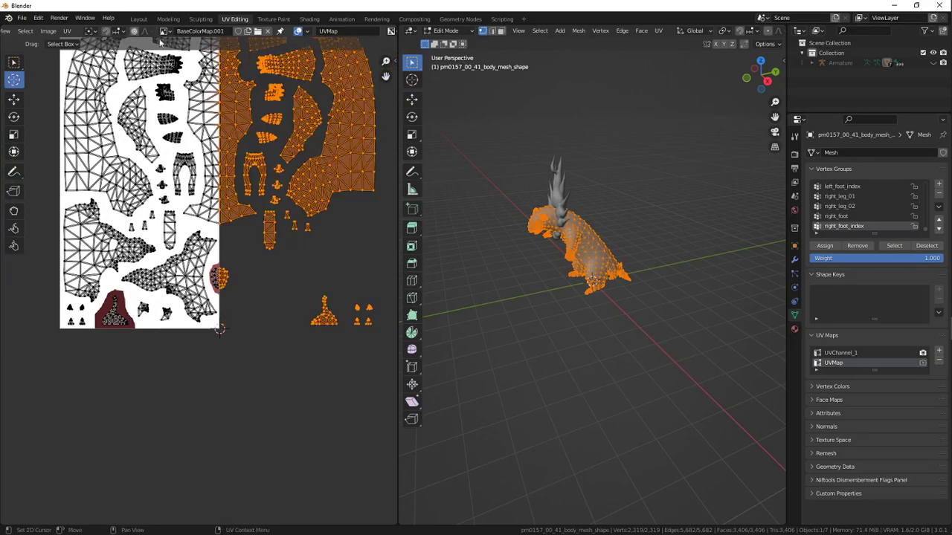
Set the UV pivot to the 2D cursor and mirror the selected UVs along X onto the texture
{"action": "left_click", "coordinate": [97, 31]}
{"action": "left_click", "coordinate": [99, 64]}
{"action": "scroll", "coordinate": [159, 112], "scroll_direction": "down", "scroll_amount": 1}
{"action": "middle_click_drag", "start_coordinate": [170, 116], "coordinate": [169, 135]}
{"action": "right_click", "coordinate": [169, 134]}
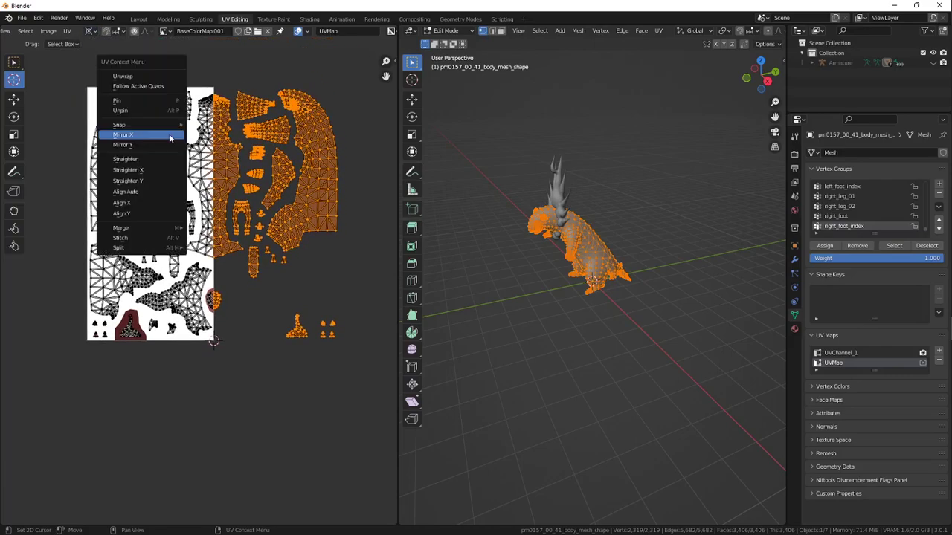
{"action": "left_click", "coordinate": [169, 135]}
{"action": "scroll", "coordinate": [186, 136], "scroll_direction": "up", "scroll_amount": 6}
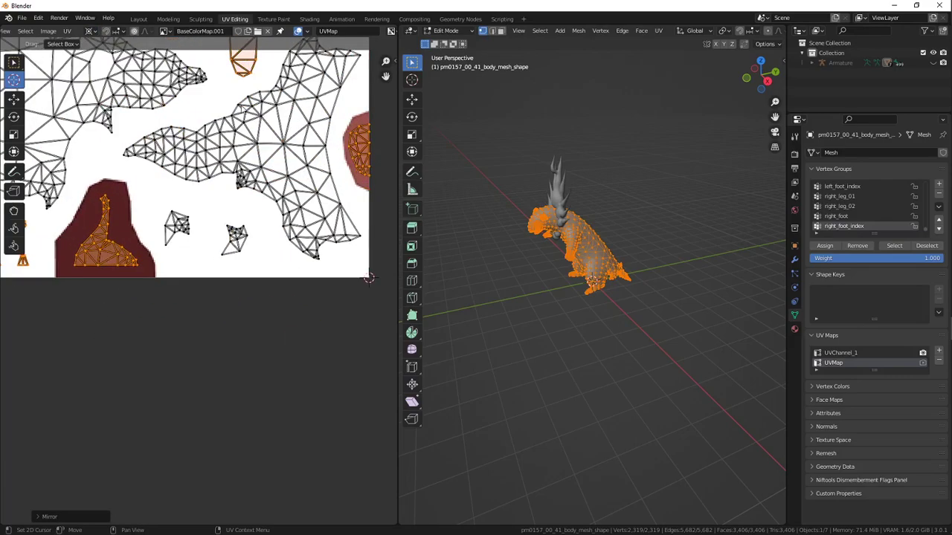
{"action": "scroll", "coordinate": [262, 159], "scroll_direction": "down", "scroll_amount": 5}
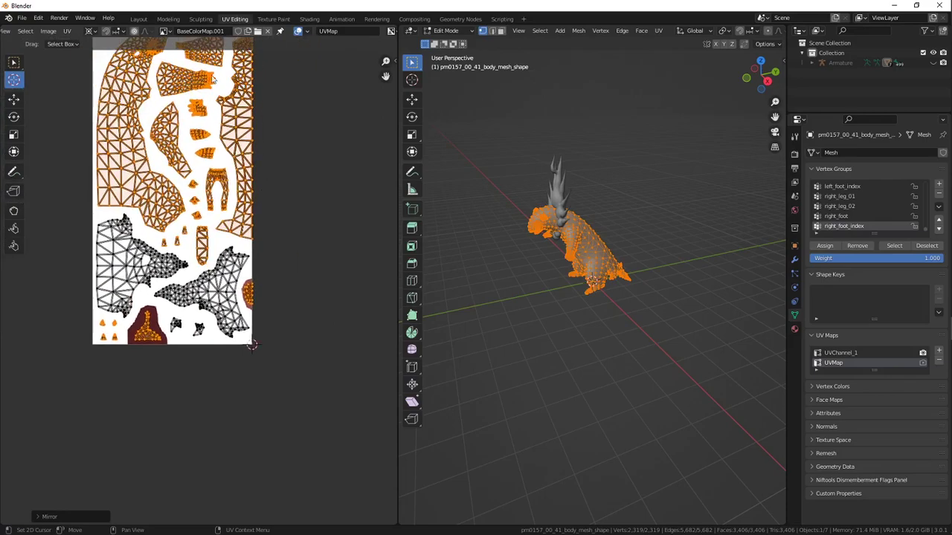
Return to the Layout workspace and add a UV Map input node to the left of the BaseColorMap.001 image node
{"action": "left_click", "coordinate": [135, 20]}
{"action": "scroll", "coordinate": [185, 148], "scroll_direction": "down", "scroll_amount": 2}
{"action": "middle_click_drag", "start_coordinate": [184, 150], "coordinate": [233, 150]}
{"action": "middle_click_drag", "start_coordinate": [464, 202], "coordinate": [554, 207]}
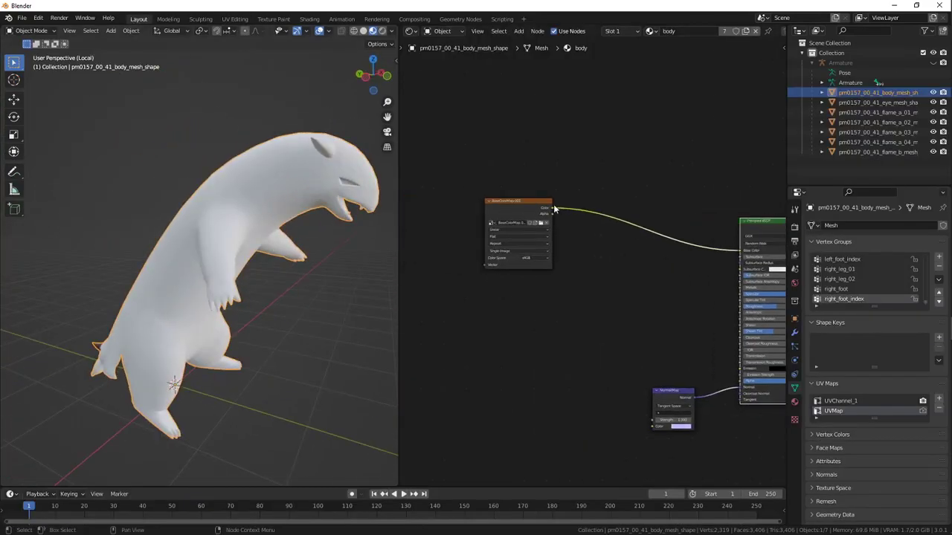
{"action": "left_click", "coordinate": [540, 208]}
{"action": "scroll", "coordinate": [442, 195], "scroll_direction": "down", "scroll_amount": 1}
{"action": "scroll", "coordinate": [442, 196], "scroll_direction": "up", "scroll_amount": 3}
{"action": "key", "text": "shift+a"}
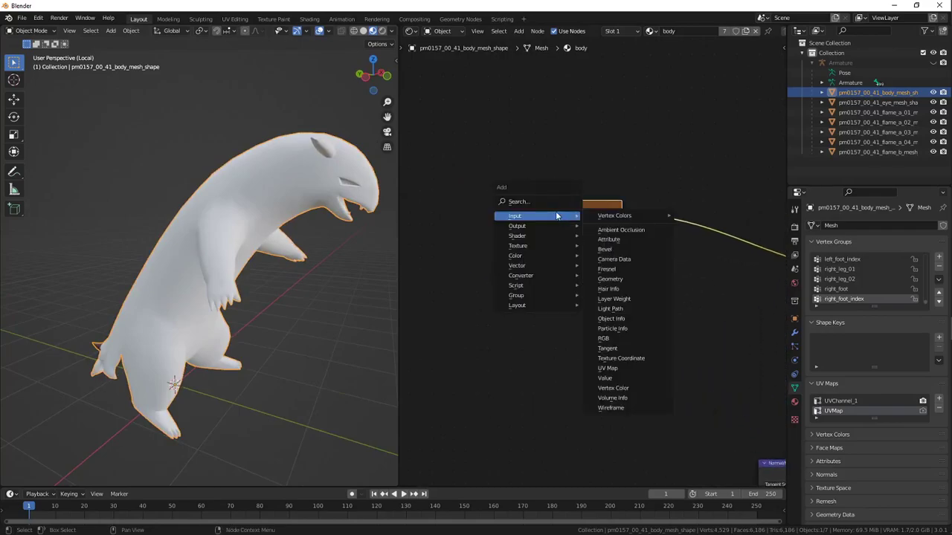
{"action": "mouse_move", "coordinate": [539, 226]}
{"action": "left_click", "coordinate": [620, 363]}
{"action": "key", "text": "Escape"}
{"action": "key", "text": "shift+a"}
{"action": "mouse_move", "coordinate": [440, 262]}
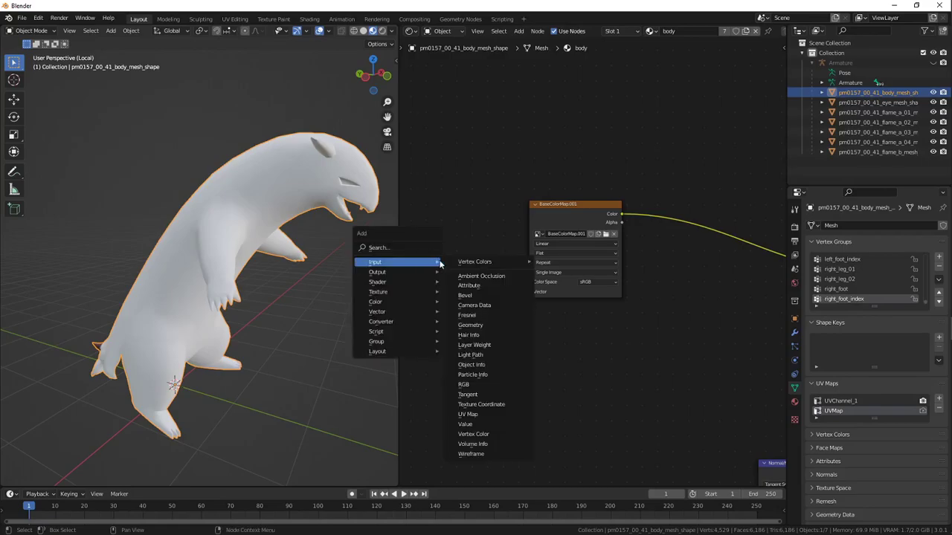
{"action": "left_click", "coordinate": [468, 414]}
{"action": "left_click", "coordinate": [443, 276]}
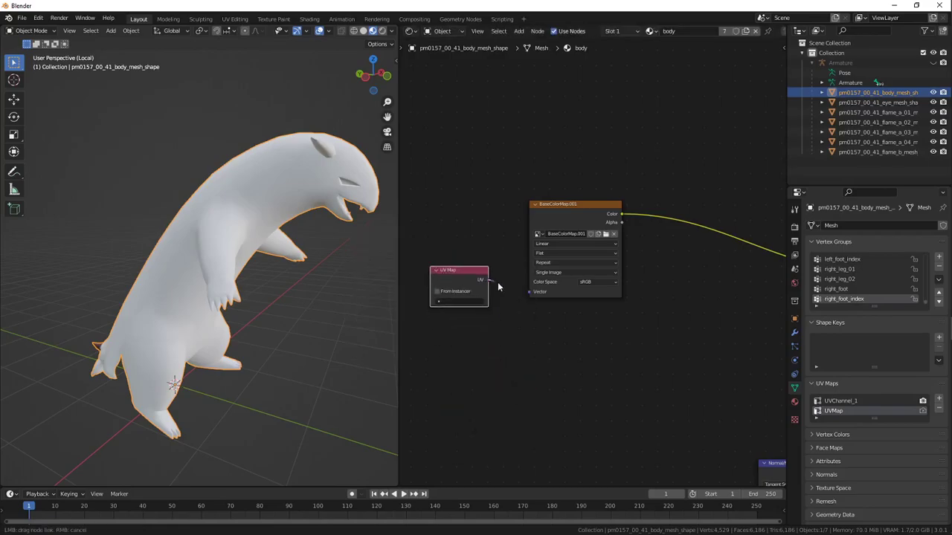
Set the UV Map node feeding the BaseColorMap.001 image node's Vector input to UVMap
{"action": "left_click", "coordinate": [476, 302]}
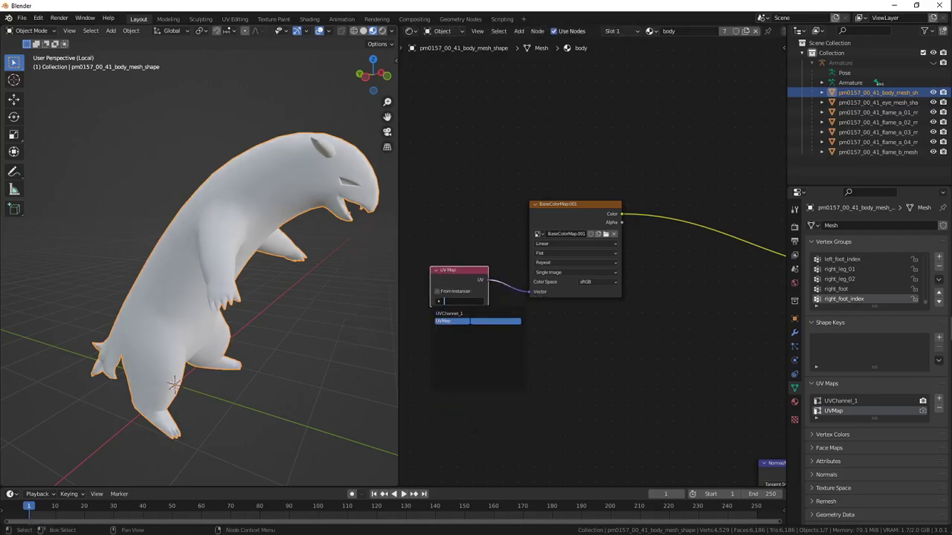
{"action": "key", "text": "Return"}
{"action": "middle_click_drag", "start_coordinate": [258, 192], "coordinate": [186, 179]}
{"action": "scroll", "coordinate": [134, 187], "scroll_direction": "up", "scroll_amount": 4}
{"action": "scroll", "coordinate": [172, 224], "scroll_direction": "up", "scroll_amount": 6}
In the UV Editing workspace, nudge the selected UVs about 0.0007 along X at the texture's right edge
{"action": "left_click", "coordinate": [234, 19]}
{"action": "scroll", "coordinate": [236, 149], "scroll_direction": "up", "scroll_amount": 6}
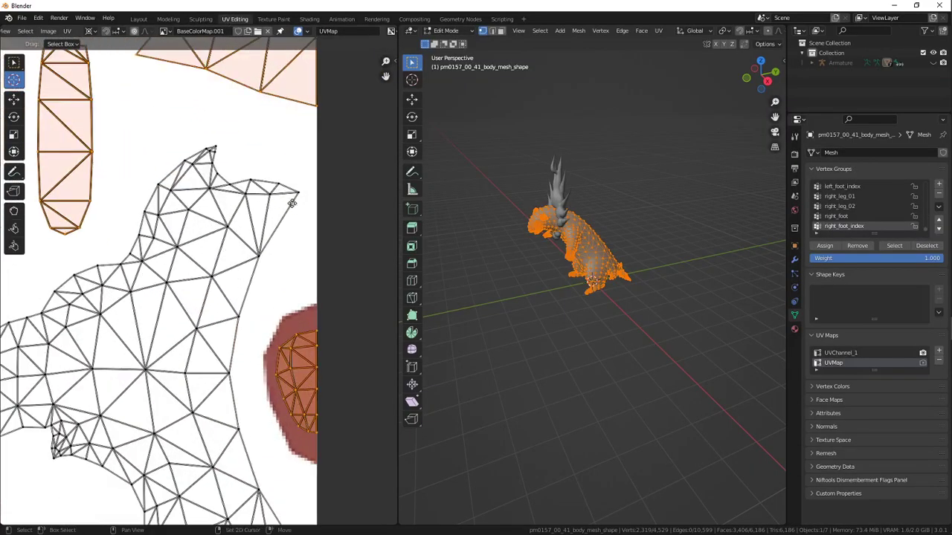
{"action": "scroll", "coordinate": [236, 148], "scroll_direction": "up", "scroll_amount": 6}
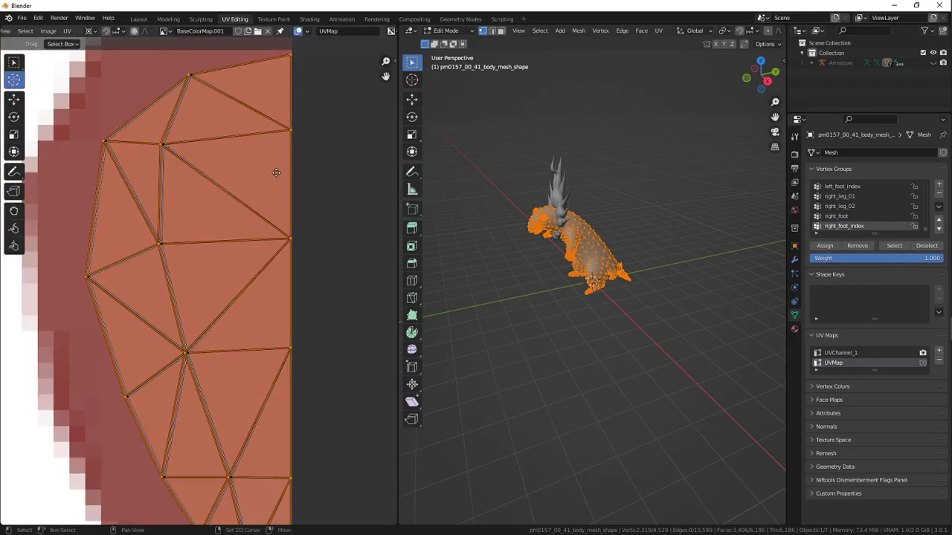
{"action": "key", "text": "g"}
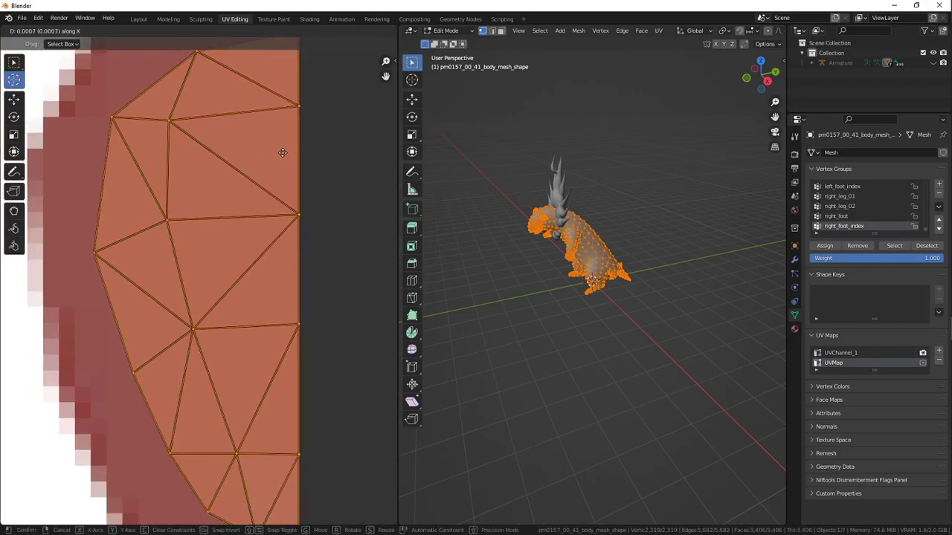
{"action": "left_click", "coordinate": [283, 156]}
{"action": "scroll", "coordinate": [279, 155], "scroll_direction": "down", "scroll_amount": 10}
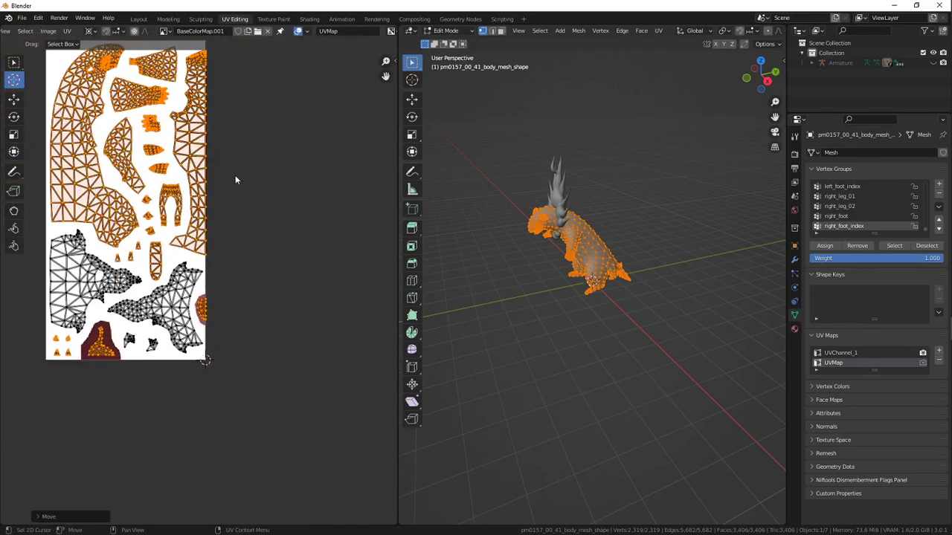
In the Layout workspace, preview BaseColorMap.001 unshaded on the mouth and restore the Principled BSDF output
{"action": "left_click", "coordinate": [138, 19]}
{"action": "scroll", "coordinate": [167, 155], "scroll_direction": "up", "scroll_amount": 3}
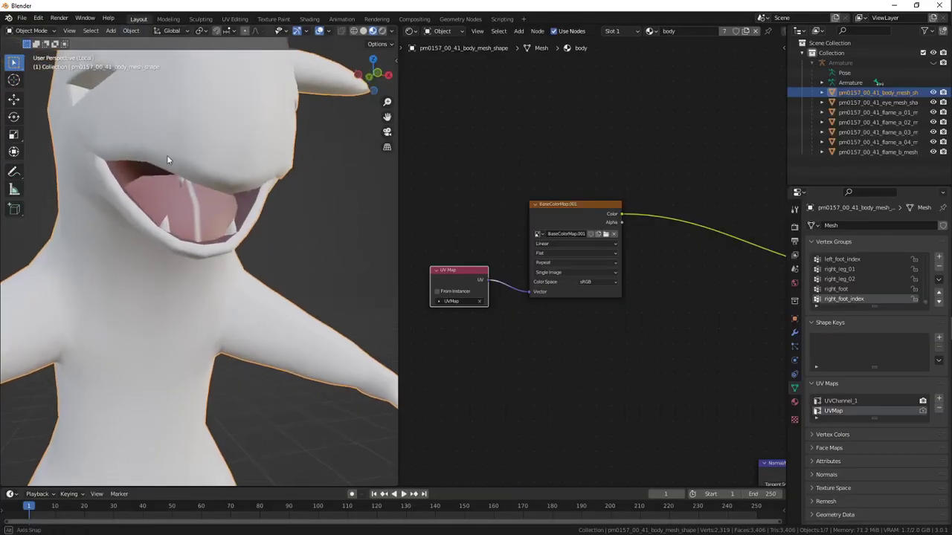
{"action": "middle_click_drag", "start_coordinate": [166, 155], "coordinate": [250, 162]}
{"action": "left_click", "coordinate": [561, 221], "text": "ctrl+shift"}
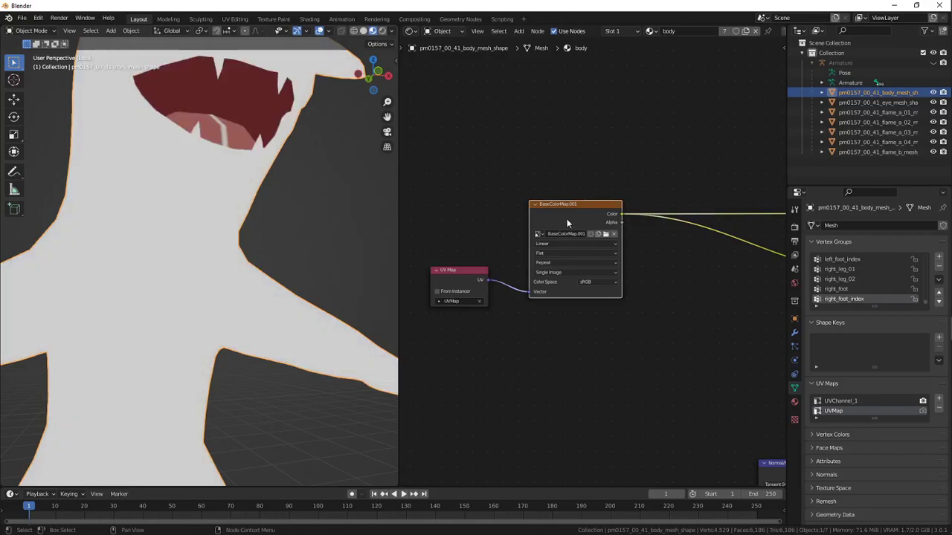
{"action": "scroll", "coordinate": [568, 223], "scroll_direction": "down", "scroll_amount": 8}
{"action": "middle_click_drag", "start_coordinate": [632, 223], "coordinate": [545, 208]}
{"action": "left_click", "coordinate": [668, 241], "text": "ctrl+shift"}
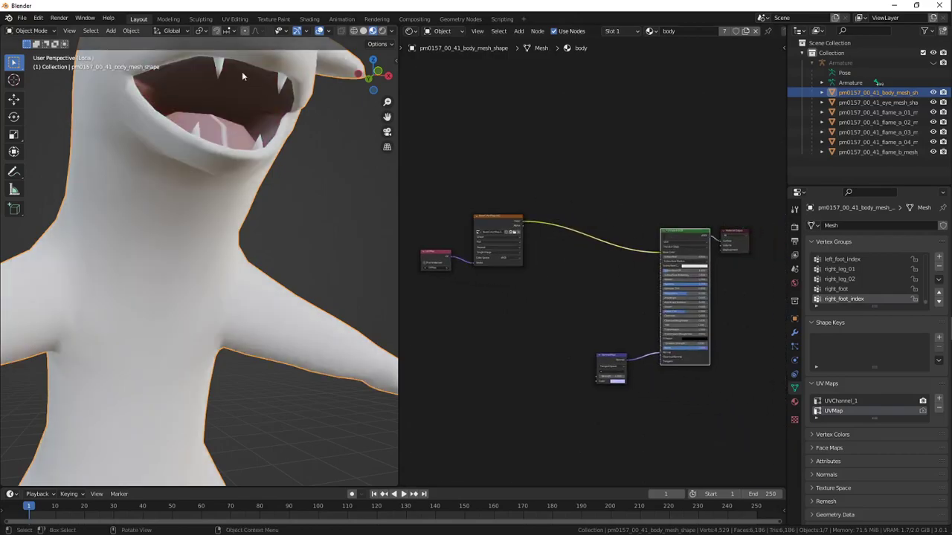
Examine the mirrored UV islands in the UV Editing workspace, especially the red mouth island at the texture's right edge
{"action": "left_click", "coordinate": [235, 18]}
{"action": "scroll", "coordinate": [238, 145], "scroll_direction": "up", "scroll_amount": 4}
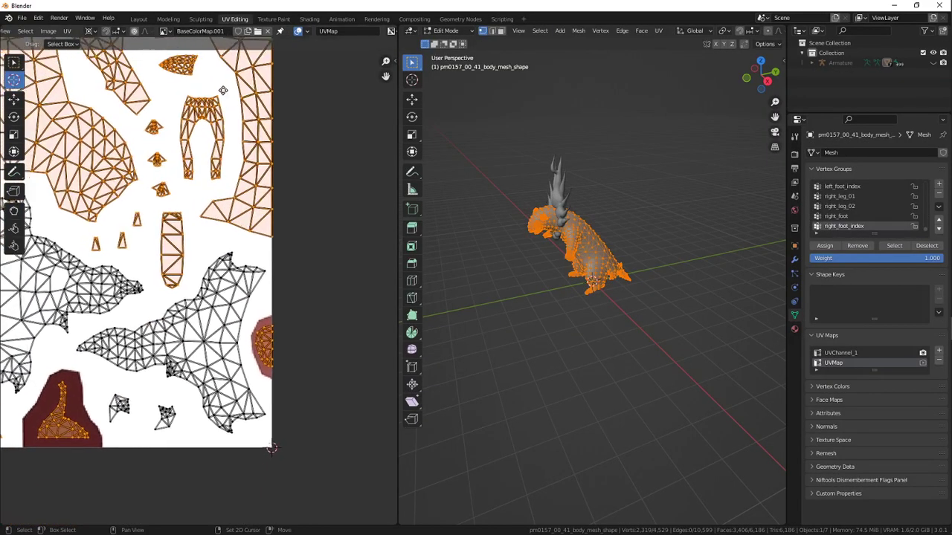
{"action": "scroll", "coordinate": [238, 145], "scroll_direction": "up", "scroll_amount": 5}
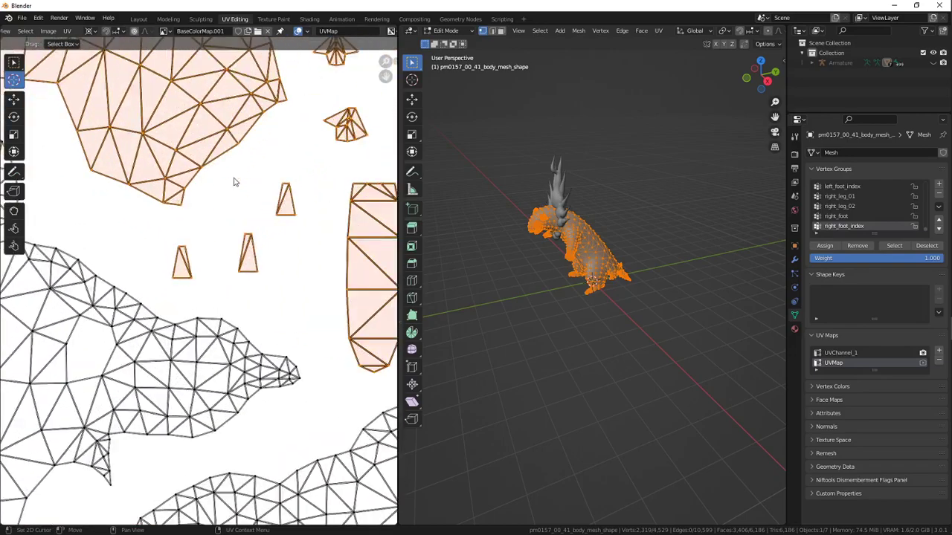
{"action": "scroll", "coordinate": [249, 166], "scroll_direction": "down", "scroll_amount": 5}
{"action": "middle_click_drag", "start_coordinate": [250, 167], "coordinate": [168, 327]}
{"action": "middle_click_drag", "start_coordinate": [314, 88], "coordinate": [268, 170]}
{"action": "middle_click_drag", "start_coordinate": [262, 84], "coordinate": [252, 167]}
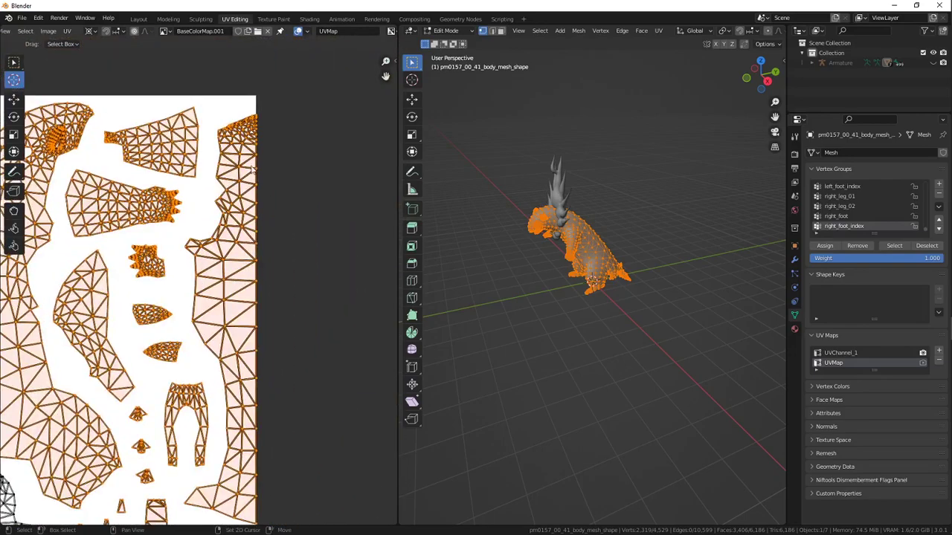
{"action": "middle_click_drag", "start_coordinate": [248, 292], "coordinate": [268, 152]}
{"action": "middle_click_drag", "start_coordinate": [290, 360], "coordinate": [299, 97], "text": "shift"}
{"action": "scroll", "coordinate": [297, 174], "scroll_direction": "up", "scroll_amount": 4}
{"action": "middle_click_drag", "start_coordinate": [323, 173], "coordinate": [172, 174], "text": "shift"}
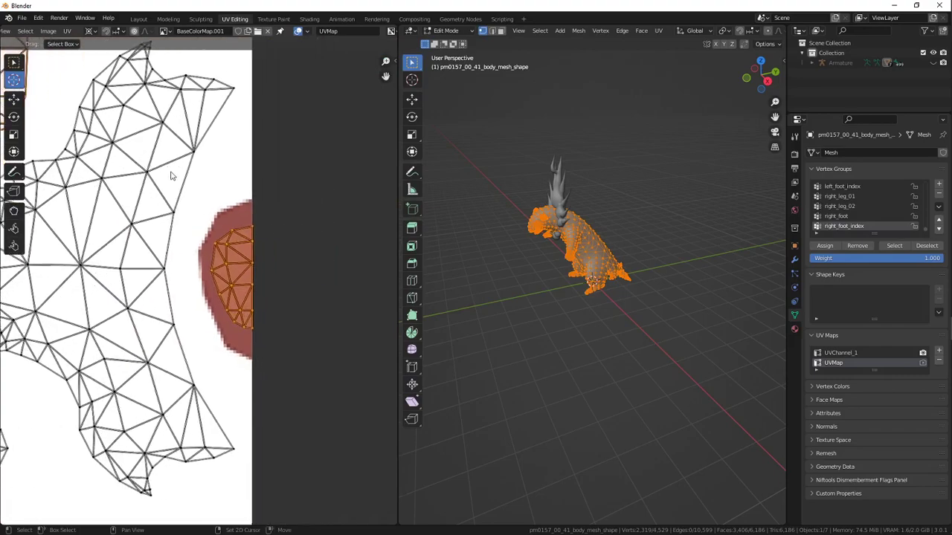
{"action": "scroll", "coordinate": [274, 192], "scroll_direction": "up", "scroll_amount": 4}
{"action": "middle_click_drag", "start_coordinate": [273, 187], "coordinate": [187, 148], "text": "shift"}
{"action": "scroll", "coordinate": [184, 137], "scroll_direction": "down", "scroll_amount": 1}
Shift all UVs slightly along negative X and check the tongue seam on the model in the Layout workspace
{"action": "key", "text": "a"}
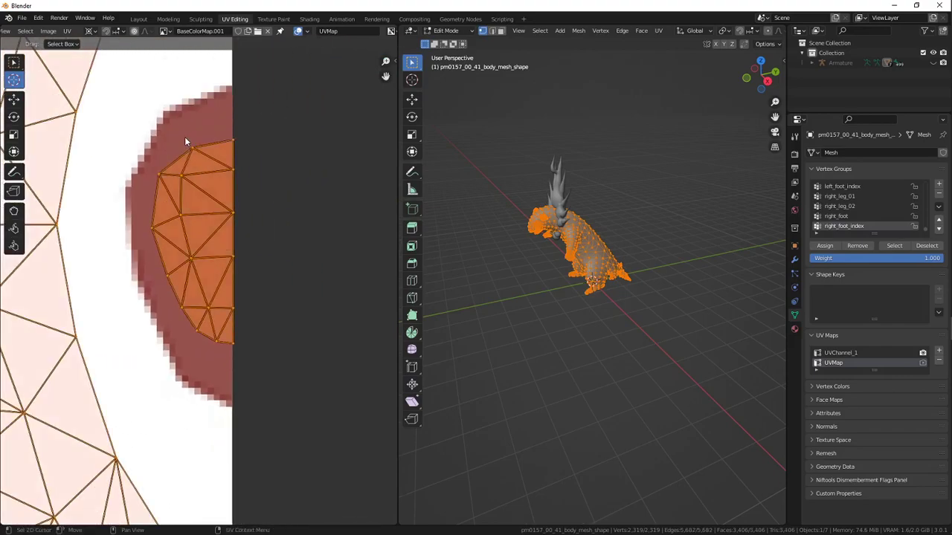
{"action": "key", "text": "s"}
{"action": "key", "text": "x"}
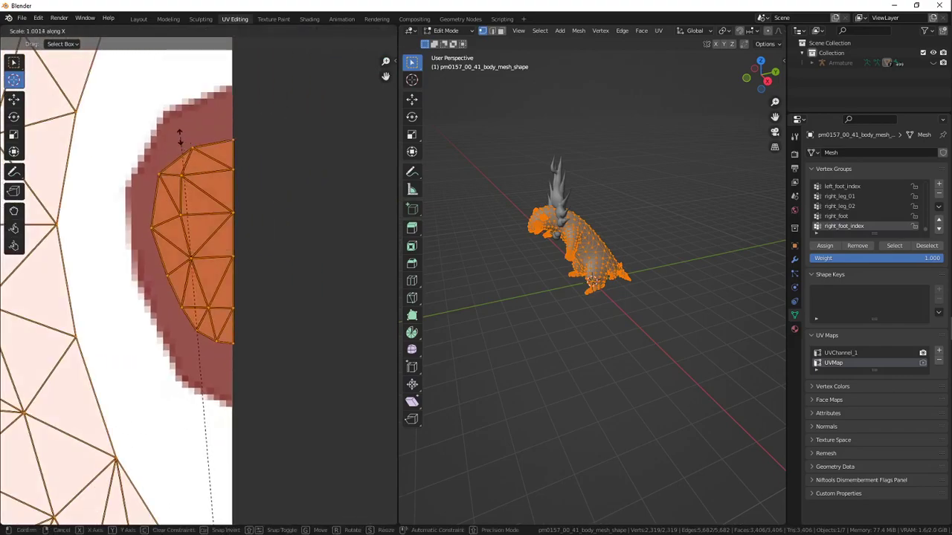
{"action": "key", "text": "x"}
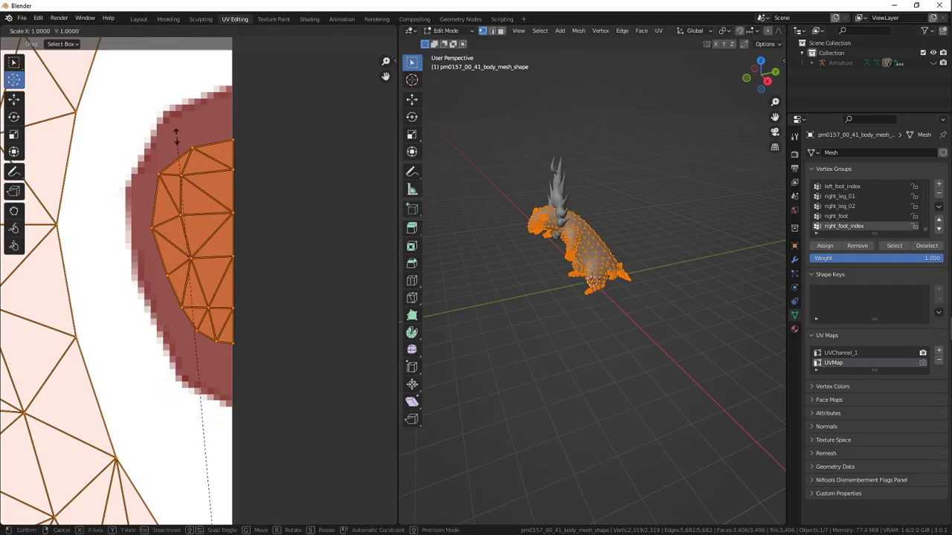
{"action": "key", "text": "g"}
{"action": "key", "text": "x"}
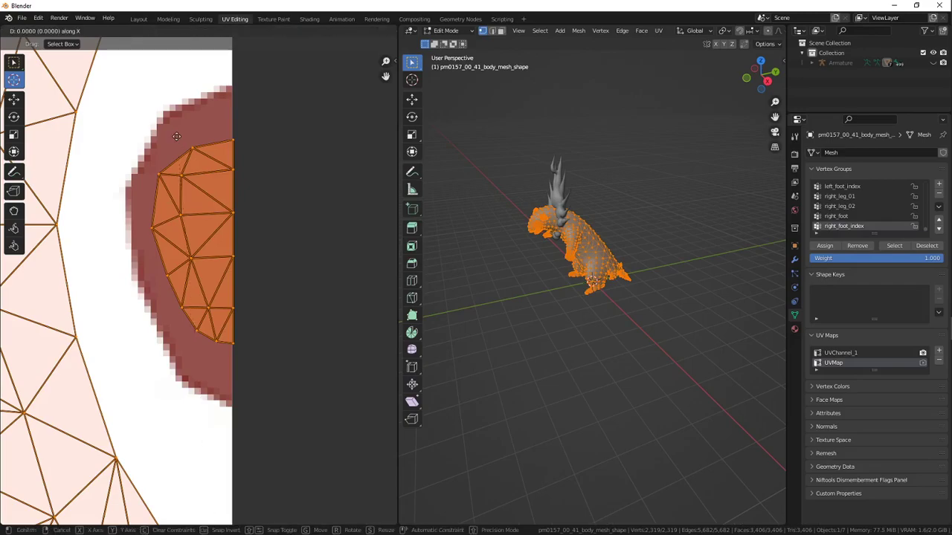
{"action": "left_click", "coordinate": [174, 137]}
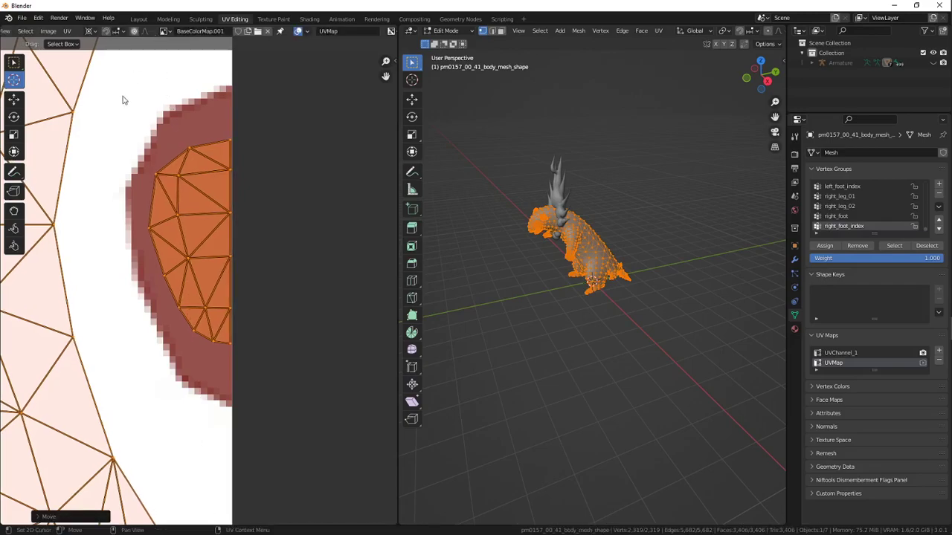
{"action": "scroll", "coordinate": [124, 100], "scroll_direction": "down", "scroll_amount": 8}
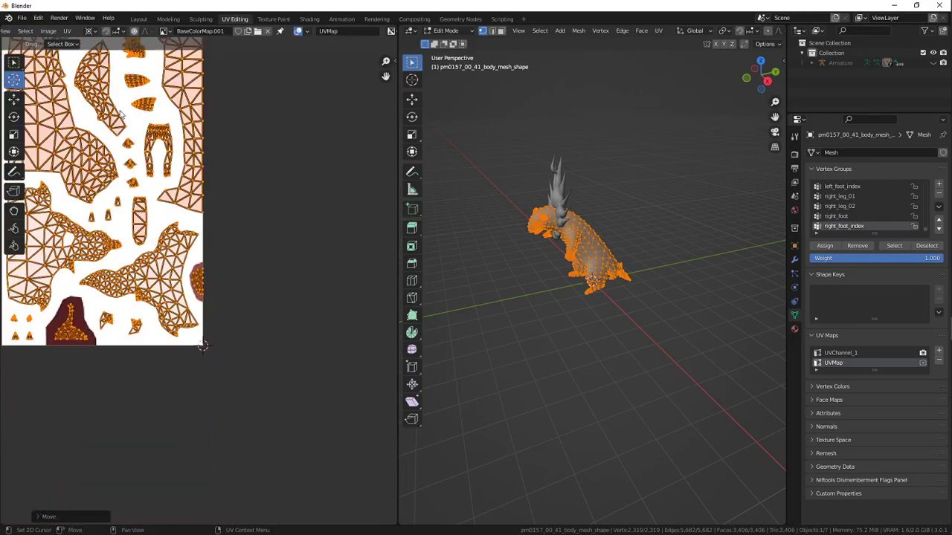
{"action": "left_click", "coordinate": [140, 20]}
{"action": "scroll", "coordinate": [165, 110], "scroll_direction": "down", "scroll_amount": 3}
{"action": "middle_click_drag", "start_coordinate": [165, 110], "coordinate": [169, 57]}
{"action": "scroll", "coordinate": [169, 121], "scroll_direction": "up", "scroll_amount": 4}
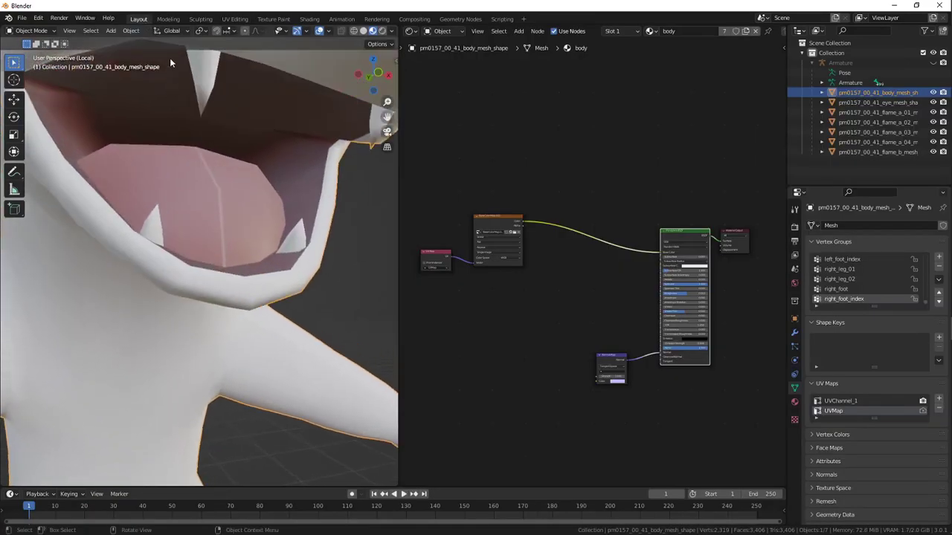
In the UV Editing workspace, move all UVs slightly further inward from the texture's right edge
{"action": "left_click", "coordinate": [225, 19]}
{"action": "scroll", "coordinate": [209, 121], "scroll_direction": "up", "scroll_amount": 10}
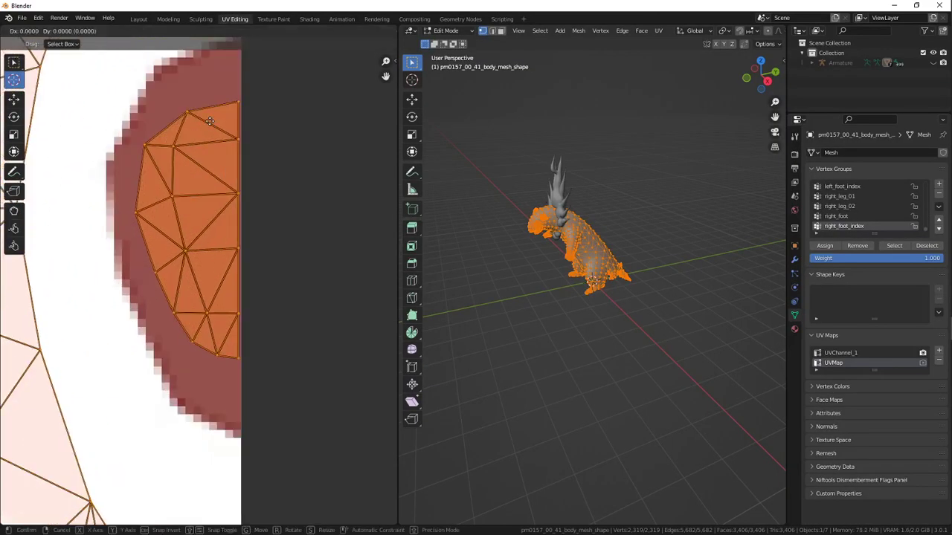
{"action": "left_click", "coordinate": [206, 120]}
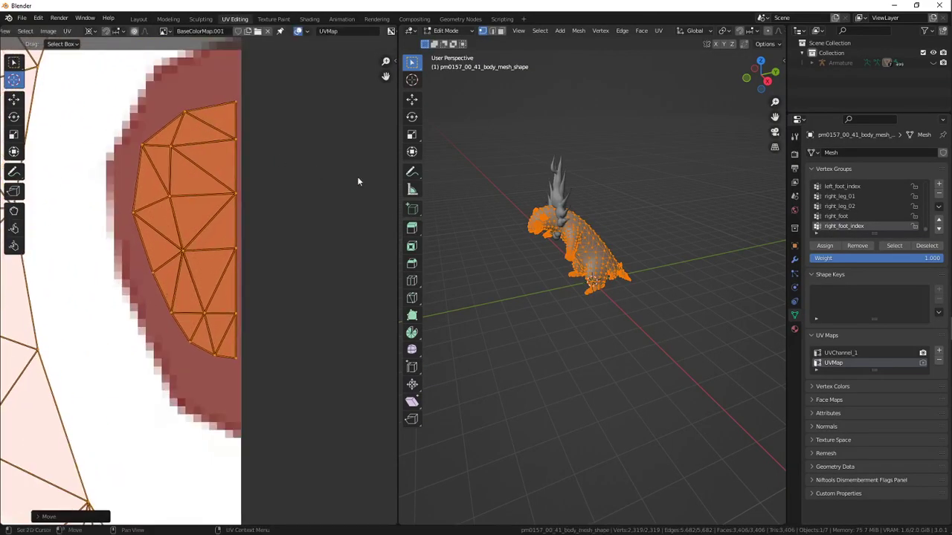
Switch the UV Editing viewport to Material Preview and inspect the mouth with the edit mesh hidden
{"action": "scroll", "coordinate": [521, 195], "scroll_direction": "up", "scroll_amount": 5}
{"action": "mouse_move", "coordinate": [536, 197]}
{"action": "middle_mouse_down"}
{"action": "mouse_move", "coordinate": [734, 208]}
{"action": "mouse_move", "coordinate": [663, 273]}
{"action": "mouse_move", "coordinate": [499, 201]}
{"action": "mouse_move", "coordinate": [513, 233]}
{"action": "middle_mouse_up"}
{"action": "key", "text": "z"}
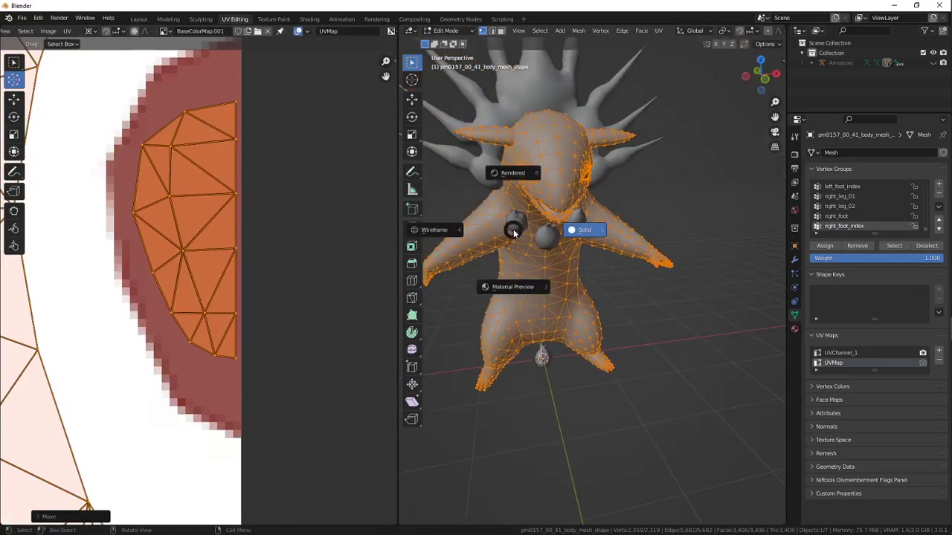
{"action": "left_click", "coordinate": [513, 232]}
{"action": "scroll", "coordinate": [505, 228], "scroll_direction": "up", "scroll_amount": 6}
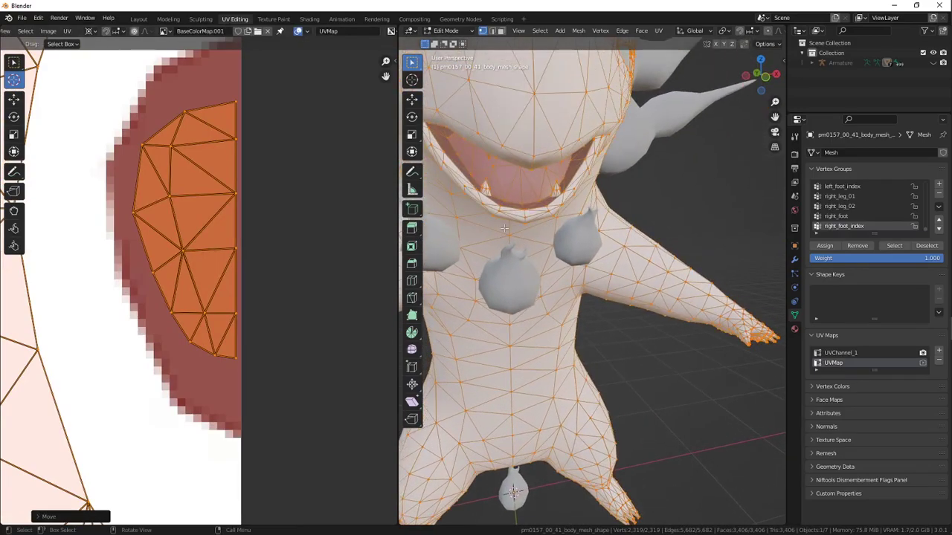
{"action": "key", "text": "Tab"}
{"action": "middle_click_drag", "start_coordinate": [499, 220], "coordinate": [502, 207]}
{"action": "key", "text": "Tab"}
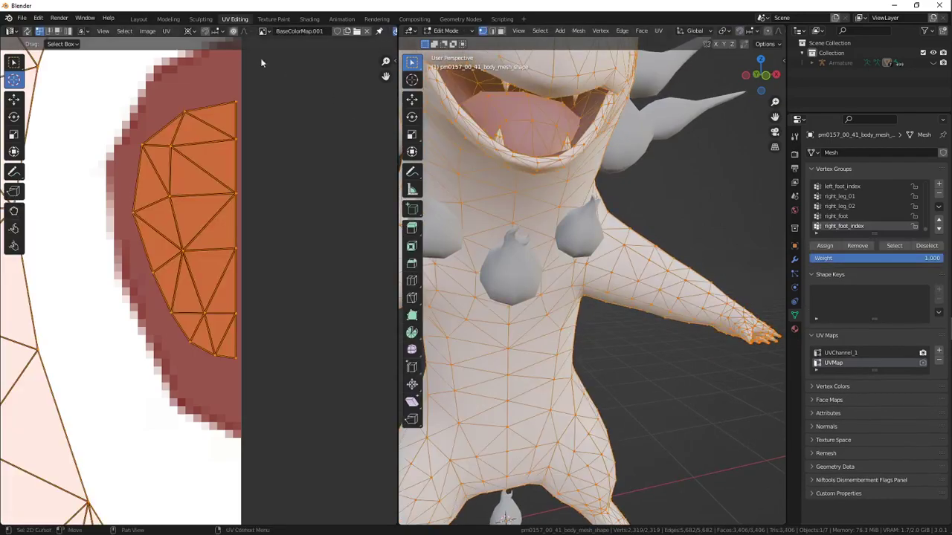
In the Layout workspace, duplicate the BaseColorMap.001 image node below the original and load pm0157_00_41_body_ao.png into the copy
{"action": "left_click", "coordinate": [139, 19]}
{"action": "scroll", "coordinate": [169, 104], "scroll_direction": "down", "scroll_amount": 8}
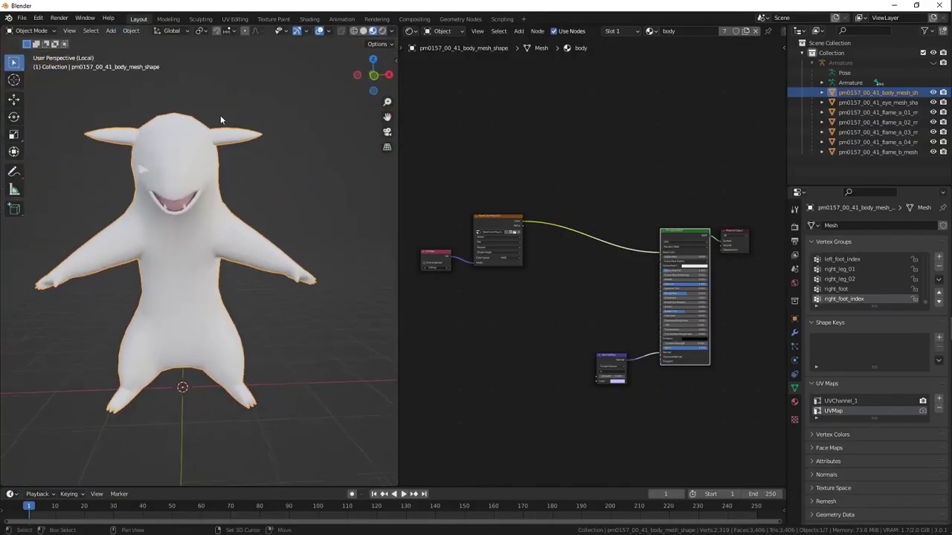
{"action": "middle_click_drag", "start_coordinate": [216, 150], "coordinate": [255, 161]}
{"action": "left_click", "coordinate": [237, 145]}
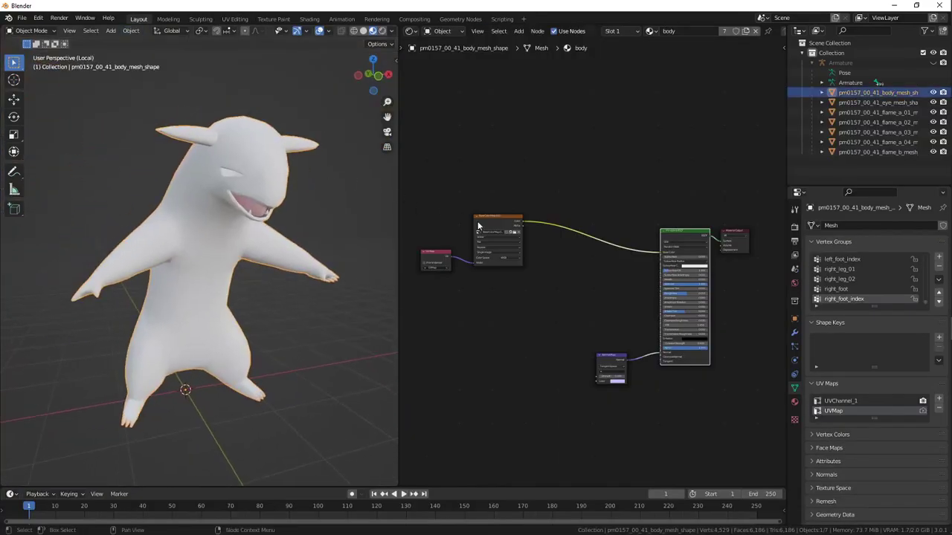
{"action": "middle_click_drag", "start_coordinate": [478, 224], "coordinate": [511, 212]}
{"action": "scroll", "coordinate": [570, 209], "scroll_direction": "up", "scroll_amount": 2}
{"action": "scroll", "coordinate": [569, 210], "scroll_direction": "up", "scroll_amount": 3}
{"action": "left_click", "coordinate": [451, 149]}
{"action": "key", "text": "shift+d"}
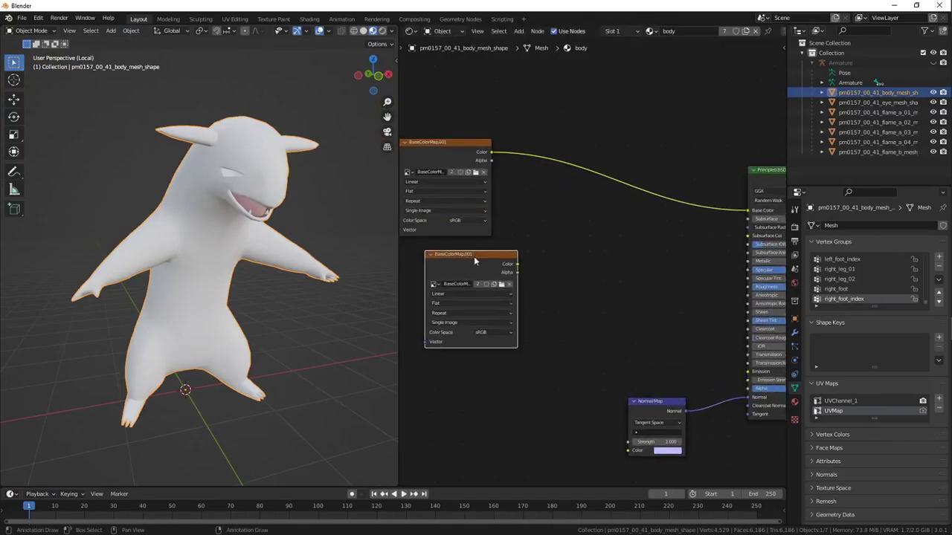
{"action": "left_click", "coordinate": [501, 284]}
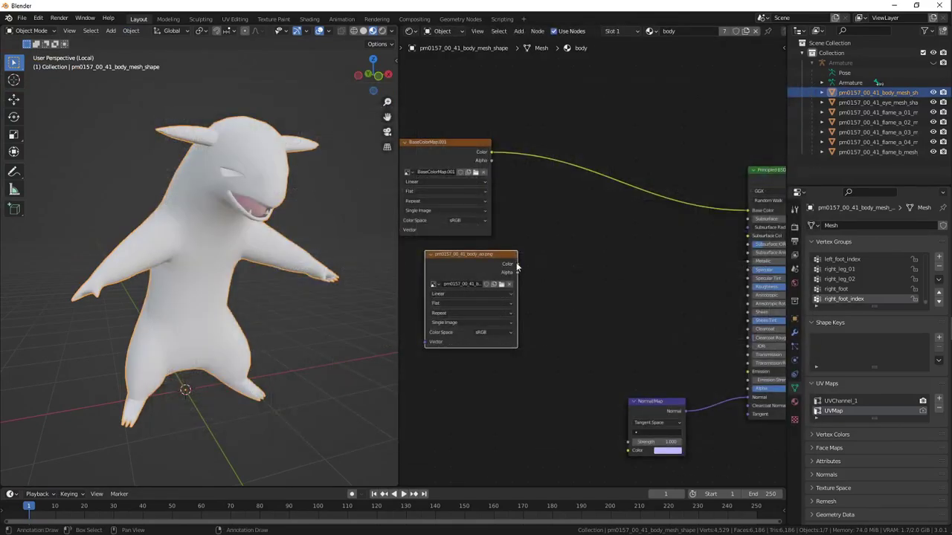
Insert a MixRGB node on the link between BaseColorMap.001 and the Principled BSDF's Base Color
{"action": "key", "text": "shift+a"}
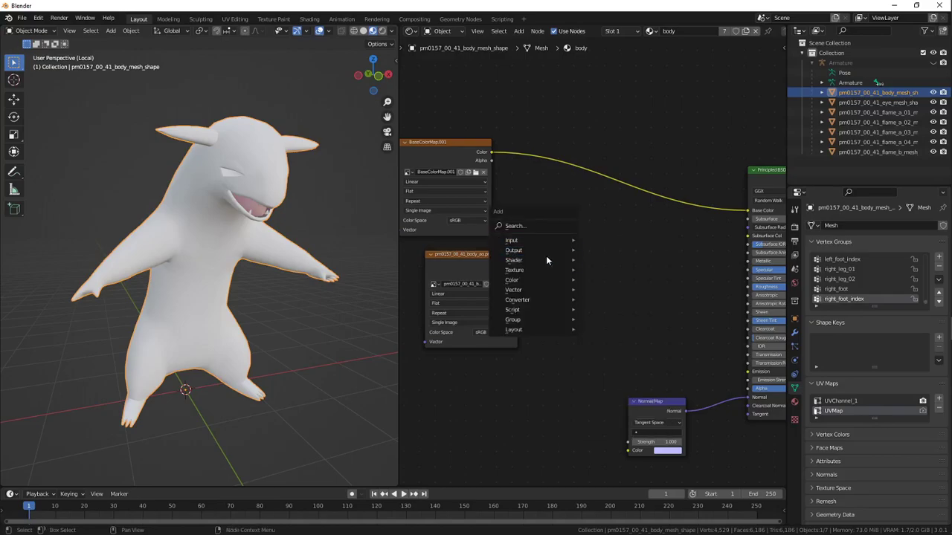
{"action": "mouse_move", "coordinate": [546, 279]}
{"action": "left_click", "coordinate": [606, 330]}
{"action": "left_click", "coordinate": [653, 195]}
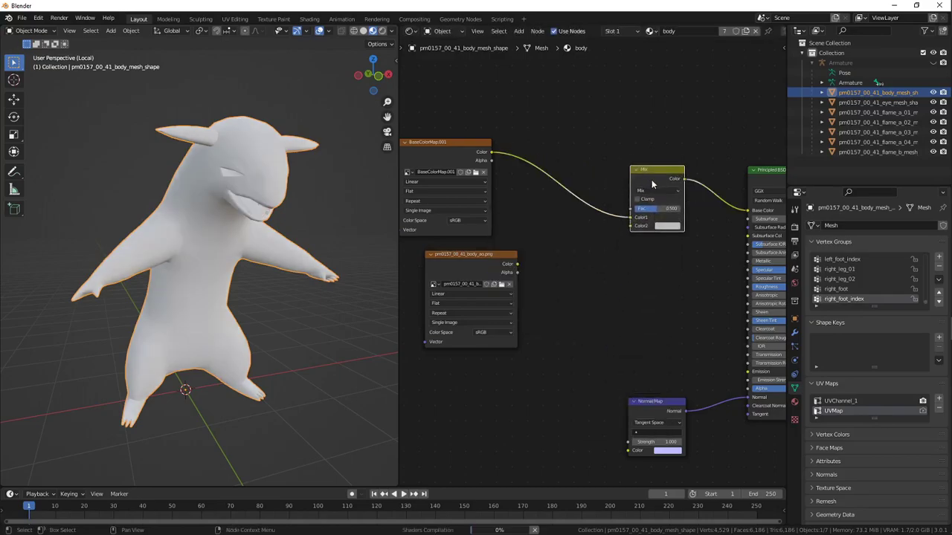
Set the mix node to Multiply with a factor of 1.000 and connect the AO image's Color to Color2
{"action": "left_click", "coordinate": [654, 192]}
{"action": "left_click", "coordinate": [664, 220]}
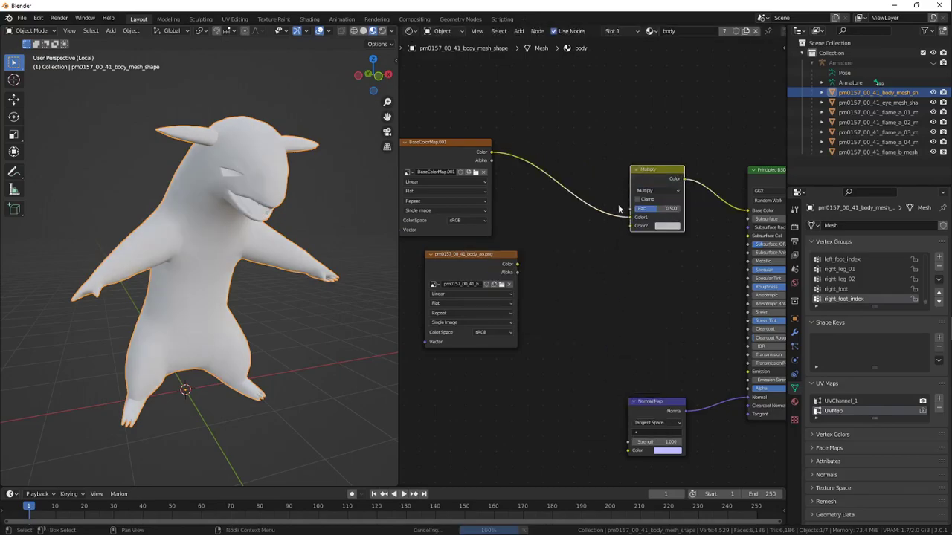
{"action": "mouse_move", "coordinate": [647, 208]}
{"action": "left_mouse_down"}
{"action": "mouse_move", "coordinate": [620, 215]}
{"action": "mouse_move", "coordinate": [692, 208]}
{"action": "left_mouse_up"}
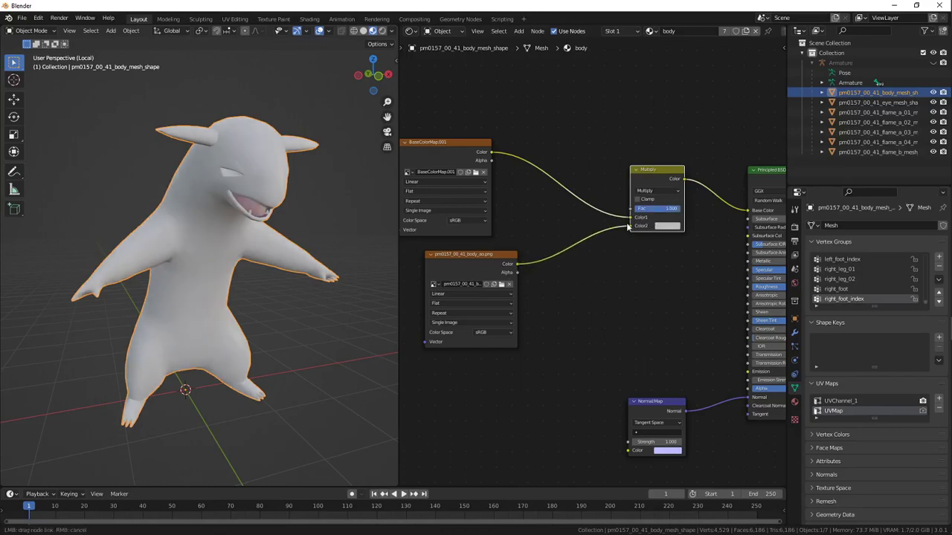
{"action": "left_click_drag", "start_coordinate": [631, 227], "coordinate": [631, 225]}
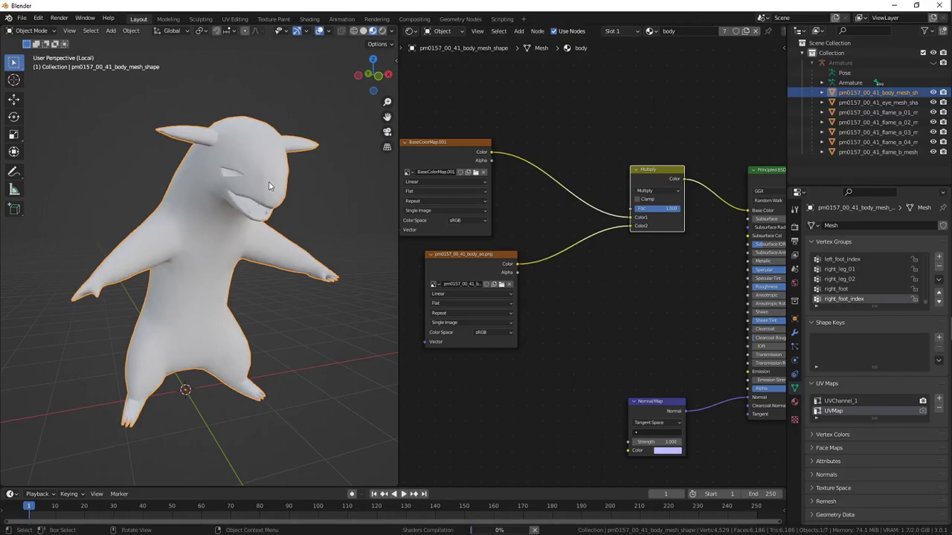
Set the color space of the pm0157_00_41_body_ao.png image node to Non-Color
{"action": "scroll", "coordinate": [270, 180], "scroll_direction": "up", "scroll_amount": 2}
{"action": "middle_click_drag", "start_coordinate": [270, 179], "coordinate": [286, 171]}
{"action": "left_click", "coordinate": [485, 333]}
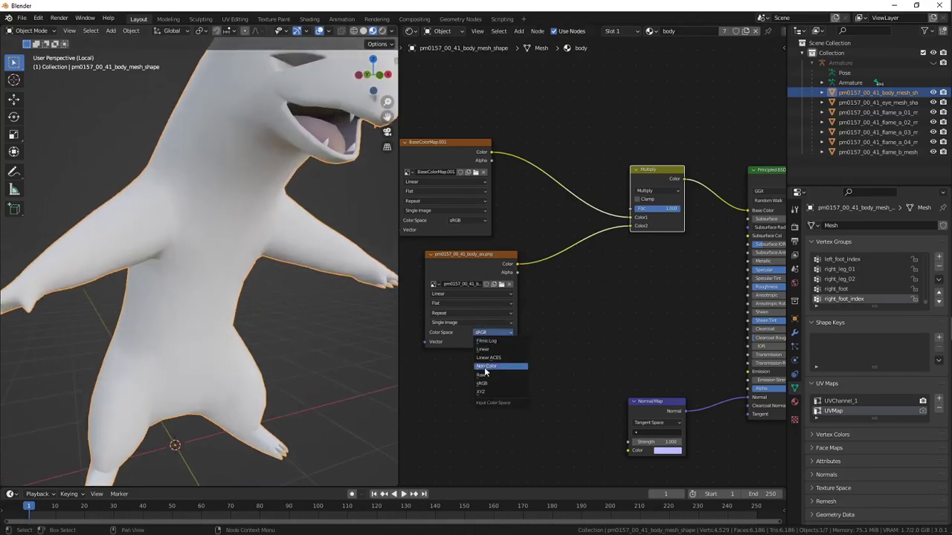
{"action": "left_click", "coordinate": [484, 367]}
{"action": "middle_click_drag", "start_coordinate": [662, 211], "coordinate": [612, 225]}
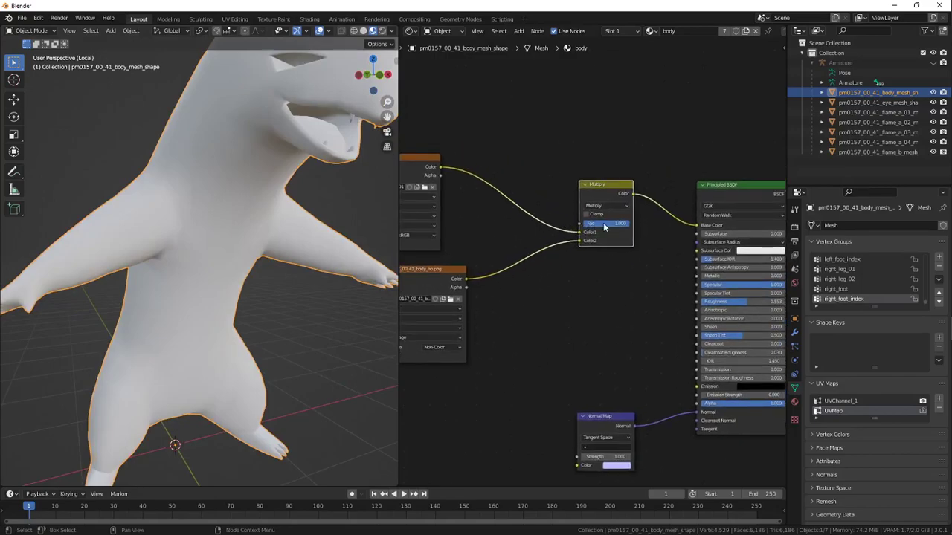
Set the Principled BSDF's Specular to 0.000
{"action": "left_click_drag", "start_coordinate": [723, 287], "coordinate": [640, 286]}
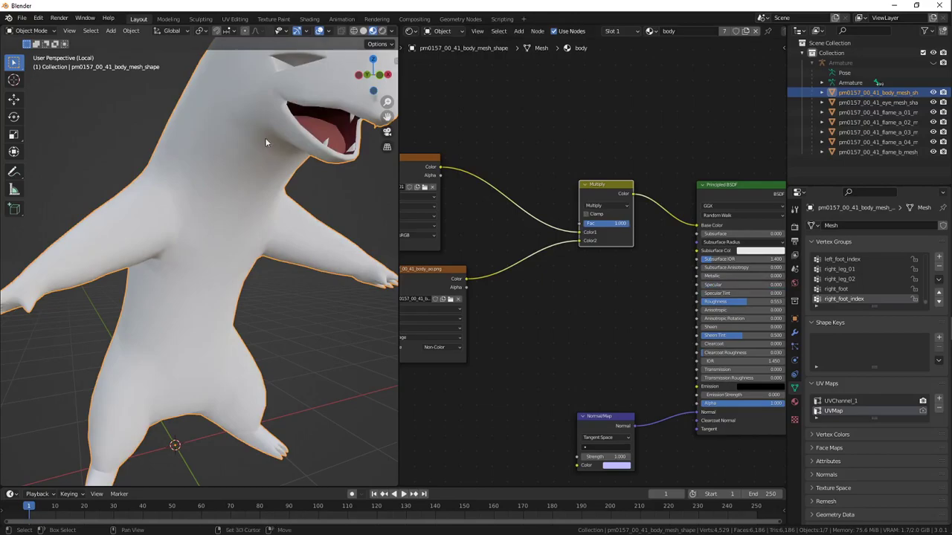
{"action": "middle_click_drag", "start_coordinate": [266, 140], "coordinate": [238, 173]}
{"action": "mouse_move", "coordinate": [619, 224]}
{"action": "left_mouse_down"}
{"action": "mouse_move", "coordinate": [584, 224]}
{"action": "mouse_move", "coordinate": [630, 224]}
{"action": "left_mouse_up"}
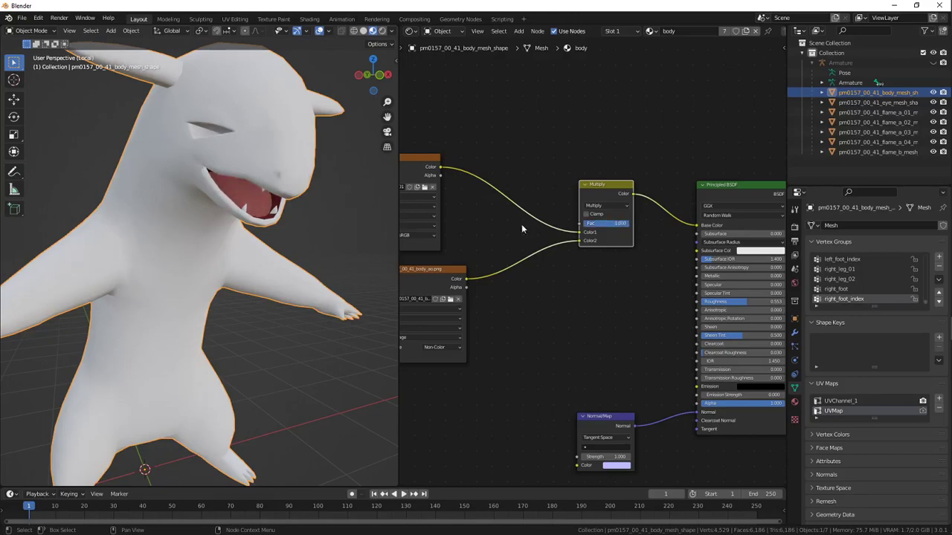
Move the BaseColorMap.001 node farther from the Multiply node and place the pm0157_00_41_body_ao.png node directly beside its Color2 input
{"action": "middle_click_drag", "start_coordinate": [521, 224], "coordinate": [639, 205]}
{"action": "scroll", "coordinate": [640, 232], "scroll_direction": "down", "scroll_amount": 1}
{"action": "left_click_drag", "start_coordinate": [421, 166], "coordinate": [533, 290]}
{"action": "key", "text": "g"}
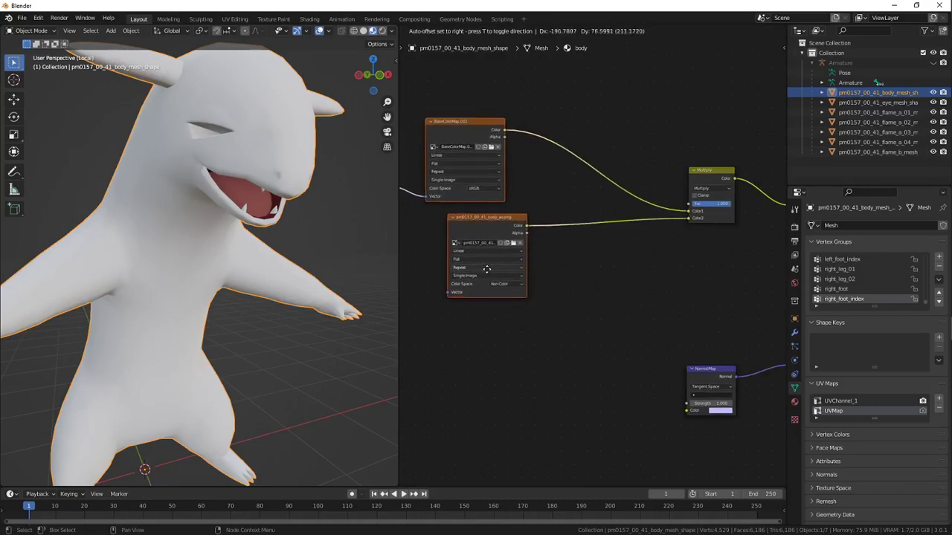
{"action": "left_click", "coordinate": [484, 281]}
{"action": "left_click_drag", "start_coordinate": [418, 217], "coordinate": [611, 216]}
{"action": "scroll", "coordinate": [516, 212], "scroll_direction": "down", "scroll_amount": 1}
{"action": "middle_click_drag", "start_coordinate": [516, 213], "coordinate": [567, 199]}
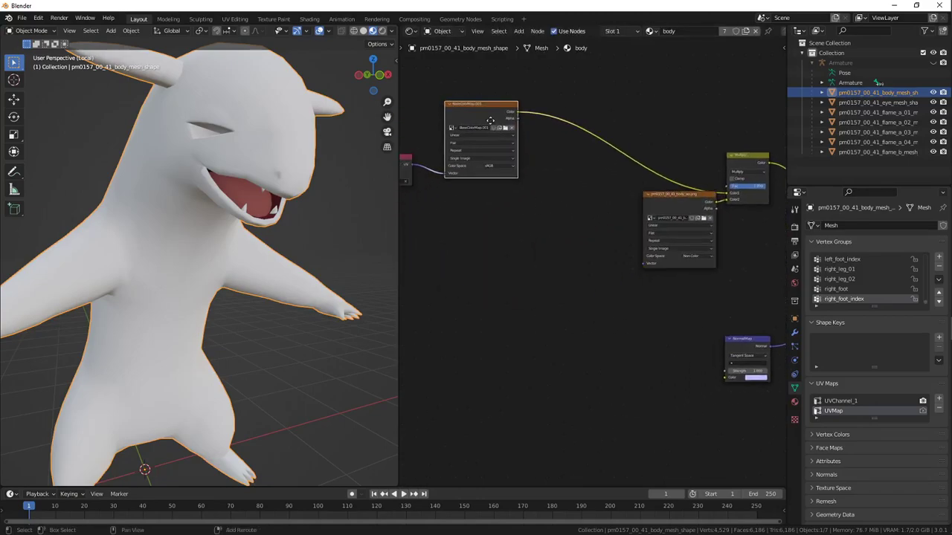
Duplicate the BaseColorMap.001 image node below the original and load pm0157_00_41_body_lym.png into the copy
{"action": "key", "text": "shift+d"}
{"action": "left_click", "coordinate": [470, 238]}
{"action": "left_click", "coordinate": [491, 246]}
{"action": "left_click", "coordinate": [488, 247]}
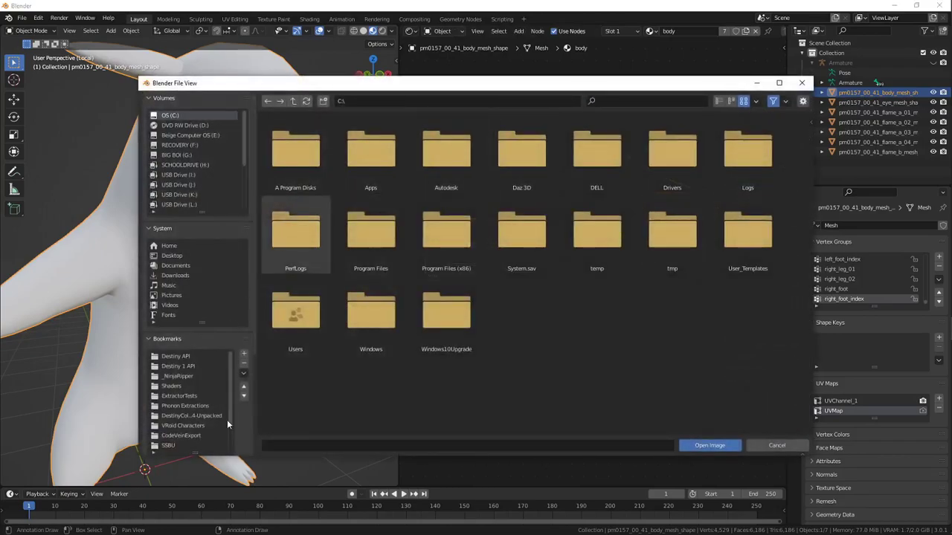
{"action": "scroll", "coordinate": [236, 392], "scroll_direction": "down", "scroll_amount": 4}
{"action": "left_click", "coordinate": [180, 392]}
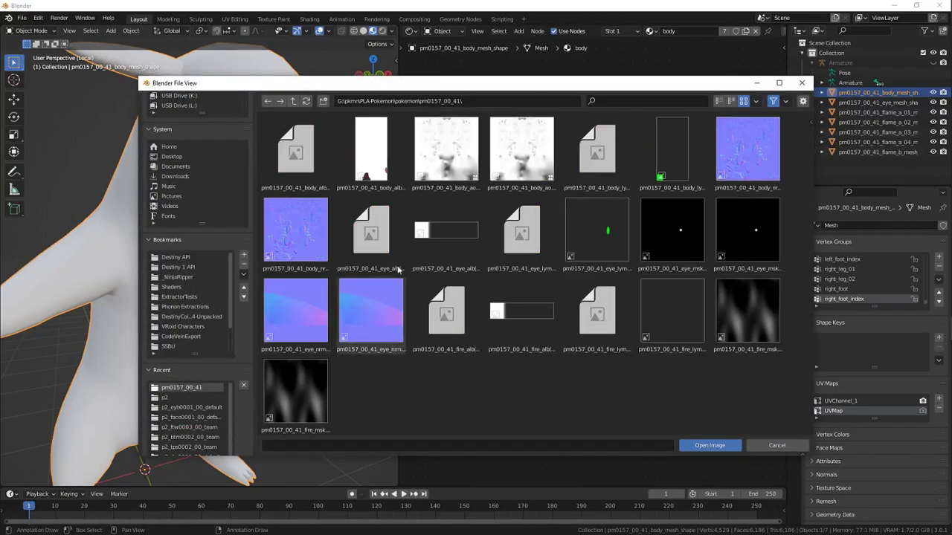
{"action": "left_click", "coordinate": [656, 145]}
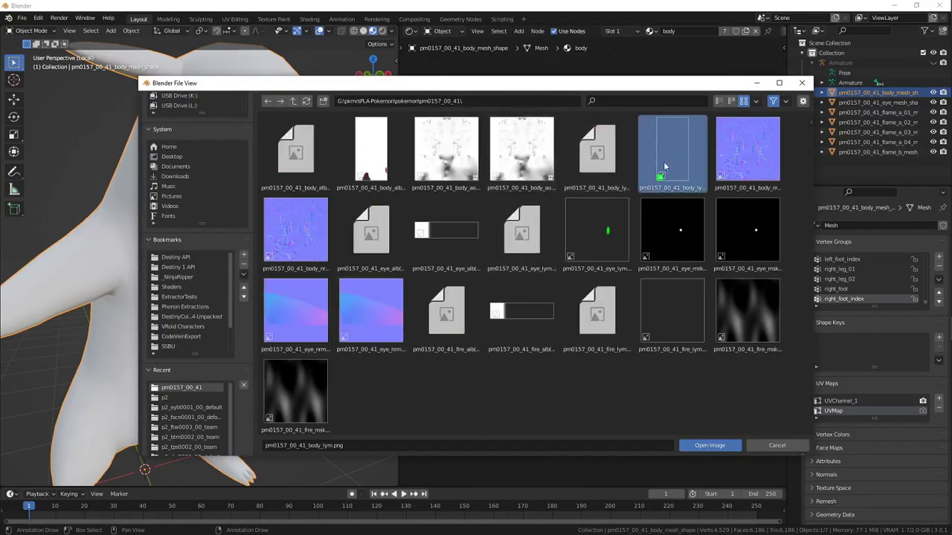
{"action": "left_click", "coordinate": [707, 444]}
{"action": "scroll", "coordinate": [488, 317], "scroll_direction": "up", "scroll_amount": 3}
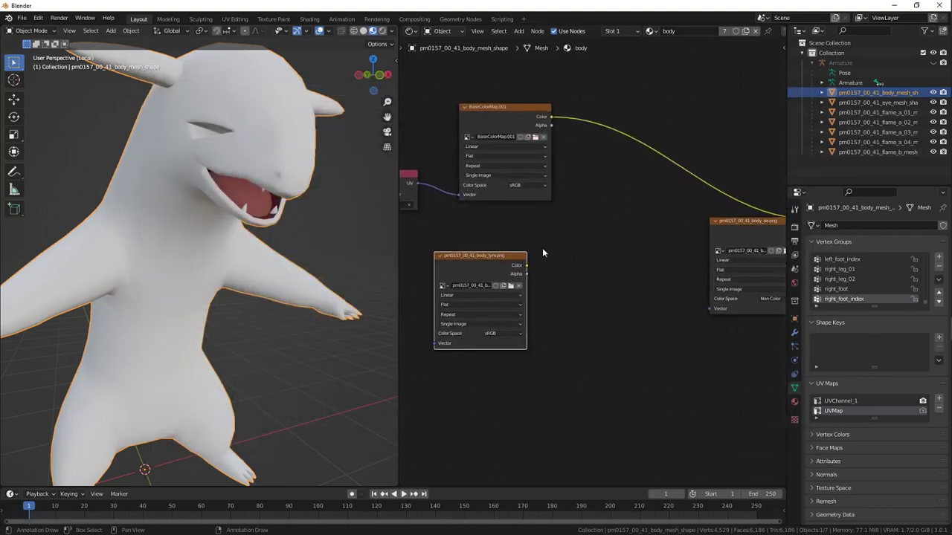
Shift the BaseColorMap.001 and pm0157_00_41_body_lym.png nodes farther from the Multiply node to make room between them
{"action": "middle_click_drag", "start_coordinate": [542, 252], "coordinate": [566, 265]}
{"action": "left_click_drag", "start_coordinate": [421, 136], "coordinate": [492, 204]}
{"action": "key", "text": "g"}
{"action": "left_click", "coordinate": [425, 199]}
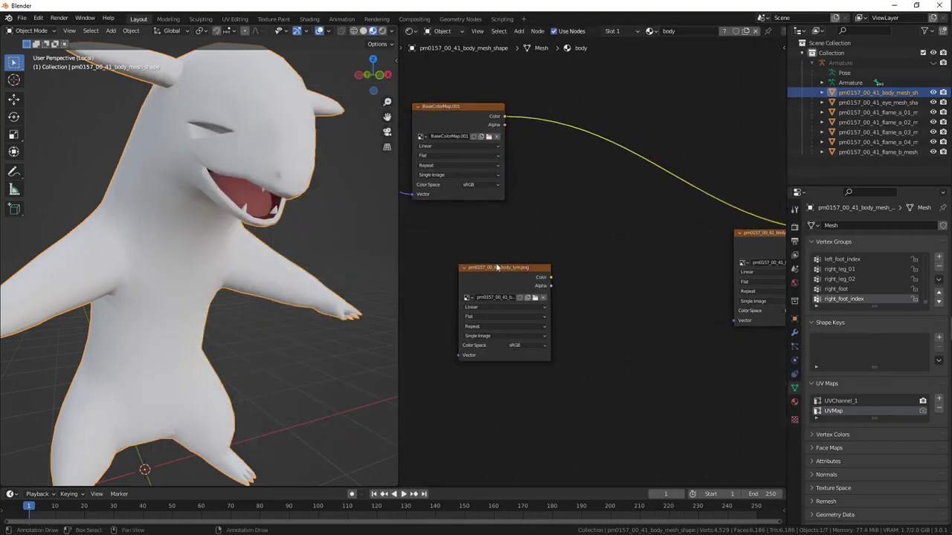
{"action": "left_click_drag", "start_coordinate": [481, 281], "coordinate": [423, 261]}
Insert a MixRGB node on the link between BaseColorMap.001 and the Multiply node
{"action": "key", "text": "shift+a"}
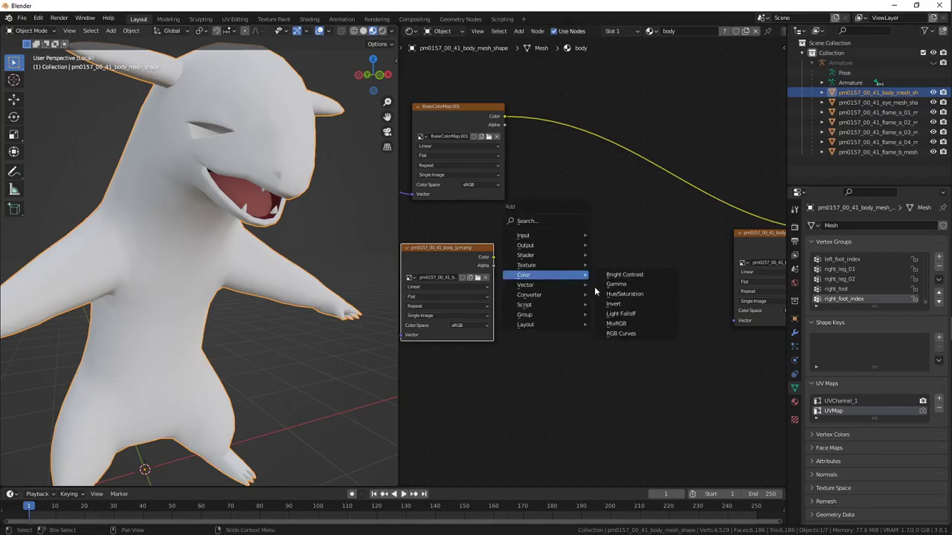
{"action": "left_click", "coordinate": [615, 324]}
{"action": "left_click", "coordinate": [604, 152]}
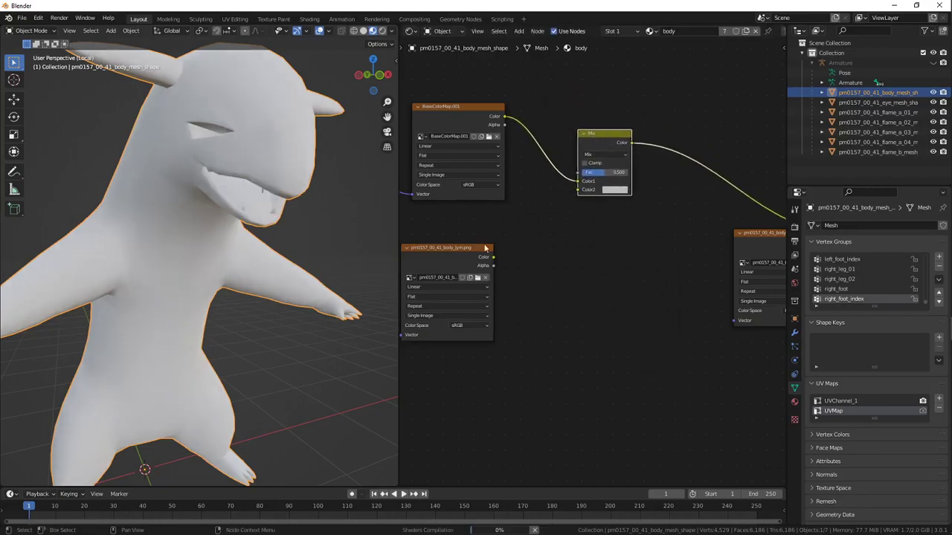
Add a Separate RGB node beside the pm0157_00_41_body_lym.png node and connect that image's Color to its Image input
{"action": "left_click_drag", "start_coordinate": [458, 250], "coordinate": [442, 252]}
{"action": "key", "text": "shift+a"}
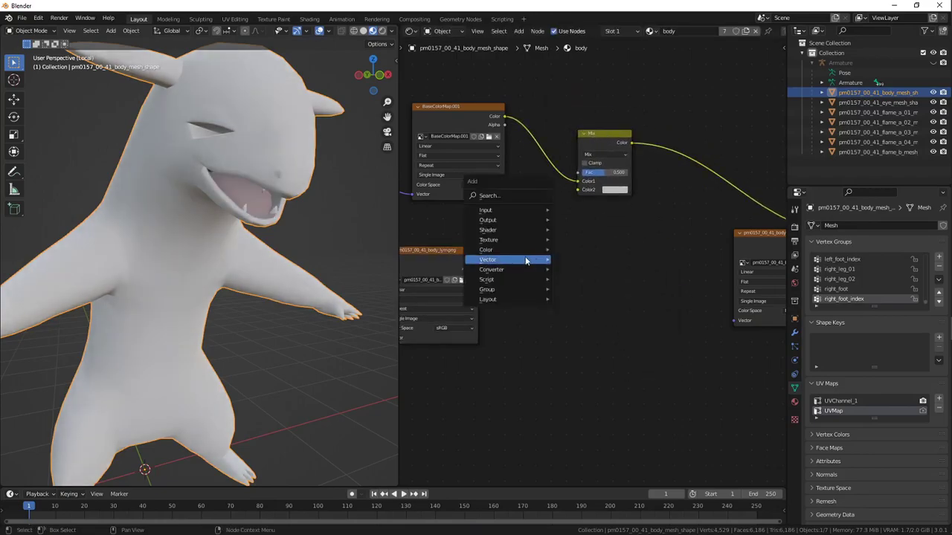
{"action": "mouse_move", "coordinate": [523, 275]}
{"action": "left_click", "coordinate": [585, 378]}
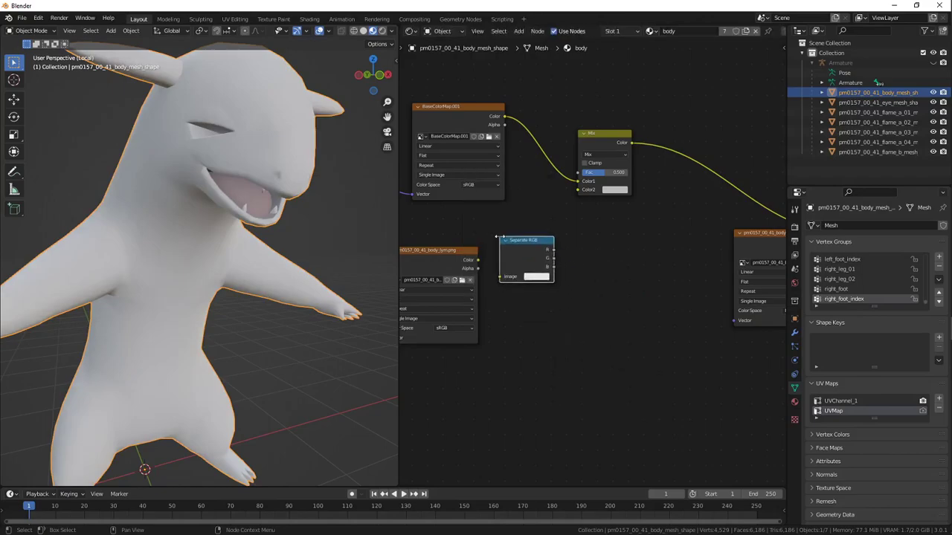
{"action": "left_click_drag", "start_coordinate": [478, 261], "coordinate": [511, 238]}
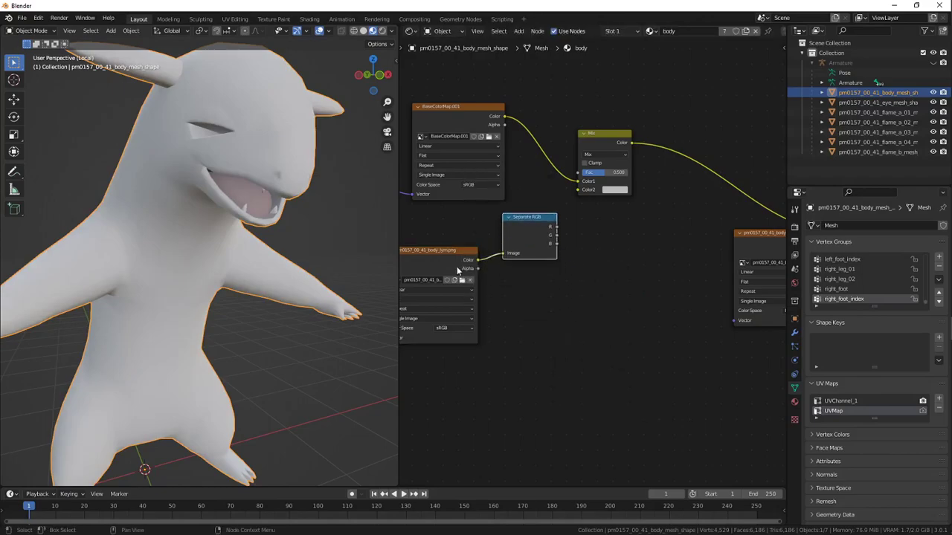
Set the alpha mode of the pm0157_00_41_body_lym.png image to Channel Packed
{"action": "left_click", "coordinate": [457, 266]}
{"action": "key", "text": "n"}
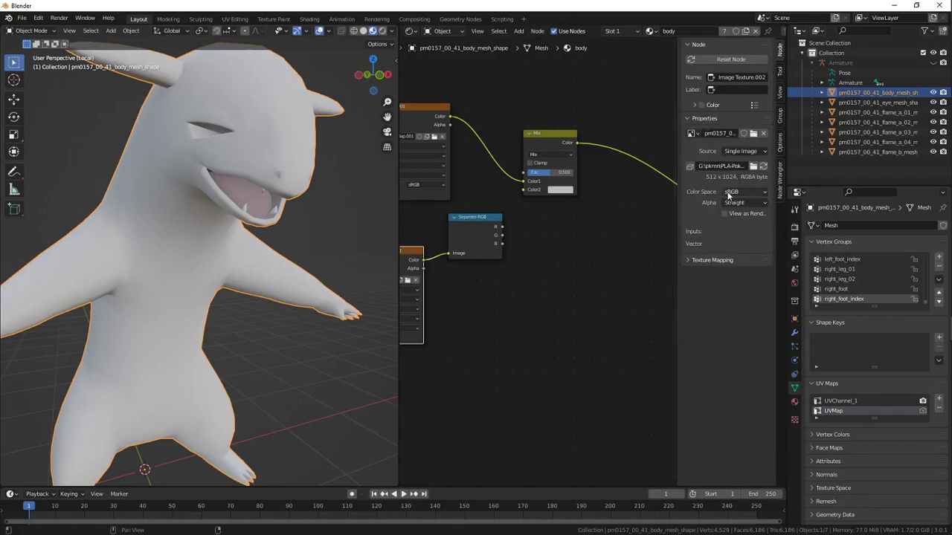
{"action": "left_click", "coordinate": [745, 203]}
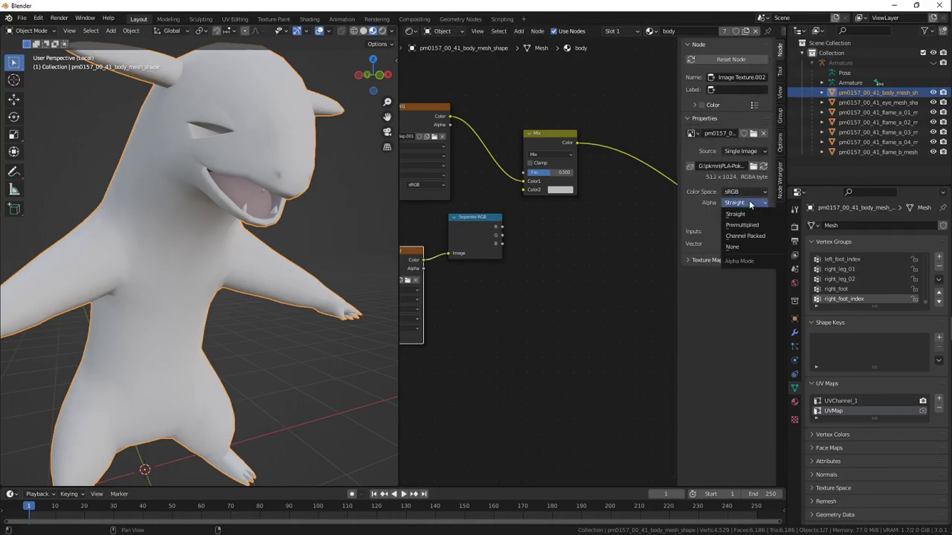
{"action": "left_click", "coordinate": [741, 239]}
{"action": "key", "text": "n"}
{"action": "middle_click_drag", "start_coordinate": [552, 250], "coordinate": [570, 261]}
{"action": "scroll", "coordinate": [574, 261], "scroll_direction": "up", "scroll_amount": 2}
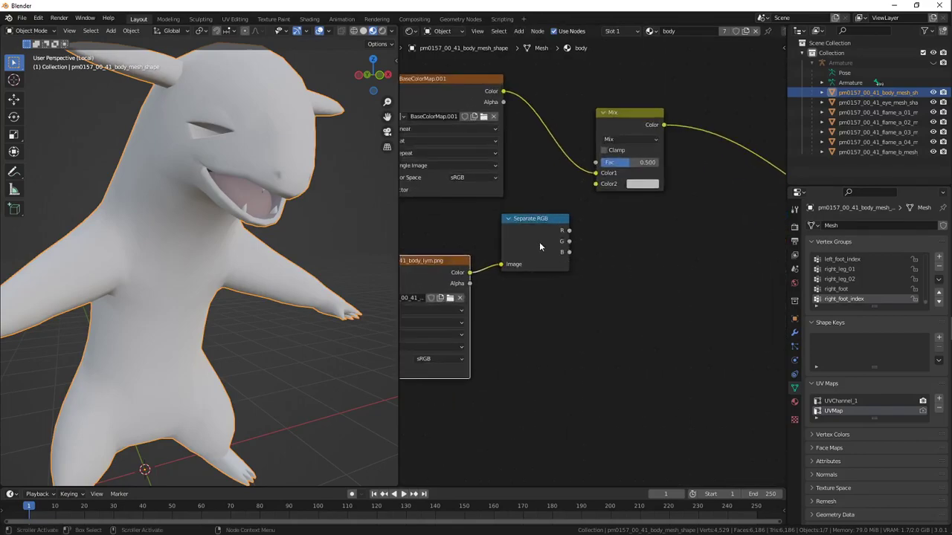
Show pm0157_00_41_body_lym.png in the UV Editing workspace's image view and leave Edit Mode to reveal the whole texture
{"action": "left_click", "coordinate": [234, 20]}
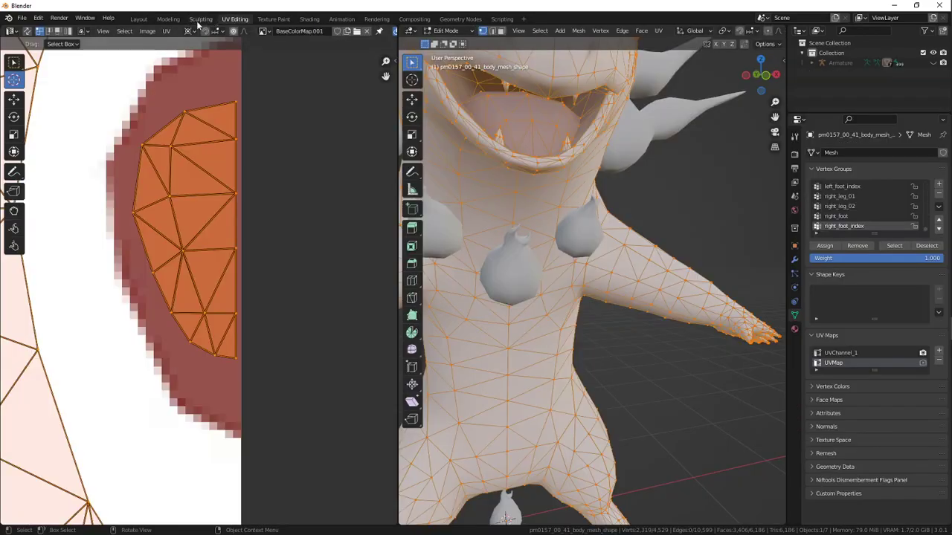
{"action": "left_click", "coordinate": [264, 32]}
{"action": "scroll", "coordinate": [297, 104], "scroll_direction": "down", "scroll_amount": 4}
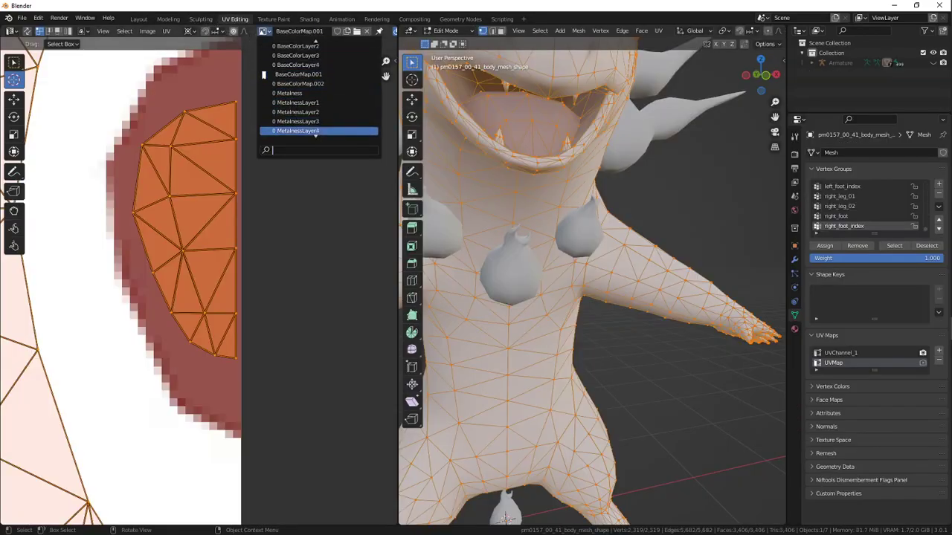
{"action": "left_click", "coordinate": [290, 112]}
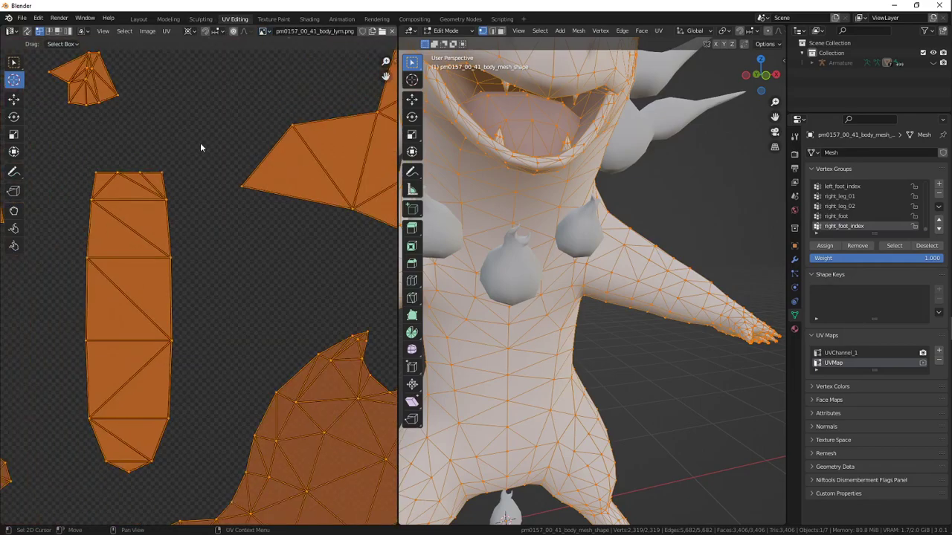
{"action": "scroll", "coordinate": [200, 143], "scroll_direction": "down", "scroll_amount": 5}
{"action": "key", "text": "Tab"}
Examine the color channels and the alpha channel of pm0157_00_41_body_lym.png separately, and return to the Layout workspace
{"action": "left_click", "coordinate": [384, 31]}
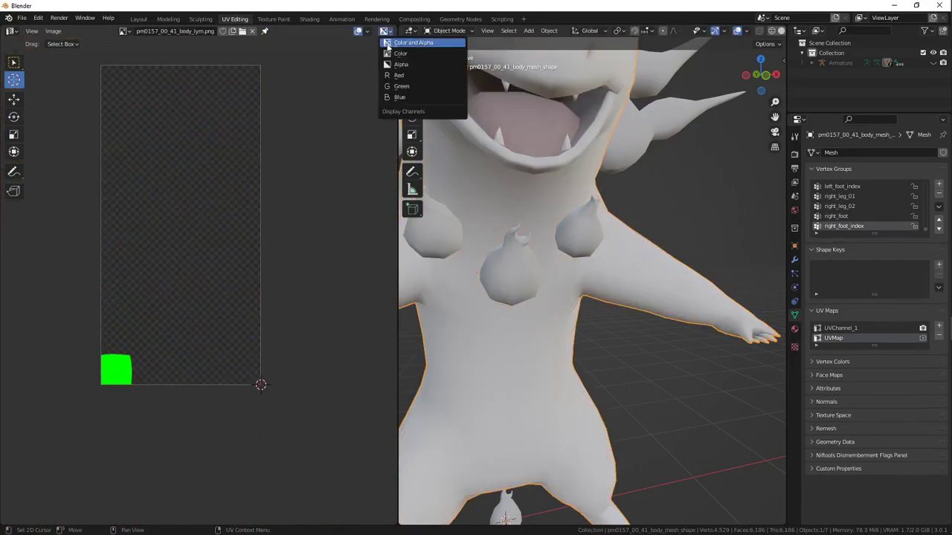
{"action": "left_click", "coordinate": [406, 59]}
{"action": "middle_click_drag", "start_coordinate": [291, 137], "coordinate": [311, 146]}
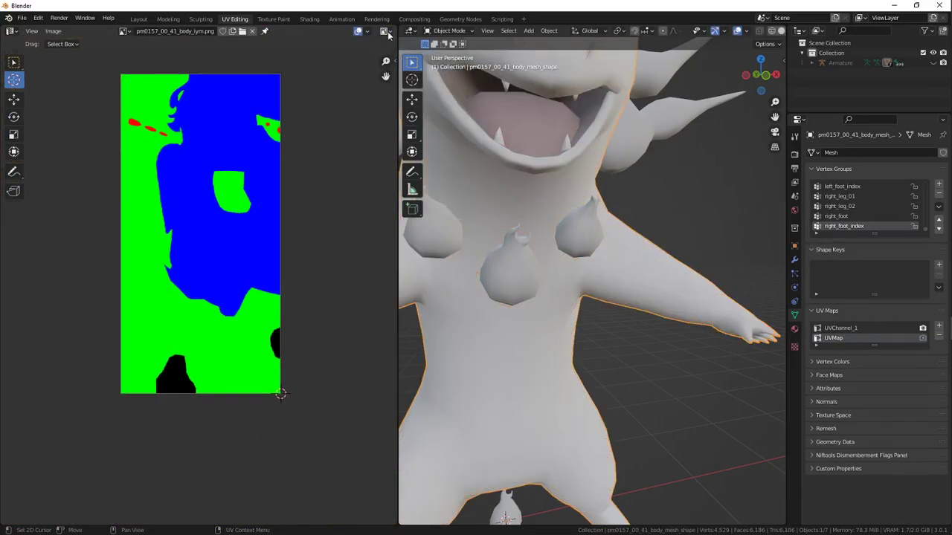
{"action": "left_click", "coordinate": [385, 32]}
{"action": "left_click", "coordinate": [385, 66]}
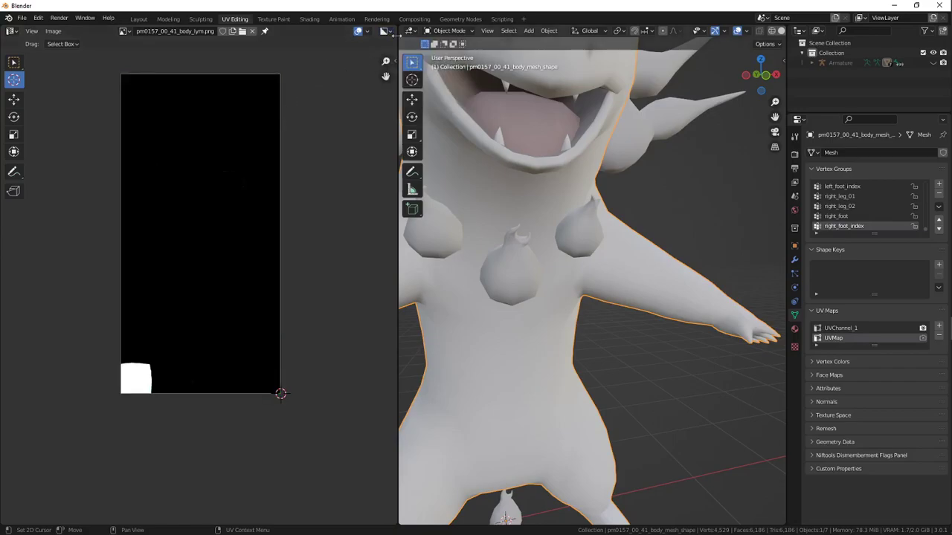
{"action": "left_click", "coordinate": [384, 31]}
{"action": "left_click", "coordinate": [405, 49]}
{"action": "left_click", "coordinate": [141, 21]}
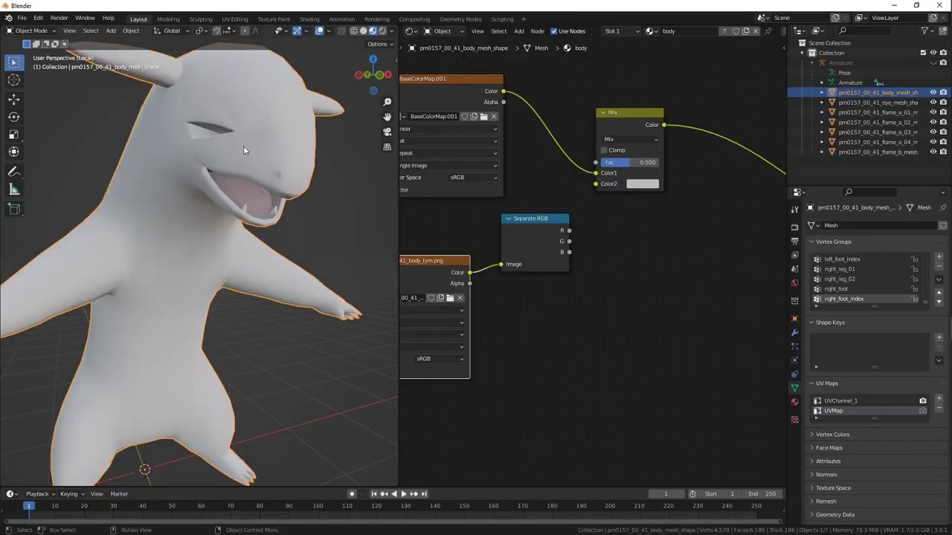
Connect the R output of the Separate RGB node to the Mix node's Fac input
{"action": "scroll", "coordinate": [243, 146], "scroll_direction": "up", "scroll_amount": 3}
{"action": "middle_click_drag", "start_coordinate": [566, 232], "coordinate": [533, 265]}
{"action": "left_click_drag", "start_coordinate": [534, 265], "coordinate": [551, 199]}
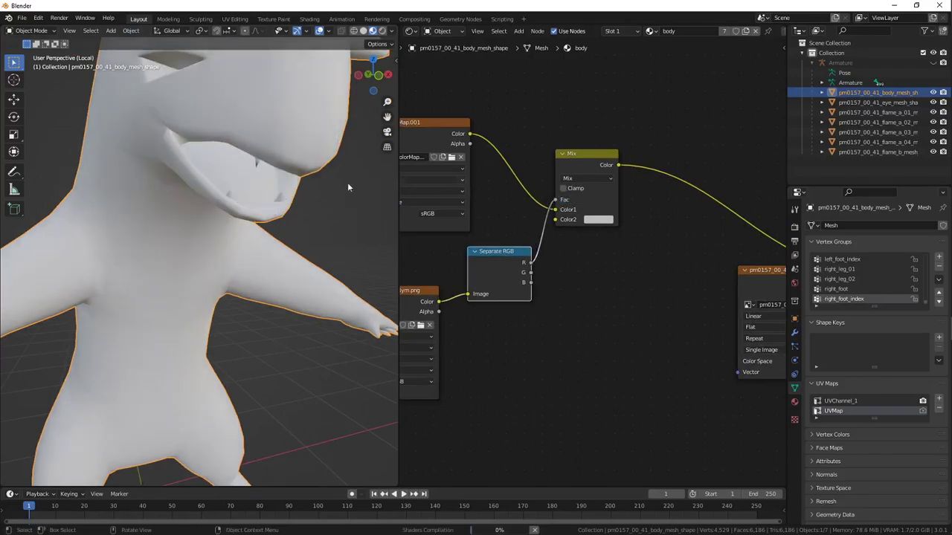
{"action": "scroll", "coordinate": [347, 183], "scroll_direction": "down", "scroll_amount": 3}
{"action": "middle_click_drag", "start_coordinate": [347, 182], "coordinate": [260, 185]}
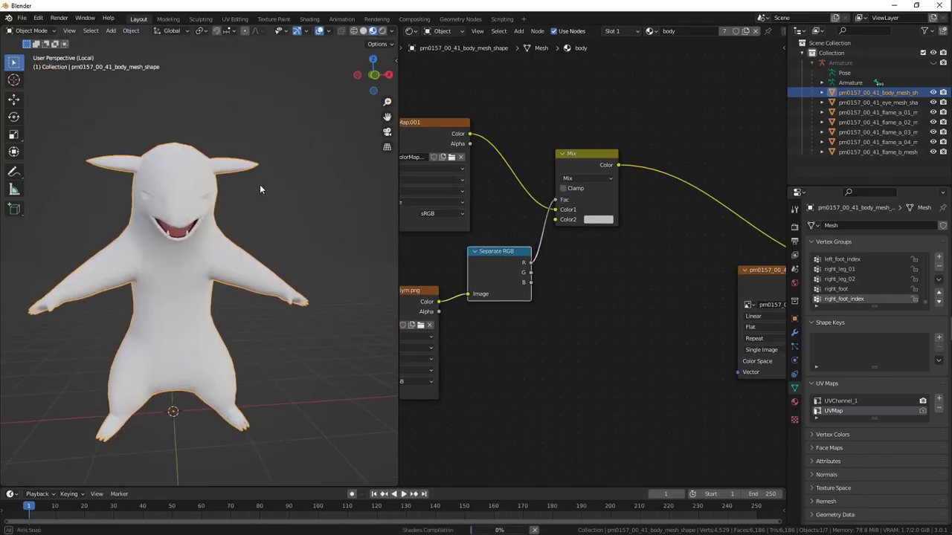
Set Color2 of the Mix node to pure red, with R 1.000 and G and B 0.000
{"action": "left_click", "coordinate": [605, 218]}
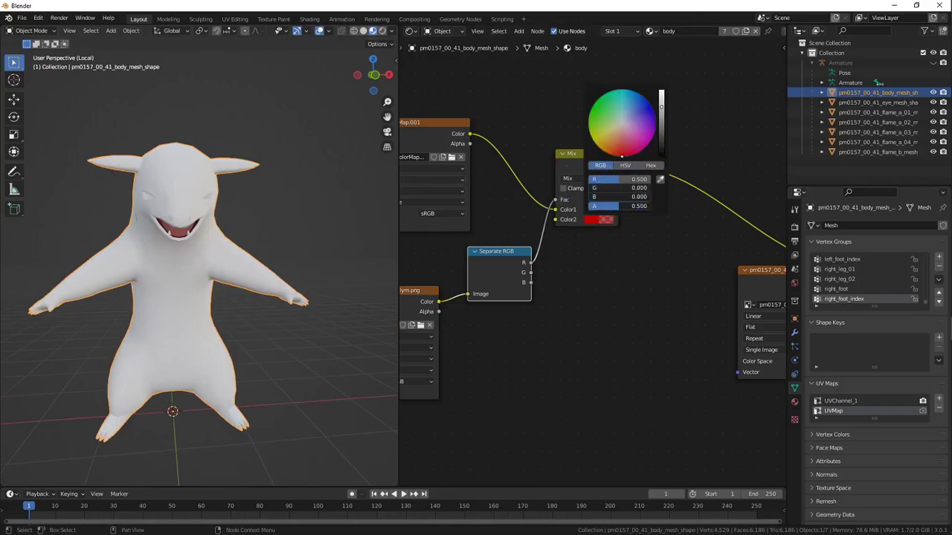
{"action": "left_click_drag", "start_coordinate": [615, 181], "coordinate": [650, 180]}
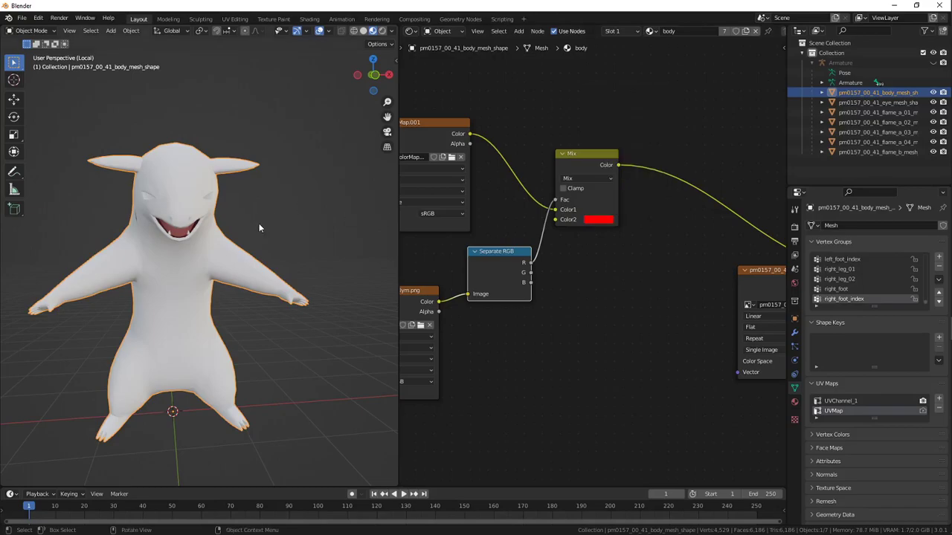
{"action": "middle_click_drag", "start_coordinate": [258, 223], "coordinate": [222, 218]}
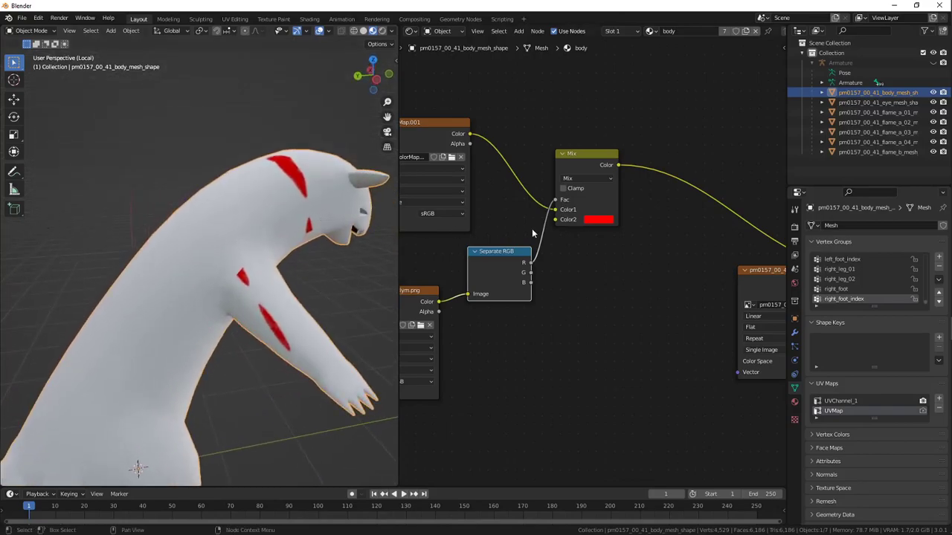
Connect the UV Map node's UV output to the Vector input of the pm0157_00_41_body_lym.png texture and check the mask on the body
{"action": "middle_click_drag", "start_coordinate": [532, 230], "coordinate": [672, 216]}
{"action": "middle_click_drag", "start_coordinate": [484, 231], "coordinate": [597, 244]}
{"action": "left_click_drag", "start_coordinate": [560, 219], "coordinate": [477, 227]}
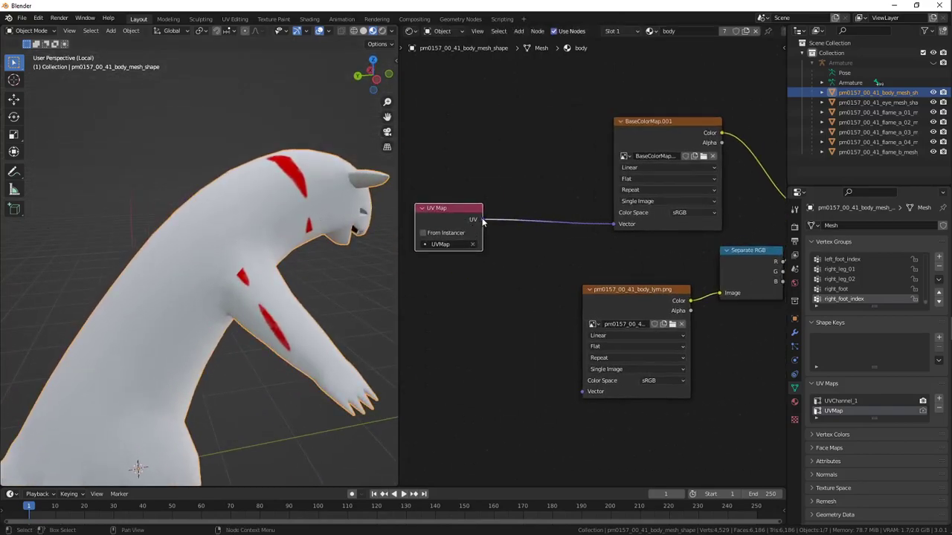
{"action": "left_click_drag", "start_coordinate": [581, 395], "coordinate": [584, 392]}
{"action": "middle_click_drag", "start_coordinate": [237, 249], "coordinate": [265, 247]}
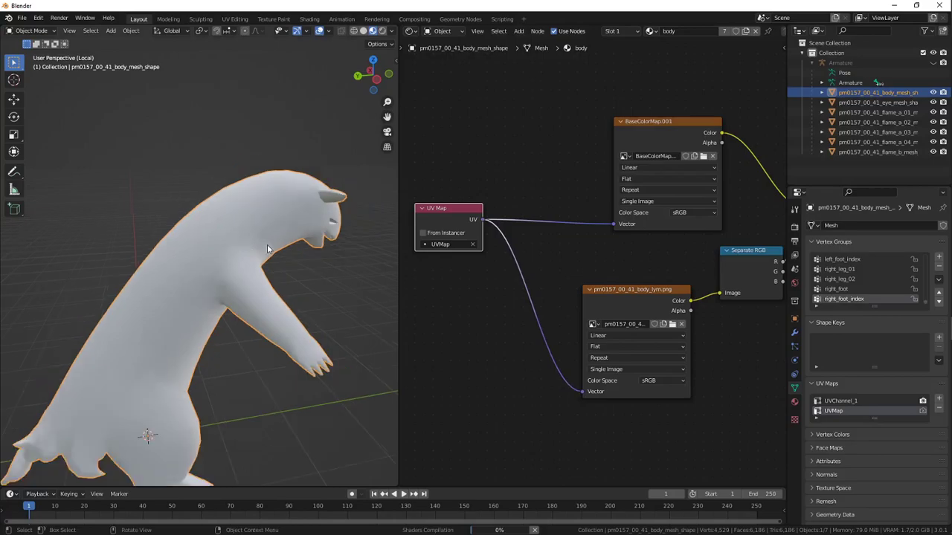
{"action": "middle_click_drag", "start_coordinate": [256, 267], "coordinate": [152, 176]}
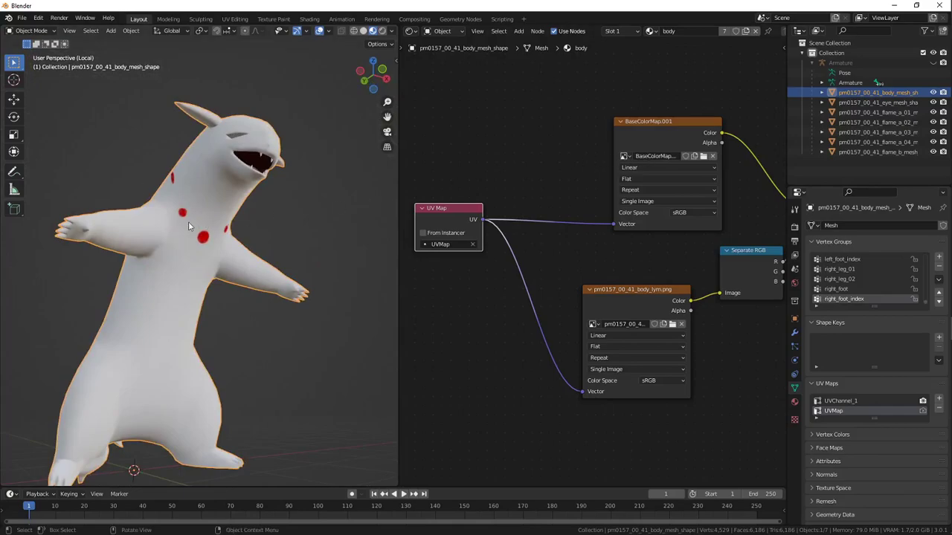
{"action": "middle_click_drag", "start_coordinate": [189, 226], "coordinate": [61, 172]}
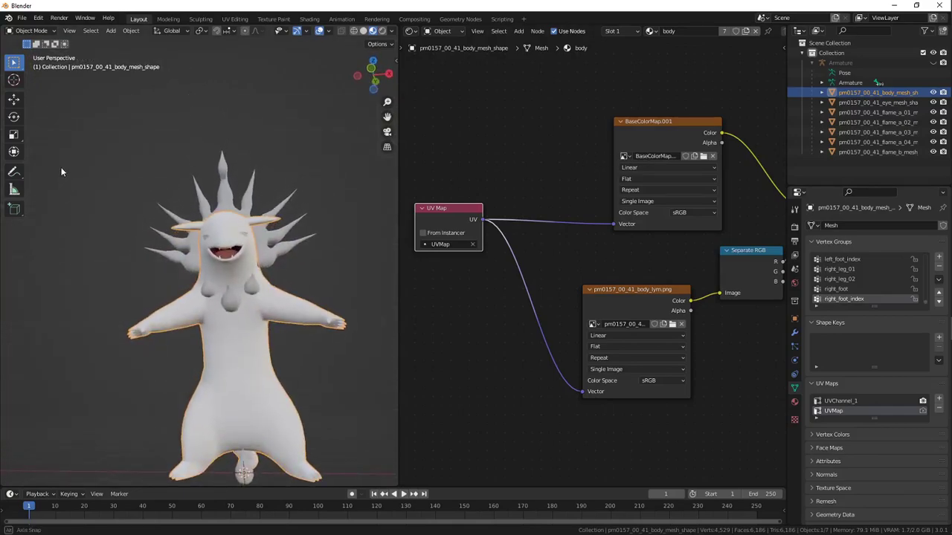
Compare the isolated body mesh with the full model by switching Local View on and off
{"action": "key", "text": "KP_Divide"}
{"action": "middle_click_drag", "start_coordinate": [209, 230], "coordinate": [223, 237]}
{"action": "scroll", "coordinate": [222, 235], "scroll_direction": "up", "scroll_amount": 4}
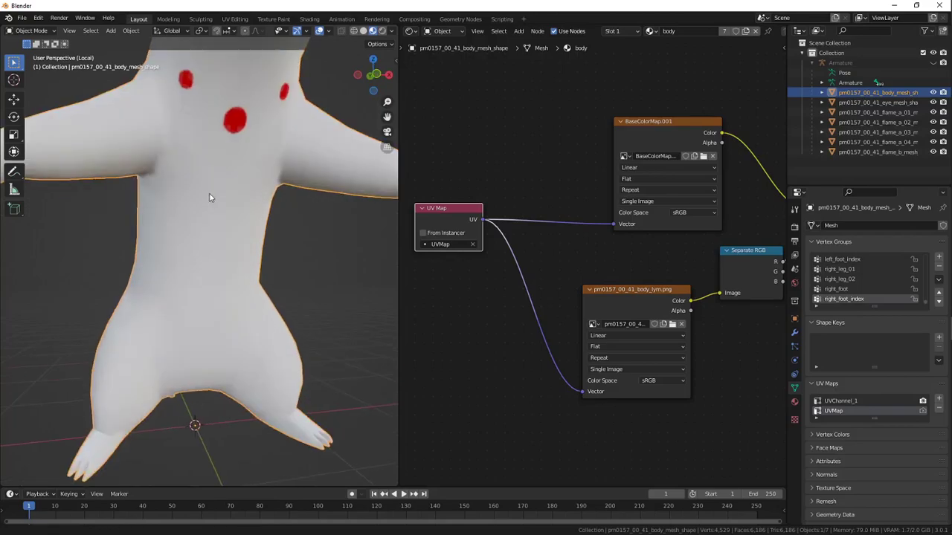
{"action": "middle_click_drag", "start_coordinate": [211, 194], "coordinate": [220, 270], "text": "shift"}
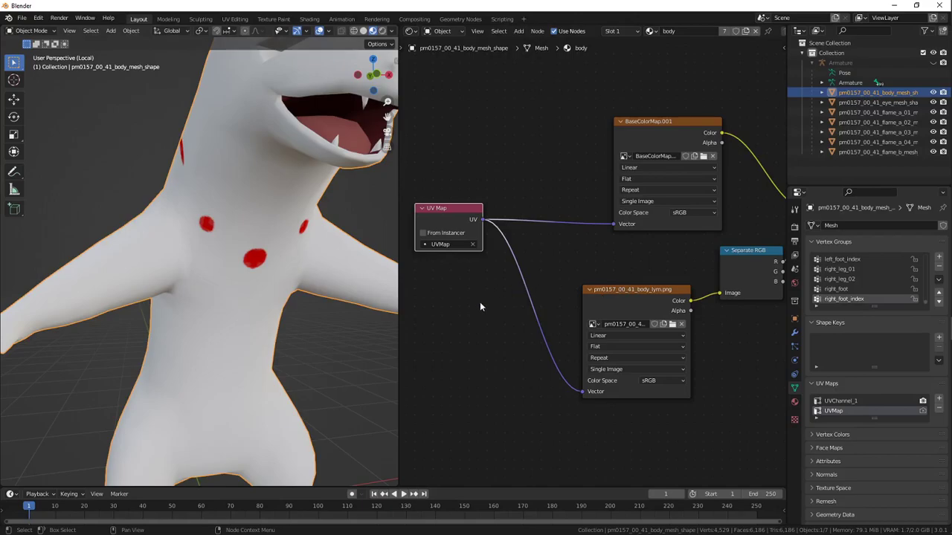
{"action": "key", "text": "KP_Divide"}
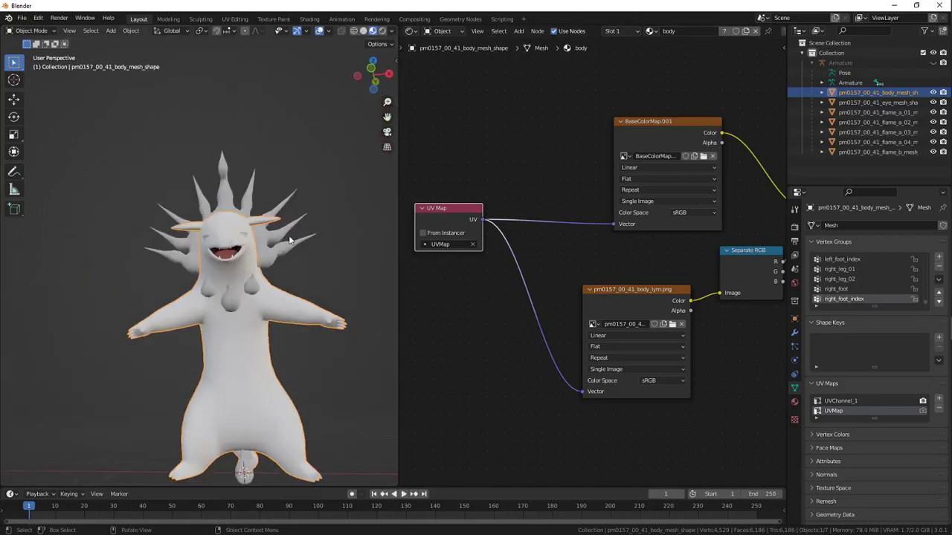
{"action": "key", "text": "KP_Divide"}
{"action": "key", "text": "KP_Divide"}
Isolate the body mesh in Local View
{"action": "left_click", "coordinate": [69, 30]}
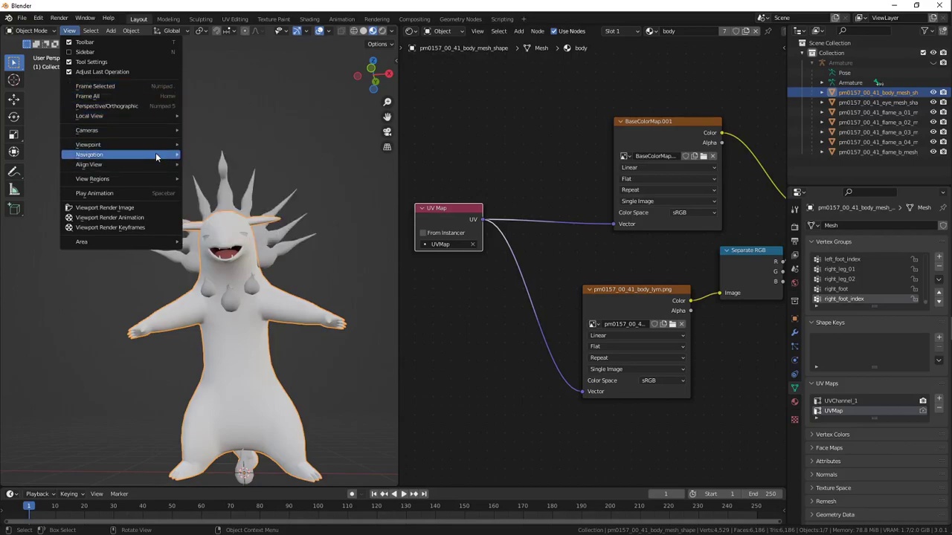
{"action": "mouse_move", "coordinate": [160, 145]}
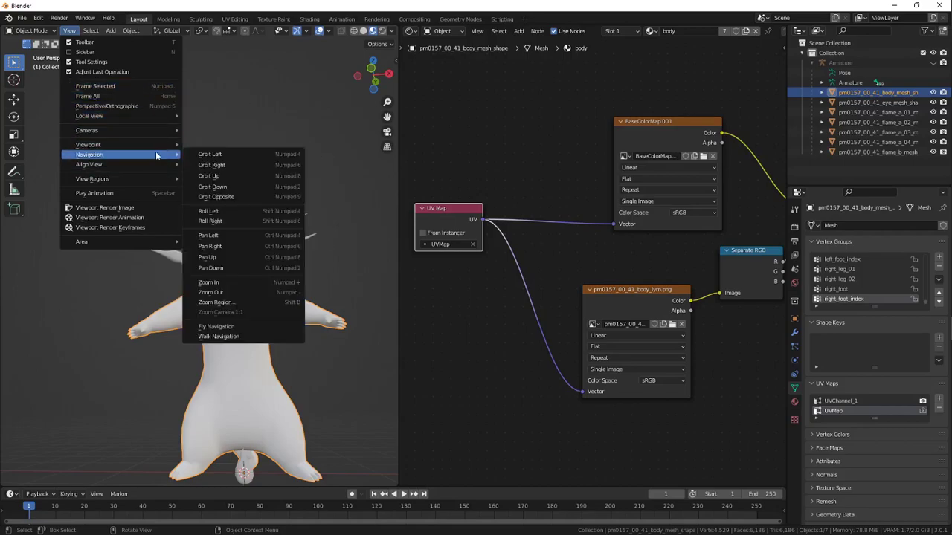
{"action": "mouse_move", "coordinate": [153, 164]}
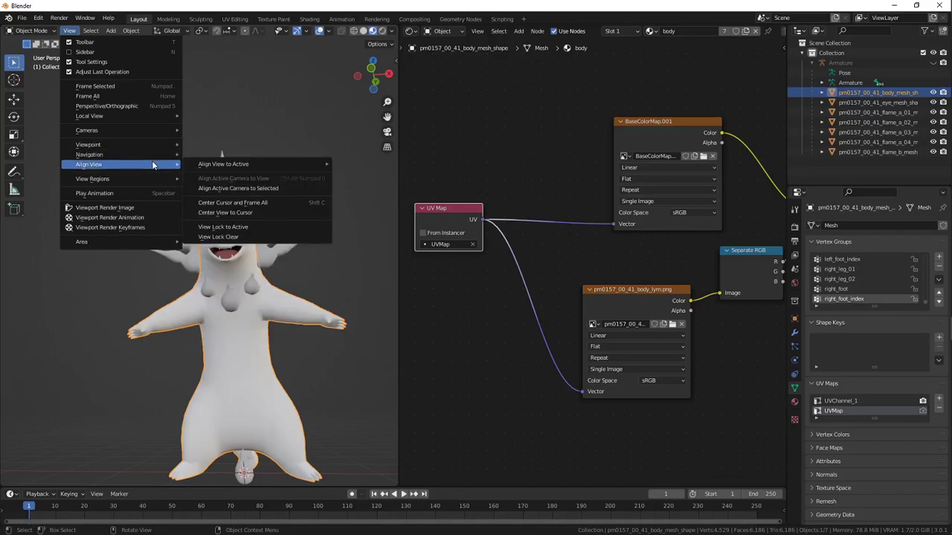
{"action": "mouse_move", "coordinate": [145, 122]}
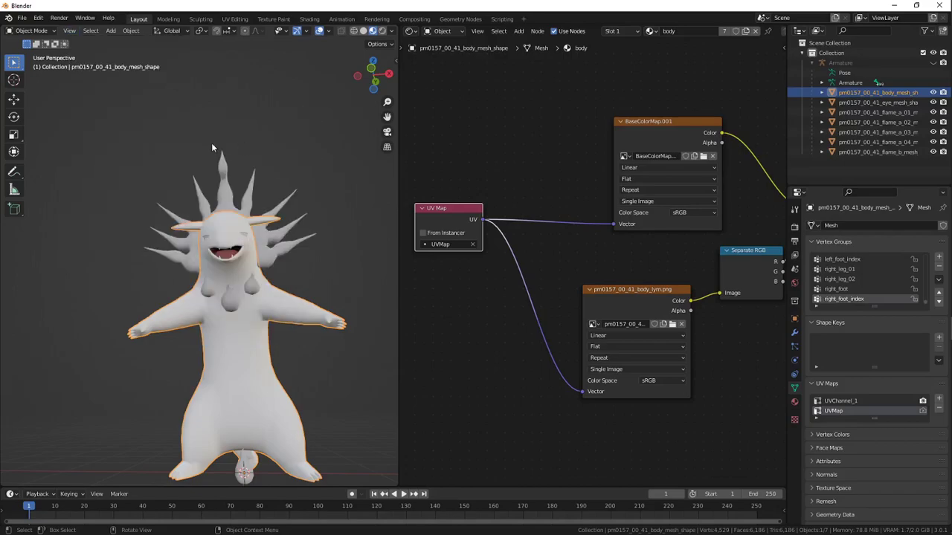
{"action": "middle_click_drag", "start_coordinate": [200, 154], "coordinate": [227, 198]}
{"action": "key", "text": "KP_Divide"}
{"action": "scroll", "coordinate": [237, 196], "scroll_direction": "up", "scroll_amount": 2}
{"action": "scroll", "coordinate": [271, 211], "scroll_direction": "down", "scroll_amount": 1}
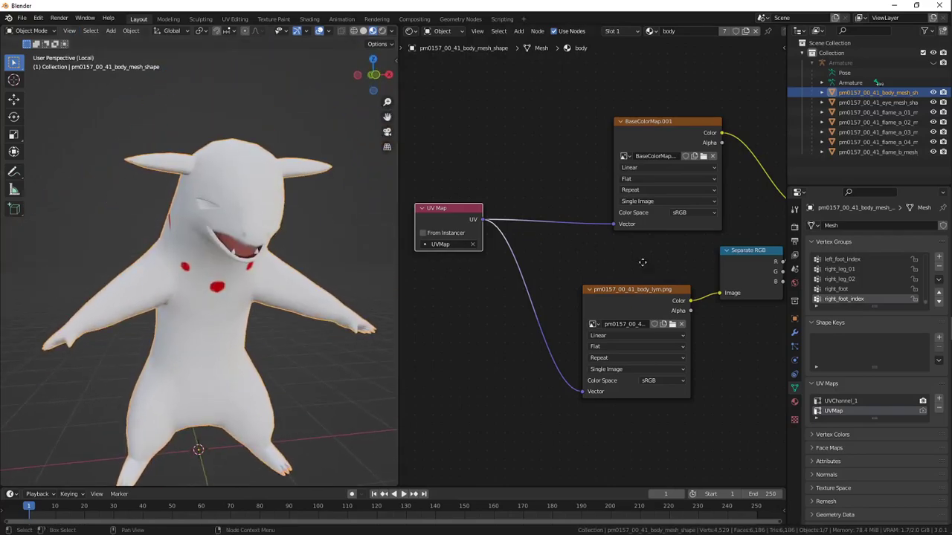
Duplicate the red Mix node, insert the copy after it, and connect Separate RGB's G output to the copy's Fac
{"action": "middle_click_drag", "start_coordinate": [642, 262], "coordinate": [543, 269]}
{"action": "key", "text": "shift+d"}
{"action": "left_click", "coordinate": [671, 218]}
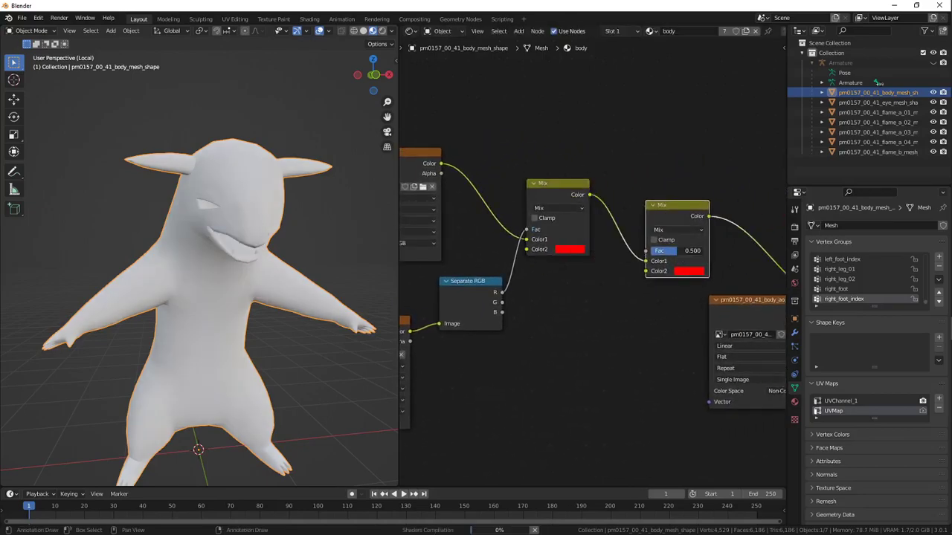
{"action": "left_click_drag", "start_coordinate": [669, 251], "coordinate": [648, 255]}
{"action": "left_click_drag", "start_coordinate": [497, 303], "coordinate": [646, 251]}
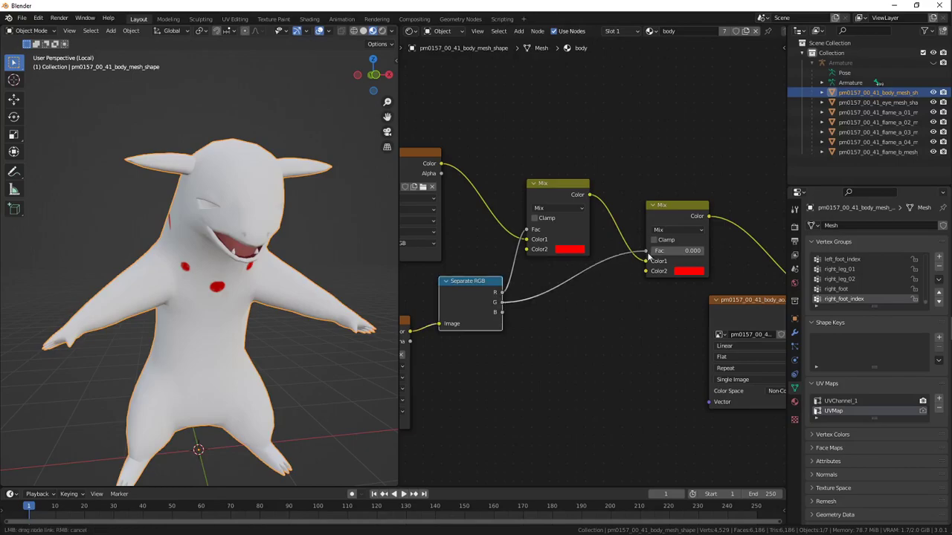
Set Color2 of the second Mix node to pure green, with G 1.000 and R and B 0.000
{"action": "left_click", "coordinate": [691, 271]}
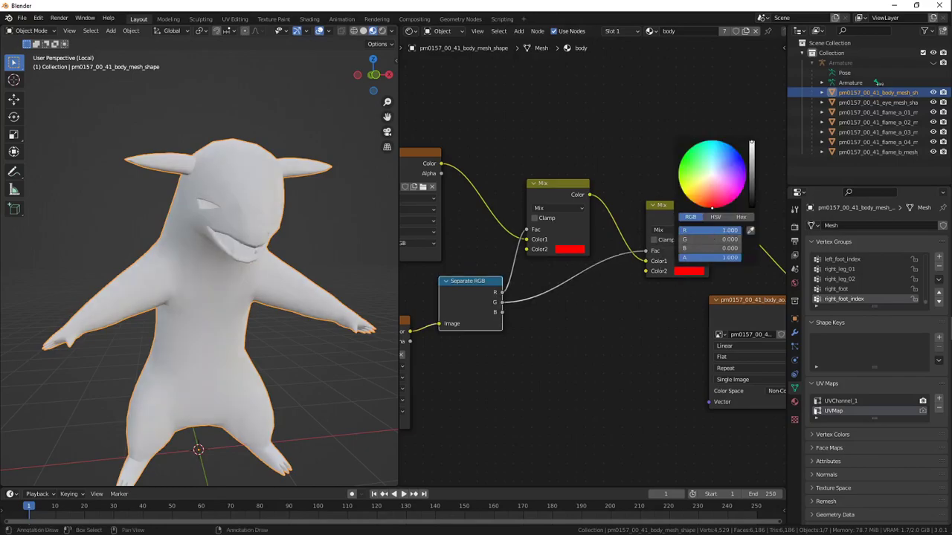
{"action": "left_click_drag", "start_coordinate": [714, 230], "coordinate": [740, 240]}
{"action": "scroll", "coordinate": [298, 182], "scroll_direction": "down", "scroll_amount": 1}
{"action": "mouse_move", "coordinate": [272, 167]}
{"action": "middle_mouse_down"}
{"action": "mouse_move", "coordinate": [263, 181]}
{"action": "mouse_move", "coordinate": [285, 170]}
{"action": "mouse_move", "coordinate": [276, 172]}
{"action": "middle_mouse_up"}
Move the ambient occlusion texture and Multiply nodes farther from the Mix nodes to make room in the chain
{"action": "middle_click_drag", "start_coordinate": [649, 286], "coordinate": [500, 255]}
{"action": "scroll", "coordinate": [632, 267], "scroll_direction": "down", "scroll_amount": 5}
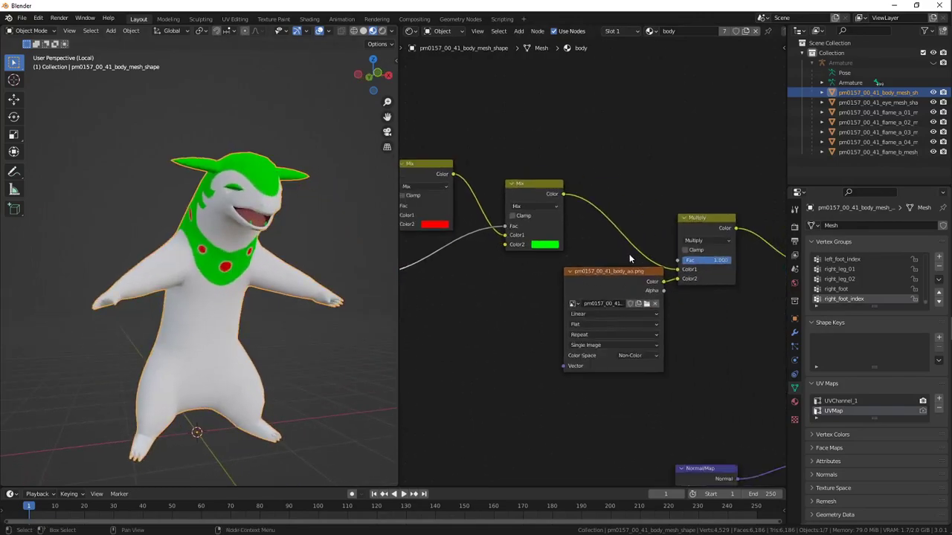
{"action": "middle_click_drag", "start_coordinate": [568, 211], "coordinate": [683, 233]}
{"action": "left_click_drag", "start_coordinate": [461, 206], "coordinate": [723, 306]}
{"action": "left_click_drag", "start_coordinate": [665, 256], "coordinate": [590, 231]}
{"action": "left_click_drag", "start_coordinate": [560, 324], "coordinate": [478, 294]}
Duplicate the green Mix node, insert the copy before Multiply, and connect Separate RGB's B output to the copy's Fac
{"action": "scroll", "coordinate": [612, 272], "scroll_direction": "up", "scroll_amount": 2}
{"action": "middle_click_drag", "start_coordinate": [683, 279], "coordinate": [554, 289]}
{"action": "key", "text": "shift+d"}
{"action": "left_click", "coordinate": [604, 251]}
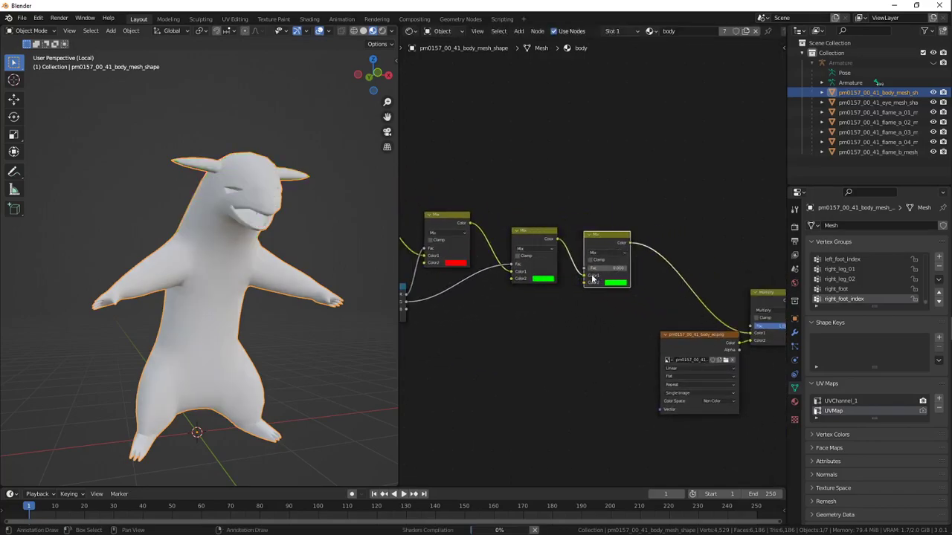
{"action": "middle_click_drag", "start_coordinate": [423, 299], "coordinate": [480, 287]}
{"action": "left_click_drag", "start_coordinate": [464, 300], "coordinate": [641, 257]}
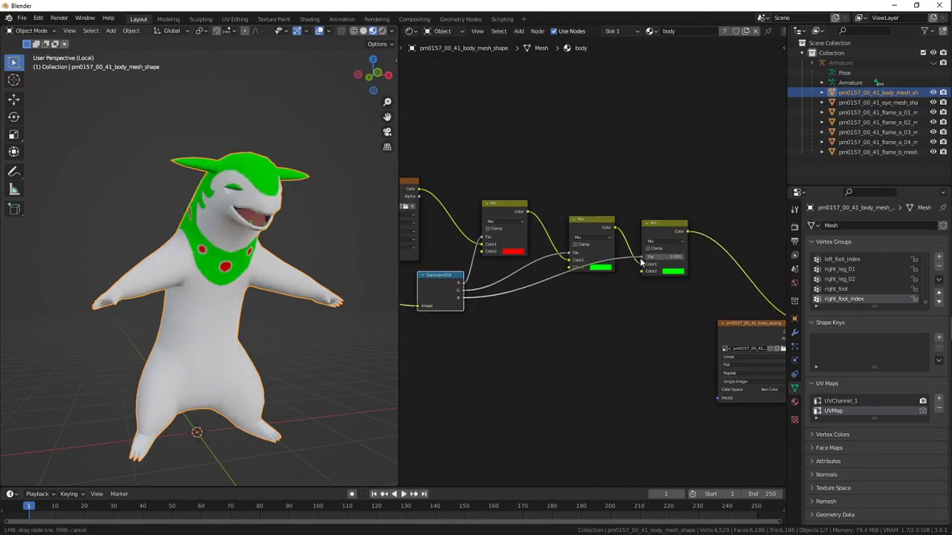
Set Color2 of the third Mix node to pure blue
{"action": "scroll", "coordinate": [605, 264], "scroll_direction": "up", "scroll_amount": 1}
{"action": "middle_click_drag", "start_coordinate": [605, 264], "coordinate": [589, 268]}
{"action": "left_click", "coordinate": [646, 283]}
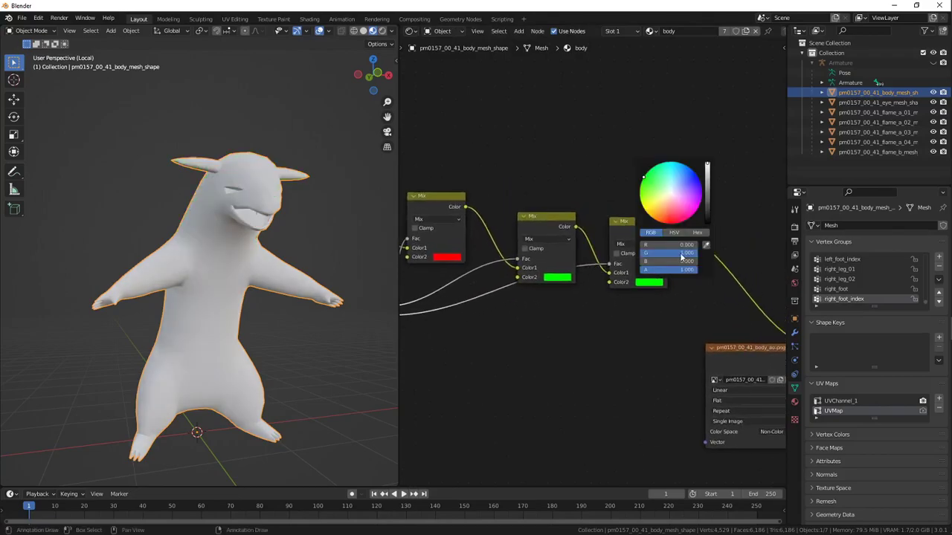
{"action": "mouse_move", "coordinate": [685, 255]}
{"action": "left_mouse_down"}
{"action": "mouse_move", "coordinate": [627, 255]}
{"action": "mouse_move", "coordinate": [718, 262]}
{"action": "left_mouse_up"}
{"action": "middle_click_drag", "start_coordinate": [256, 202], "coordinate": [264, 260]}
Duplicate the blue Mix node, insert the copy before Multiply, and connect the body_lym texture's Alpha output to the copy's Fac
{"action": "middle_click_drag", "start_coordinate": [627, 312], "coordinate": [716, 270]}
{"action": "scroll", "coordinate": [654, 308], "scroll_direction": "down", "scroll_amount": 4}
{"action": "middle_click_drag", "start_coordinate": [628, 255], "coordinate": [564, 251]}
{"action": "mouse_move", "coordinate": [682, 202]}
{"action": "left_mouse_down"}
{"action": "mouse_move", "coordinate": [682, 218]}
{"action": "mouse_move", "coordinate": [701, 238]}
{"action": "left_mouse_up"}
{"action": "key", "text": "shift+d"}
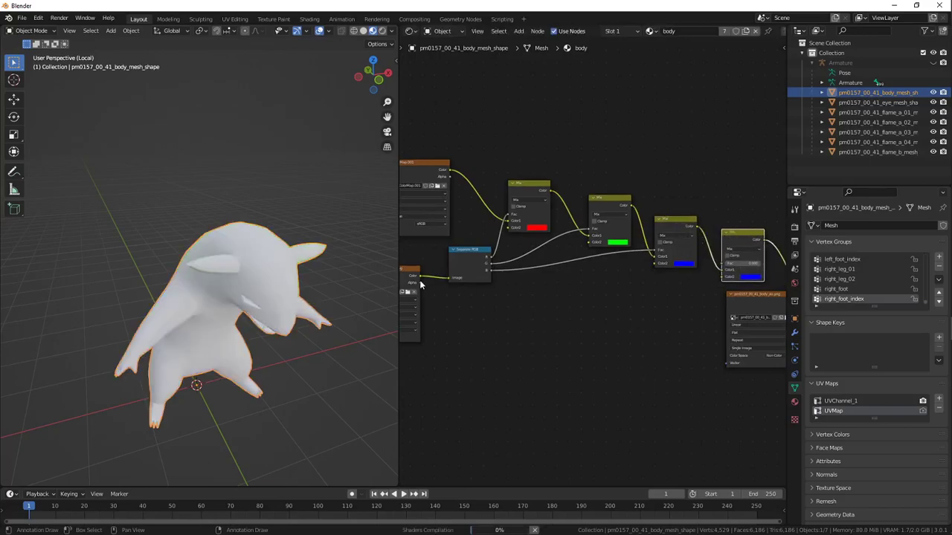
{"action": "mouse_move", "coordinate": [420, 287]}
{"action": "left_mouse_down"}
{"action": "mouse_move", "coordinate": [714, 282]}
{"action": "mouse_move", "coordinate": [724, 268]}
{"action": "left_mouse_up"}
Set Color2 of the fourth Mix node to yellow
{"action": "middle_click_drag", "start_coordinate": [372, 248], "coordinate": [274, 195]}
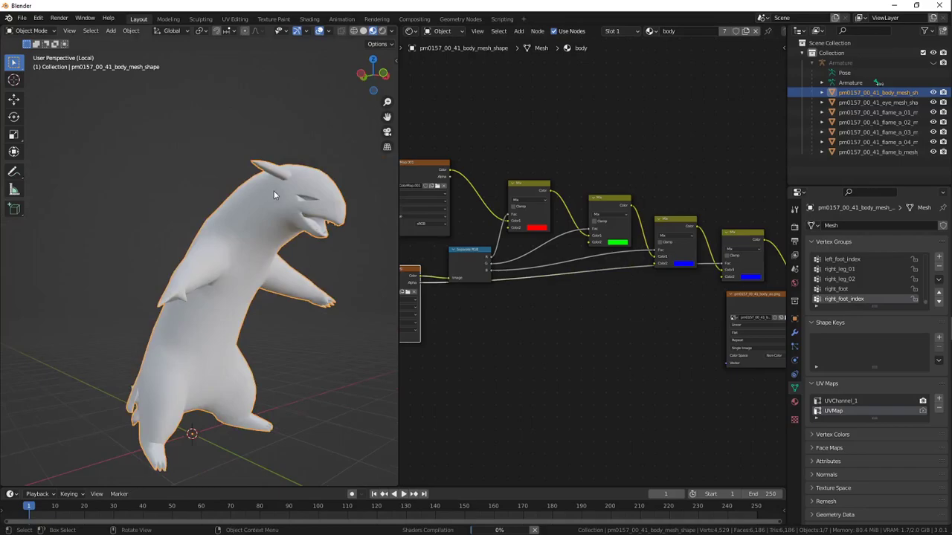
{"action": "middle_click_drag", "start_coordinate": [639, 263], "coordinate": [535, 264]}
{"action": "left_click", "coordinate": [648, 277]}
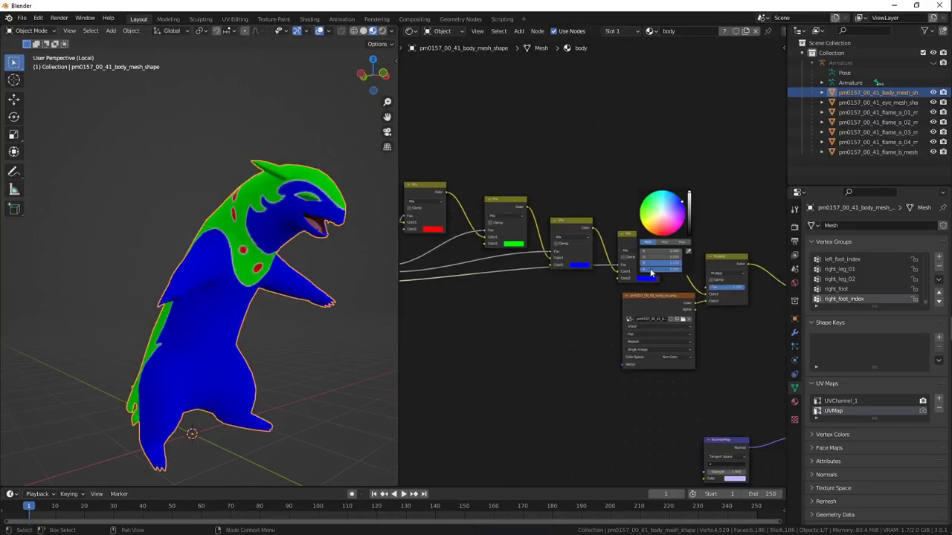
{"action": "left_click_drag", "start_coordinate": [664, 264], "coordinate": [683, 253]}
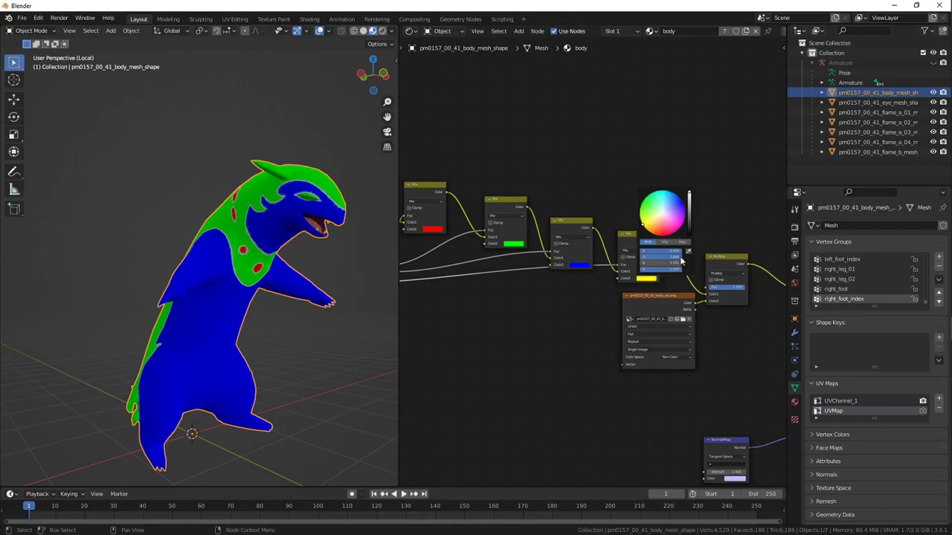
Examine where each mask color falls on the body mesh and review the Mix node chain
{"action": "scroll", "coordinate": [236, 206], "scroll_direction": "up", "scroll_amount": 4}
{"action": "middle_click_drag", "start_coordinate": [236, 206], "coordinate": [249, 260]}
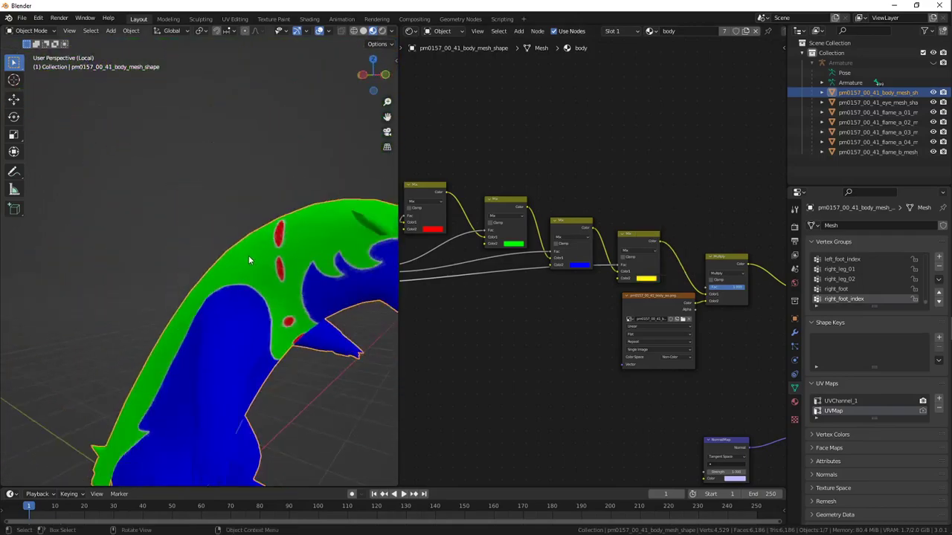
{"action": "scroll", "coordinate": [248, 255], "scroll_direction": "down", "scroll_amount": 3}
{"action": "middle_click_drag", "start_coordinate": [189, 191], "coordinate": [123, 249]}
{"action": "scroll", "coordinate": [223, 240], "scroll_direction": "up", "scroll_amount": 4}
{"action": "middle_click_drag", "start_coordinate": [223, 240], "coordinate": [127, 249]}
{"action": "middle_click_drag", "start_coordinate": [479, 275], "coordinate": [649, 292]}
{"action": "scroll", "coordinate": [578, 274], "scroll_direction": "down", "scroll_amount": 1}
{"action": "scroll", "coordinate": [569, 281], "scroll_direction": "up", "scroll_amount": 4}
{"action": "scroll", "coordinate": [560, 287], "scroll_direction": "down", "scroll_amount": 1}
{"action": "scroll", "coordinate": [611, 287], "scroll_direction": "up", "scroll_amount": 1}
{"action": "middle_click_drag", "start_coordinate": [538, 291], "coordinate": [644, 295]}
{"action": "scroll", "coordinate": [650, 296], "scroll_direction": "down", "scroll_amount": 3}
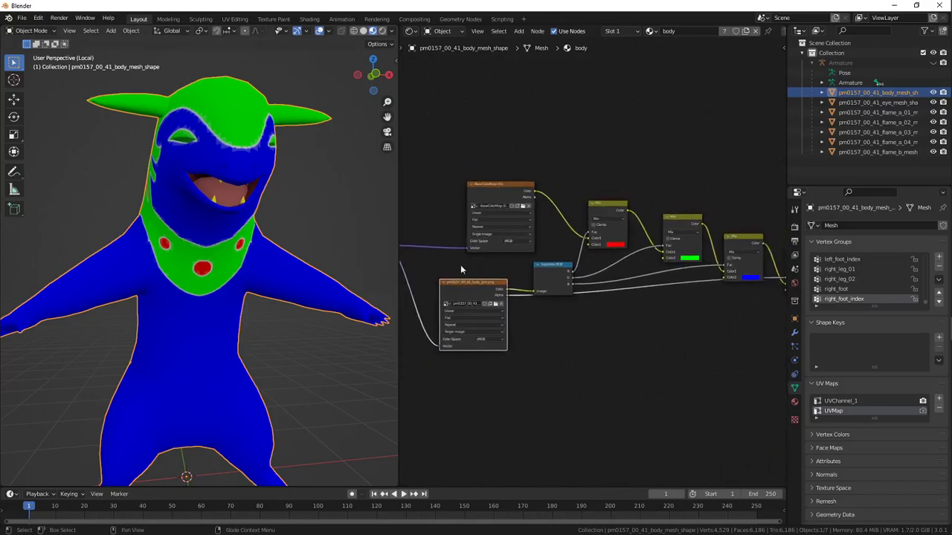
Duplicate the body_lym image texture node and load pm0157_00_41_body_nrm.png into the copy
{"action": "middle_click_drag", "start_coordinate": [554, 292], "coordinate": [491, 253]}
{"action": "key", "text": "shift+d"}
{"action": "left_click", "coordinate": [681, 323]}
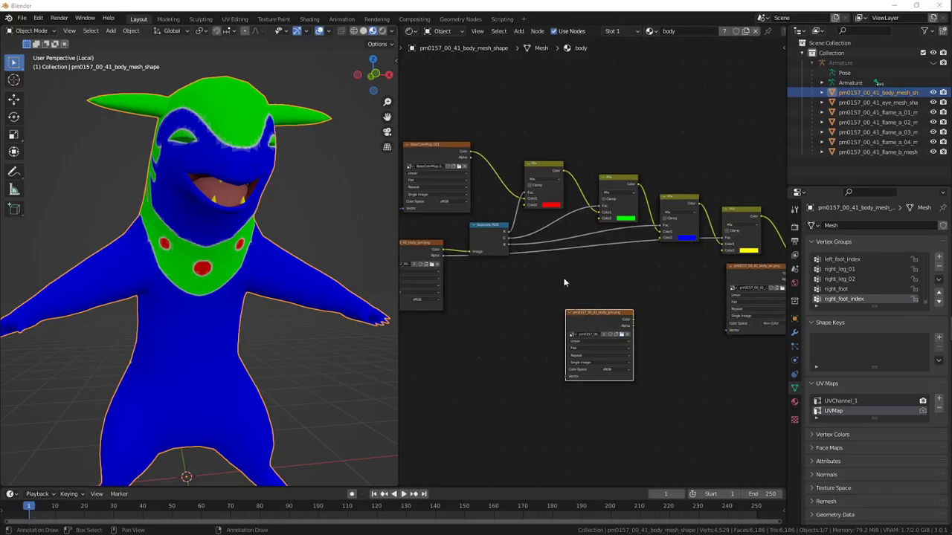
{"action": "left_click", "coordinate": [564, 283]}
{"action": "left_click", "coordinate": [621, 334]}
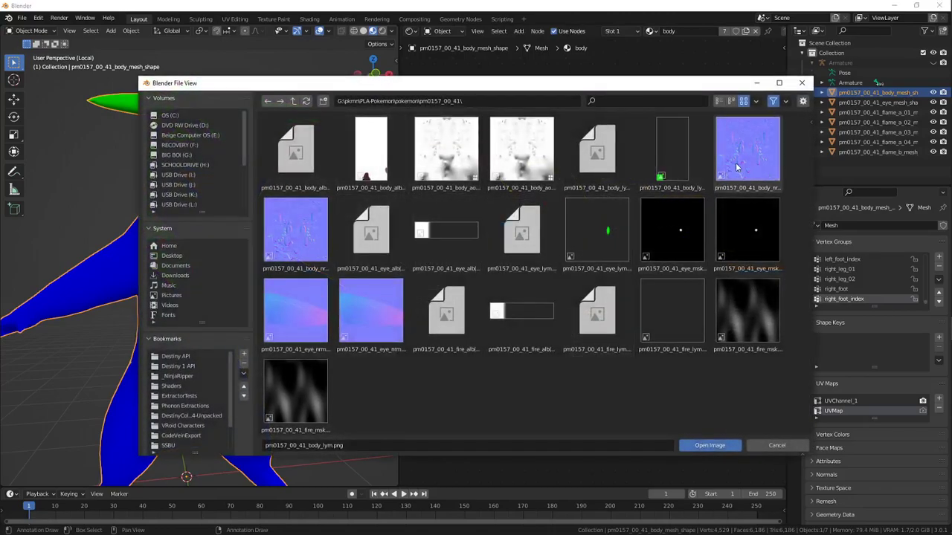
{"action": "double_click", "coordinate": [301, 238]}
Place the normal texture node beside the Normal Map node and connect its Color output to the Normal Map's Color input
{"action": "middle_click_drag", "start_coordinate": [566, 284], "coordinate": [534, 182]}
{"action": "scroll", "coordinate": [564, 238], "scroll_direction": "down", "scroll_amount": 1}
{"action": "middle_click_drag", "start_coordinate": [564, 237], "coordinate": [432, 216]}
{"action": "key", "text": "g"}
{"action": "left_click", "coordinate": [545, 301]}
{"action": "scroll", "coordinate": [544, 291], "scroll_direction": "up", "scroll_amount": 2}
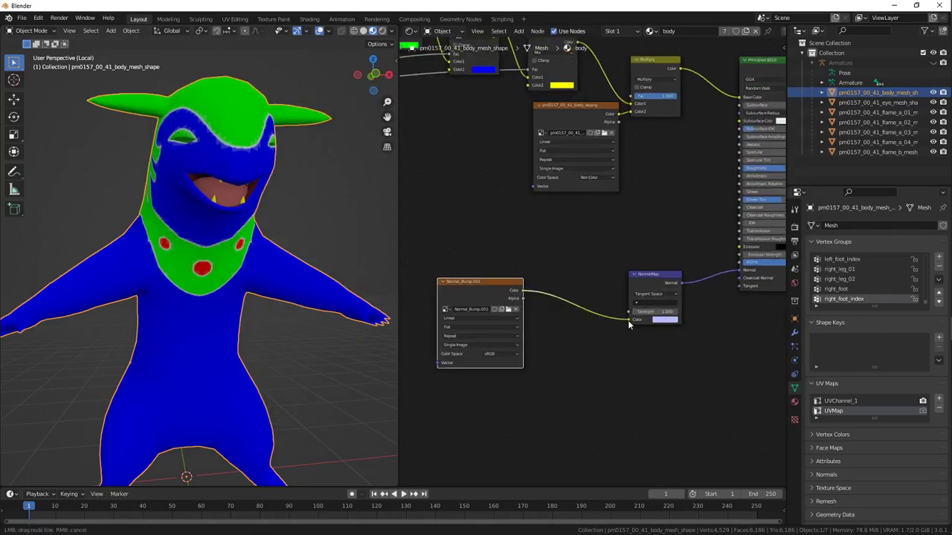
{"action": "left_click_drag", "start_coordinate": [628, 320], "coordinate": [629, 320]}
Set the normal texture's color space to Non-Color
{"action": "left_click", "coordinate": [509, 313]}
{"action": "left_click", "coordinate": [510, 338]}
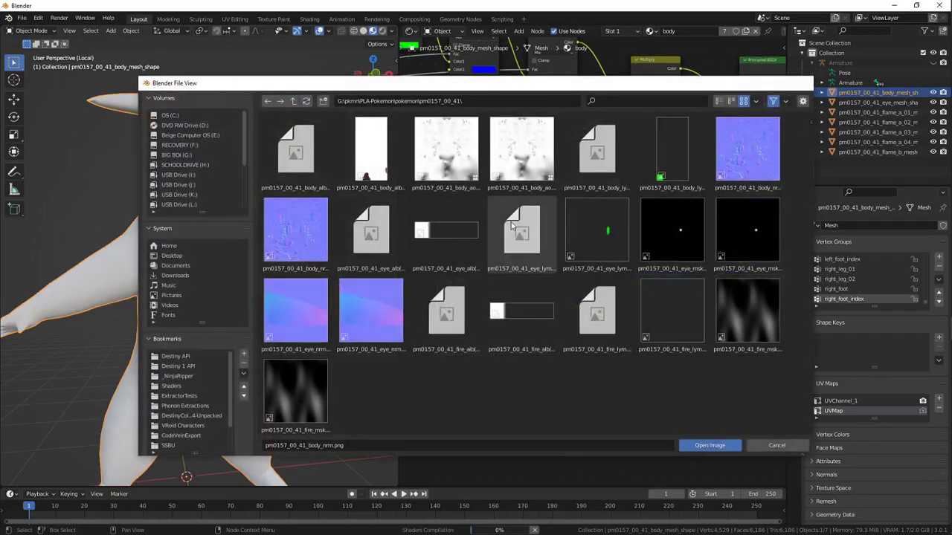
{"action": "double_click", "coordinate": [510, 342]}
{"action": "left_click", "coordinate": [504, 384]}
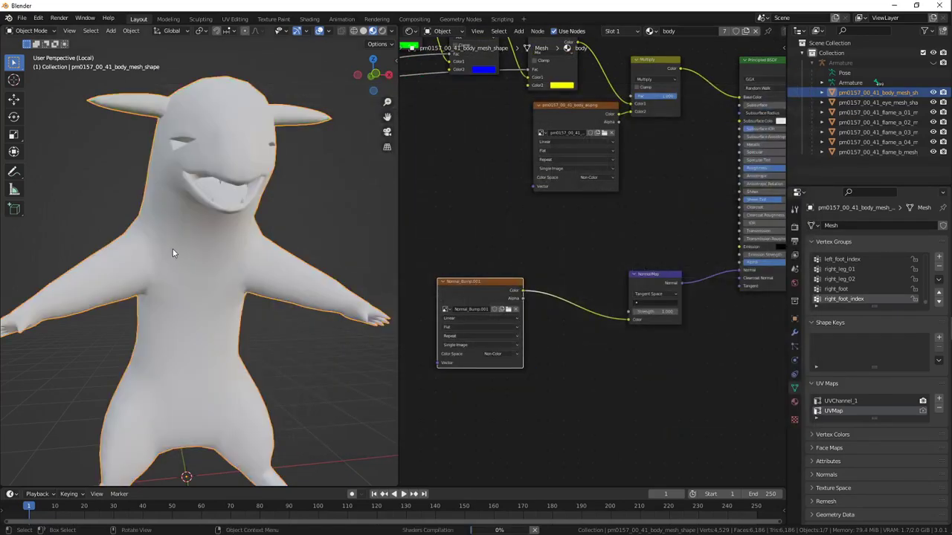
Exit local view so the flame meshes show again, and examine the mask colors on the head and the Mix node chain
{"action": "middle_click_drag", "start_coordinate": [178, 256], "coordinate": [209, 222]}
{"action": "scroll", "coordinate": [215, 215], "scroll_direction": "down", "scroll_amount": 3}
{"action": "scroll", "coordinate": [213, 222], "scroll_direction": "up", "scroll_amount": 4}
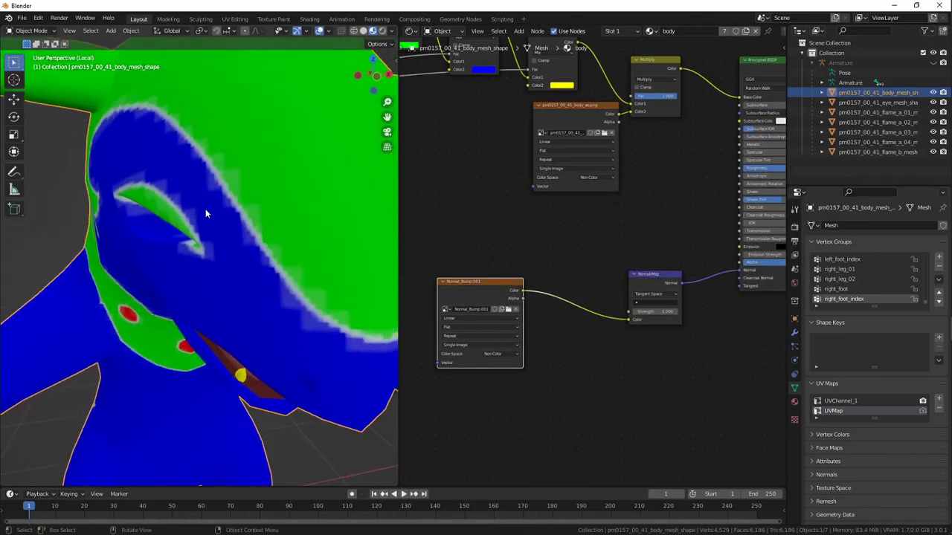
{"action": "key", "text": "KP_Divide"}
{"action": "key", "text": "KP_Divide"}
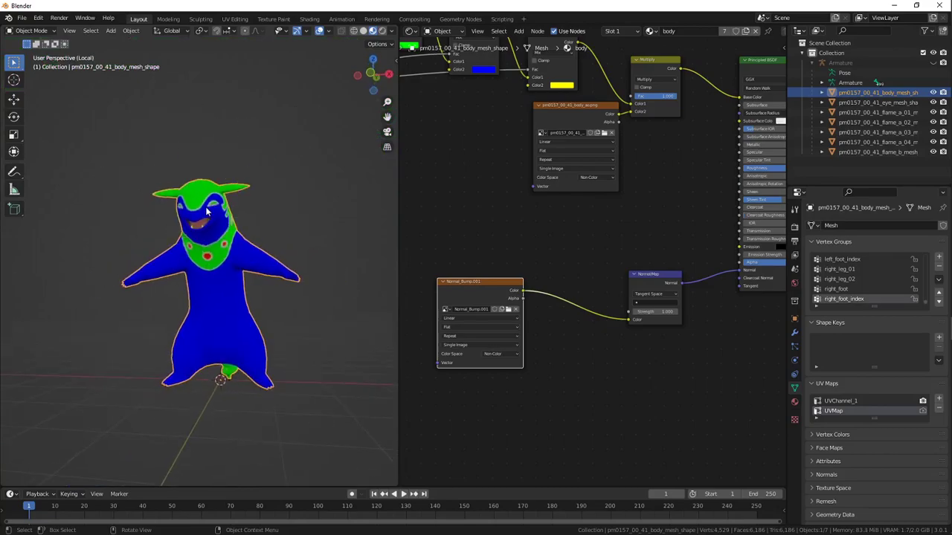
{"action": "scroll", "coordinate": [216, 180], "scroll_direction": "up", "scroll_amount": 6}
{"action": "key", "text": "KP_Divide"}
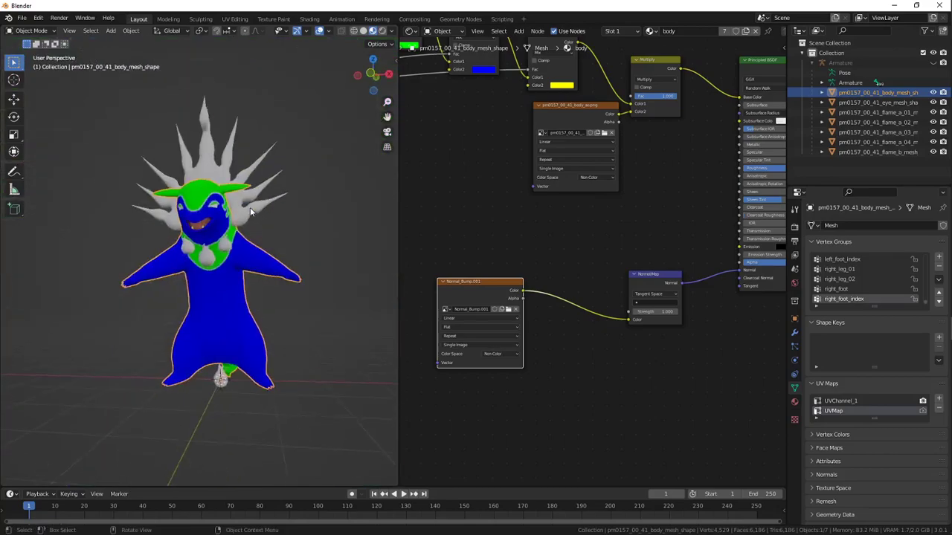
{"action": "scroll", "coordinate": [249, 206], "scroll_direction": "up", "scroll_amount": 6}
{"action": "middle_click_drag", "start_coordinate": [249, 205], "coordinate": [298, 237]}
{"action": "scroll", "coordinate": [511, 191], "scroll_direction": "down", "scroll_amount": 2}
{"action": "middle_click_drag", "start_coordinate": [511, 191], "coordinate": [781, 326]}
{"action": "scroll", "coordinate": [594, 226], "scroll_direction": "up", "scroll_amount": 3}
{"action": "middle_click_drag", "start_coordinate": [593, 226], "coordinate": [567, 256]}
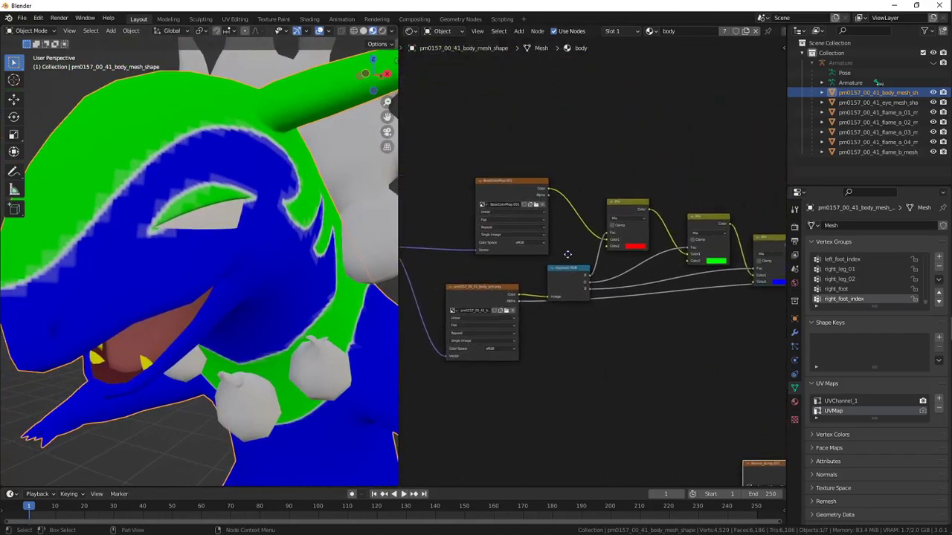
Try black as the first Mix node's Color1 in place of the base color texture
{"action": "left_click_drag", "start_coordinate": [586, 236], "coordinate": [540, 219]}
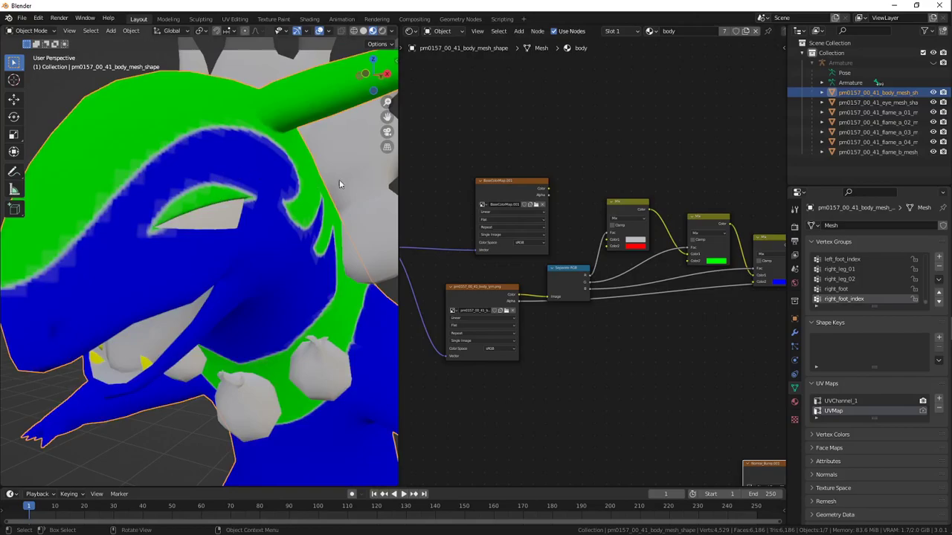
{"action": "left_click", "coordinate": [637, 246]}
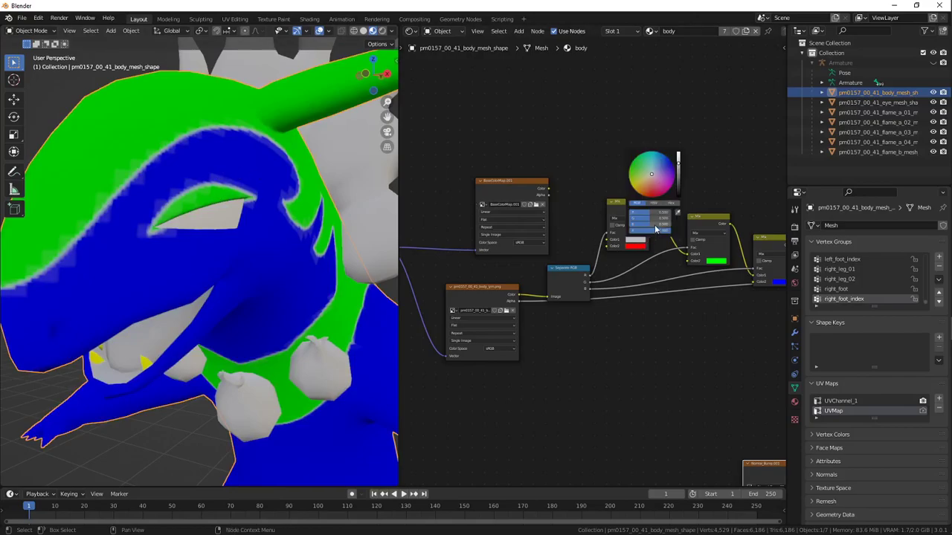
{"action": "left_click_drag", "start_coordinate": [656, 230], "coordinate": [632, 215]}
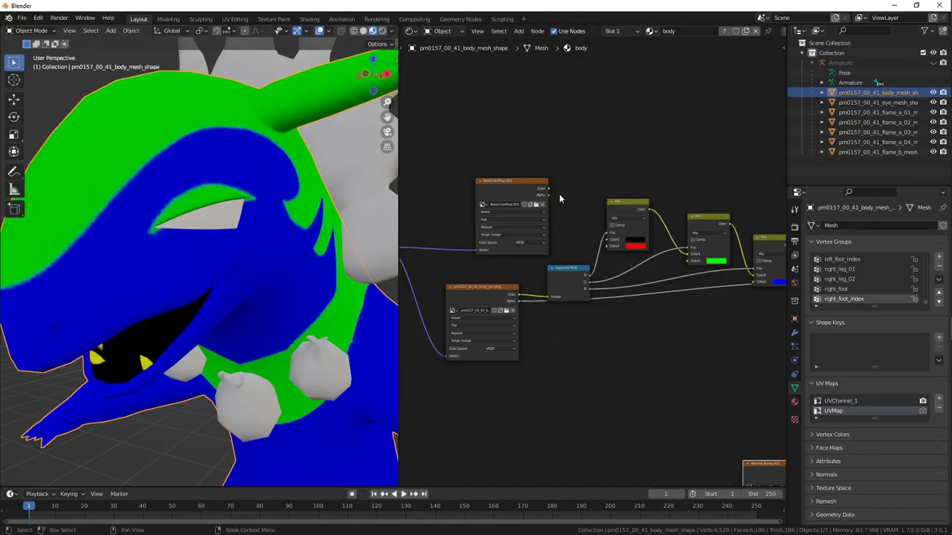
Reconnect the base color texture's Color output to the first Mix node's Color1 input
{"action": "left_click_drag", "start_coordinate": [547, 190], "coordinate": [593, 240]}
{"action": "middle_click_drag", "start_coordinate": [516, 181], "coordinate": [591, 194]}
{"action": "left_click_drag", "start_coordinate": [591, 194], "coordinate": [556, 186]}
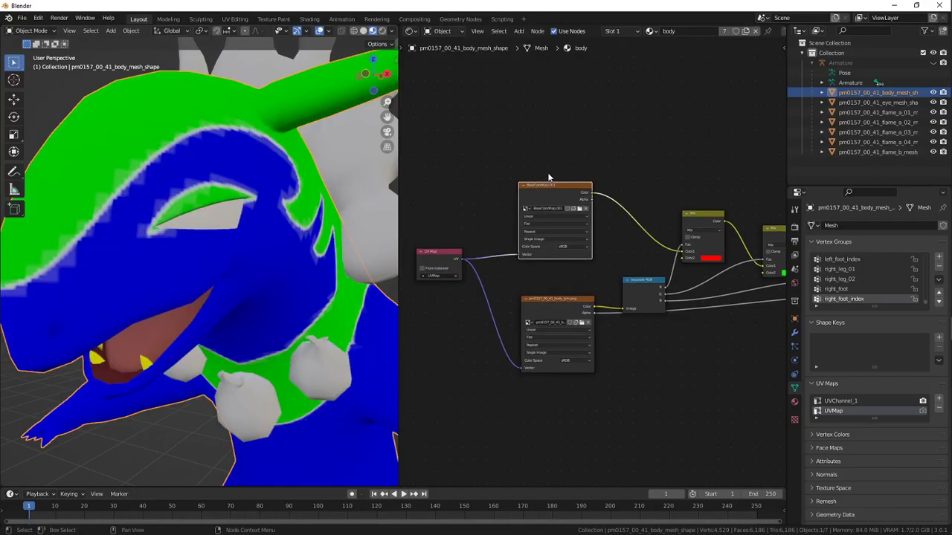
Examine the head, eyes and mouth on the mesh against the base color texture and Mix node chain
{"action": "scroll", "coordinate": [227, 159], "scroll_direction": "down", "scroll_amount": 4}
{"action": "mouse_move", "coordinate": [227, 160]}
{"action": "middle_mouse_down"}
{"action": "mouse_move", "coordinate": [312, 157]}
{"action": "mouse_move", "coordinate": [239, 147]}
{"action": "middle_mouse_up"}
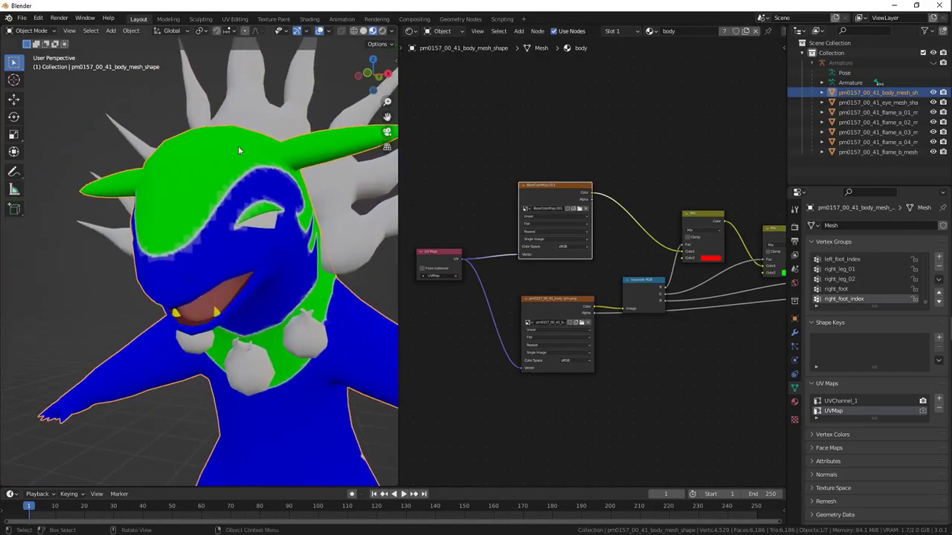
{"action": "middle_click_drag", "start_coordinate": [586, 216], "coordinate": [520, 203]}
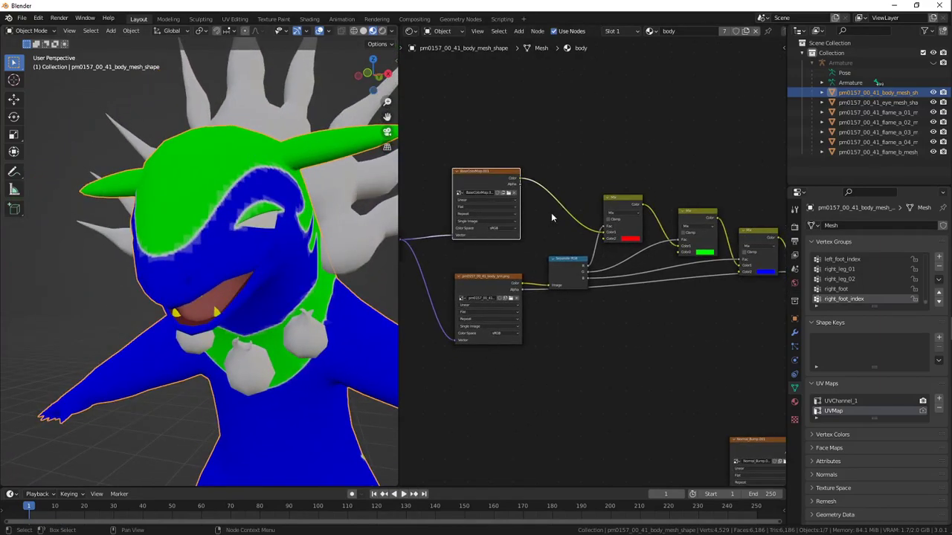
{"action": "scroll", "coordinate": [551, 212], "scroll_direction": "up", "scroll_amount": 1}
{"action": "middle_click_drag", "start_coordinate": [302, 168], "coordinate": [279, 161]}
{"action": "scroll", "coordinate": [282, 162], "scroll_direction": "up", "scroll_amount": 3}
{"action": "scroll", "coordinate": [302, 151], "scroll_direction": "down", "scroll_amount": 3}
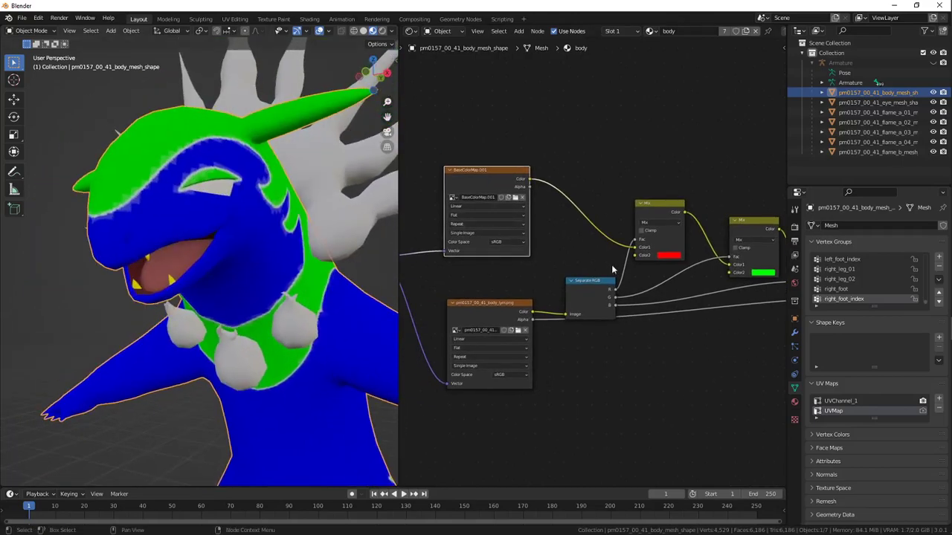
Shift the Separate RGB node and the body_lym texture node slightly within the node layout
{"action": "scroll", "coordinate": [614, 270], "scroll_direction": "down", "scroll_amount": 1}
{"action": "middle_click_drag", "start_coordinate": [677, 302], "coordinate": [552, 213]}
{"action": "left_click_drag", "start_coordinate": [468, 203], "coordinate": [465, 180]}
{"action": "left_click_drag", "start_coordinate": [409, 215], "coordinate": [407, 195]}
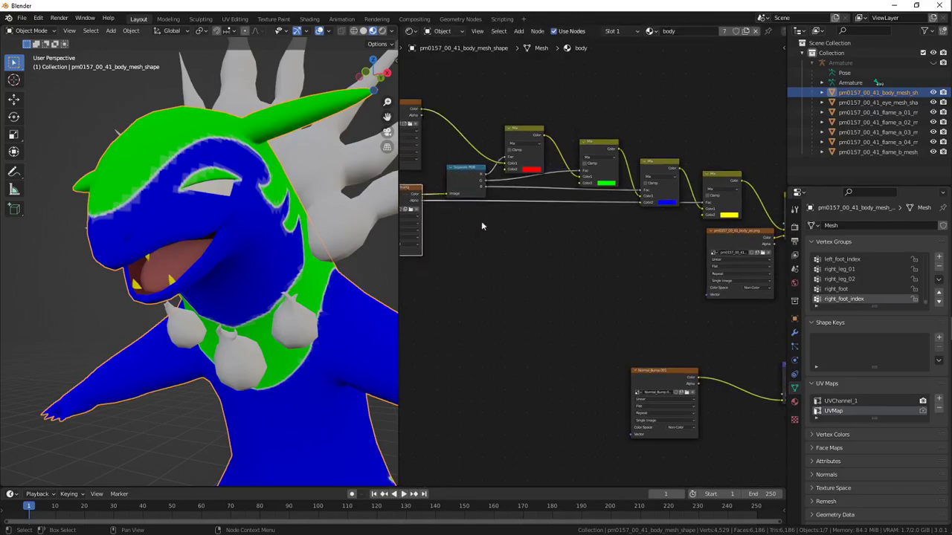
Duplicate the body_ao image texture node and check the pm0157_00_41 folder for other body textures without loading one
{"action": "scroll", "coordinate": [658, 263], "scroll_direction": "down", "scroll_amount": 1}
{"action": "middle_click_drag", "start_coordinate": [663, 263], "coordinate": [582, 218]}
{"action": "scroll", "coordinate": [578, 200], "scroll_direction": "up", "scroll_amount": 1}
{"action": "key", "text": "shift+d"}
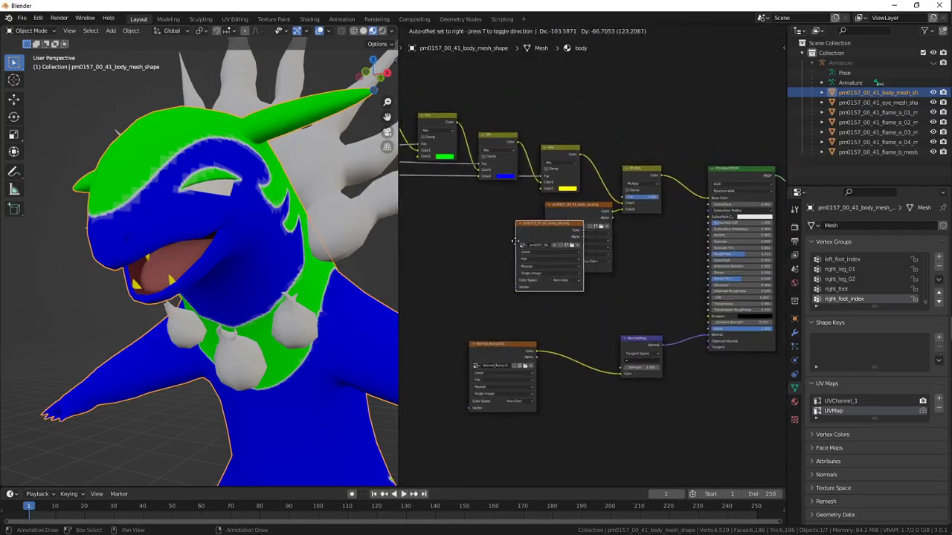
{"action": "left_click", "coordinate": [543, 264]}
{"action": "left_click", "coordinate": [548, 264]}
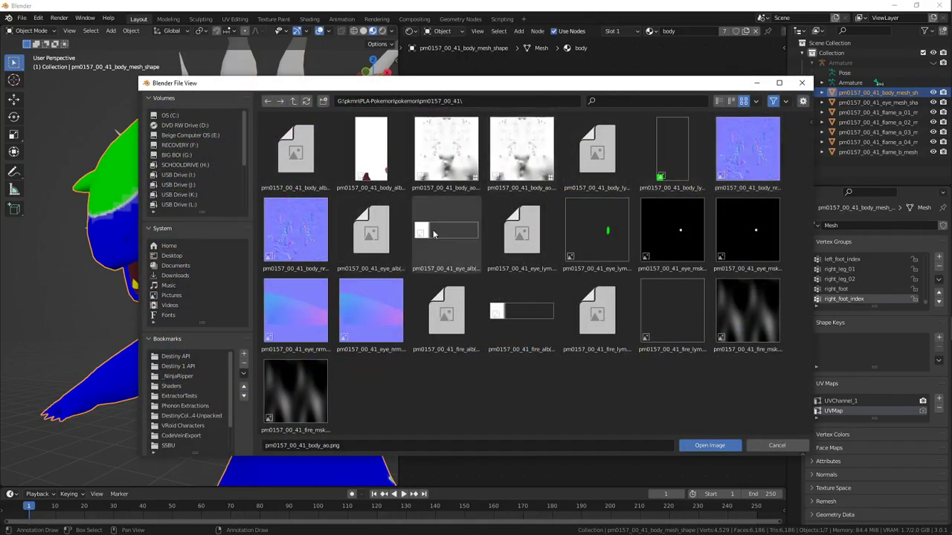
{"action": "left_click", "coordinate": [790, 443]}
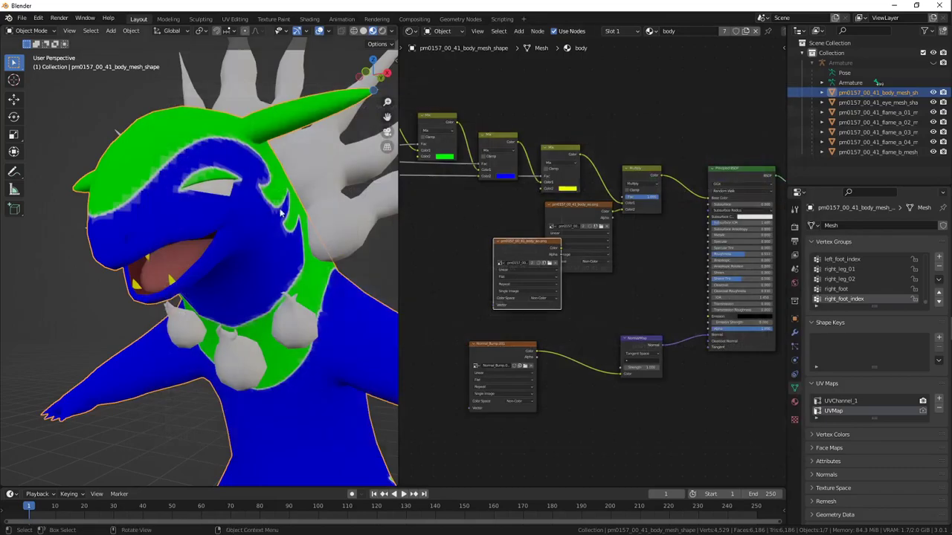
Show the body mesh's material slots and select the r_eye material for editing
{"action": "middle_click_drag", "start_coordinate": [230, 195], "coordinate": [277, 223]}
{"action": "scroll", "coordinate": [290, 211], "scroll_direction": "down", "scroll_amount": 2}
{"action": "scroll", "coordinate": [321, 244], "scroll_direction": "down", "scroll_amount": 1}
{"action": "mouse_move", "coordinate": [322, 244]}
{"action": "middle_mouse_down"}
{"action": "mouse_move", "coordinate": [176, 248]}
{"action": "mouse_move", "coordinate": [270, 228]}
{"action": "mouse_move", "coordinate": [309, 238]}
{"action": "middle_mouse_up"}
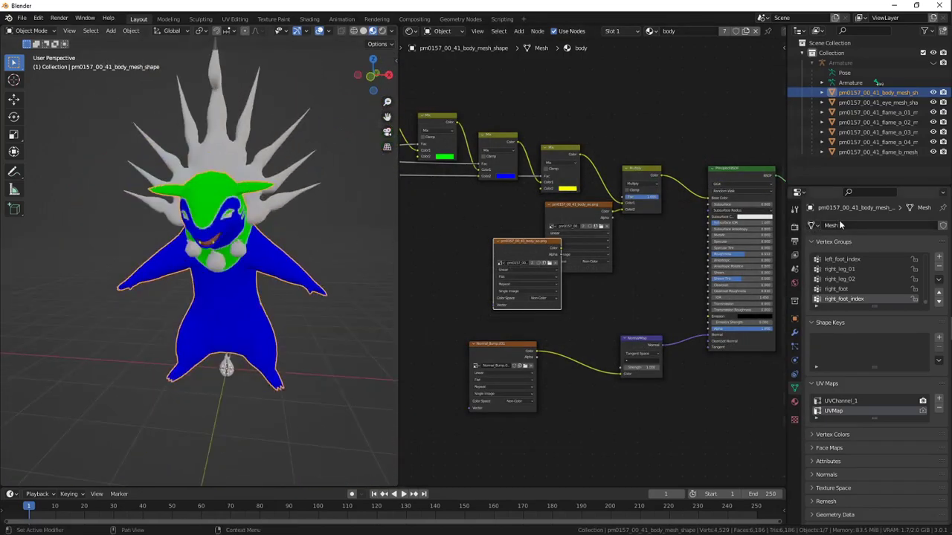
{"action": "middle_click_drag", "start_coordinate": [325, 201], "coordinate": [440, 226]}
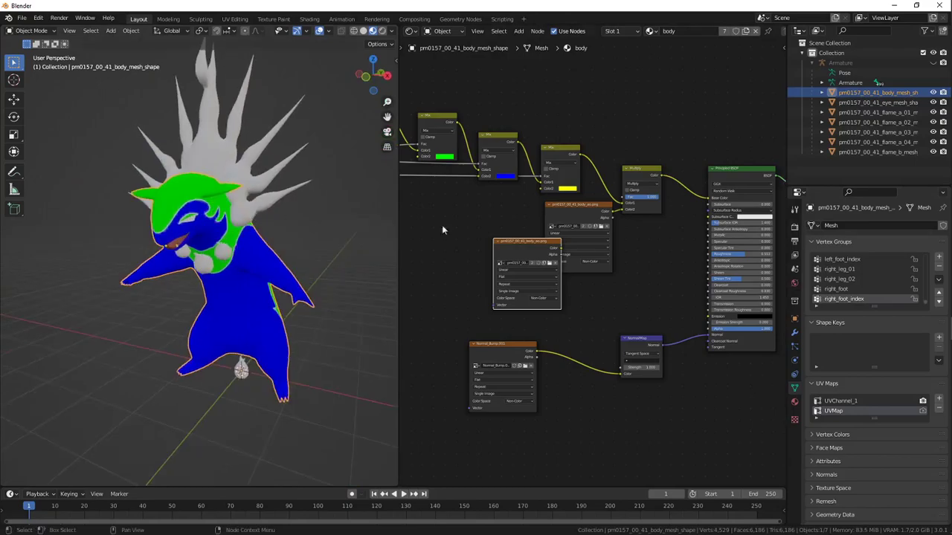
{"action": "left_click", "coordinate": [794, 402]}
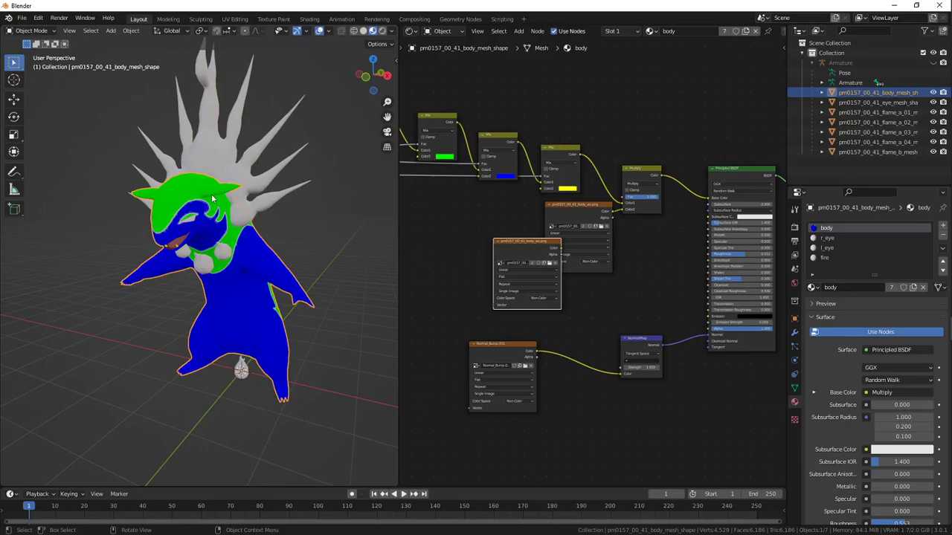
{"action": "middle_click_drag", "start_coordinate": [264, 176], "coordinate": [311, 180]}
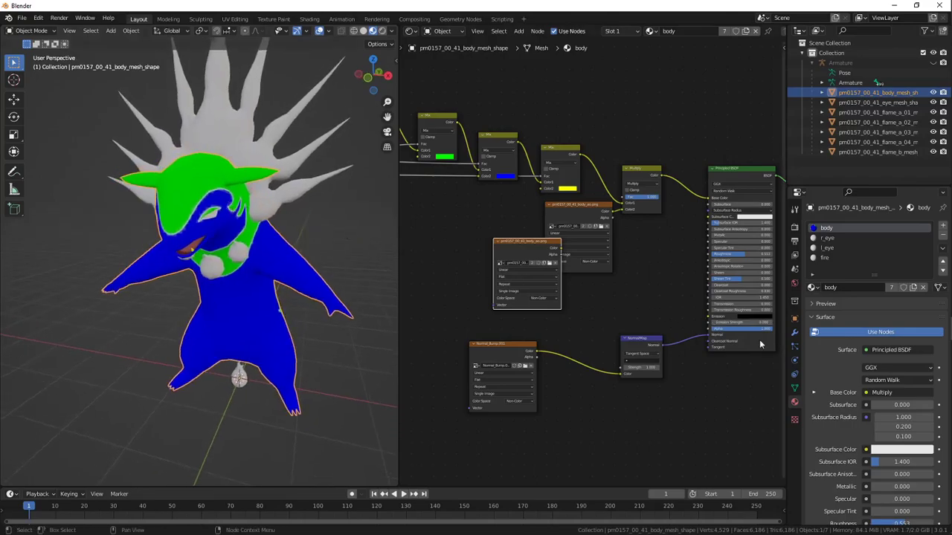
{"action": "left_click", "coordinate": [830, 238]}
{"action": "middle_click_drag", "start_coordinate": [618, 173], "coordinate": [563, 208]}
{"action": "key", "text": "alt+Tab"}
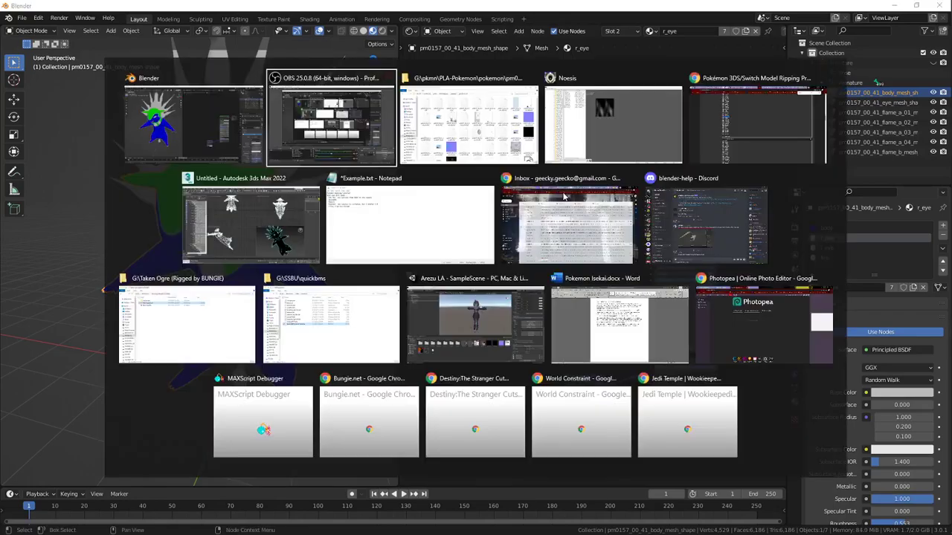
Add an Image Texture node to the r_eye material and load pm0157_00_41_eye_alb(4-4).png from the pm0157_00_41 folder
{"action": "key", "text": "shift+a"}
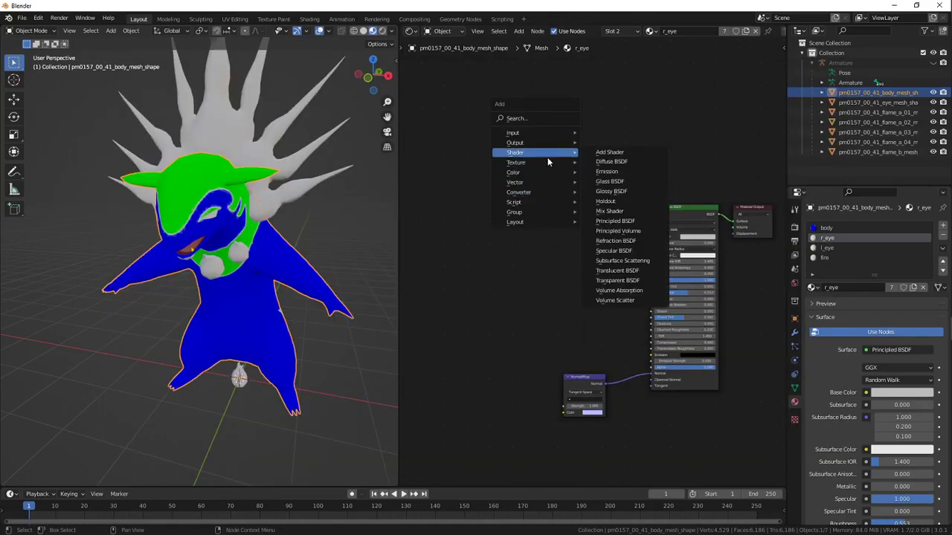
{"action": "mouse_move", "coordinate": [549, 163]}
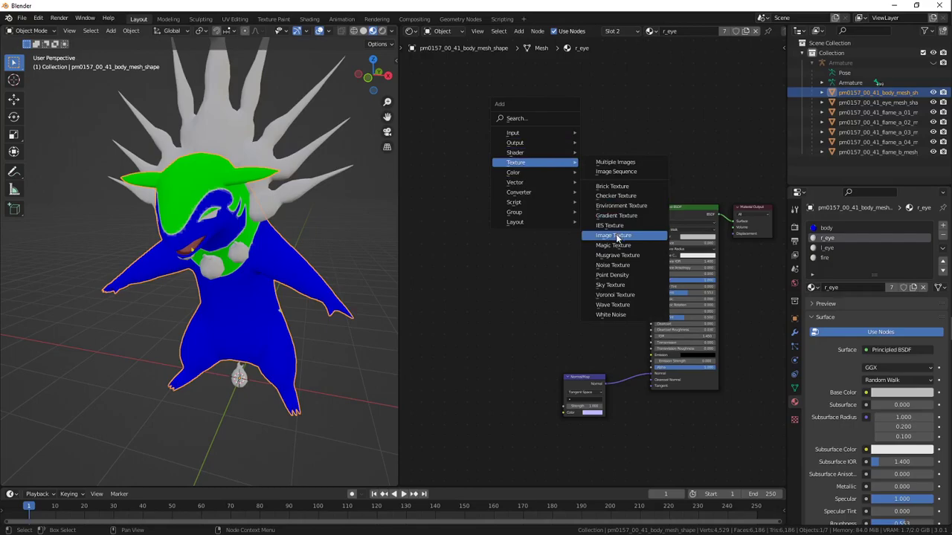
{"action": "left_click", "coordinate": [618, 233]}
{"action": "left_click", "coordinate": [518, 227]}
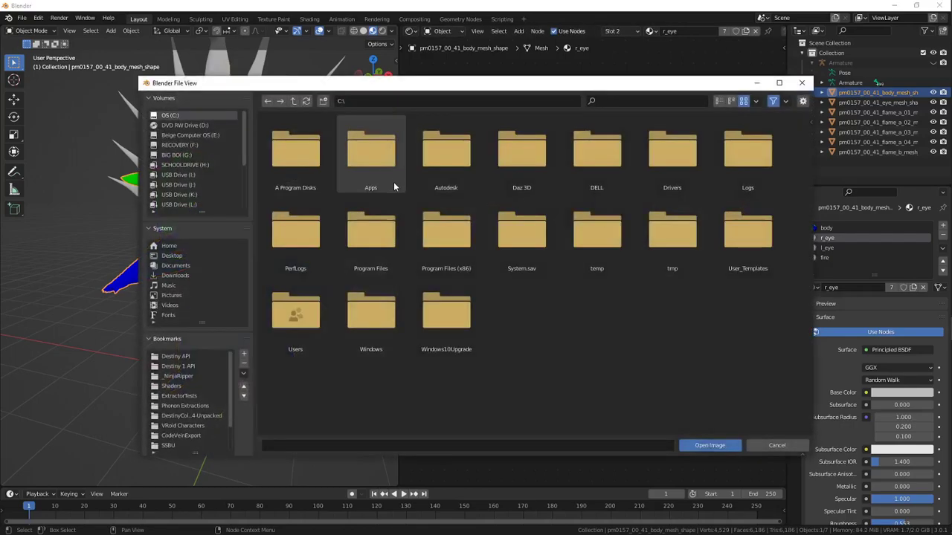
{"action": "scroll", "coordinate": [238, 357], "scroll_direction": "down", "scroll_amount": 4}
{"action": "left_click", "coordinate": [182, 387]}
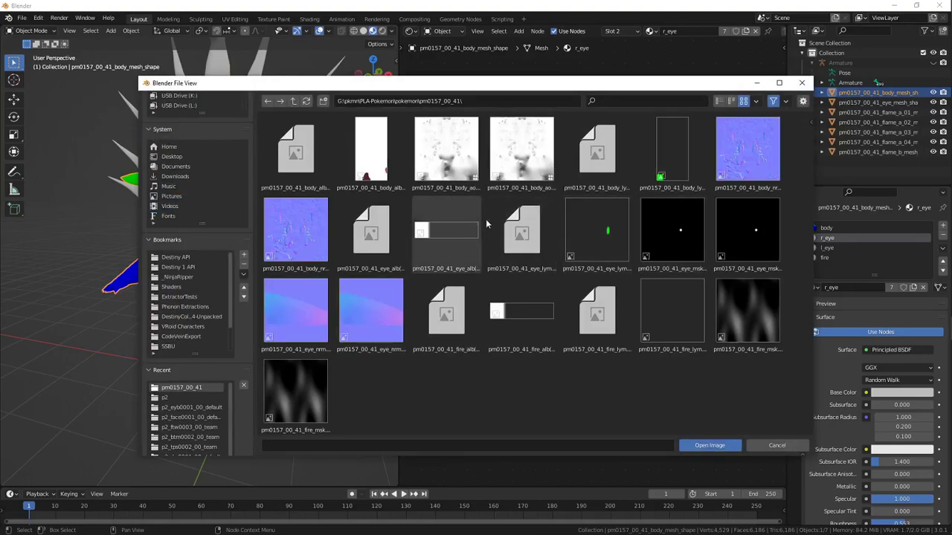
{"action": "left_click", "coordinate": [436, 229]}
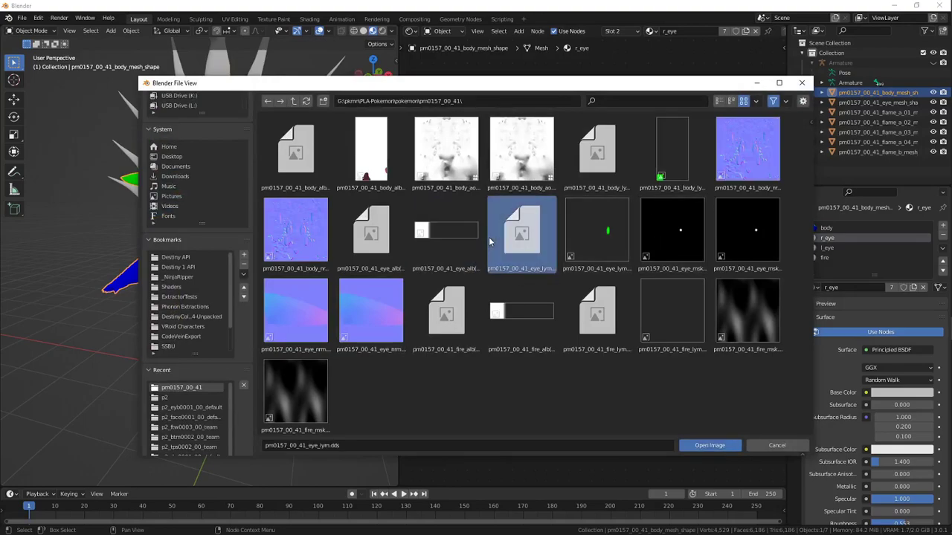
{"action": "double_click", "coordinate": [462, 238]}
{"action": "scroll", "coordinate": [485, 253], "scroll_direction": "up", "scroll_amount": 1}
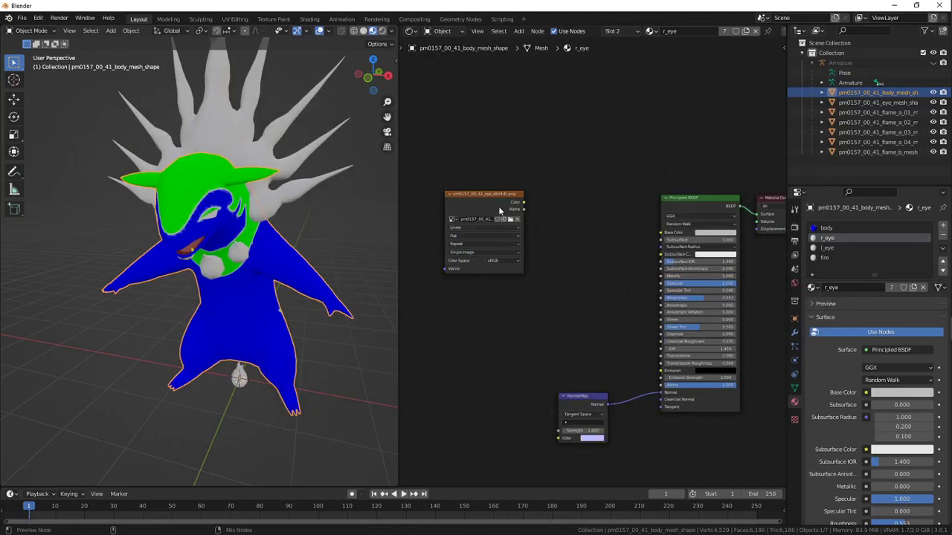
Preview the eye albedo texture on the mesh's eye and move its node farther from the Principled BSDF
{"action": "left_click", "coordinate": [462, 216], "text": "ctrl+shift"}
{"action": "scroll", "coordinate": [272, 194], "scroll_direction": "up", "scroll_amount": 3}
{"action": "mouse_move", "coordinate": [261, 202]}
{"action": "middle_mouse_down"}
{"action": "mouse_move", "coordinate": [290, 198]}
{"action": "mouse_move", "coordinate": [234, 205]}
{"action": "mouse_move", "coordinate": [263, 185]}
{"action": "mouse_move", "coordinate": [237, 192]}
{"action": "mouse_move", "coordinate": [293, 169]}
{"action": "mouse_move", "coordinate": [249, 194]}
{"action": "mouse_move", "coordinate": [258, 192]}
{"action": "middle_mouse_up"}
{"action": "middle_click_drag", "start_coordinate": [498, 224], "coordinate": [573, 233]}
{"action": "left_click_drag", "start_coordinate": [561, 223], "coordinate": [485, 206]}
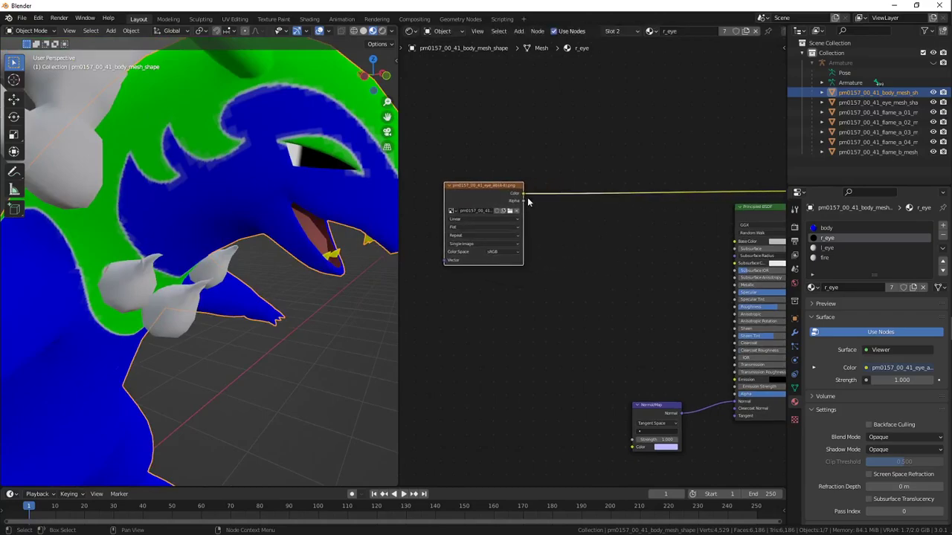
Connect the eye albedo's Color output to the Principled BSDF's Base Color and restore the shader as the material output
{"action": "middle_click_drag", "start_coordinate": [679, 216], "coordinate": [642, 217]}
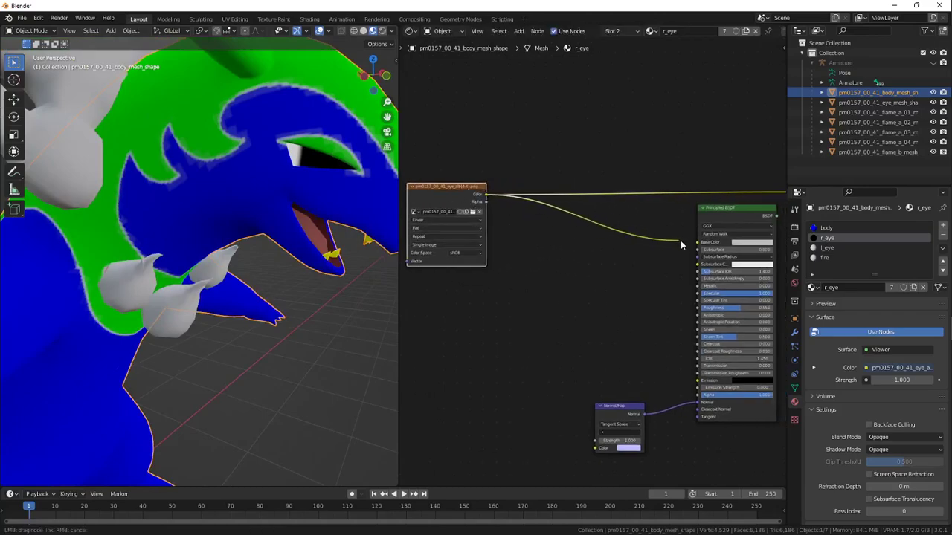
{"action": "left_click", "coordinate": [715, 215], "text": "ctrl+shift"}
{"action": "middle_click_drag", "start_coordinate": [640, 215], "coordinate": [701, 223]}
{"action": "left_click_drag", "start_coordinate": [512, 197], "coordinate": [424, 188]}
{"action": "key", "text": "shift+a"}
{"action": "mouse_move", "coordinate": [558, 259]}
{"action": "key", "text": "Escape"}
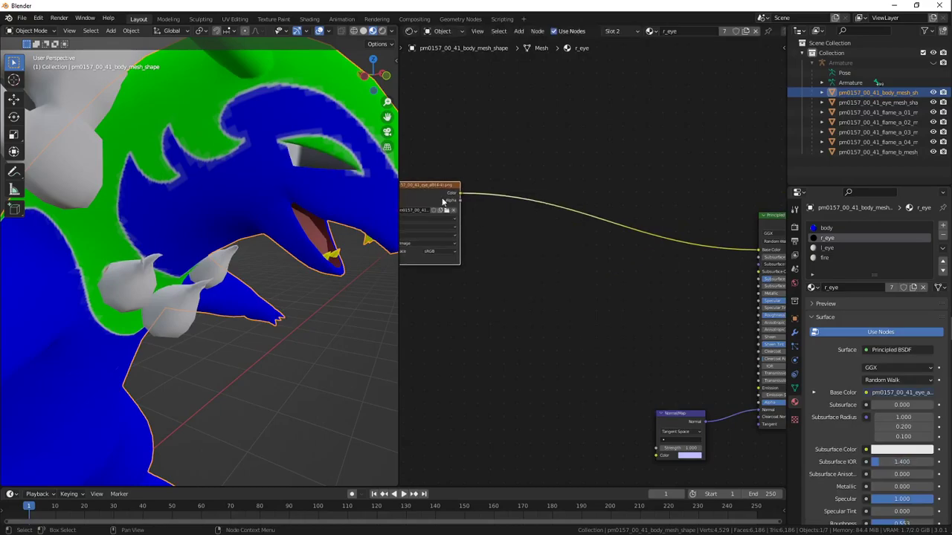
Duplicate the eye albedo texture node and load pm0157_00_41_eye_lym.png into the copy
{"action": "key", "text": "shift+d"}
{"action": "left_click", "coordinate": [474, 323]}
{"action": "left_click", "coordinate": [471, 324]}
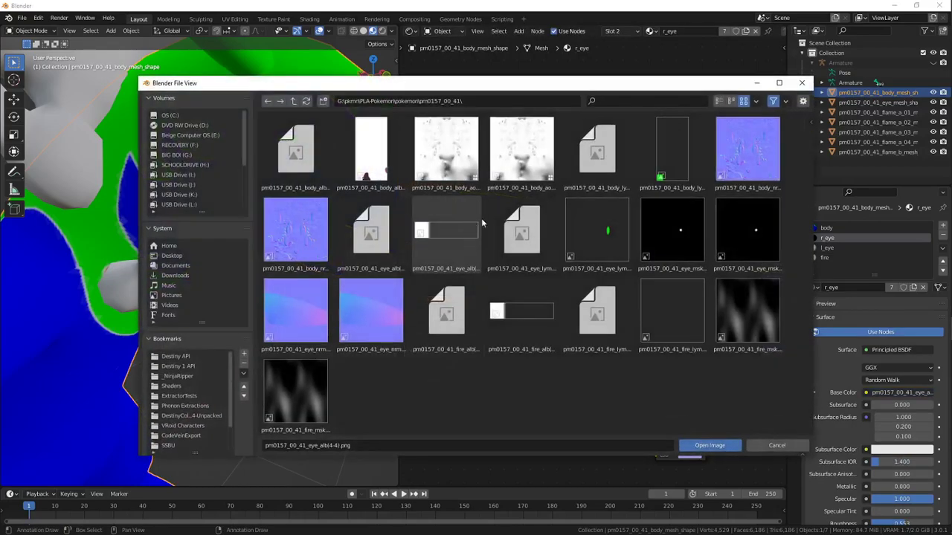
{"action": "double_click", "coordinate": [574, 261]}
Arrange the eye albedo texture node above the eye_lym texture node
{"action": "left_click_drag", "start_coordinate": [473, 312], "coordinate": [460, 302]}
{"action": "middle_click_drag", "start_coordinate": [476, 290], "coordinate": [601, 262]}
{"action": "left_click_drag", "start_coordinate": [534, 166], "coordinate": [469, 138]}
{"action": "left_click_drag", "start_coordinate": [537, 267], "coordinate": [474, 246]}
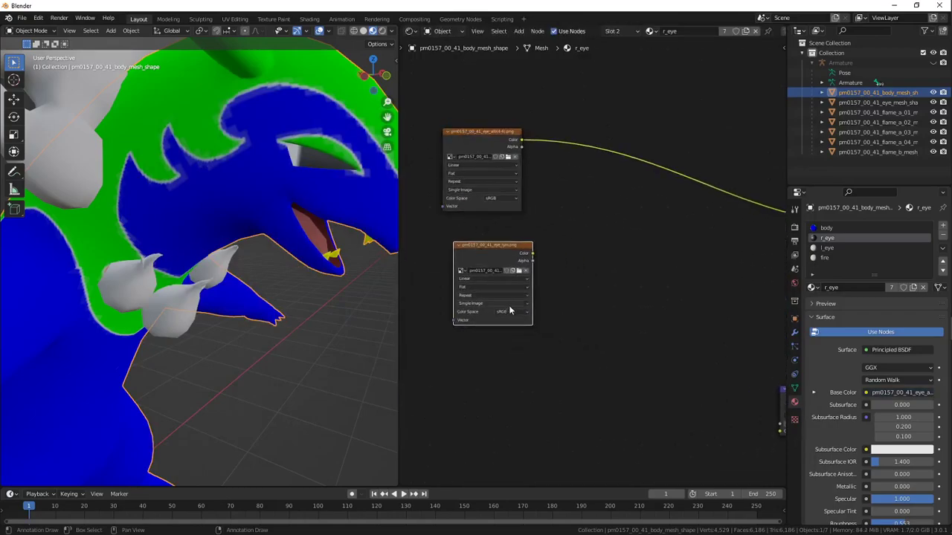
Set the eye_lym image's alpha mode to Channel Packed
{"action": "key", "text": "n"}
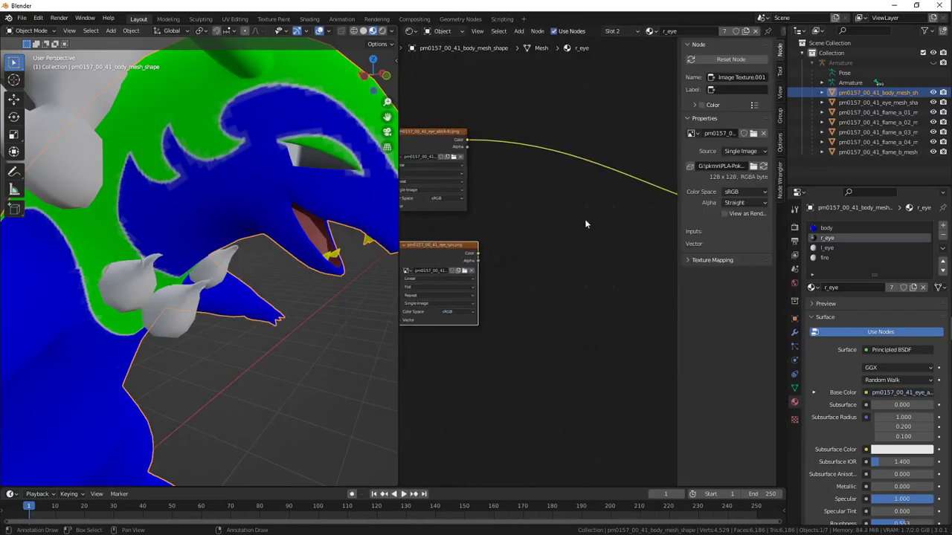
{"action": "left_click", "coordinate": [747, 203]}
{"action": "left_click", "coordinate": [734, 236]}
{"action": "key", "text": "n"}
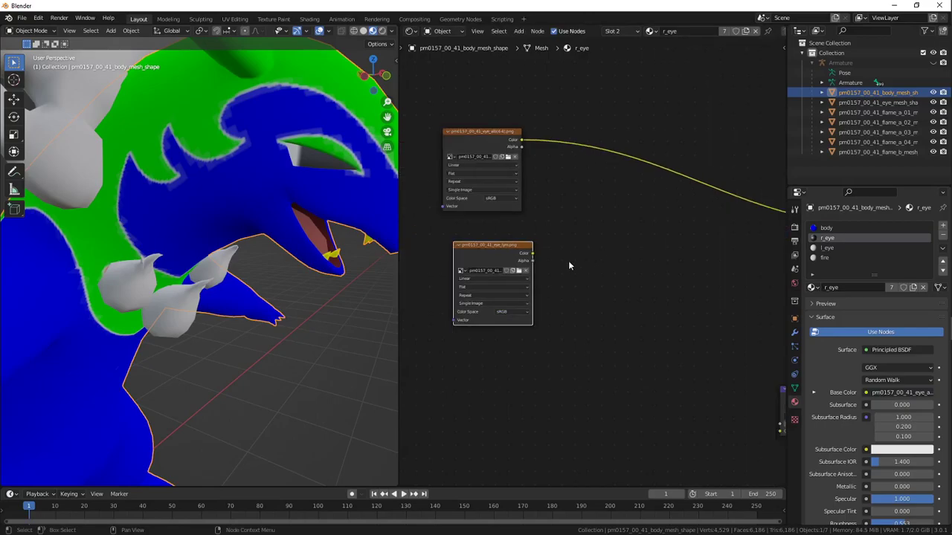
{"action": "key", "text": "n"}
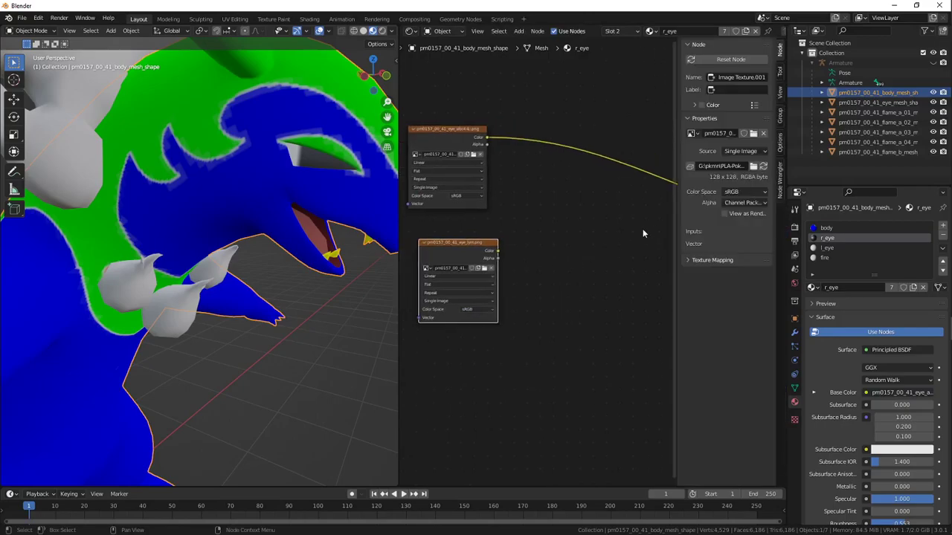
{"action": "key", "text": "n"}
Insert a Mix node into the link between the eye albedo texture and the Principled BSDF's Base Color
{"action": "middle_click_drag", "start_coordinate": [650, 270], "coordinate": [539, 251]}
{"action": "key", "text": "shift+a"}
{"action": "mouse_move", "coordinate": [548, 250]}
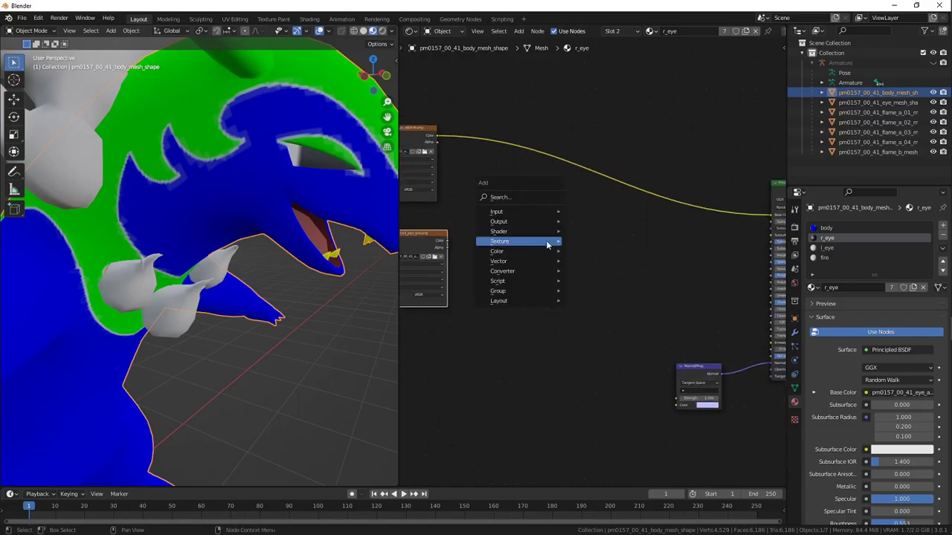
{"action": "left_click", "coordinate": [589, 300]}
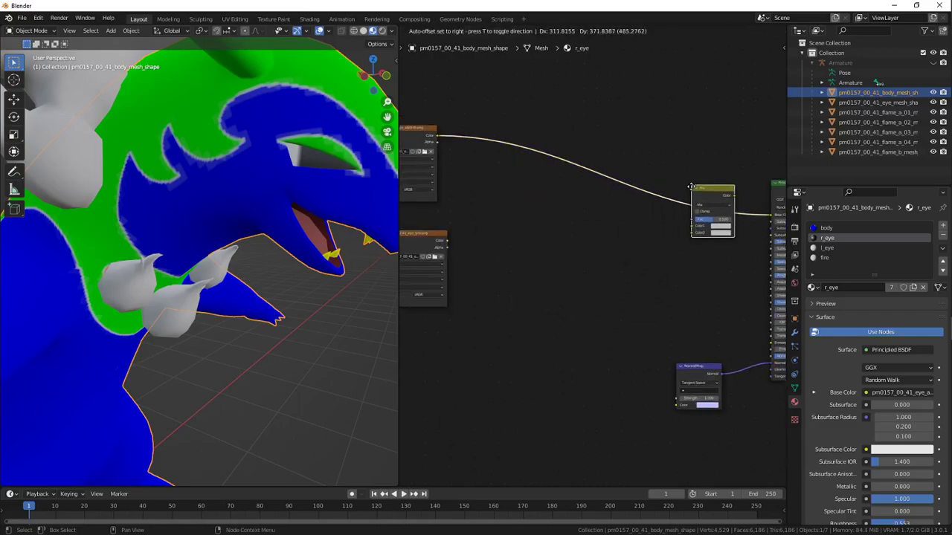
{"action": "left_click", "coordinate": [710, 218]}
{"action": "left_click", "coordinate": [429, 137]}
{"action": "key", "text": "shift+d"}
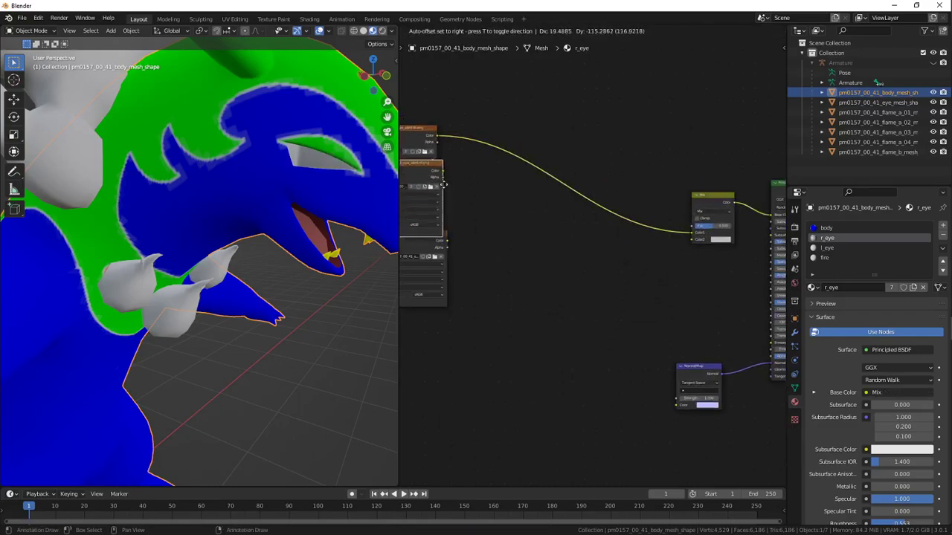
{"action": "left_click", "coordinate": [526, 249]}
{"action": "left_click", "coordinate": [524, 265]}
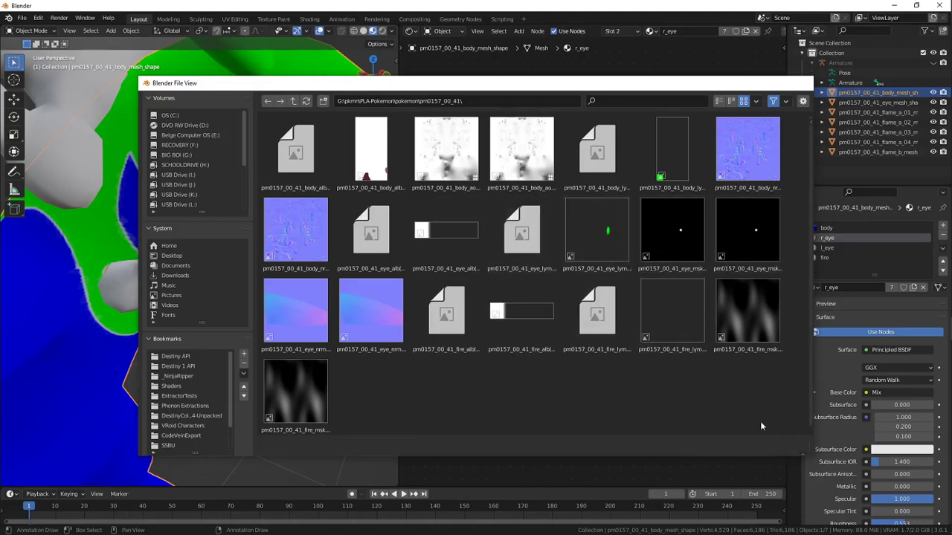
{"action": "left_click", "coordinate": [776, 445]}
Reposition the Mix node and the eye_lym texture node to leave room for another node between them
{"action": "middle_click_drag", "start_coordinate": [735, 211], "coordinate": [701, 216]}
{"action": "left_click_drag", "start_coordinate": [673, 198], "coordinate": [628, 190]}
{"action": "middle_click_drag", "start_coordinate": [525, 214], "coordinate": [614, 232]}
{"action": "left_click", "coordinate": [507, 273]}
{"action": "left_click_drag", "start_coordinate": [508, 277], "coordinate": [413, 266]}
Add a Separate RGB node fed by eye_lym's Color output and connect its R output to the Mix node's Fac
{"action": "key", "text": "shift+a"}
{"action": "mouse_move", "coordinate": [462, 280]}
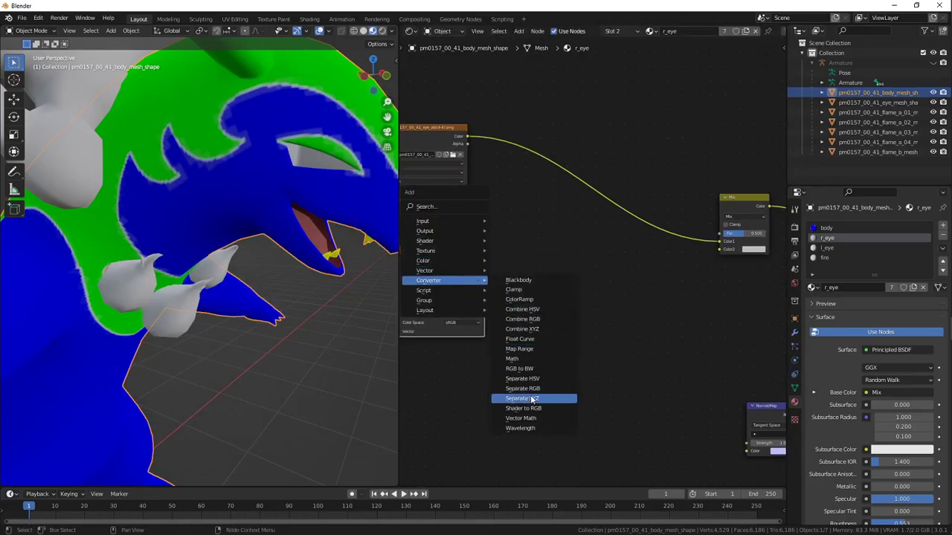
{"action": "left_click", "coordinate": [542, 395]}
{"action": "left_click", "coordinate": [524, 258]}
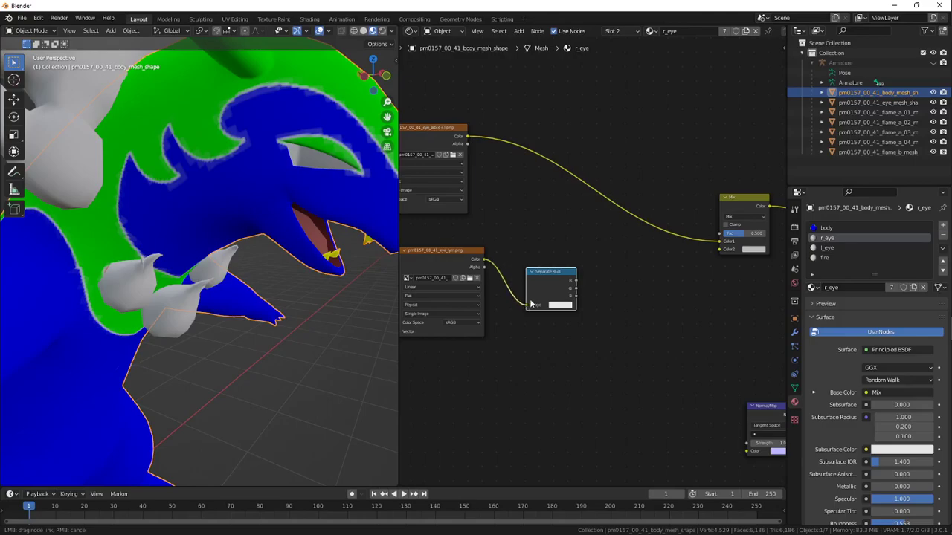
{"action": "left_click_drag", "start_coordinate": [531, 304], "coordinate": [546, 266]}
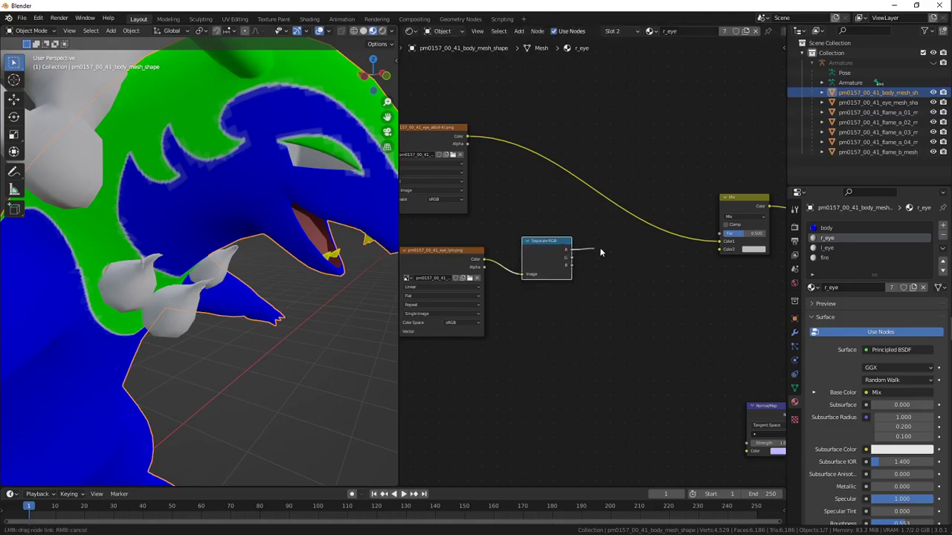
{"action": "left_click_drag", "start_coordinate": [721, 235], "coordinate": [720, 235]}
Arrange the eye_lym texture and Separate RGB nodes below the eye albedo texture node
{"action": "middle_click_drag", "start_coordinate": [594, 271], "coordinate": [746, 264]}
{"action": "left_click_drag", "start_coordinate": [608, 235], "coordinate": [682, 285]}
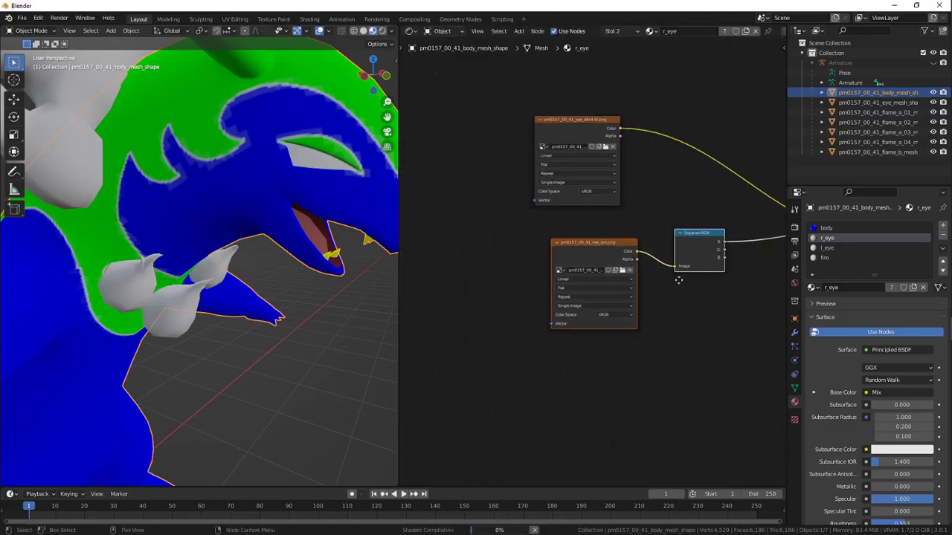
{"action": "key", "text": "g"}
{"action": "left_click", "coordinate": [592, 295]}
{"action": "middle_click_drag", "start_coordinate": [638, 319], "coordinate": [562, 319]}
{"action": "left_click", "coordinate": [627, 283]}
{"action": "middle_click_drag", "start_coordinate": [619, 283], "coordinate": [564, 296]}
Place the Mix node beside the eye albedo texture and set its Color2 to pure red
{"action": "left_click_drag", "start_coordinate": [740, 207], "coordinate": [566, 183]}
{"action": "left_click", "coordinate": [595, 231]}
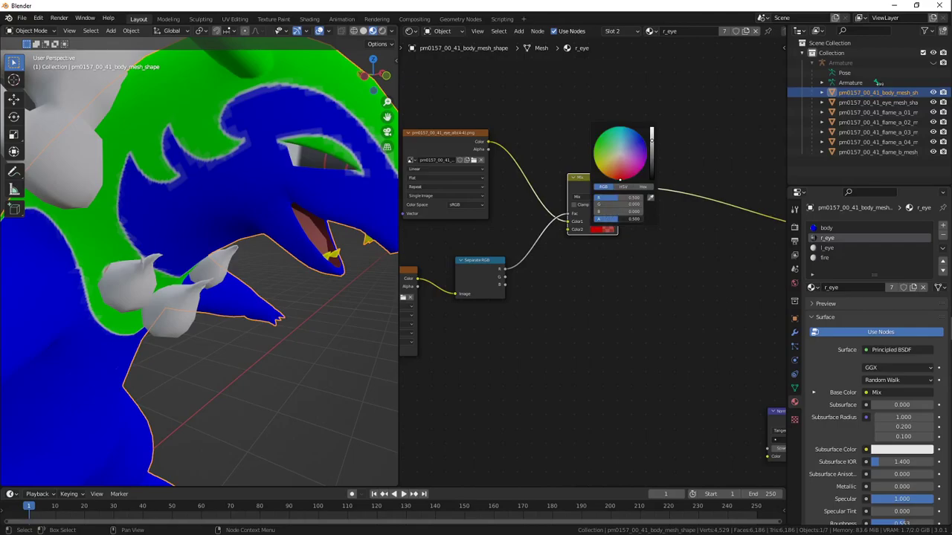
{"action": "left_click", "coordinate": [497, 287]}
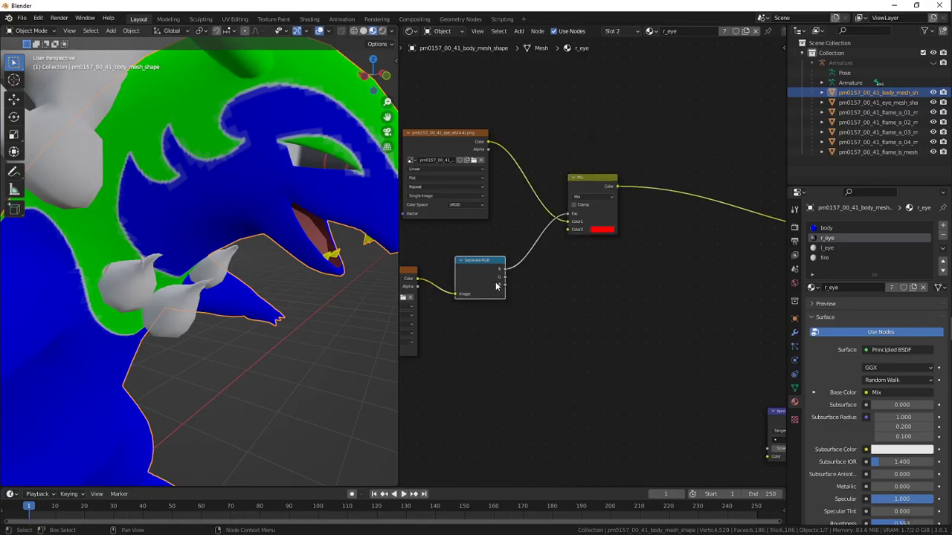
Duplicate the red Mix node directly after it in the chain and set the copy's Color2 to pure green
{"action": "left_click", "coordinate": [602, 193]}
{"action": "key", "text": "shift+d"}
{"action": "left_click", "coordinate": [681, 198]}
{"action": "left_click", "coordinate": [678, 233]}
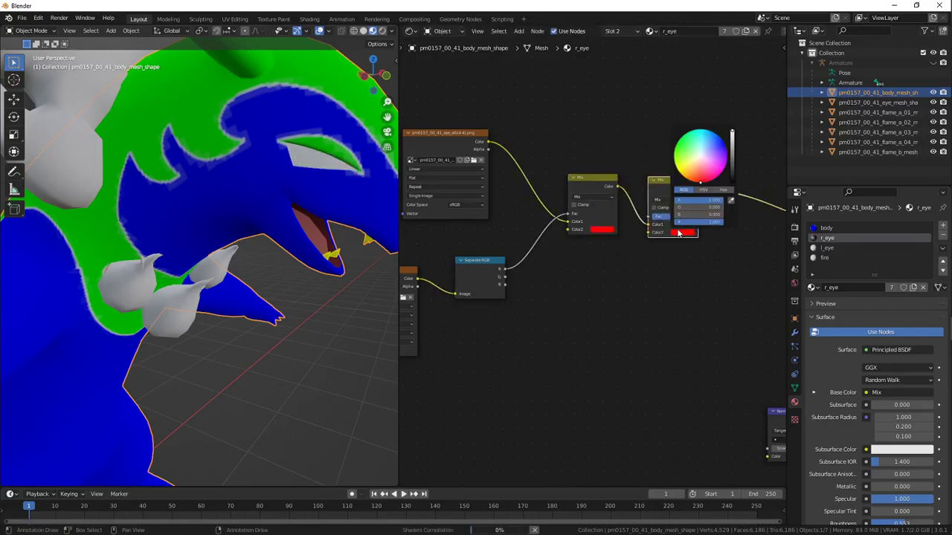
{"action": "left_click_drag", "start_coordinate": [692, 214], "coordinate": [724, 208]}
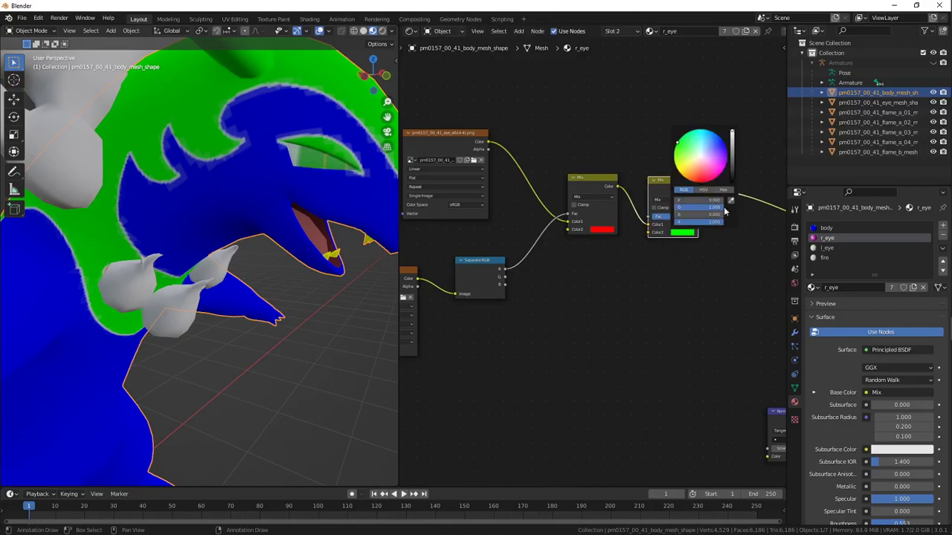
Lower the green Mix node slightly and connect Separate RGB's G output to its Fac
{"action": "left_click_drag", "start_coordinate": [660, 192], "coordinate": [662, 212]}
{"action": "left_click_drag", "start_coordinate": [504, 278], "coordinate": [650, 240]}
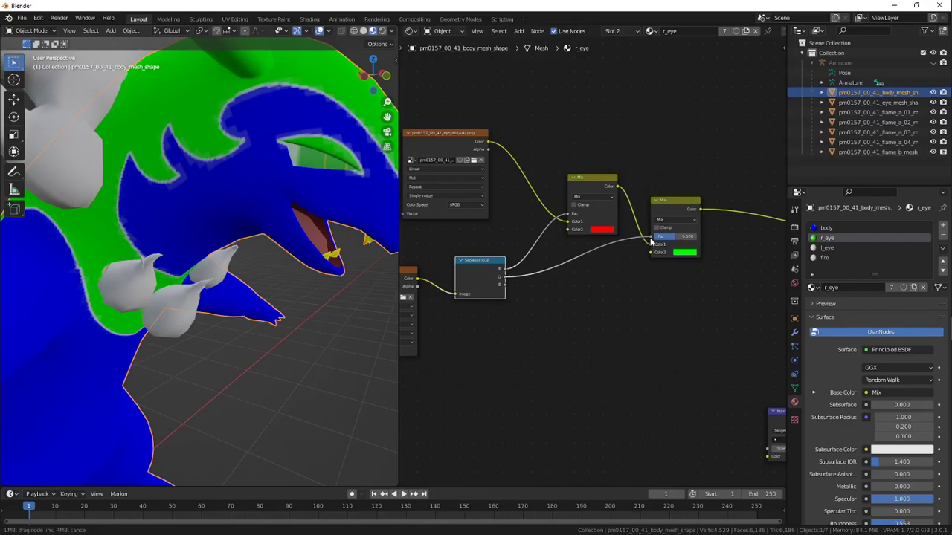
{"action": "middle_click_drag", "start_coordinate": [558, 270], "coordinate": [514, 266]}
{"action": "middle_click_drag", "start_coordinate": [353, 238], "coordinate": [326, 236]}
{"action": "middle_click_drag", "start_coordinate": [326, 236], "coordinate": [277, 255], "text": "shift"}
{"action": "scroll", "coordinate": [305, 246], "scroll_direction": "up", "scroll_amount": 2}
Duplicate the green Mix node into the link before the Principled BSDF and set the copy's Color2 to blue
{"action": "middle_click_drag", "start_coordinate": [600, 273], "coordinate": [626, 265]}
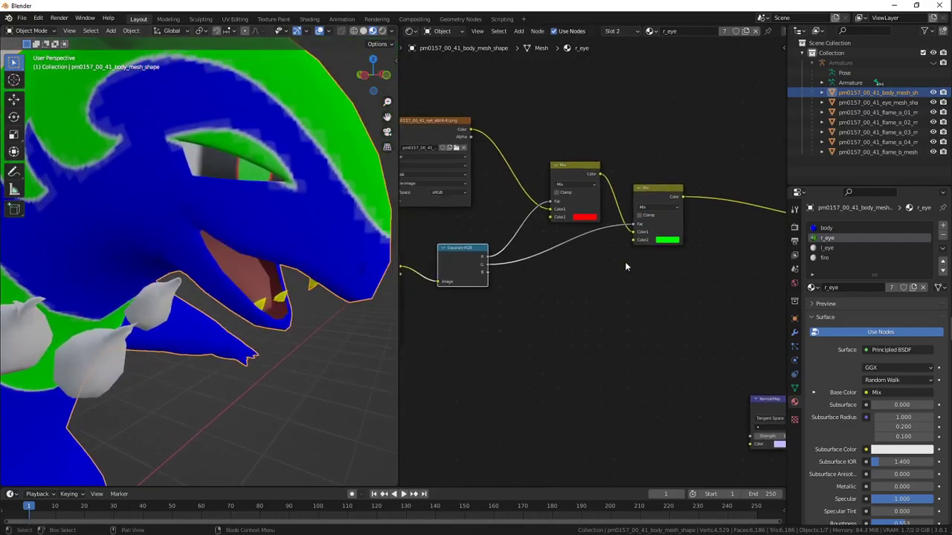
{"action": "left_click", "coordinate": [641, 196]}
{"action": "middle_click_drag", "start_coordinate": [779, 269], "coordinate": [623, 283]}
{"action": "key", "text": "shift+d"}
{"action": "left_click", "coordinate": [716, 287]}
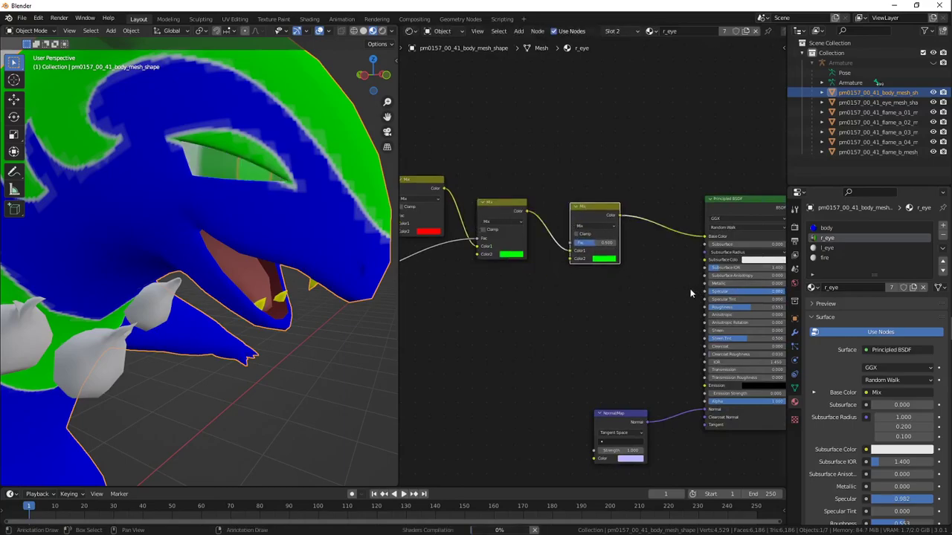
{"action": "middle_click_drag", "start_coordinate": [503, 294], "coordinate": [581, 282]}
{"action": "scroll", "coordinate": [601, 289], "scroll_direction": "up", "scroll_amount": 1}
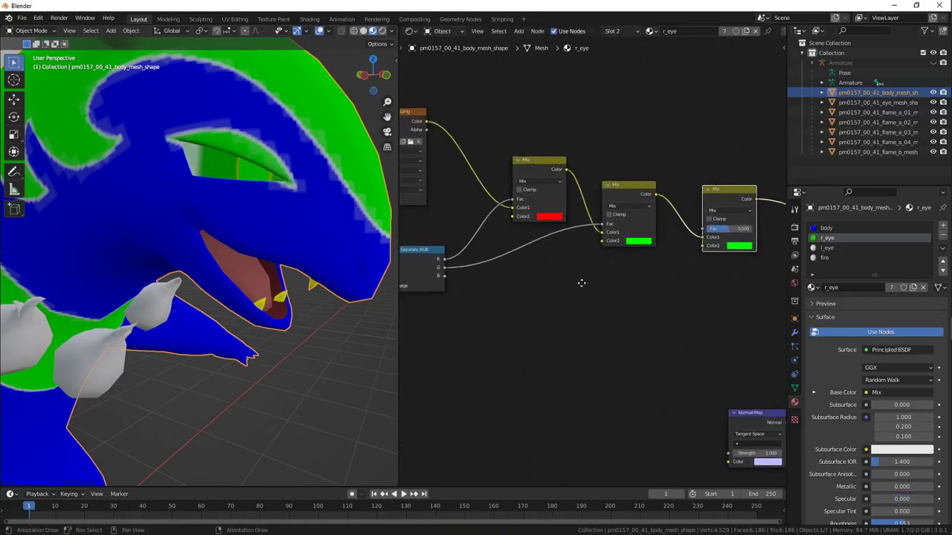
{"action": "left_click_drag", "start_coordinate": [728, 199], "coordinate": [724, 255]}
{"action": "left_click", "coordinate": [734, 280]}
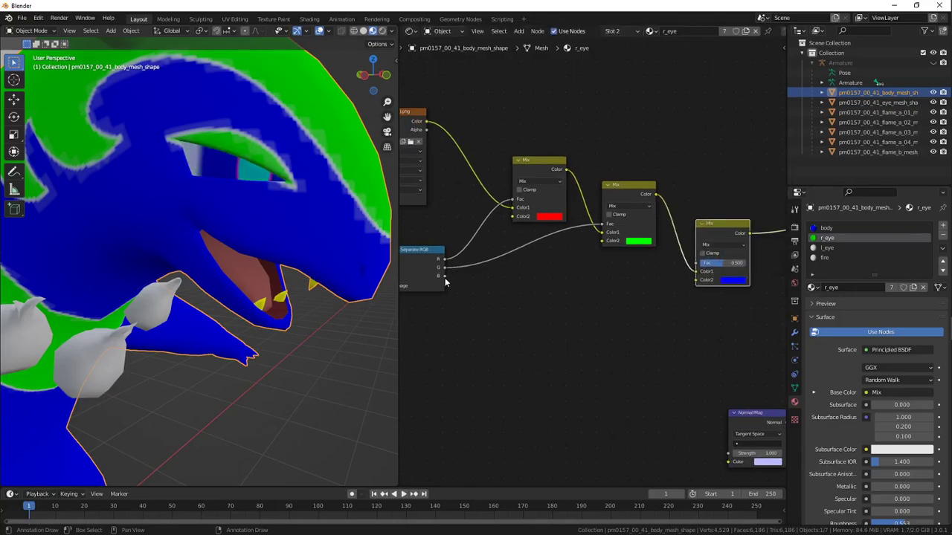
Connect Separate RGB's B output to the blue Mix node's Fac
{"action": "left_click_drag", "start_coordinate": [445, 276], "coordinate": [699, 226]}
{"action": "middle_click_drag", "start_coordinate": [673, 225], "coordinate": [701, 239]}
{"action": "scroll", "coordinate": [595, 215], "scroll_direction": "down", "scroll_amount": 3}
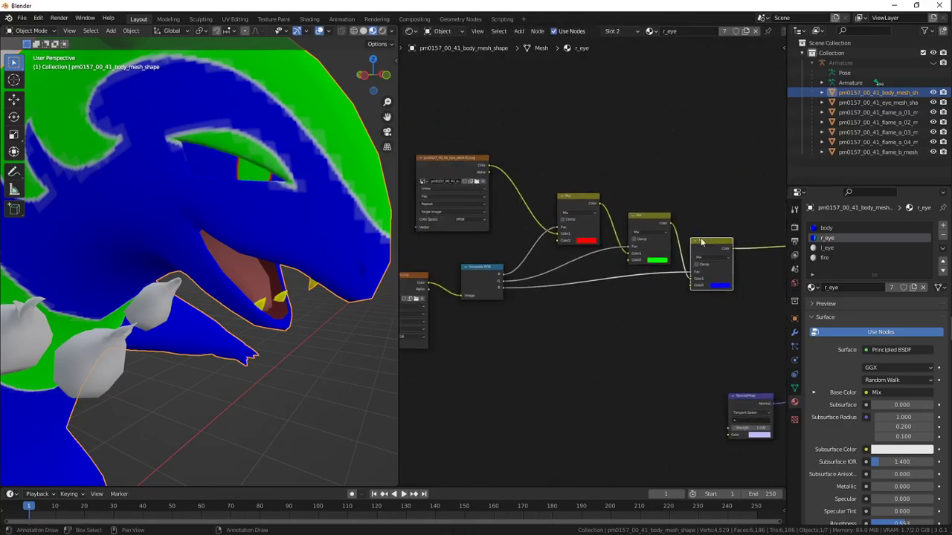
Move the three Mix nodes together closer to the eye albedo texture node
{"action": "left_click_drag", "start_coordinate": [556, 176], "coordinate": [740, 311]}
{"action": "key", "text": "g"}
{"action": "left_click", "coordinate": [695, 277]}
{"action": "left_click", "coordinate": [694, 277]}
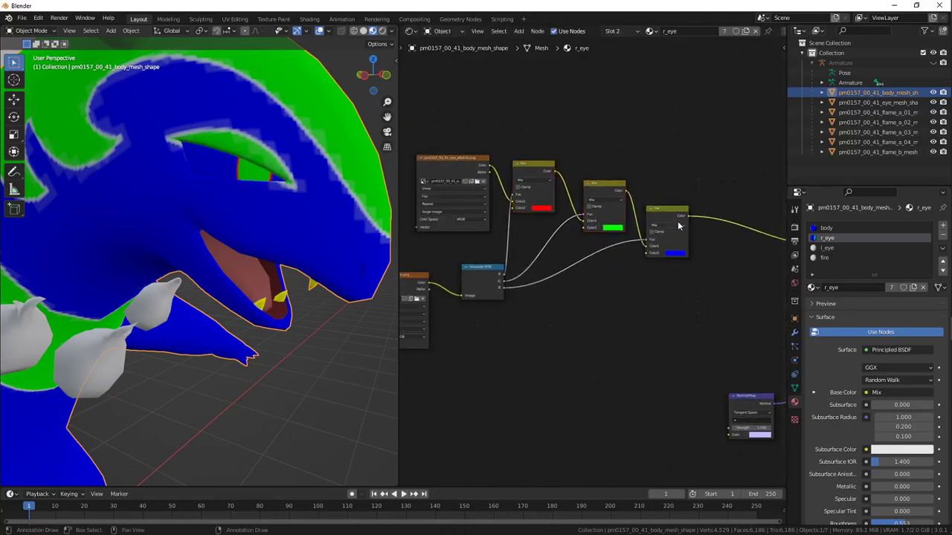
Append a duplicate Mix node driven by eye_lym's Alpha output after the blue one and set its Color2 to yellow
{"action": "left_click", "coordinate": [675, 215]}
{"action": "key", "text": "shift+d"}
{"action": "left_click", "coordinate": [741, 223]}
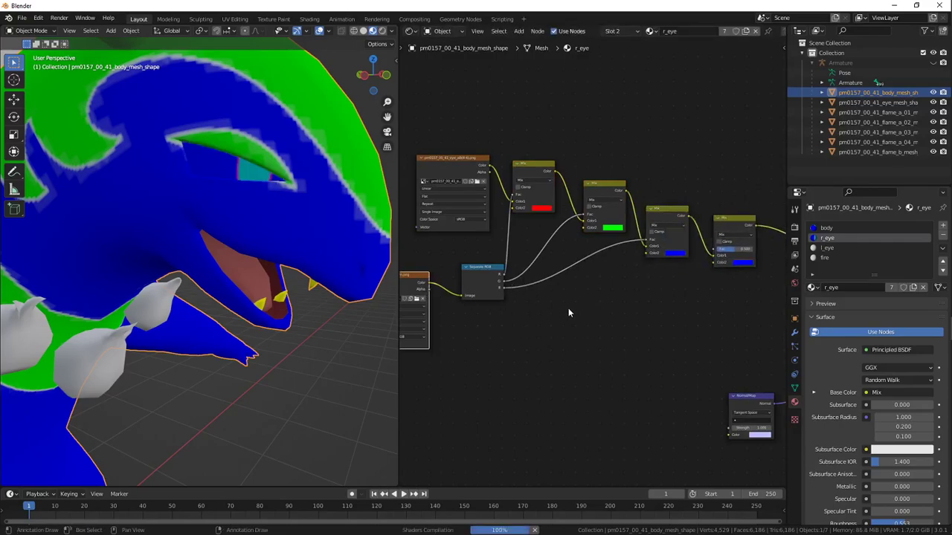
{"action": "left_click_drag", "start_coordinate": [428, 289], "coordinate": [795, 241]}
{"action": "left_click", "coordinate": [741, 263]}
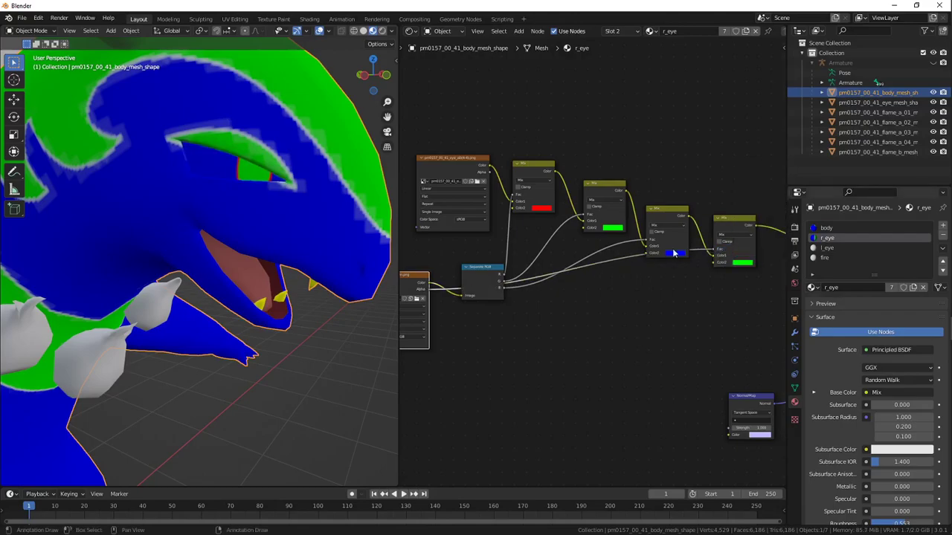
{"action": "left_click", "coordinate": [741, 264]}
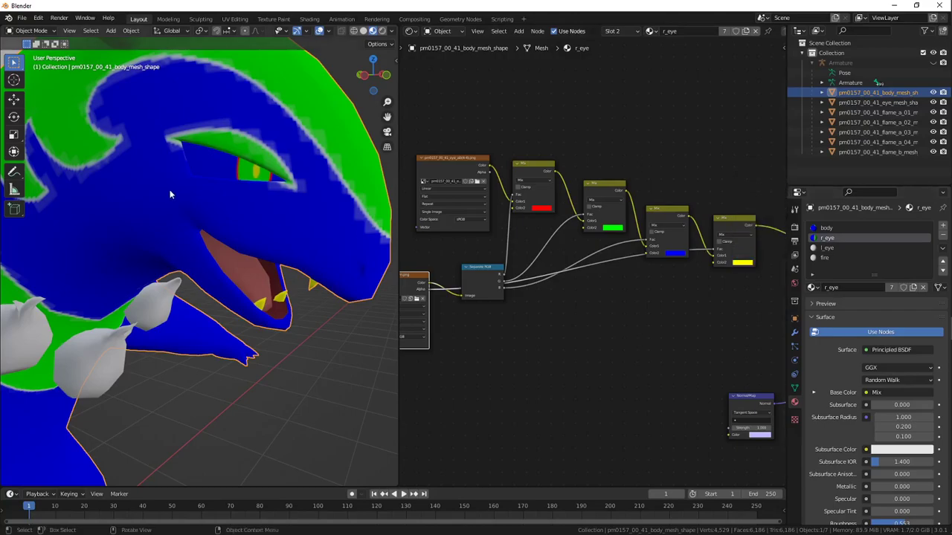
Lower the yellow Mix node to continue the stepped layout of the Mix chain
{"action": "middle_click_drag", "start_coordinate": [170, 193], "coordinate": [213, 207]}
{"action": "scroll", "coordinate": [226, 193], "scroll_direction": "up", "scroll_amount": 3}
{"action": "scroll", "coordinate": [226, 193], "scroll_direction": "down", "scroll_amount": 3}
{"action": "scroll", "coordinate": [226, 195], "scroll_direction": "up", "scroll_amount": 2}
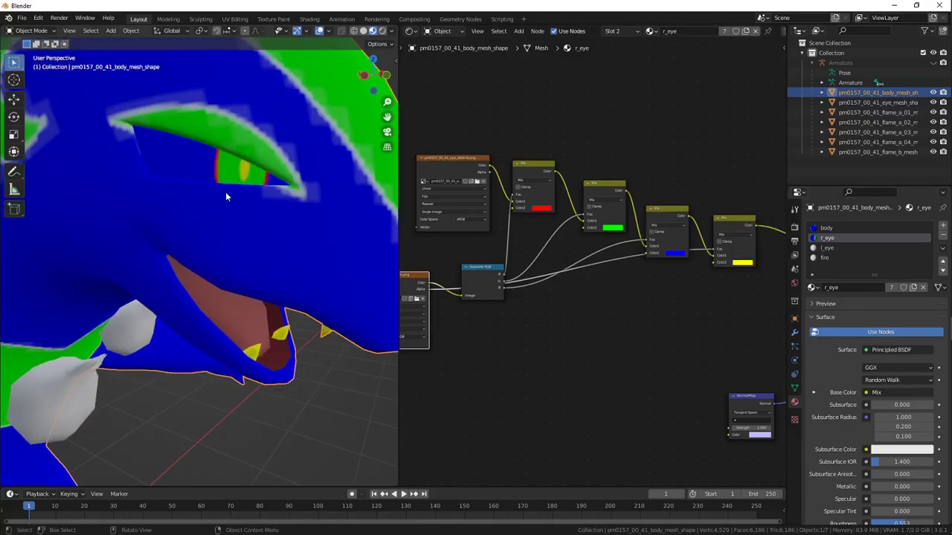
{"action": "scroll", "coordinate": [514, 231], "scroll_direction": "down", "scroll_amount": 1}
{"action": "middle_click_drag", "start_coordinate": [561, 229], "coordinate": [515, 233]}
{"action": "left_click_drag", "start_coordinate": [673, 223], "coordinate": [678, 243]}
Preview the outputs of the eye albedo texture and the red, green and yellow Mix nodes on the eye in turn
{"action": "middle_click_drag", "start_coordinate": [445, 197], "coordinate": [526, 205]}
{"action": "left_click", "coordinate": [491, 176], "text": "ctrl+shift"}
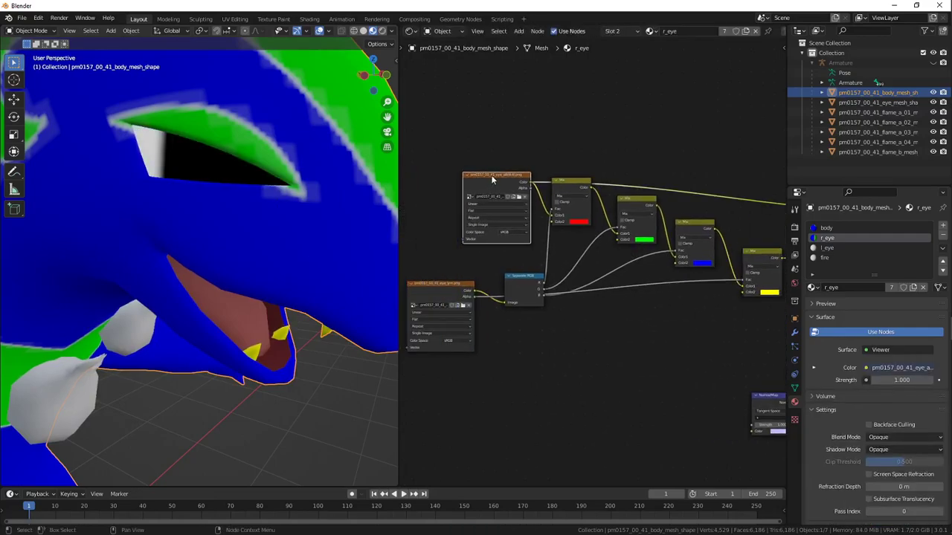
{"action": "left_click", "coordinate": [559, 192], "text": "ctrl+shift"}
{"action": "left_click", "coordinate": [624, 209], "text": "ctrl+shift"}
{"action": "middle_click_drag", "start_coordinate": [632, 214], "coordinate": [558, 208]}
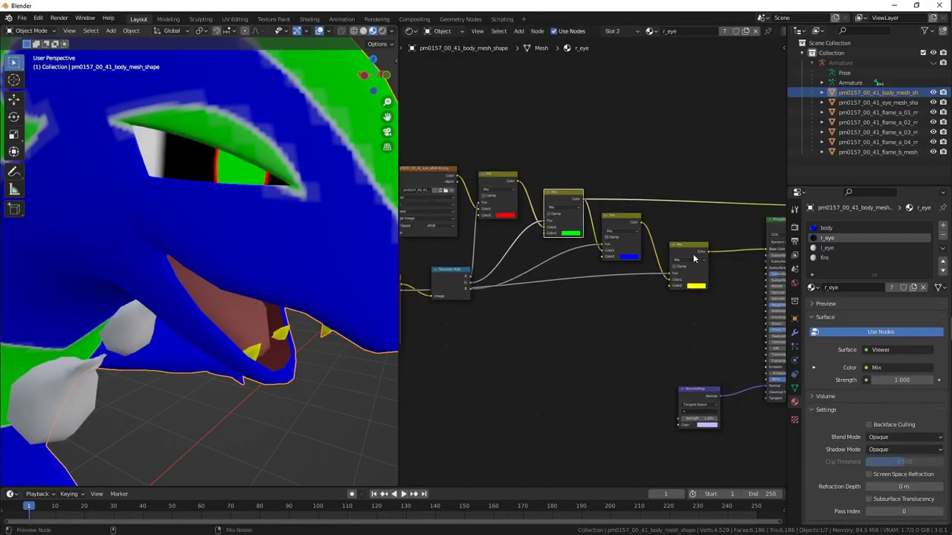
{"action": "left_click", "coordinate": [694, 259], "text": "ctrl+shift"}
{"action": "scroll", "coordinate": [669, 267], "scroll_direction": "up", "scroll_amount": 4}
{"action": "middle_click_drag", "start_coordinate": [670, 268], "coordinate": [629, 256]}
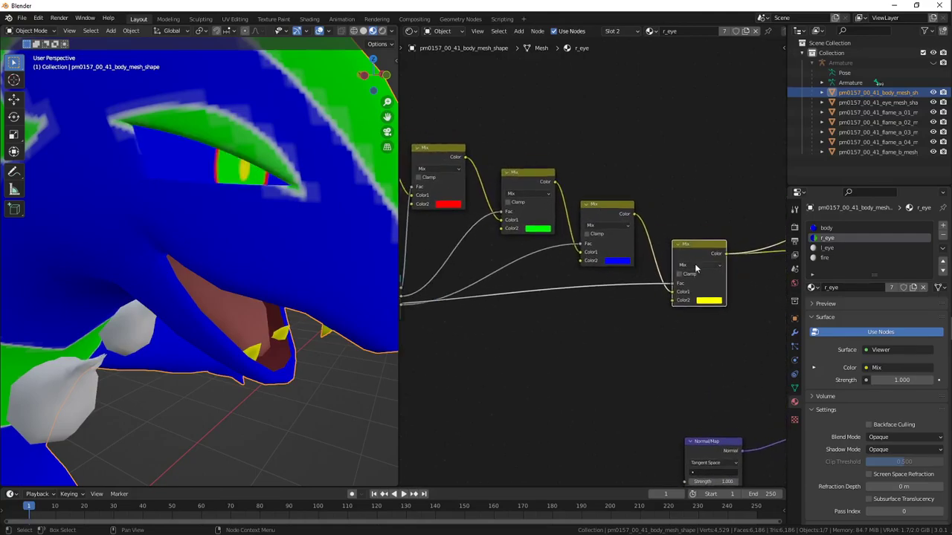
Preview the blue Mix node's output on the eye and return the preview to the yellow Mix node
{"action": "left_click", "coordinate": [625, 261]}
{"action": "mouse_move", "coordinate": [670, 151]}
{"action": "left_mouse_down"}
{"action": "mouse_move", "coordinate": [671, 207]}
{"action": "mouse_move", "coordinate": [671, 151]}
{"action": "left_mouse_up"}
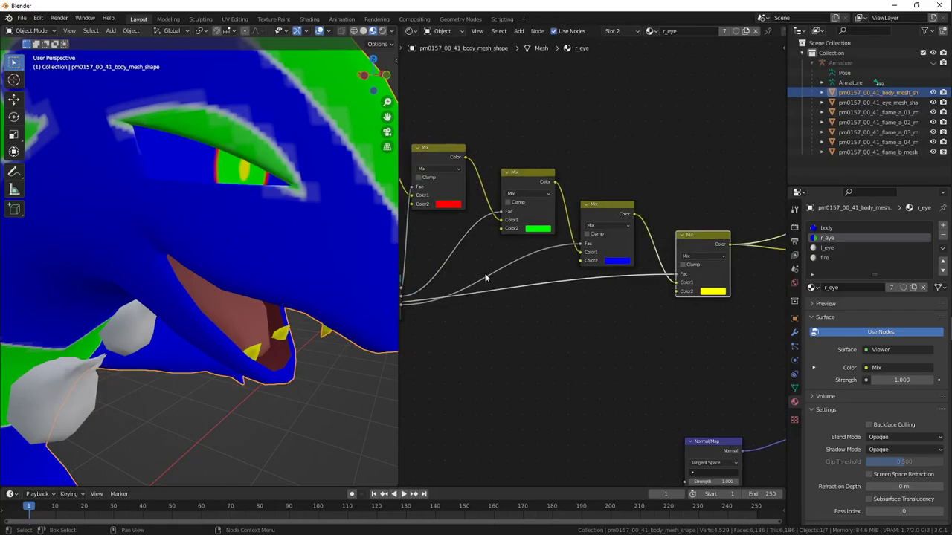
{"action": "left_click", "coordinate": [601, 217], "text": "ctrl+shift"}
{"action": "middle_click_drag", "start_coordinate": [508, 242], "coordinate": [482, 241]}
{"action": "left_click", "coordinate": [559, 199], "text": "ctrl+shift"}
{"action": "left_click", "coordinate": [654, 249], "text": "ctrl+shift"}
Disconnect the eye albedo texture from the red Mix node and set that node's Color1 to black
{"action": "scroll", "coordinate": [506, 246], "scroll_direction": "down", "scroll_amount": 1}
{"action": "left_click_drag", "start_coordinate": [462, 223], "coordinate": [439, 219]}
{"action": "middle_click_drag", "start_coordinate": [575, 260], "coordinate": [628, 261]}
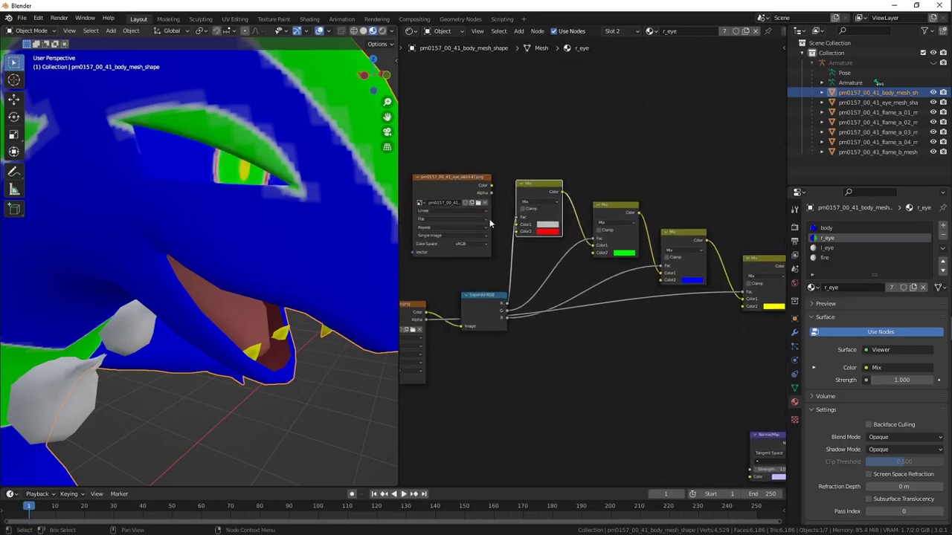
{"action": "left_click", "coordinate": [437, 179]}
{"action": "left_click_drag", "start_coordinate": [438, 177], "coordinate": [399, 172]}
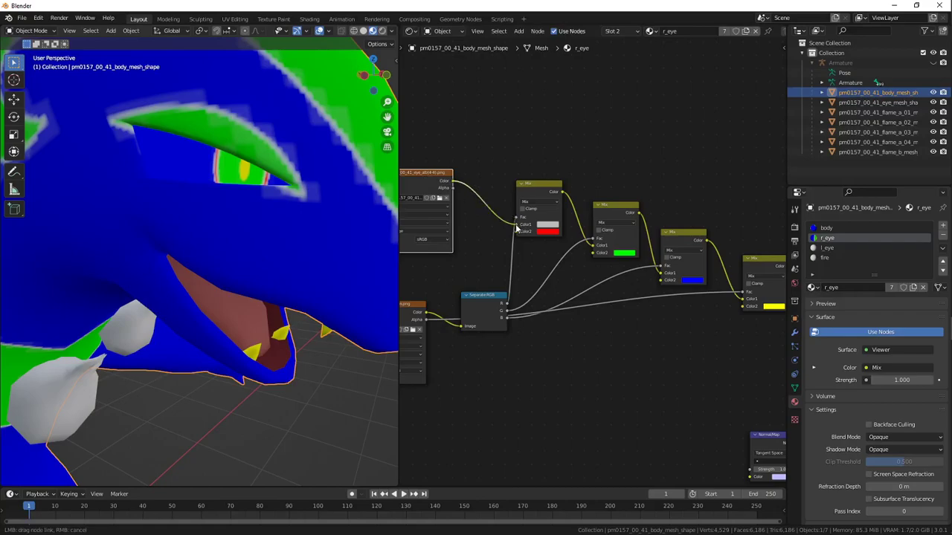
{"action": "left_click", "coordinate": [548, 224]}
{"action": "left_click_drag", "start_coordinate": [574, 195], "coordinate": [534, 211]}
Move the four Mix nodes together away from the Principled BSDF to make room for another
{"action": "scroll", "coordinate": [678, 303], "scroll_direction": "down", "scroll_amount": 3}
{"action": "middle_click_drag", "start_coordinate": [679, 304], "coordinate": [567, 272]}
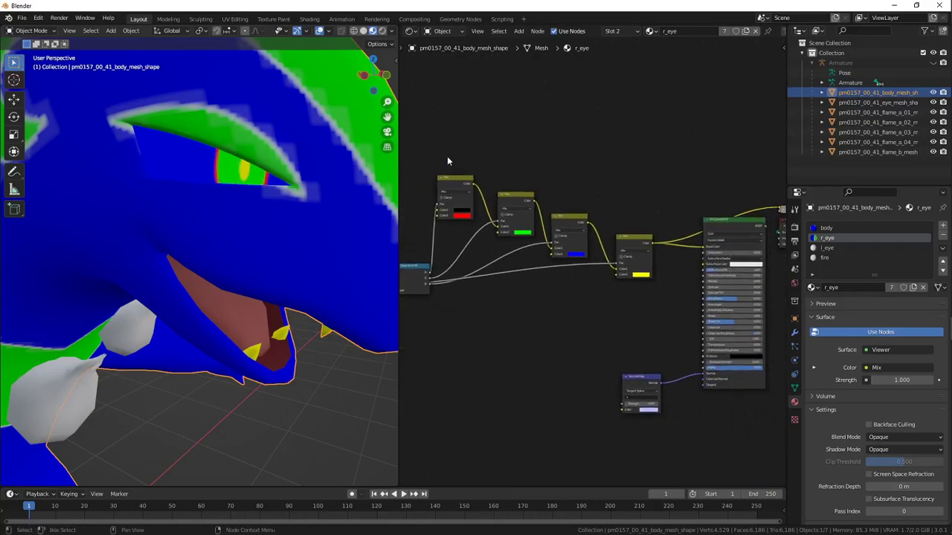
{"action": "left_click_drag", "start_coordinate": [447, 160], "coordinate": [653, 291]}
{"action": "left_click_drag", "start_coordinate": [624, 240], "coordinate": [591, 215]}
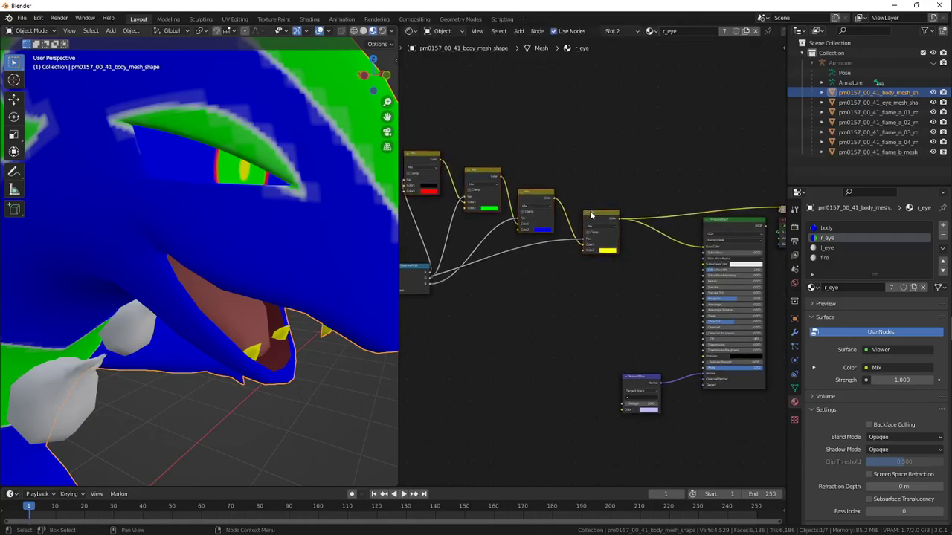
Duplicate the yellow Mix node after it in the chain and drive the copy's Fac with the eye albedo texture
{"action": "key", "text": "shift+d"}
{"action": "left_click", "coordinate": [687, 249]}
{"action": "middle_click_drag", "start_coordinate": [553, 253], "coordinate": [651, 259]}
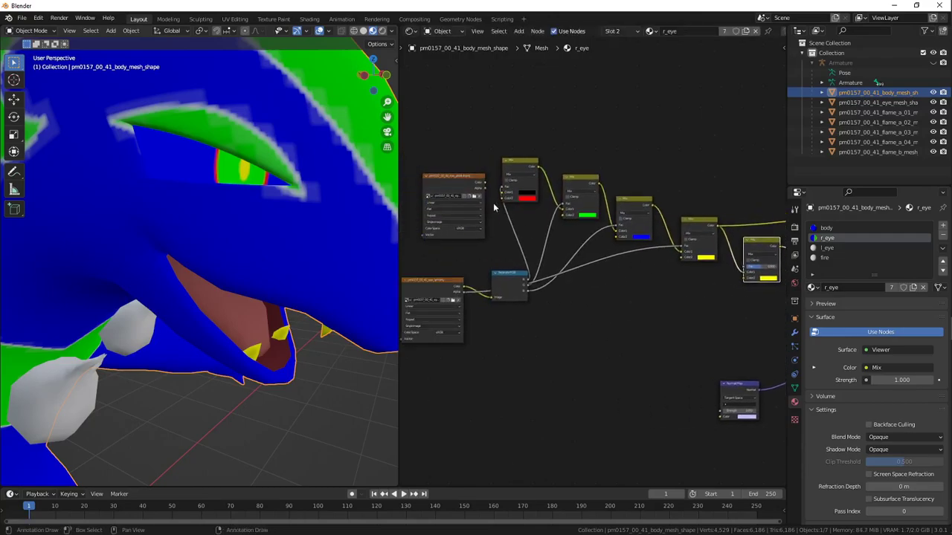
{"action": "left_click_drag", "start_coordinate": [485, 187], "coordinate": [746, 267]}
Set the last Mix node's Color2 to black
{"action": "scroll", "coordinate": [648, 237], "scroll_direction": "up", "scroll_amount": 3}
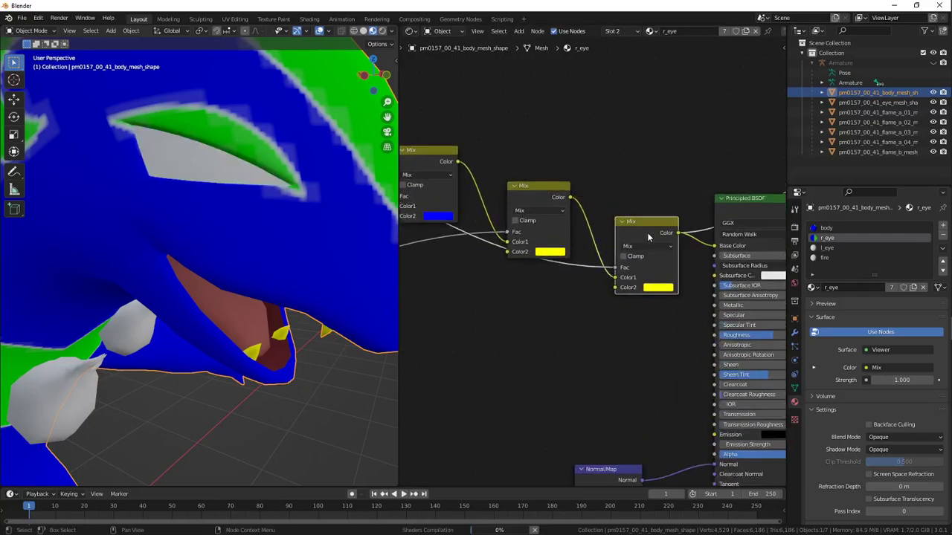
{"action": "scroll", "coordinate": [601, 255], "scroll_direction": "up", "scroll_amount": 1}
{"action": "left_click", "coordinate": [665, 289]}
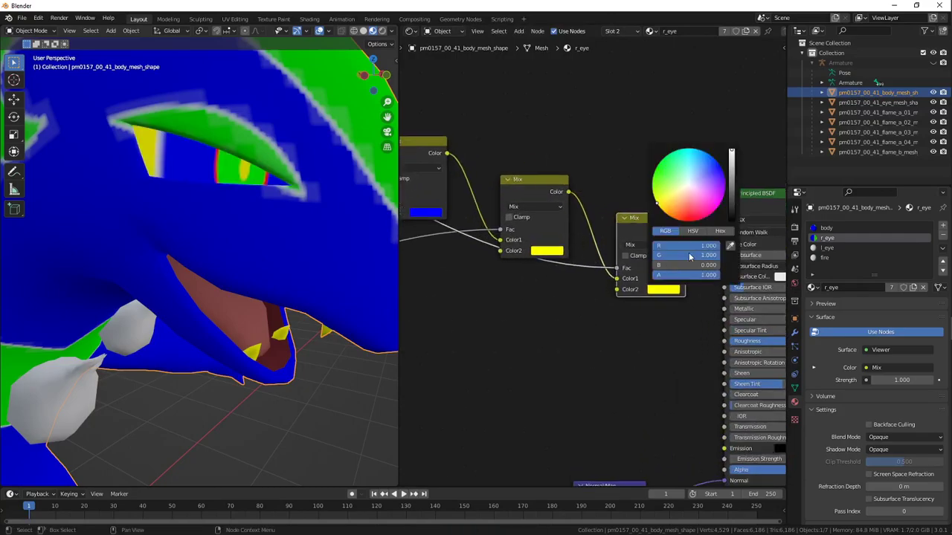
{"action": "left_click_drag", "start_coordinate": [689, 254], "coordinate": [618, 247]}
Compare the preview of an earlier node in the chain with the last Mix node's output on the eye
{"action": "middle_click_drag", "start_coordinate": [549, 290], "coordinate": [709, 287]}
{"action": "scroll", "coordinate": [618, 296], "scroll_direction": "down", "scroll_amount": 4}
{"action": "middle_click_drag", "start_coordinate": [546, 254], "coordinate": [520, 253]}
{"action": "left_click", "coordinate": [499, 196], "text": "ctrl+shift"}
{"action": "scroll", "coordinate": [668, 281], "scroll_direction": "down", "scroll_amount": 2}
{"action": "left_click", "coordinate": [715, 253], "text": "ctrl+shift"}
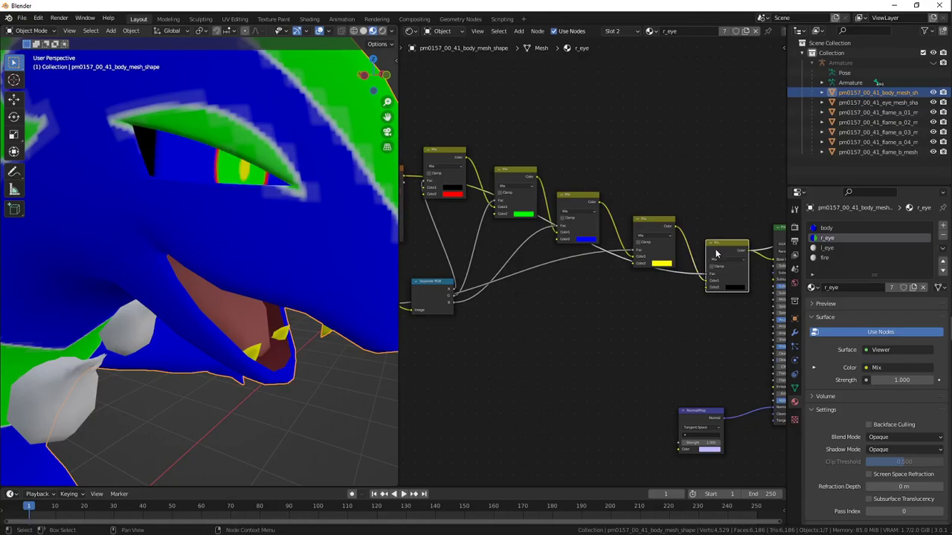
Set the Color2 of the last Mix node in the r_eye chain to white
{"action": "scroll", "coordinate": [719, 279], "scroll_direction": "up", "scroll_amount": 3}
{"action": "scroll", "coordinate": [719, 280], "scroll_direction": "right", "scroll_amount": 2}
{"action": "middle_click_drag", "start_coordinate": [253, 199], "coordinate": [264, 198]}
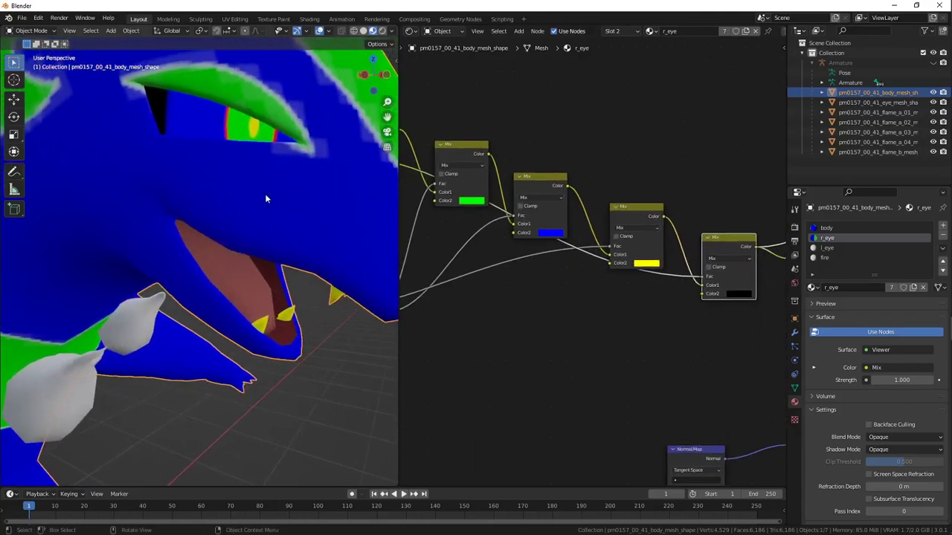
{"action": "scroll", "coordinate": [605, 272], "scroll_direction": "down", "scroll_amount": 1}
{"action": "middle_click_drag", "start_coordinate": [559, 262], "coordinate": [510, 240]}
{"action": "left_click", "coordinate": [519, 207], "text": "ctrl+shift"}
{"action": "scroll", "coordinate": [657, 278], "scroll_direction": "down", "scroll_amount": 1}
{"action": "left_click", "coordinate": [703, 282], "text": "ctrl+shift"}
{"action": "left_click", "coordinate": [710, 294]}
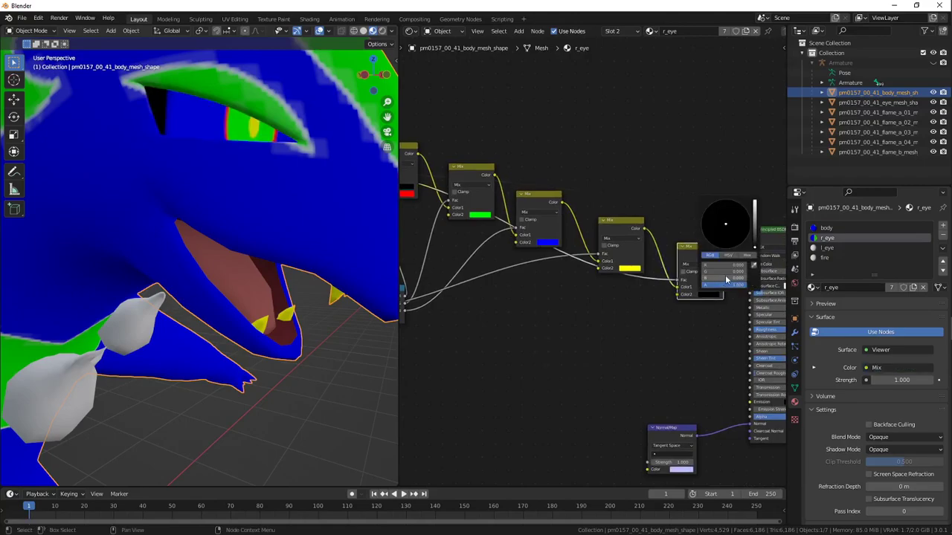
{"action": "left_click_drag", "start_coordinate": [754, 231], "coordinate": [755, 200]}
{"action": "scroll", "coordinate": [477, 298], "scroll_direction": "down", "scroll_amount": 1}
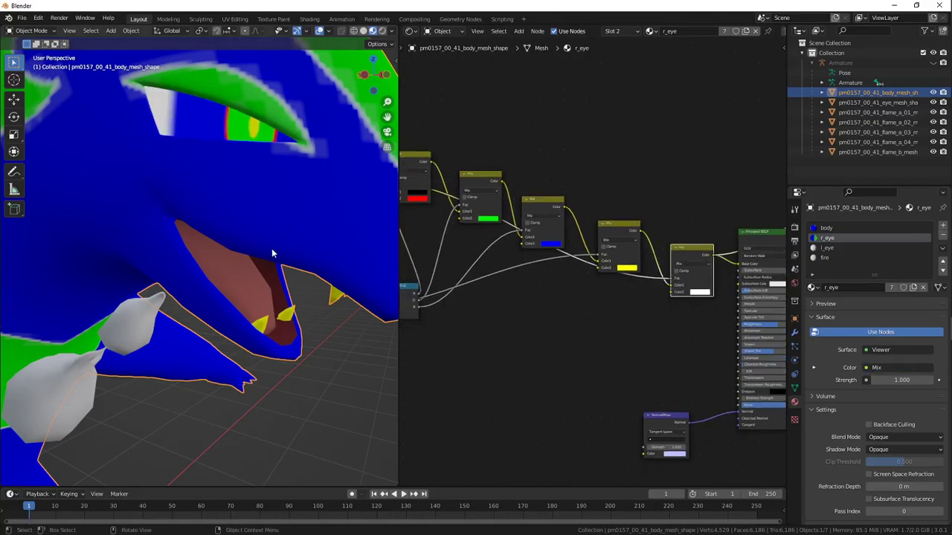
{"action": "mouse_move", "coordinate": [272, 248]}
{"action": "middle_mouse_down"}
{"action": "mouse_move", "coordinate": [234, 244]}
{"action": "mouse_move", "coordinate": [256, 251]}
{"action": "middle_mouse_up"}
{"action": "scroll", "coordinate": [580, 288], "scroll_direction": "down", "scroll_amount": 1}
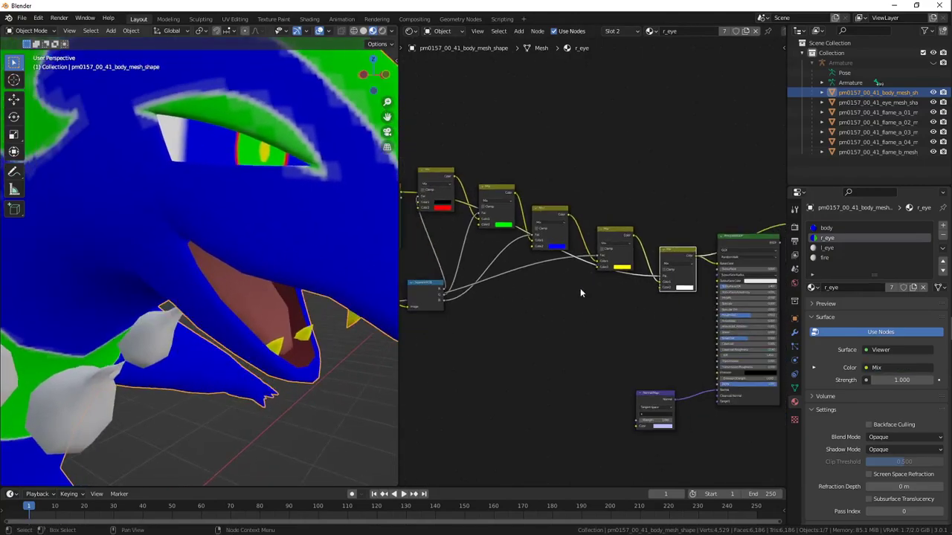
Move the eye albedo texture node clear of the Mix nodes, then duplicate the lym texture node and load the eye nrm image into the copy
{"action": "middle_click_drag", "start_coordinate": [492, 260], "coordinate": [580, 289]}
{"action": "left_click_drag", "start_coordinate": [444, 235], "coordinate": [438, 176]}
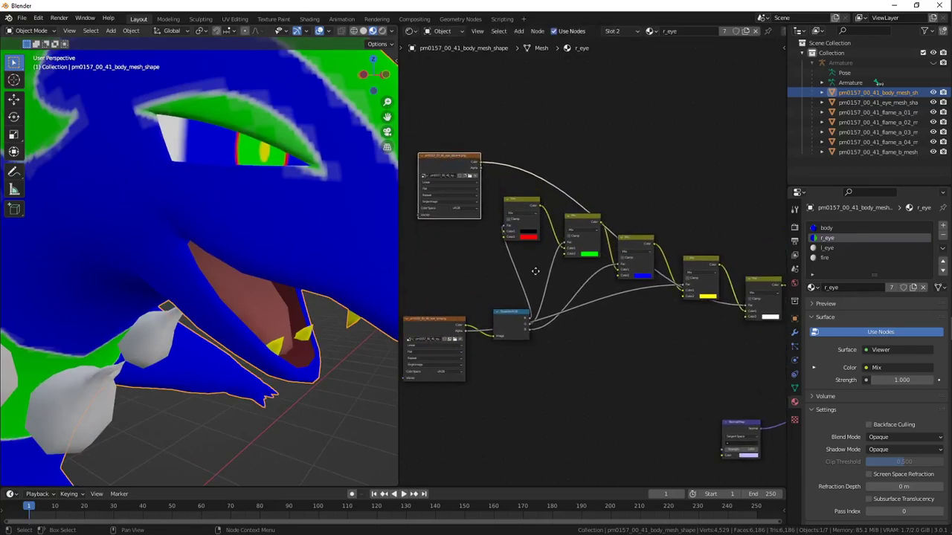
{"action": "middle_click_drag", "start_coordinate": [535, 272], "coordinate": [475, 246]}
{"action": "middle_click_drag", "start_coordinate": [501, 287], "coordinate": [557, 274]}
{"action": "left_click", "coordinate": [419, 288]}
{"action": "key", "text": "shift+d"}
{"action": "left_click", "coordinate": [646, 370]}
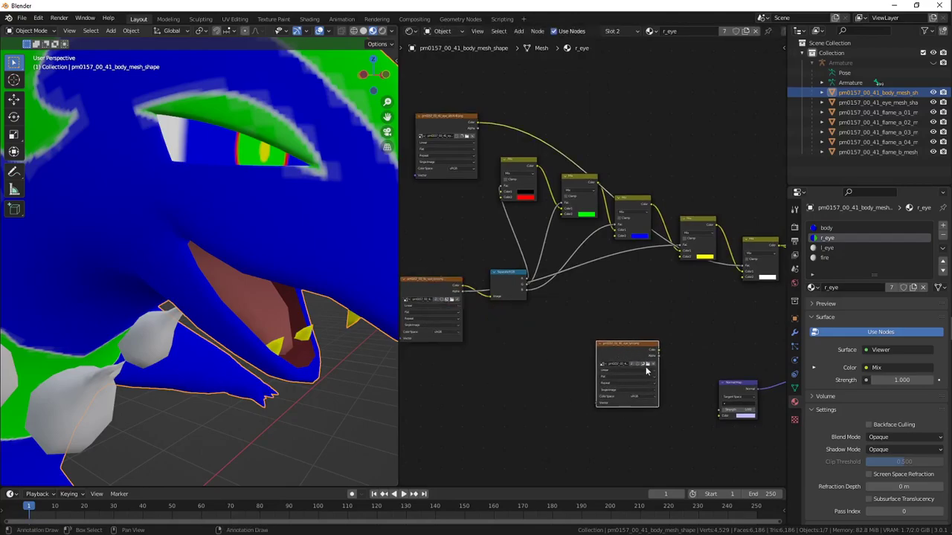
{"action": "left_click", "coordinate": [649, 366]}
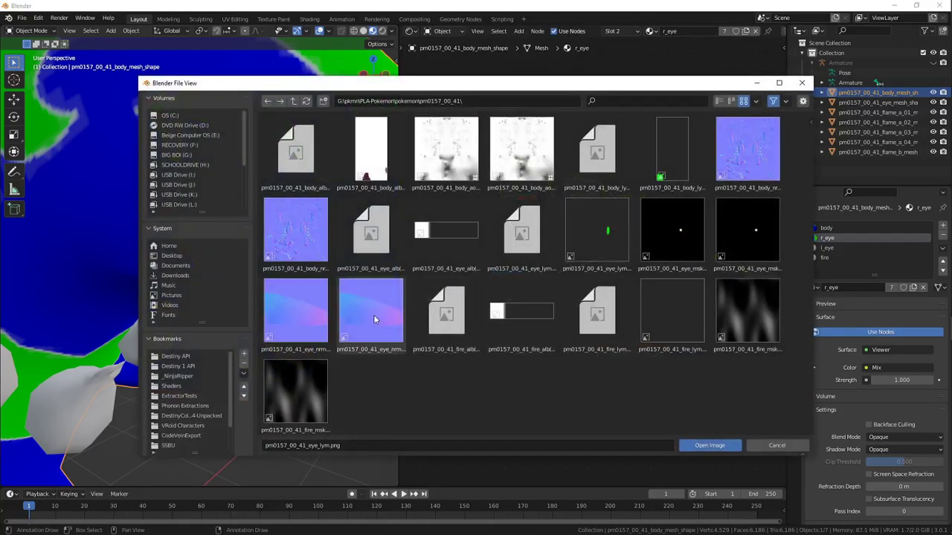
{"action": "double_click", "coordinate": [377, 315]}
Set the eye normal texture to Non-Color and connect its Color to the Normal Map node's Color
{"action": "middle_click_drag", "start_coordinate": [615, 381], "coordinate": [575, 318]}
{"action": "scroll", "coordinate": [576, 316], "scroll_direction": "up", "scroll_amount": 3}
{"action": "left_click_drag", "start_coordinate": [583, 305], "coordinate": [580, 331]}
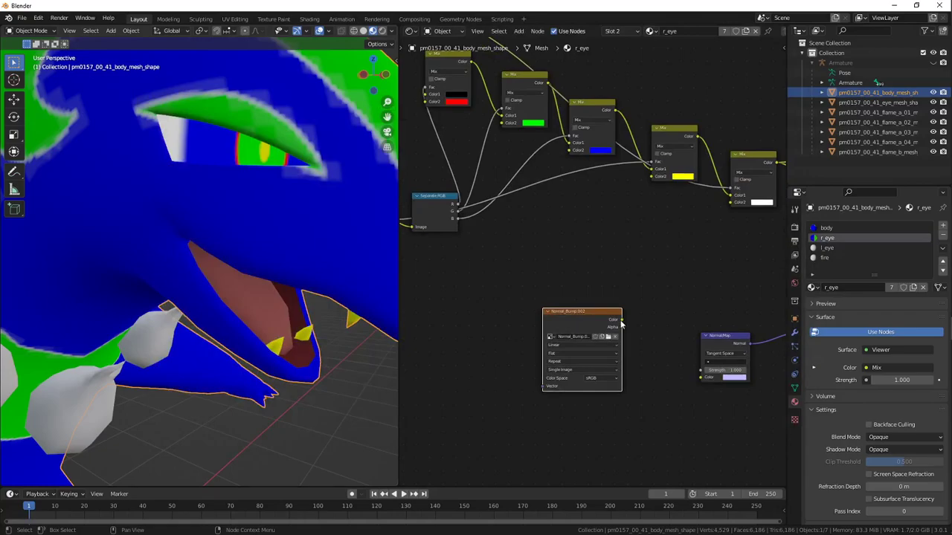
{"action": "left_click", "coordinate": [594, 378]}
{"action": "left_click", "coordinate": [603, 409]}
{"action": "left_click_drag", "start_coordinate": [598, 327], "coordinate": [628, 363]}
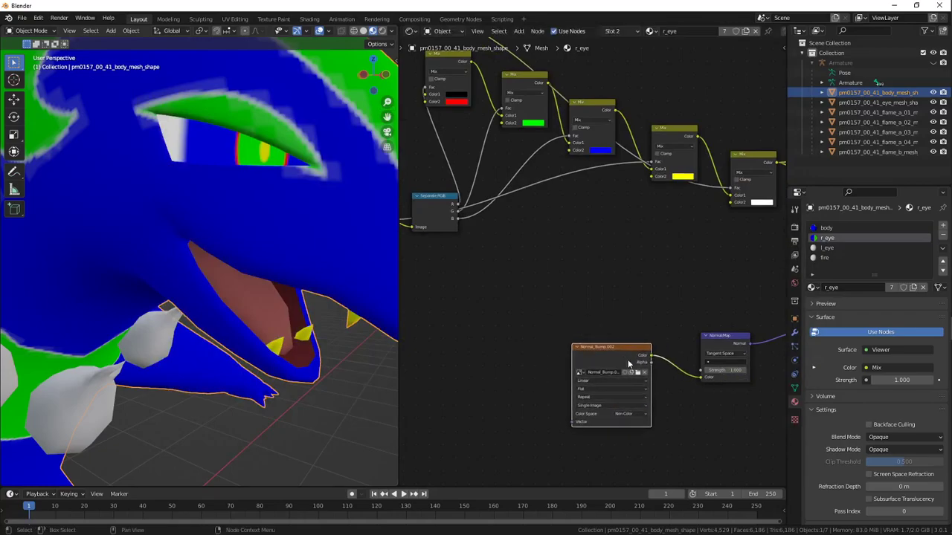
Switch r_eye's output from the Mix preview back to the Principled BSDF
{"action": "scroll", "coordinate": [589, 348], "scroll_direction": "down", "scroll_amount": 6}
{"action": "middle_click_drag", "start_coordinate": [580, 318], "coordinate": [542, 318]}
{"action": "left_click", "coordinate": [637, 224], "text": "ctrl+shift"}
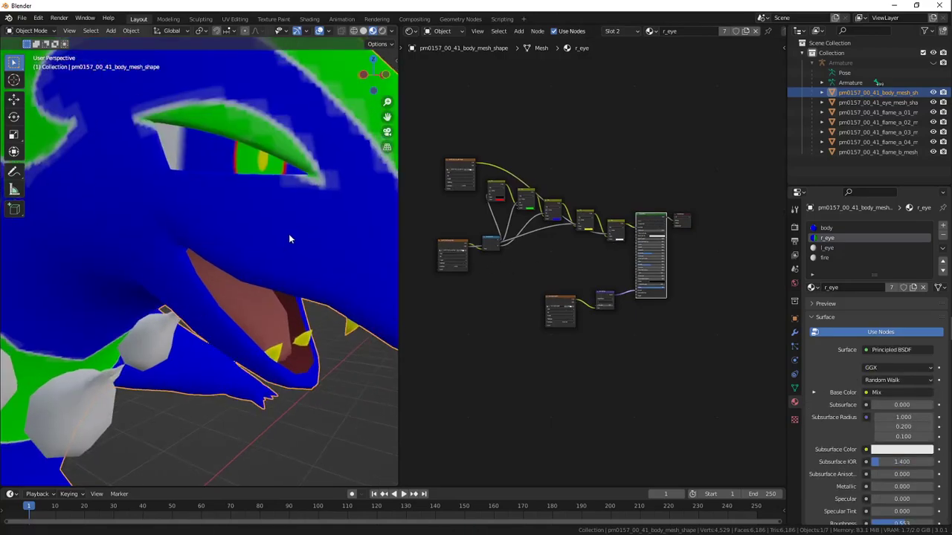
Replace l_eye's Normal Map node with r_eye's copied texture, Separate RGB, Mix and Normal Map nodes, and link the Normal output to the Principled BSDF
{"action": "middle_click_drag", "start_coordinate": [606, 283], "coordinate": [639, 291]}
{"action": "left_click_drag", "start_coordinate": [454, 148], "coordinate": [663, 367]}
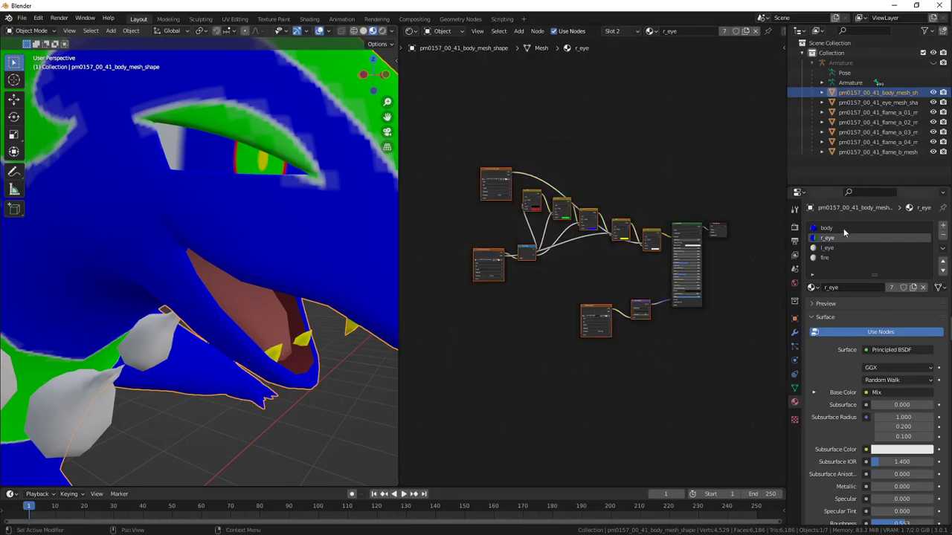
{"action": "left_click", "coordinate": [829, 249]}
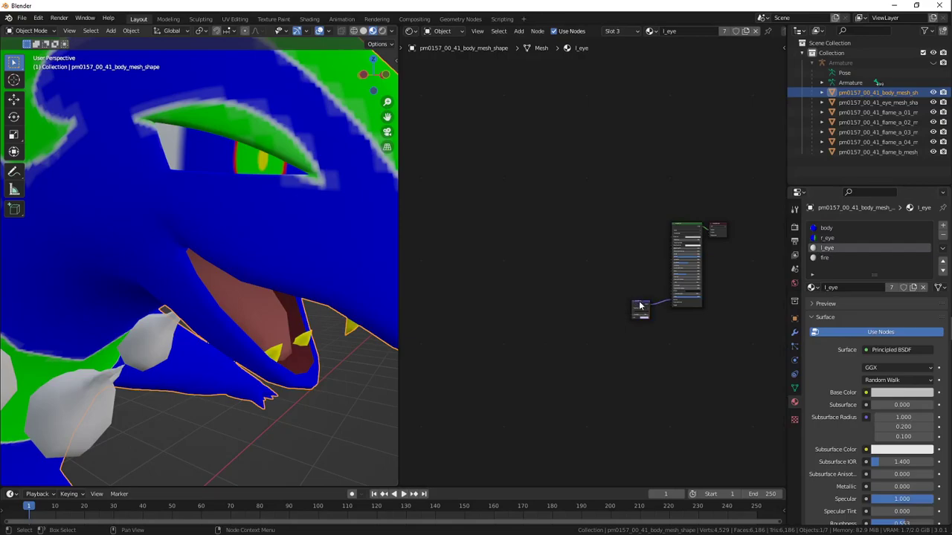
{"action": "scroll", "coordinate": [518, 232], "scroll_direction": "up", "scroll_amount": 4}
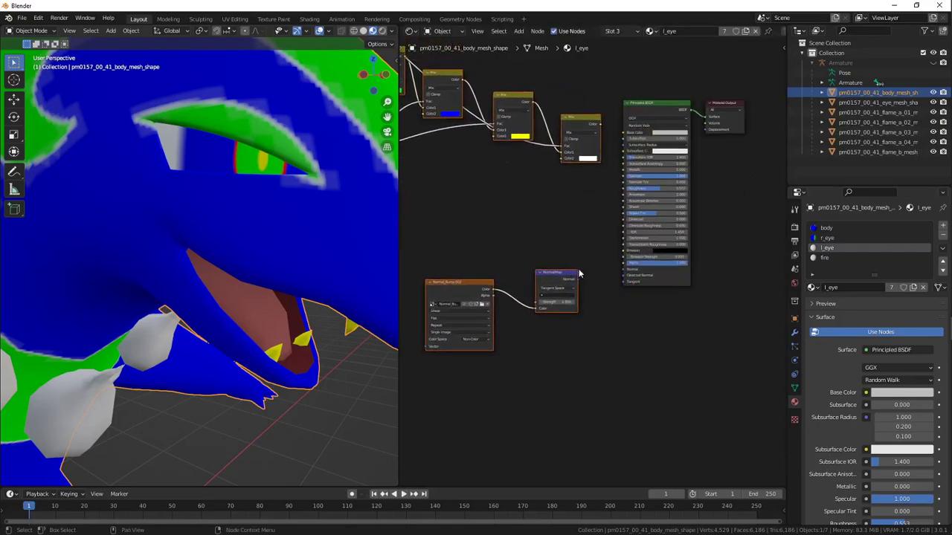
{"action": "scroll", "coordinate": [625, 273], "scroll_direction": "up", "scroll_amount": 2}
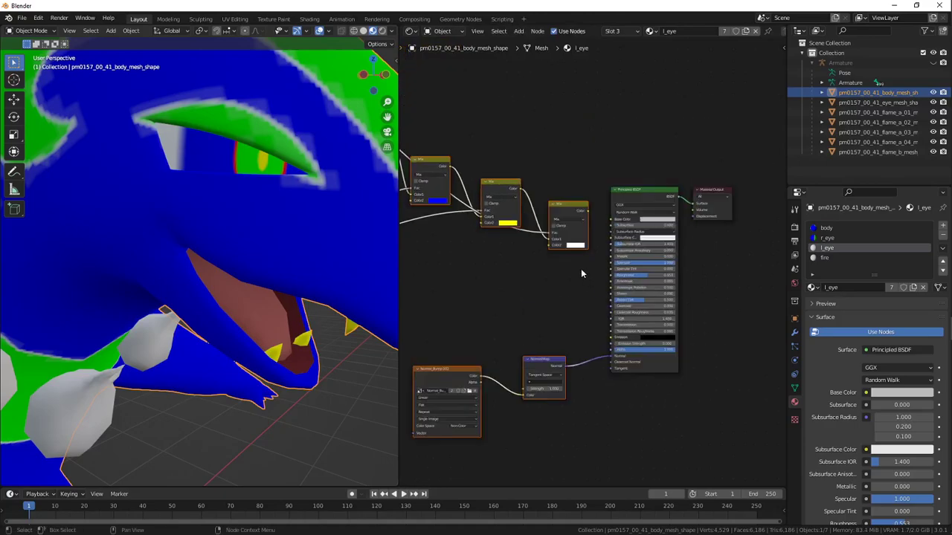
Connect l_eye's last Mix node to the Principled BSDF's Base Color and set Specular to 0
{"action": "left_click_drag", "start_coordinate": [604, 208], "coordinate": [617, 207]}
{"action": "middle_click_drag", "start_coordinate": [349, 208], "coordinate": [268, 212]}
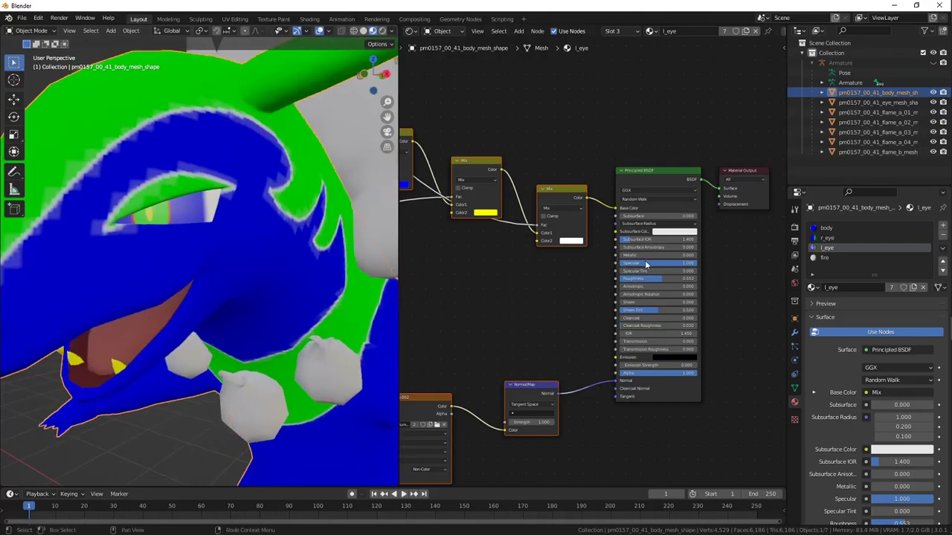
{"action": "middle_click_drag", "start_coordinate": [306, 246], "coordinate": [442, 256]}
Open the fire material's nodes for editing
{"action": "left_click", "coordinate": [824, 257]}
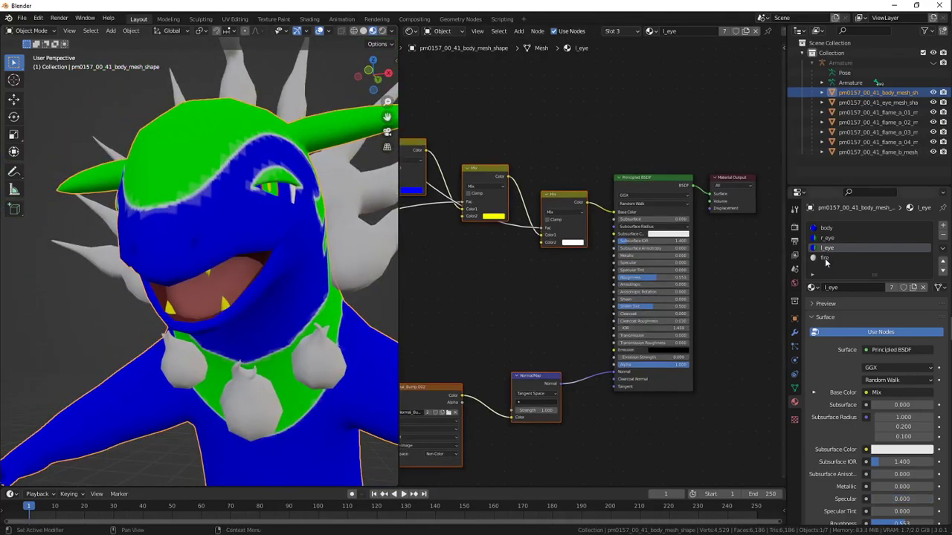
{"action": "middle_click_drag", "start_coordinate": [549, 248], "coordinate": [622, 253]}
{"action": "key", "text": "alt+Tab"}
{"action": "key", "text": "alt+Tab"}
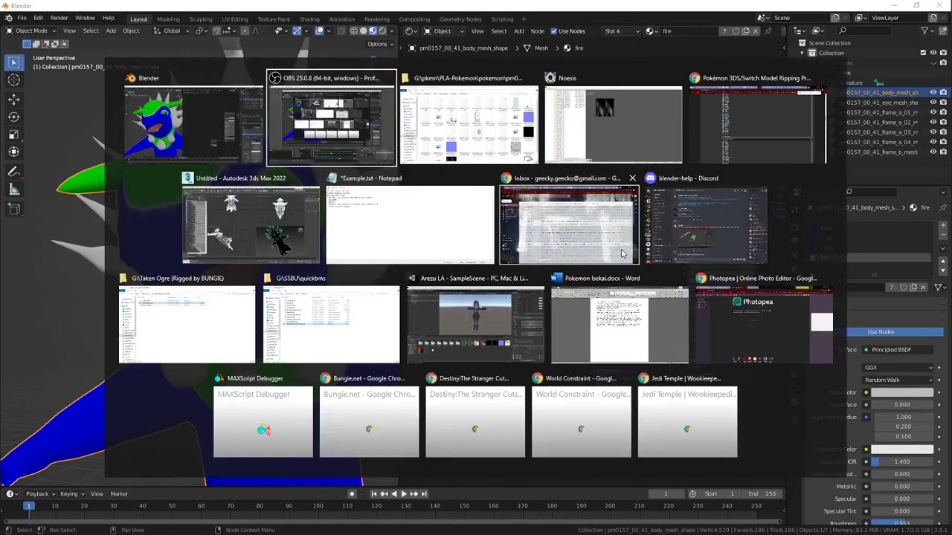
{"action": "scroll", "coordinate": [594, 259], "scroll_direction": "down", "scroll_amount": 2}
{"action": "key", "text": "alt+Tab"}
{"action": "middle_click_drag", "start_coordinate": [564, 201], "coordinate": [586, 228]}
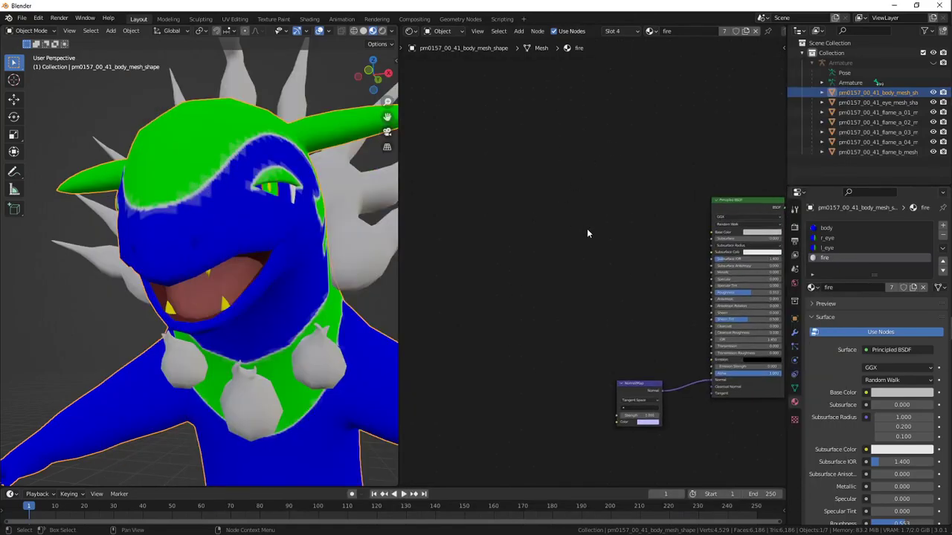
Add an Image Texture node to the fire material and load pm0157_00_41_fire_alb(4-4).png from the pm0157_00_41 folder
{"action": "key", "text": "shift+a"}
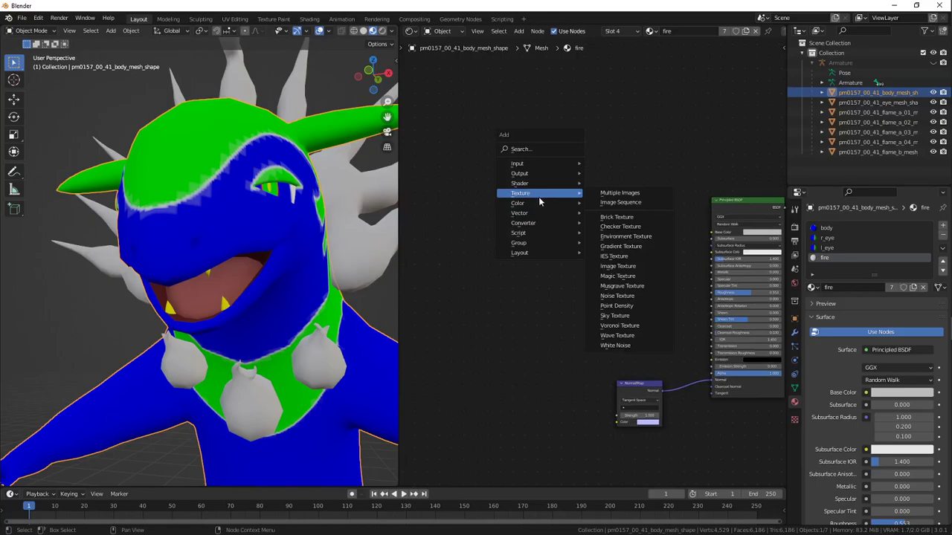
{"action": "mouse_move", "coordinate": [535, 203]}
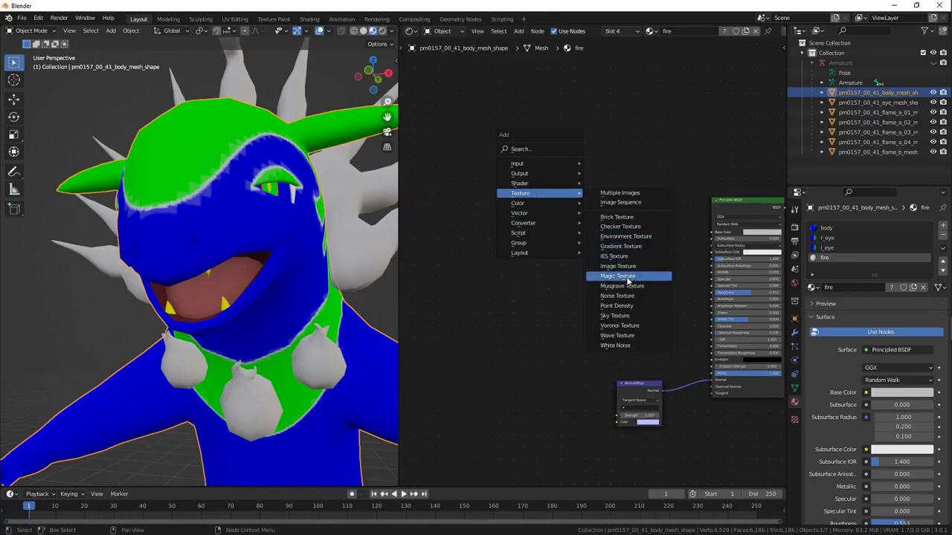
{"action": "left_click", "coordinate": [618, 265]}
{"action": "left_click", "coordinate": [551, 250]}
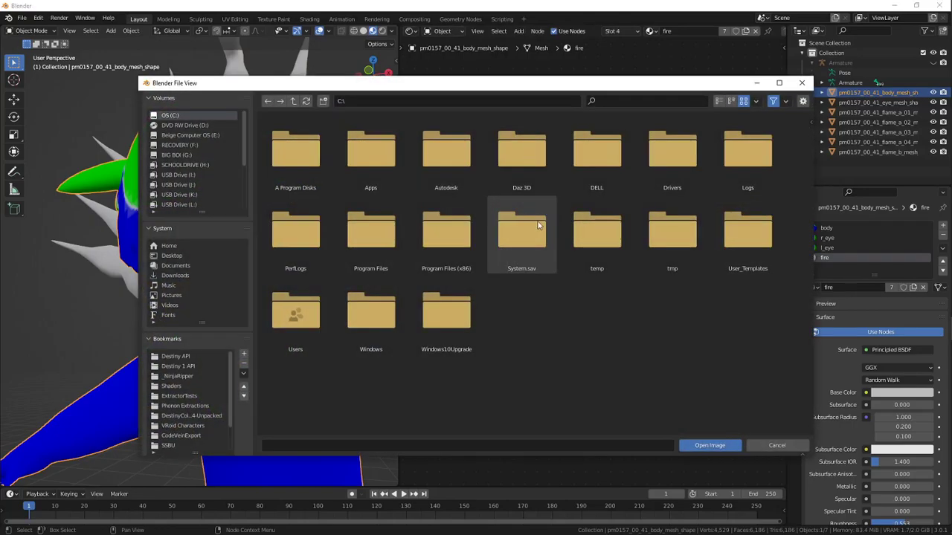
{"action": "left_click", "coordinate": [181, 350]}
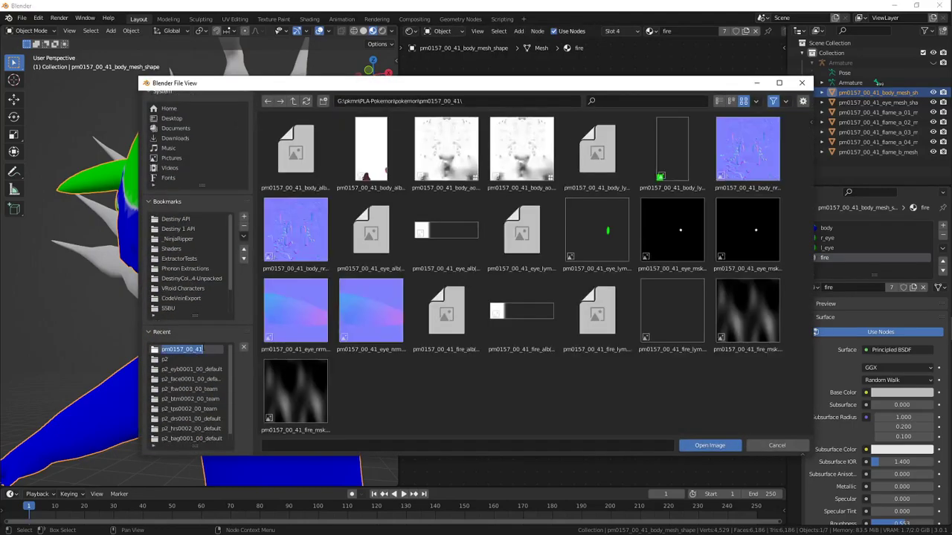
{"action": "left_click", "coordinate": [664, 324]}
{"action": "double_click", "coordinate": [546, 320]}
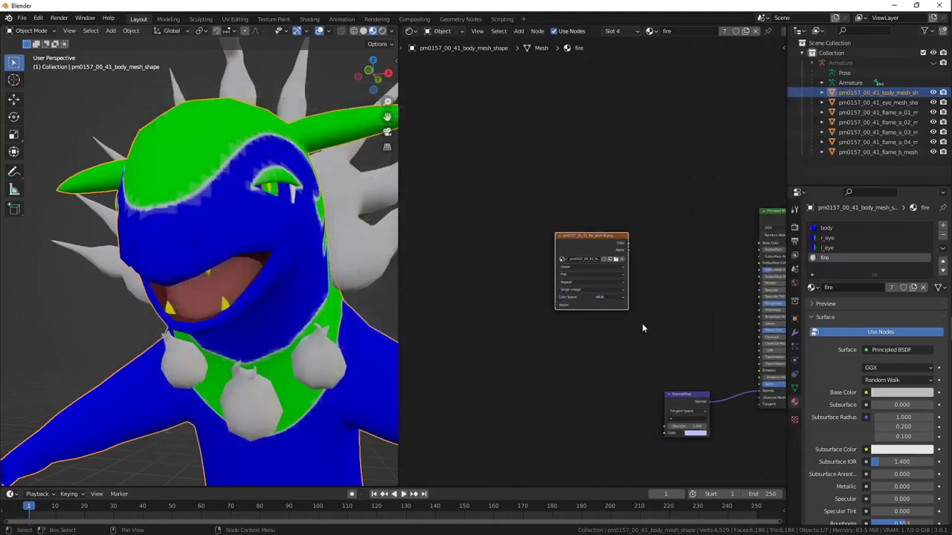
Preview the fire albedo texture on the flames, with its node placed farther from the Principled BSDF
{"action": "left_click", "coordinate": [563, 236], "text": "ctrl+shift"}
{"action": "left_click_drag", "start_coordinate": [523, 231], "coordinate": [486, 206]}
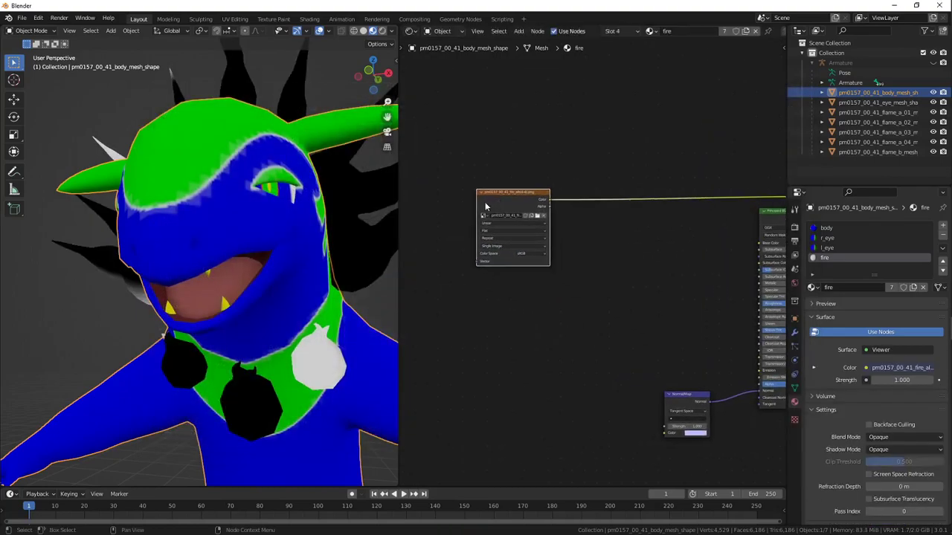
{"action": "scroll", "coordinate": [290, 221], "scroll_direction": "down", "scroll_amount": 2}
{"action": "middle_click_drag", "start_coordinate": [290, 221], "coordinate": [268, 90]}
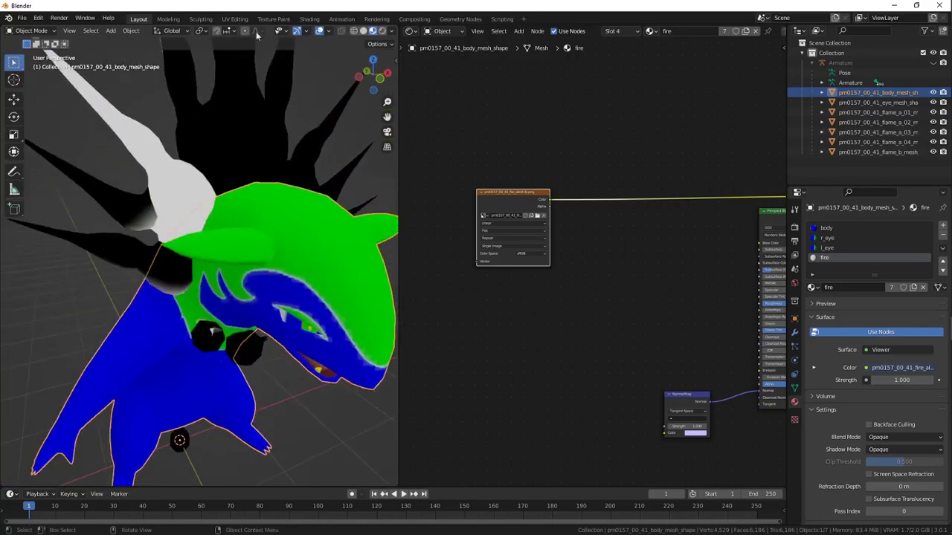
Display pm0157_00_41_fire_alb(4-4).png behind the UV layout in the UV Editing workspace
{"action": "left_click", "coordinate": [234, 20]}
{"action": "left_click", "coordinate": [266, 32]}
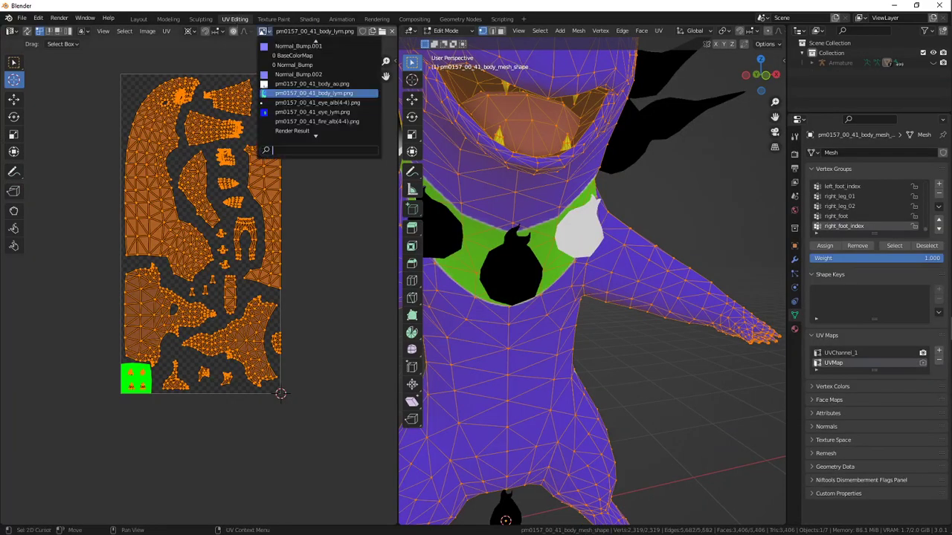
{"action": "left_click", "coordinate": [312, 121]}
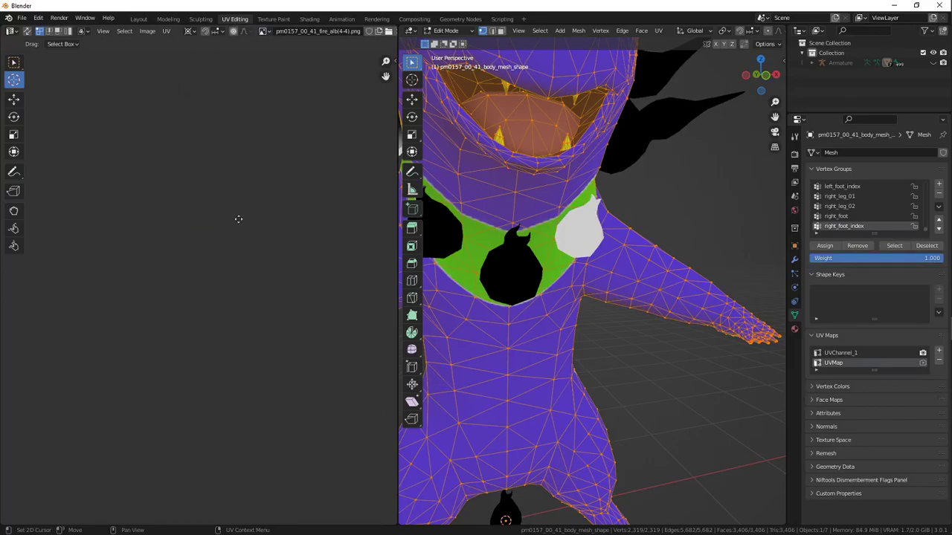
{"action": "middle_click_drag", "start_coordinate": [238, 219], "coordinate": [238, 283]}
{"action": "scroll", "coordinate": [242, 227], "scroll_direction": "up", "scroll_amount": 2}
{"action": "middle_click_drag", "start_coordinate": [243, 224], "coordinate": [248, 289]}
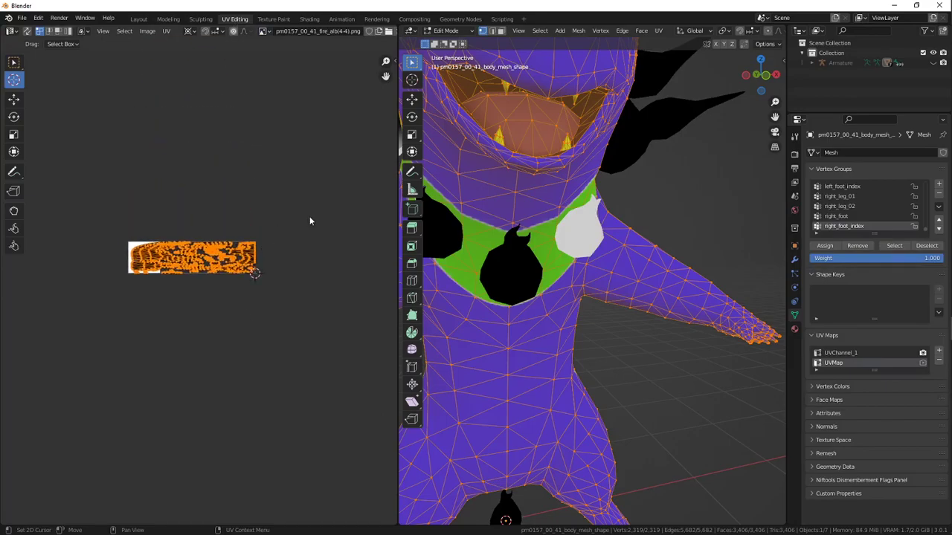
Compare the UVChannel_1 and UVChannel_2 layouts of the flame_b mesh against the fire albedo image in Edit Mode
{"action": "scroll", "coordinate": [311, 221], "scroll_direction": "up", "scroll_amount": 1}
{"action": "key", "text": "Tab"}
{"action": "left_click", "coordinate": [654, 117]}
{"action": "key", "text": "Tab"}
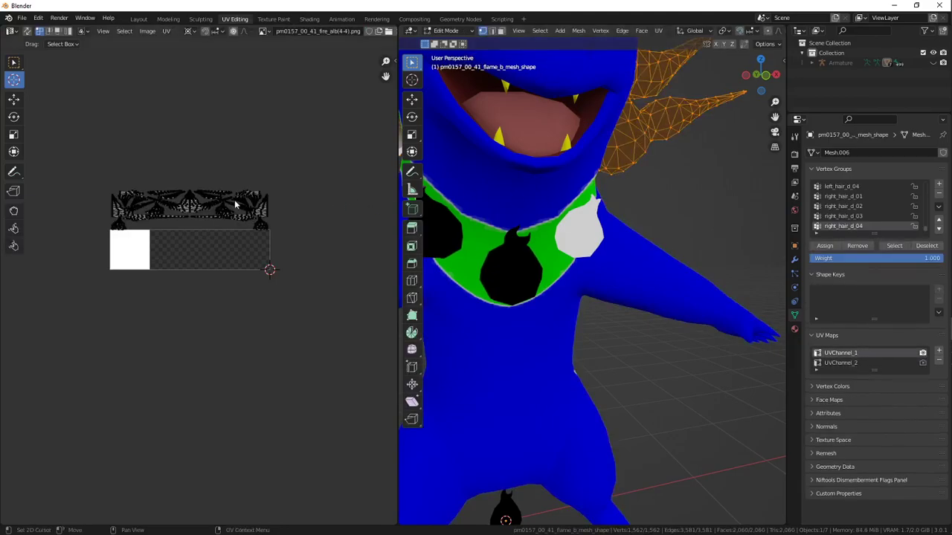
{"action": "left_click", "coordinate": [845, 363]}
{"action": "left_click", "coordinate": [841, 353]}
{"action": "left_click", "coordinate": [846, 363]}
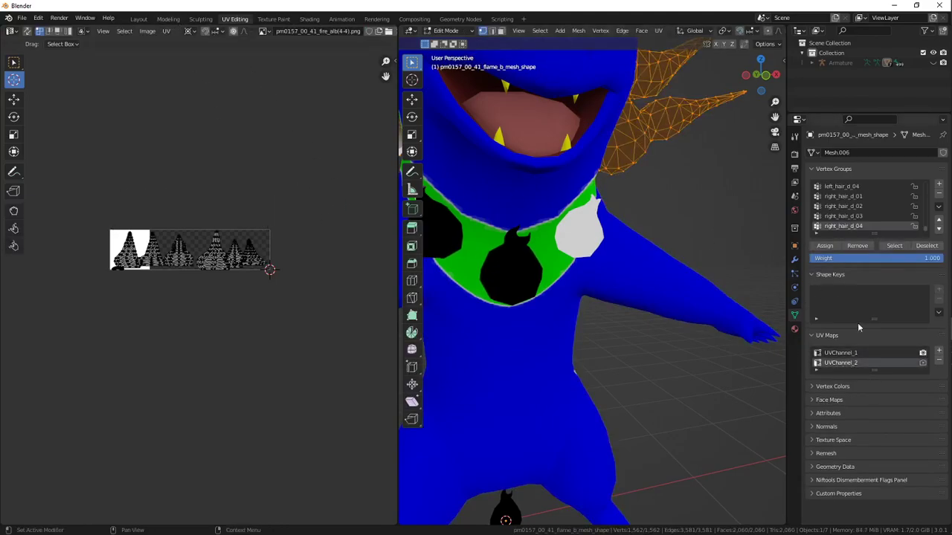
{"action": "left_click", "coordinate": [854, 353]}
{"action": "left_click", "coordinate": [852, 363]}
{"action": "scroll", "coordinate": [251, 179], "scroll_direction": "up", "scroll_amount": 2}
Return to the Layout workspace and delete the albedo texture node from the flame_b mesh's fire material
{"action": "left_click", "coordinate": [138, 20]}
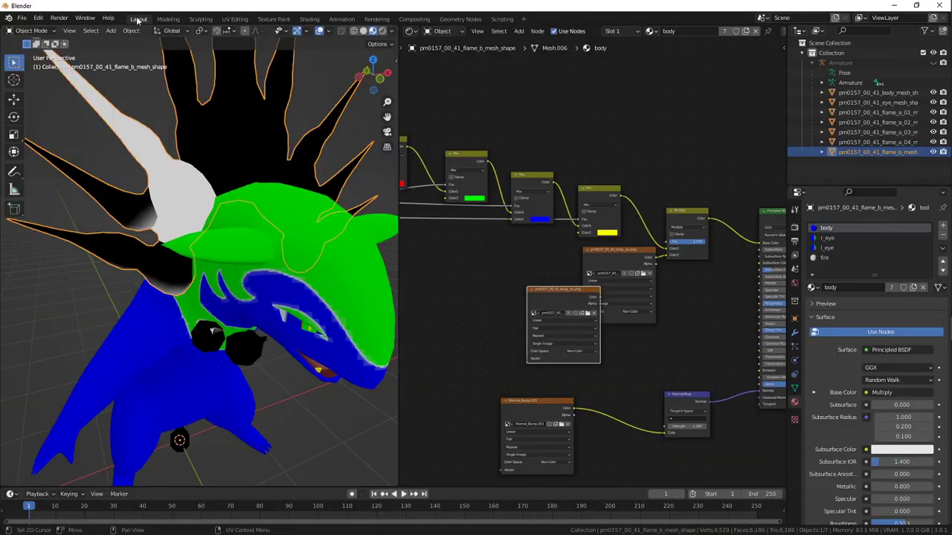
{"action": "middle_click_drag", "start_coordinate": [535, 257], "coordinate": [496, 243]}
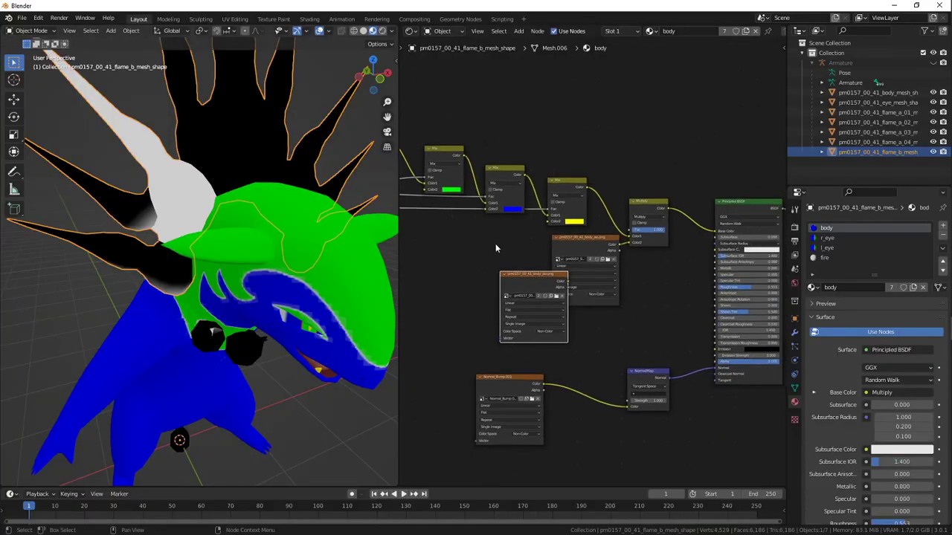
{"action": "left_click", "coordinate": [826, 257]}
{"action": "double_click", "coordinate": [825, 257]}
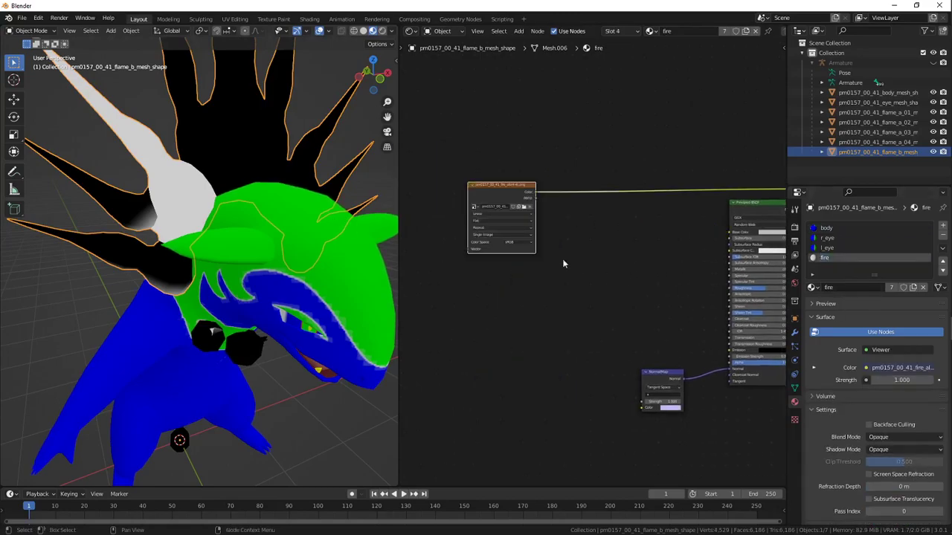
{"action": "middle_click_drag", "start_coordinate": [259, 191], "coordinate": [559, 221]}
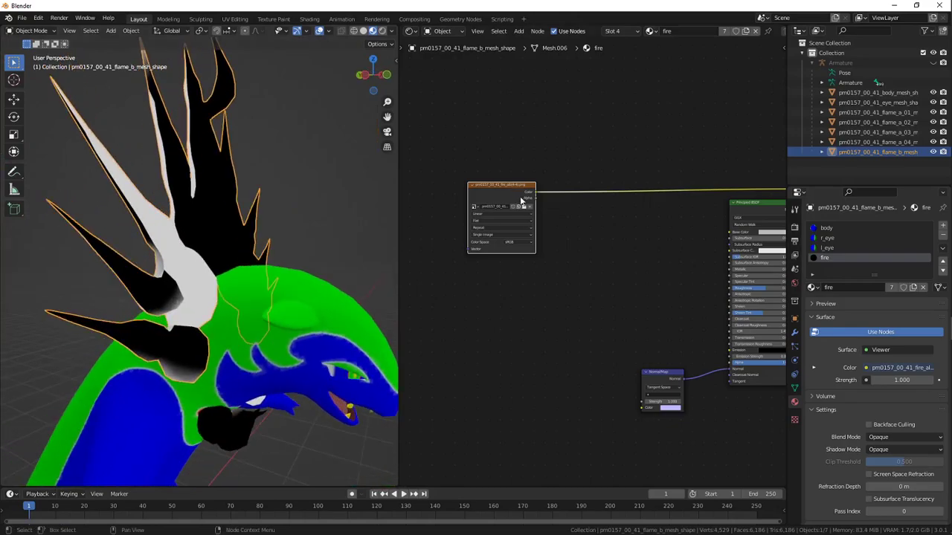
{"action": "key", "text": "x"}
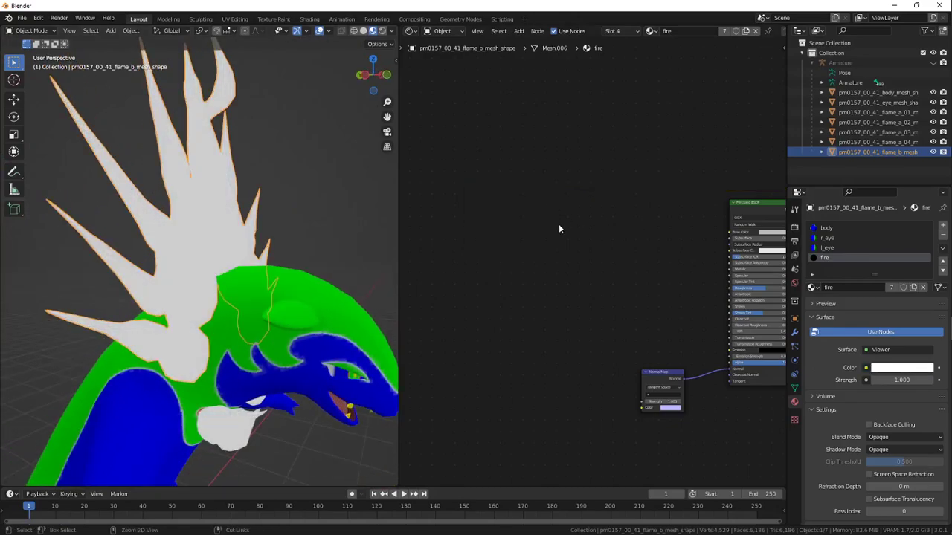
Undo the deletion of the fire albedo texture node and reposition it slightly
{"action": "key", "text": "ctrl+z"}
{"action": "key", "text": "ctrl+z"}
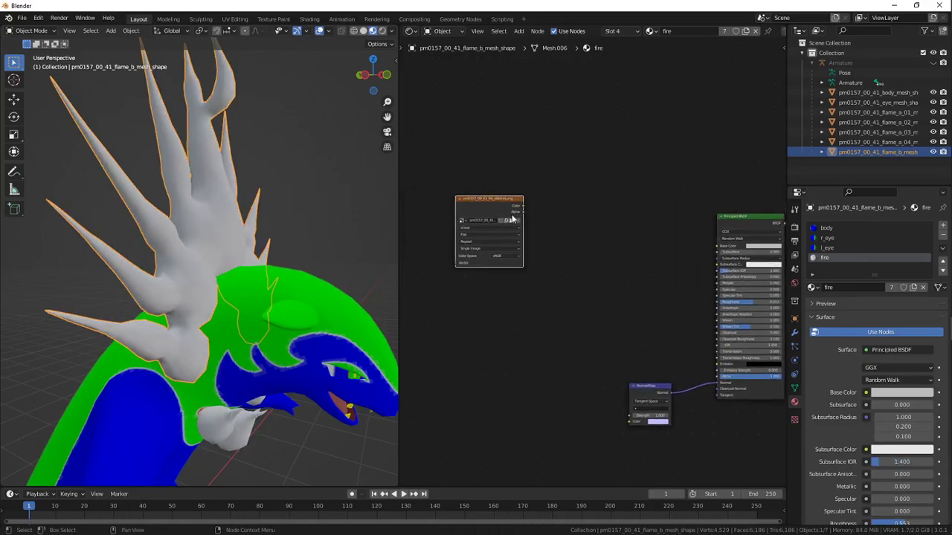
{"action": "left_click_drag", "start_coordinate": [513, 220], "coordinate": [496, 199]}
Duplicate the albedo texture node and load pm0157_00_41_fire_lym.png into the copy
{"action": "key", "text": "shift+d"}
{"action": "left_click", "coordinate": [546, 289]}
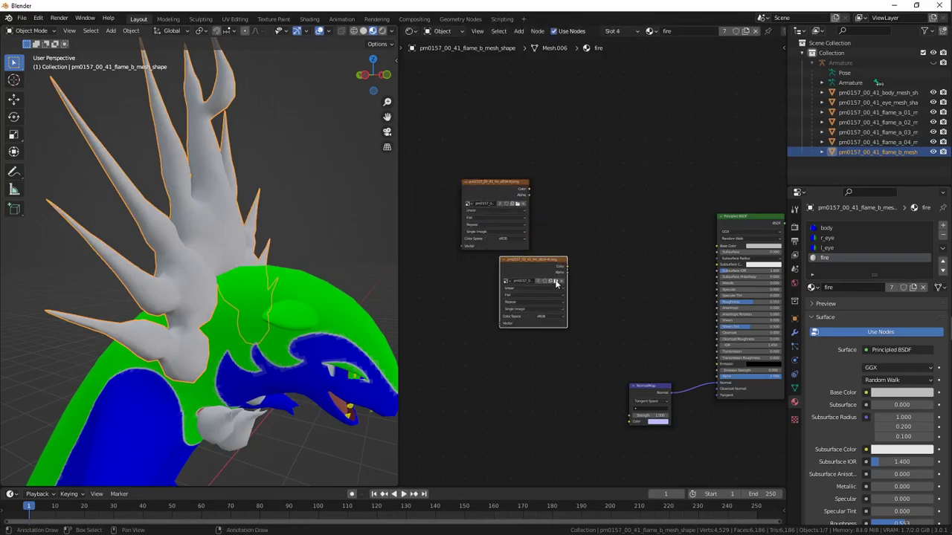
{"action": "left_click", "coordinate": [556, 283]}
{"action": "left_click", "coordinate": [685, 325]}
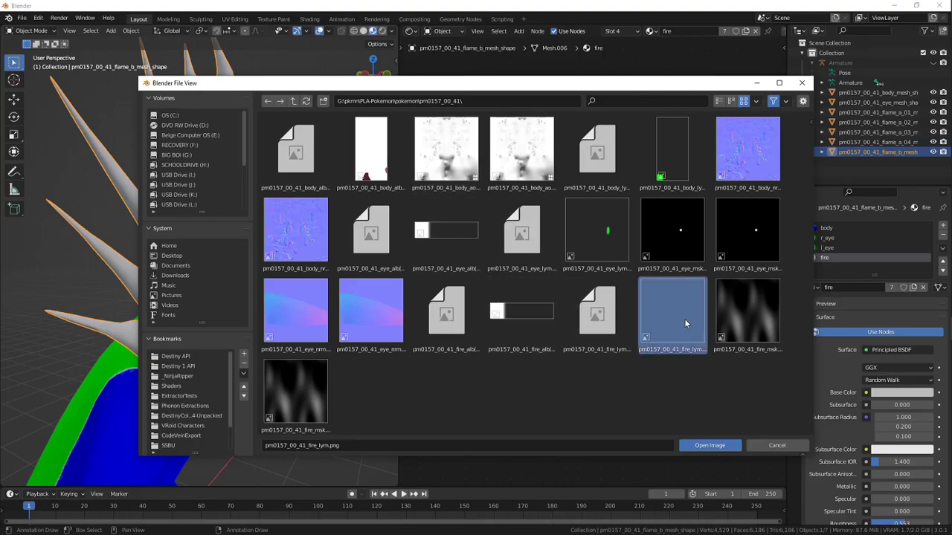
{"action": "double_click", "coordinate": [686, 325]}
Preview the fire_lym texture on the flames and set its image alpha mode to Channel Packed
{"action": "left_click", "coordinate": [537, 272], "text": "ctrl+shift"}
{"action": "middle_click_drag", "start_coordinate": [546, 272], "coordinate": [528, 268]}
{"action": "key", "text": "n"}
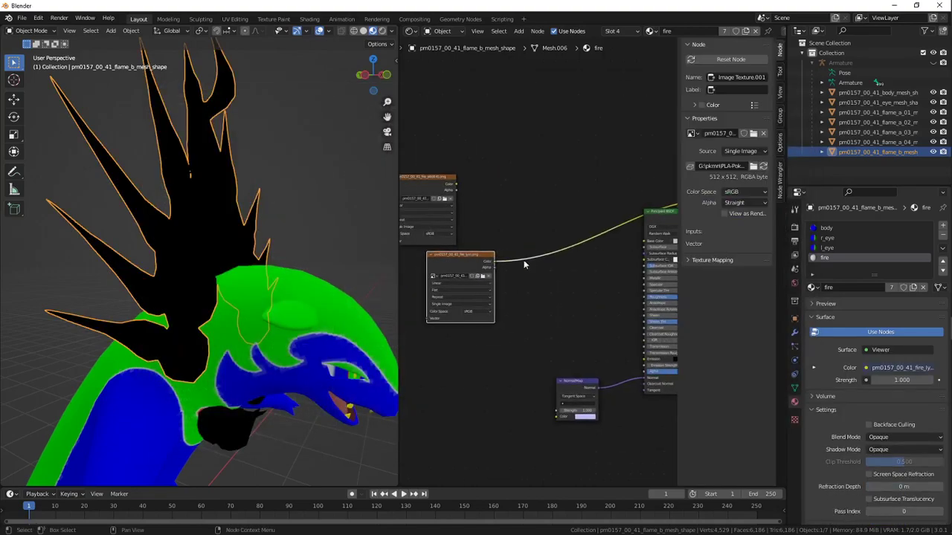
{"action": "left_click", "coordinate": [737, 206]}
{"action": "left_click", "coordinate": [755, 236]}
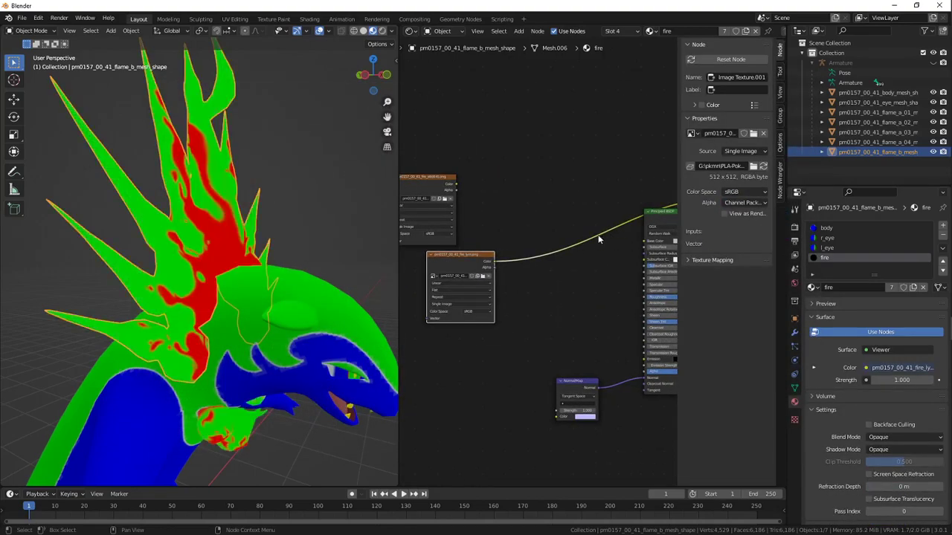
{"action": "key", "text": "n"}
{"action": "middle_click_drag", "start_coordinate": [320, 241], "coordinate": [270, 243]}
{"action": "scroll", "coordinate": [520, 278], "scroll_direction": "up", "scroll_amount": 2}
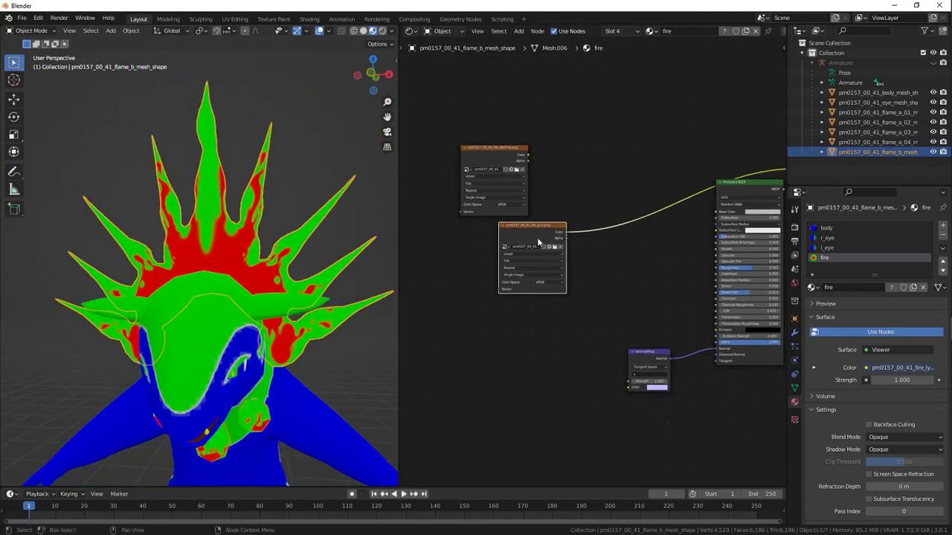
Insert a Separate RGB node on the fire_lym texture's color output and space the two nodes apart
{"action": "left_click_drag", "start_coordinate": [510, 238], "coordinate": [623, 234]}
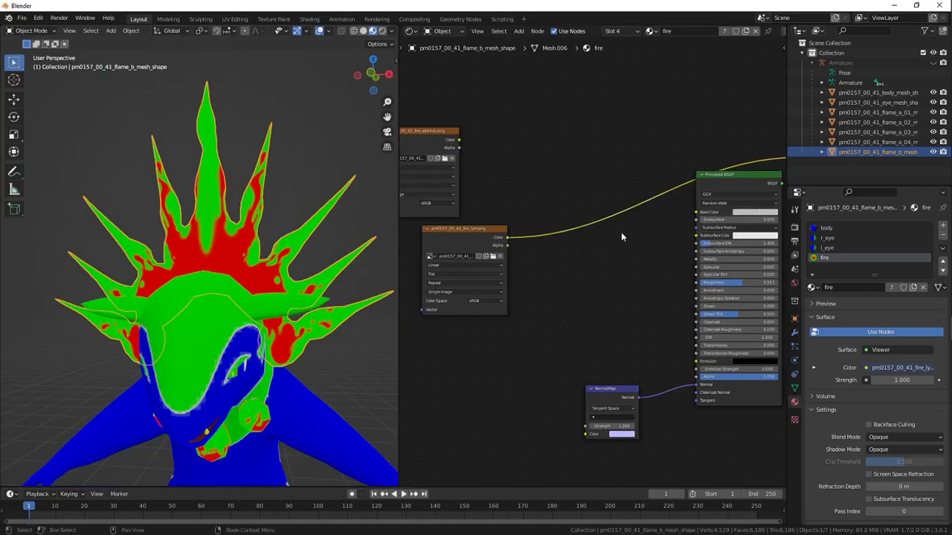
{"action": "left_click_drag", "start_coordinate": [508, 239], "coordinate": [674, 215]}
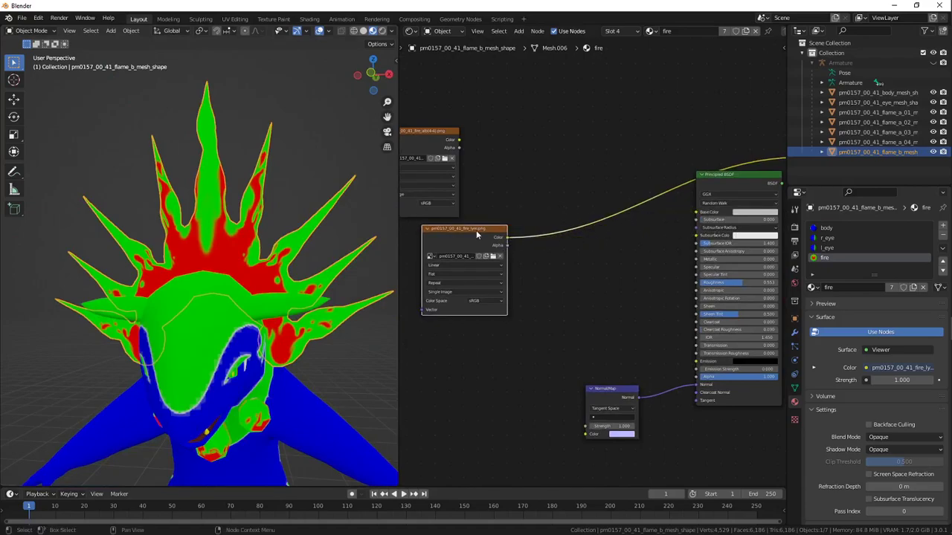
{"action": "middle_click_drag", "start_coordinate": [477, 232], "coordinate": [566, 234]}
{"action": "left_click_drag", "start_coordinate": [571, 230], "coordinate": [477, 229]}
{"action": "key", "text": "shift+a"}
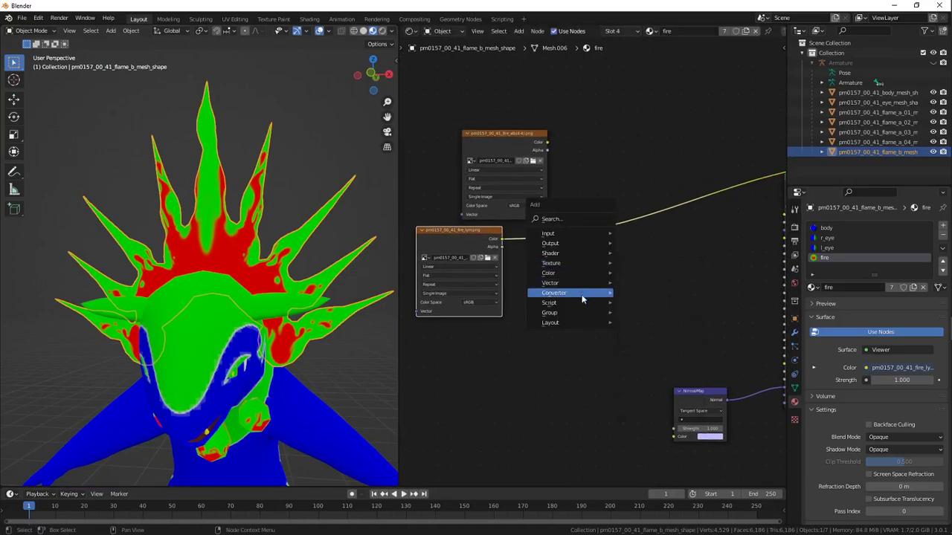
{"action": "mouse_move", "coordinate": [582, 298]}
{"action": "left_click", "coordinate": [654, 397]}
{"action": "left_click", "coordinate": [536, 249]}
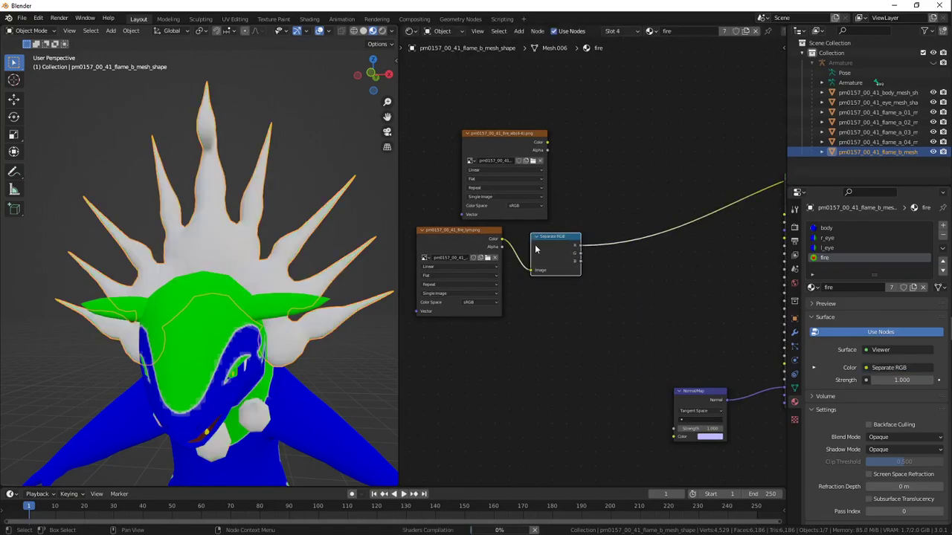
{"action": "left_click_drag", "start_coordinate": [442, 241], "coordinate": [409, 281]}
{"action": "left_click_drag", "start_coordinate": [553, 260], "coordinate": [522, 262]}
Add a MixRGB node after Separate RGB and connect its color to the Principled BSDF's Base Color
{"action": "key", "text": "shift+a"}
{"action": "mouse_move", "coordinate": [531, 266]}
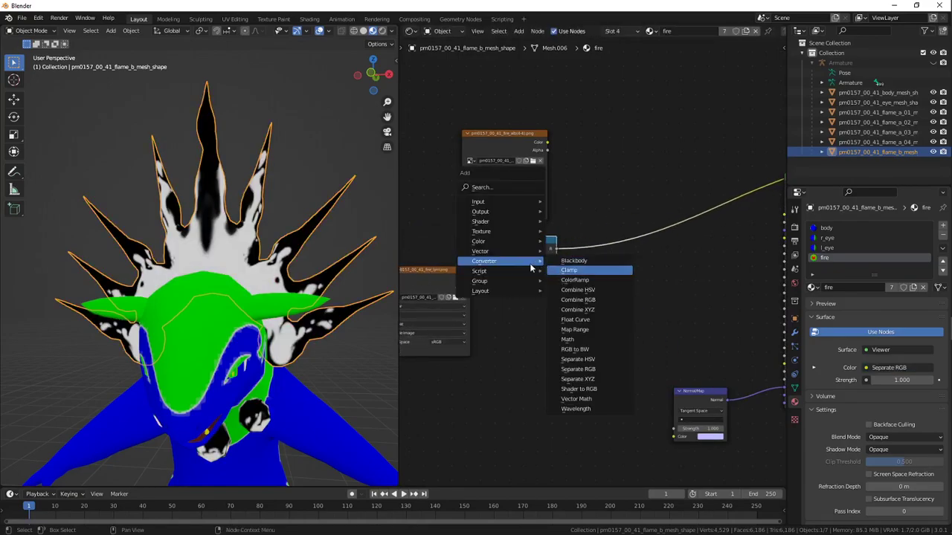
{"action": "mouse_move", "coordinate": [527, 242]}
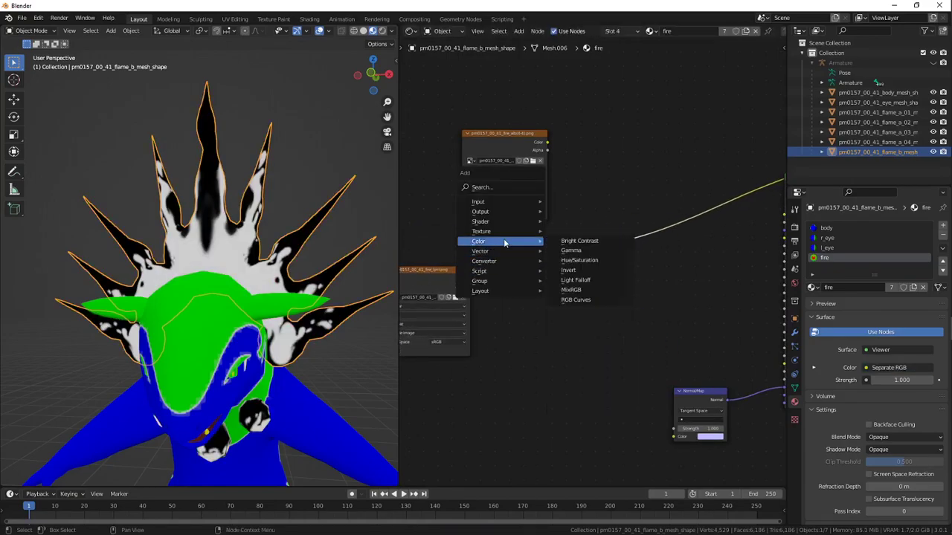
{"action": "left_click", "coordinate": [596, 289]}
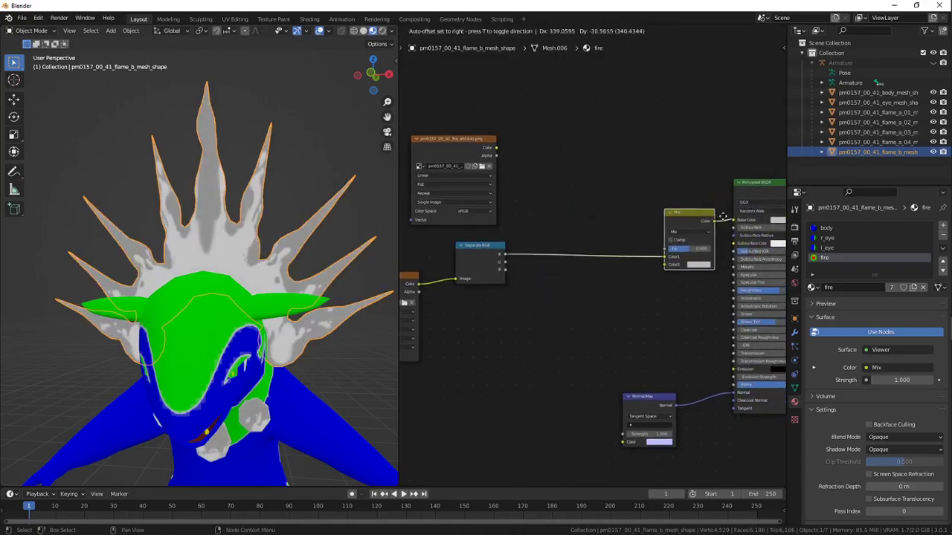
{"action": "left_click", "coordinate": [586, 191]}
{"action": "left_click_drag", "start_coordinate": [736, 225], "coordinate": [557, 196]}
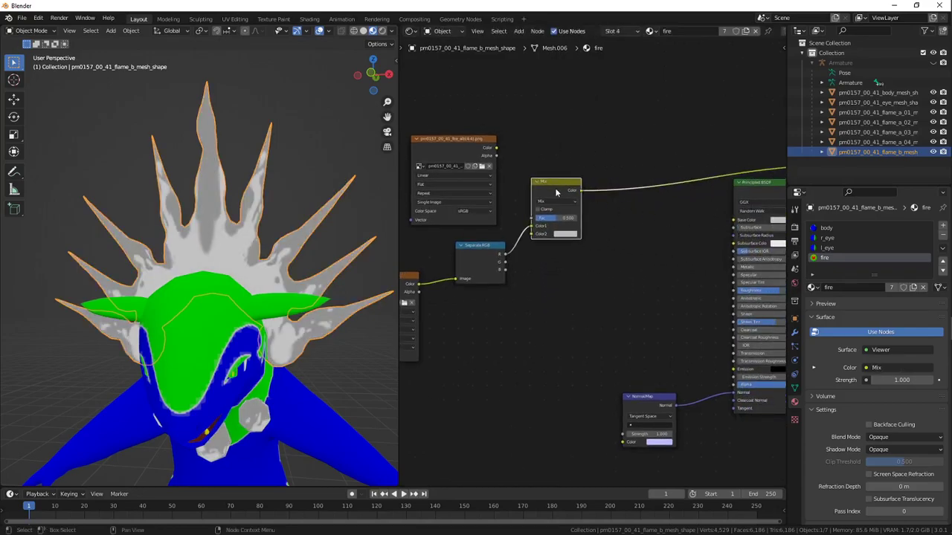
{"action": "mouse_move", "coordinate": [557, 196]}
{"action": "middle_mouse_down"}
{"action": "mouse_move", "coordinate": [616, 213]}
{"action": "mouse_move", "coordinate": [572, 206]}
{"action": "middle_mouse_up"}
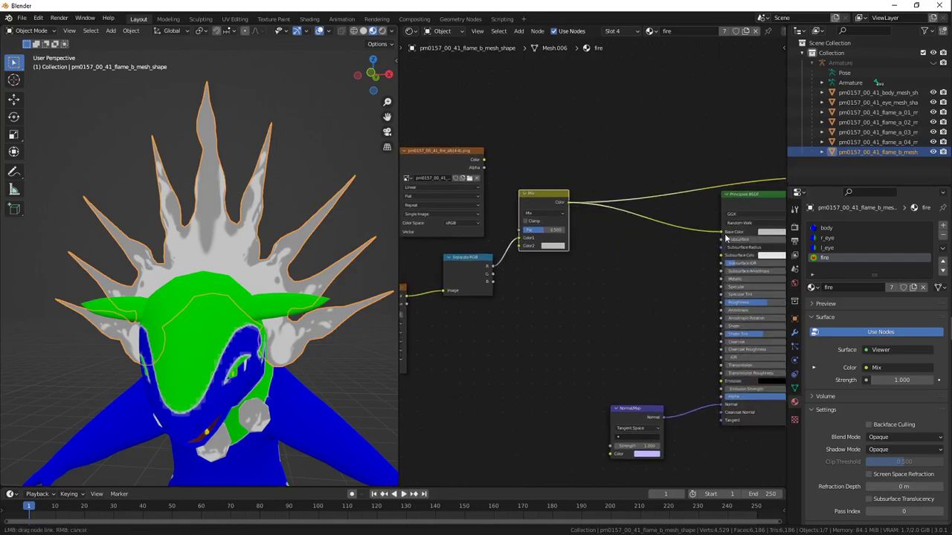
{"action": "left_click_drag", "start_coordinate": [725, 235], "coordinate": [719, 234]}
{"action": "middle_click_drag", "start_coordinate": [640, 227], "coordinate": [684, 242]}
{"action": "middle_click_drag", "start_coordinate": [572, 235], "coordinate": [635, 237]}
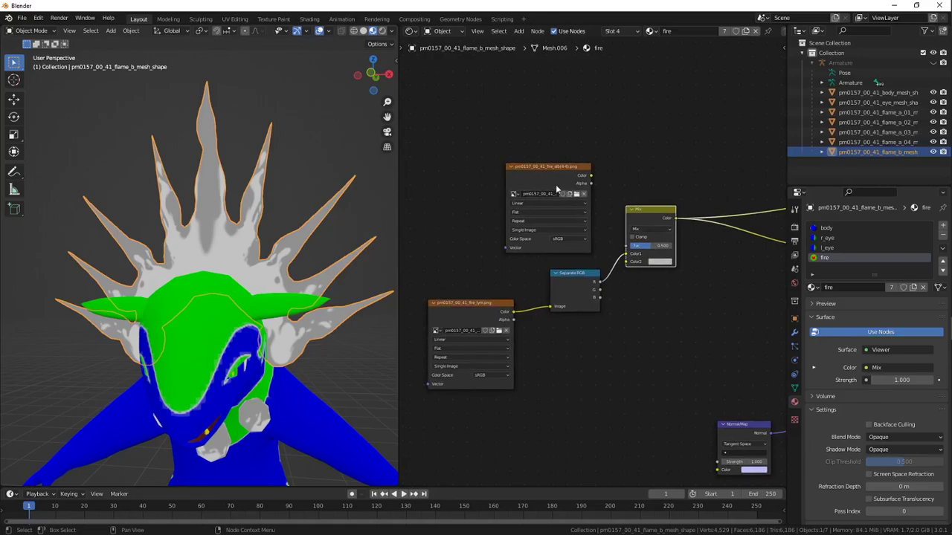
Rearrange the Separate RGB and fire_lym nodes, and drive the Mix node's factor with the red channel
{"action": "key", "text": "x"}
{"action": "left_click_drag", "start_coordinate": [573, 280], "coordinate": [550, 227]}
{"action": "left_click_drag", "start_coordinate": [517, 298], "coordinate": [458, 196]}
{"action": "left_click_drag", "start_coordinate": [630, 257], "coordinate": [630, 246]}
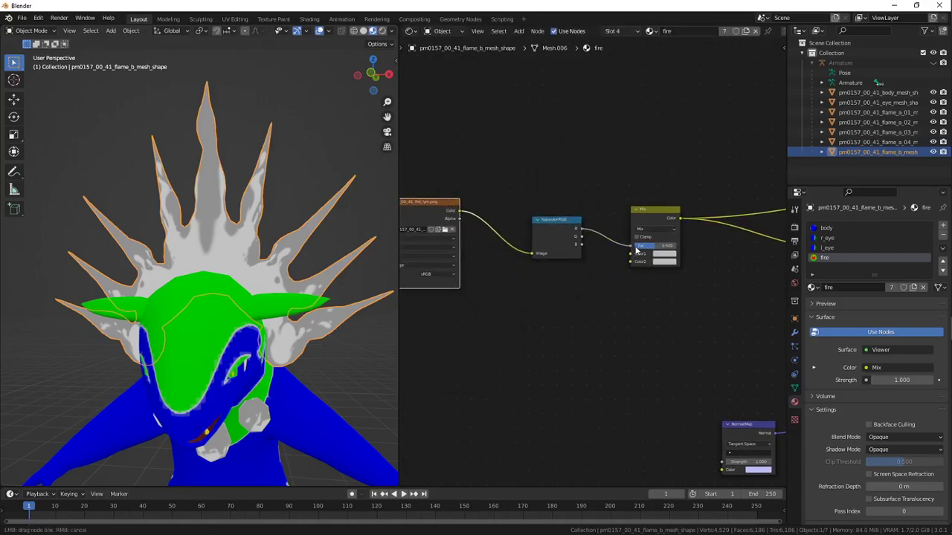
Set the Mix node's Color1 to black and Color2 to red, then output the Principled BSDF again
{"action": "left_click", "coordinate": [666, 253]}
{"action": "left_click_drag", "start_coordinate": [686, 237], "coordinate": [657, 244]}
{"action": "left_click", "coordinate": [665, 262]}
{"action": "scroll", "coordinate": [644, 234], "scroll_direction": "down", "scroll_amount": 1}
{"action": "middle_click_drag", "start_coordinate": [645, 233], "coordinate": [541, 230]}
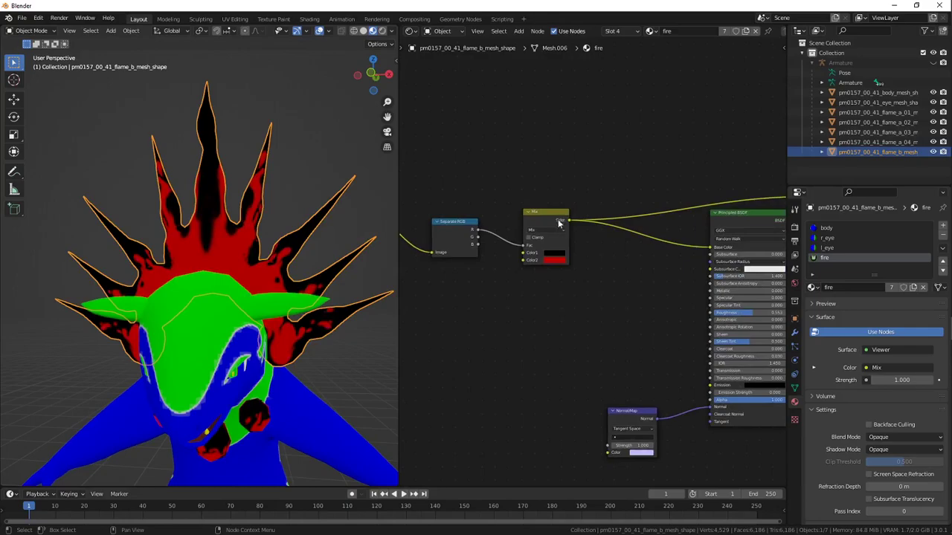
{"action": "left_click_drag", "start_coordinate": [525, 210], "coordinate": [502, 206]}
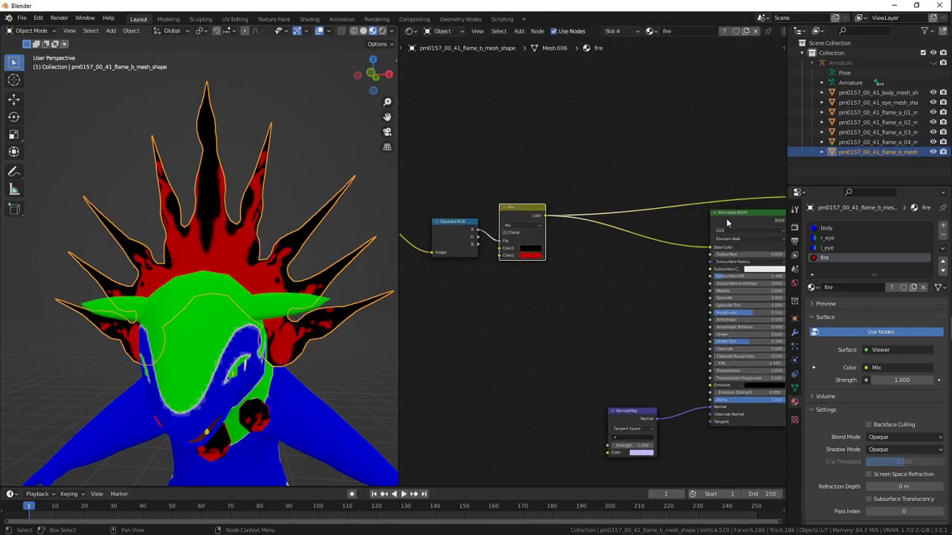
{"action": "left_click", "coordinate": [725, 218], "text": "ctrl+shift"}
Duplicate the Mix node onto the Base Color link and set the copy's Color2 to pure green
{"action": "left_click", "coordinate": [533, 214]}
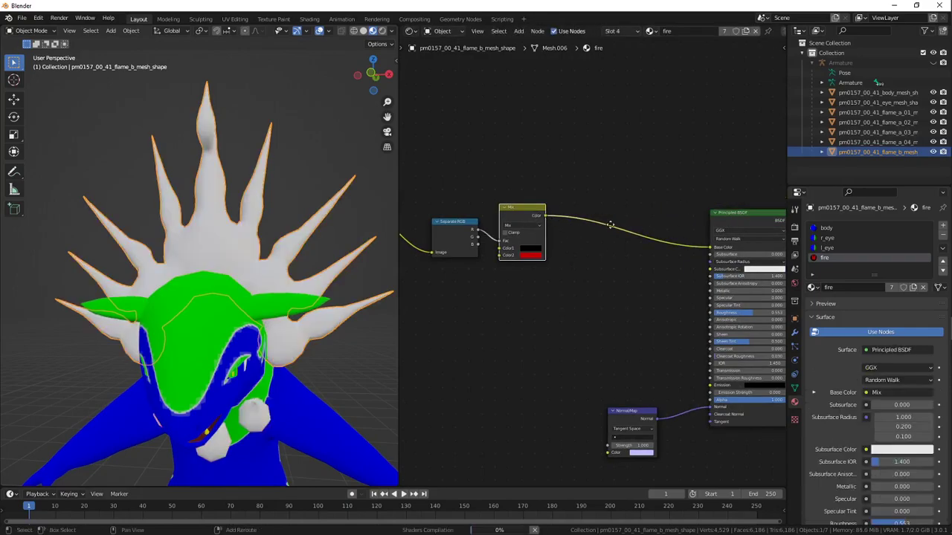
{"action": "key", "text": "shift+d"}
{"action": "left_click", "coordinate": [606, 224]}
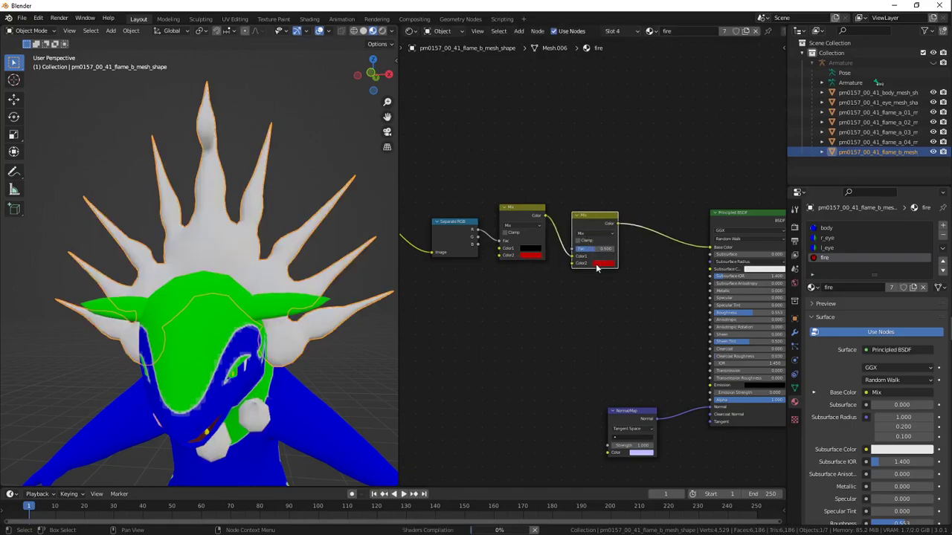
{"action": "left_click", "coordinate": [597, 266]}
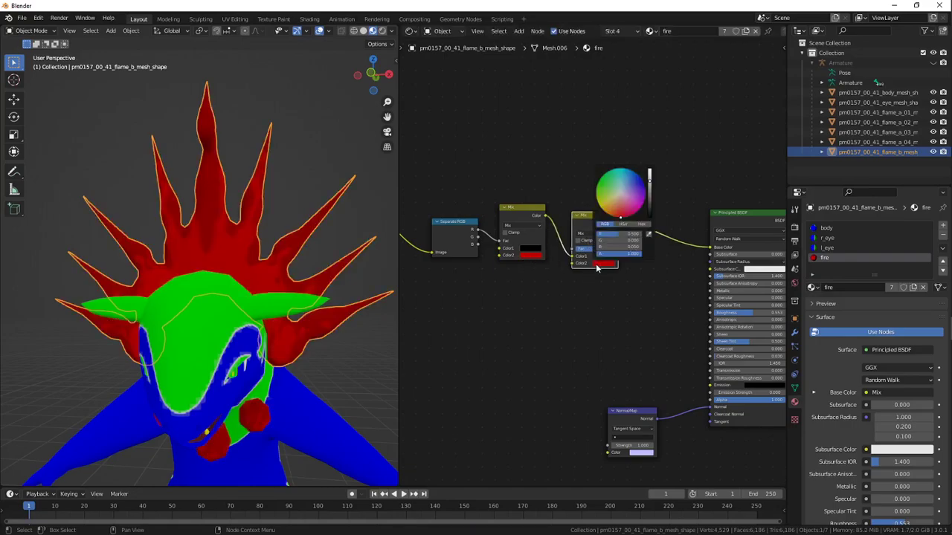
{"action": "left_click_drag", "start_coordinate": [609, 239], "coordinate": [639, 240]}
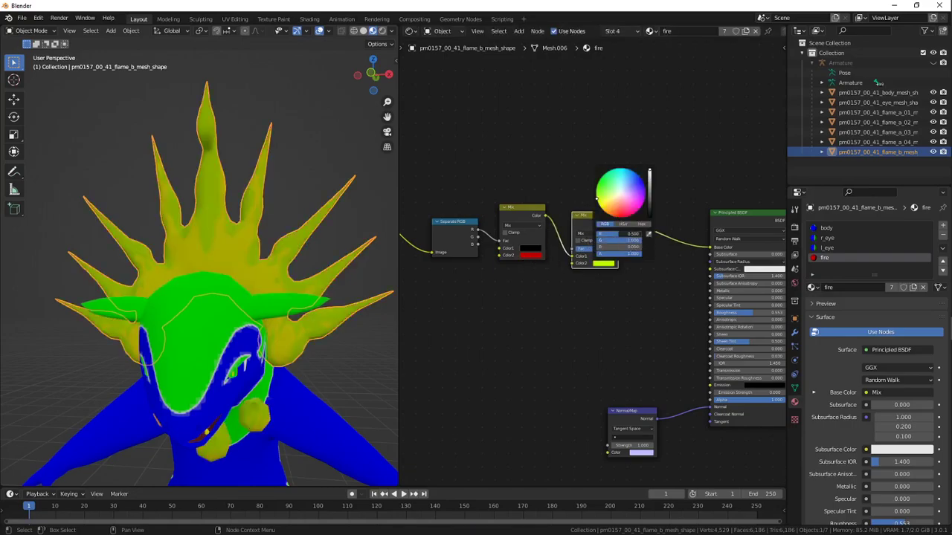
Raise the first Mix node's Color2 to full red and drive the second Mix node's factor with the green channel
{"action": "left_click", "coordinate": [533, 258]}
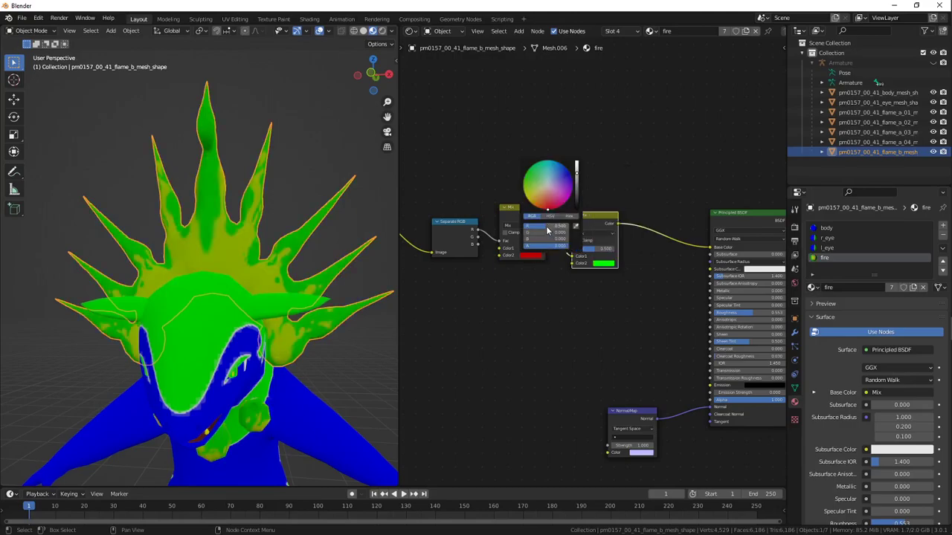
{"action": "left_click_drag", "start_coordinate": [547, 227], "coordinate": [576, 228]}
{"action": "middle_click_drag", "start_coordinate": [517, 299], "coordinate": [588, 311]}
{"action": "scroll", "coordinate": [589, 282], "scroll_direction": "up", "scroll_amount": 3}
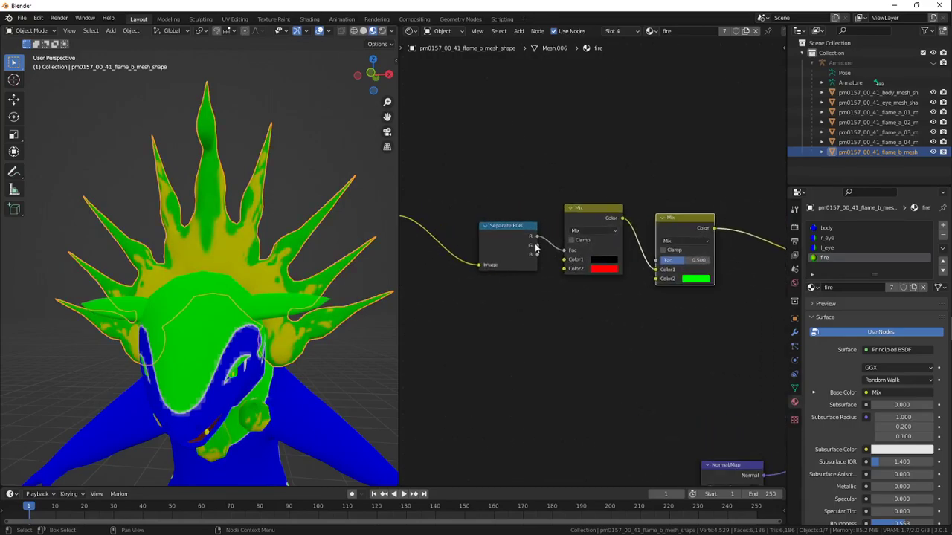
{"action": "left_click_drag", "start_coordinate": [537, 246], "coordinate": [667, 263]}
Move the Separate RGB and both Mix nodes closer to the fire_lym texture node
{"action": "middle_click_drag", "start_coordinate": [676, 258], "coordinate": [694, 247]}
{"action": "scroll", "coordinate": [582, 249], "scroll_direction": "down", "scroll_amount": 1}
{"action": "scroll", "coordinate": [694, 246], "scroll_direction": "down", "scroll_amount": 4}
{"action": "scroll", "coordinate": [487, 237], "scroll_direction": "down", "scroll_amount": 4}
{"action": "left_click_drag", "start_coordinate": [475, 241], "coordinate": [501, 241]}
{"action": "left_click_drag", "start_coordinate": [507, 224], "coordinate": [685, 289]}
{"action": "key", "text": "g"}
{"action": "left_click", "coordinate": [607, 286]}
{"action": "scroll", "coordinate": [532, 278], "scroll_direction": "up", "scroll_amount": 1}
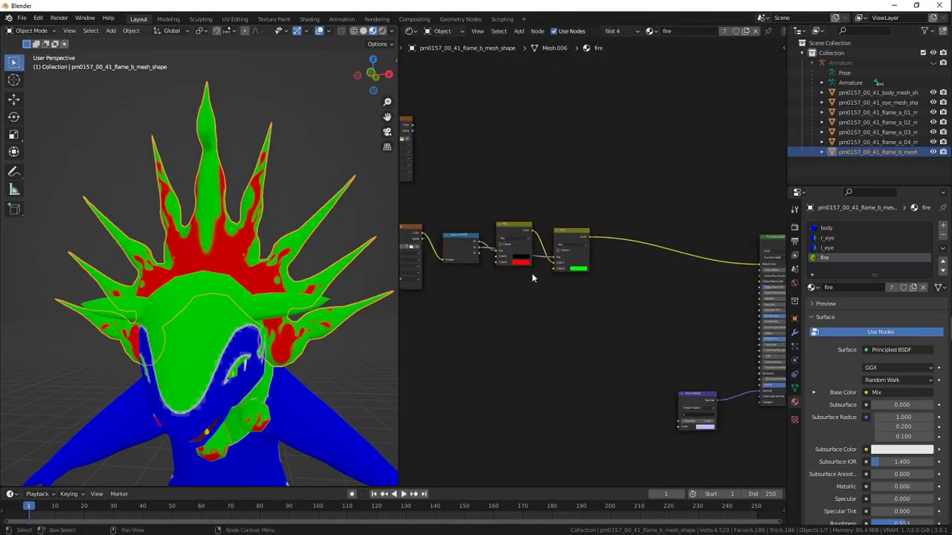
Add a third Mix node before Base Color with blue as Color2, its factor driven by the blue channel
{"action": "key", "text": "shift+d"}
{"action": "left_click", "coordinate": [626, 262]}
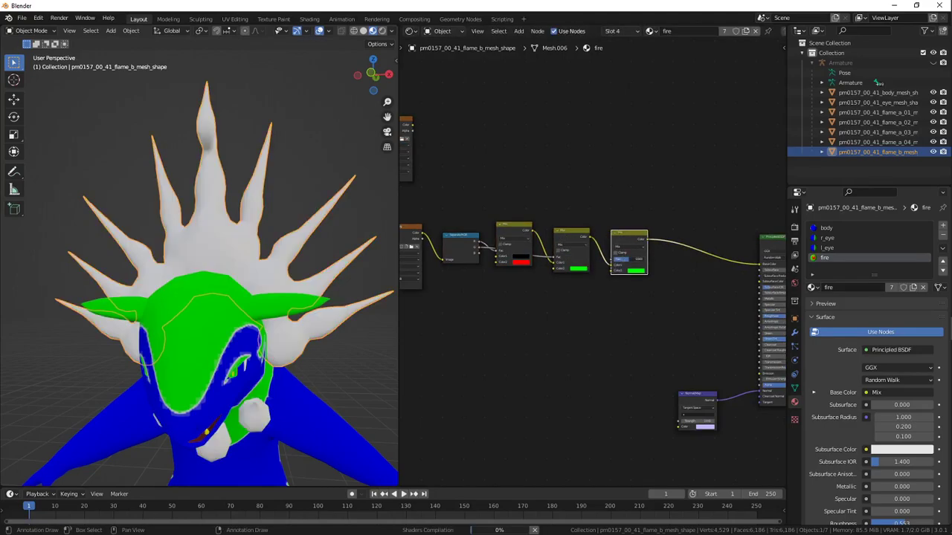
{"action": "left_click", "coordinate": [644, 258]}
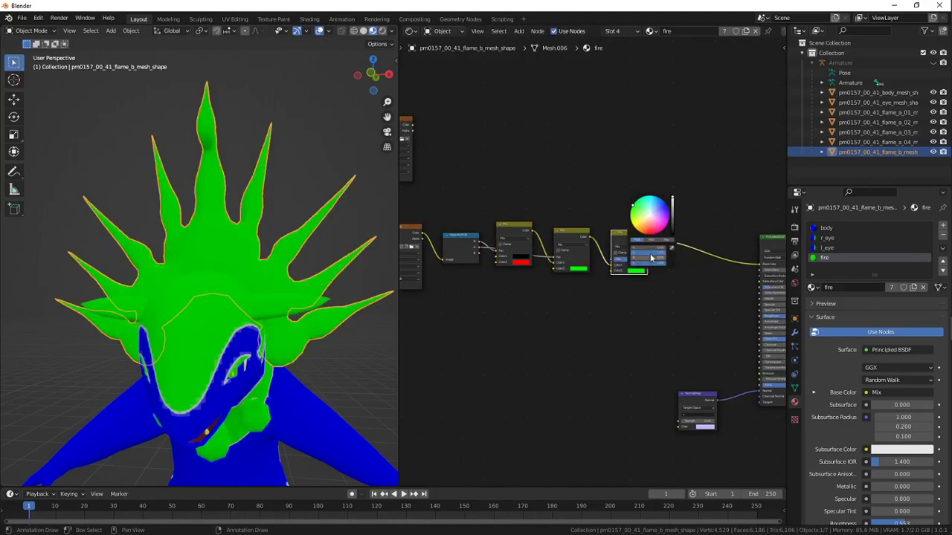
{"action": "left_click_drag", "start_coordinate": [650, 253], "coordinate": [675, 259]}
{"action": "middle_click_drag", "start_coordinate": [558, 281], "coordinate": [670, 288]}
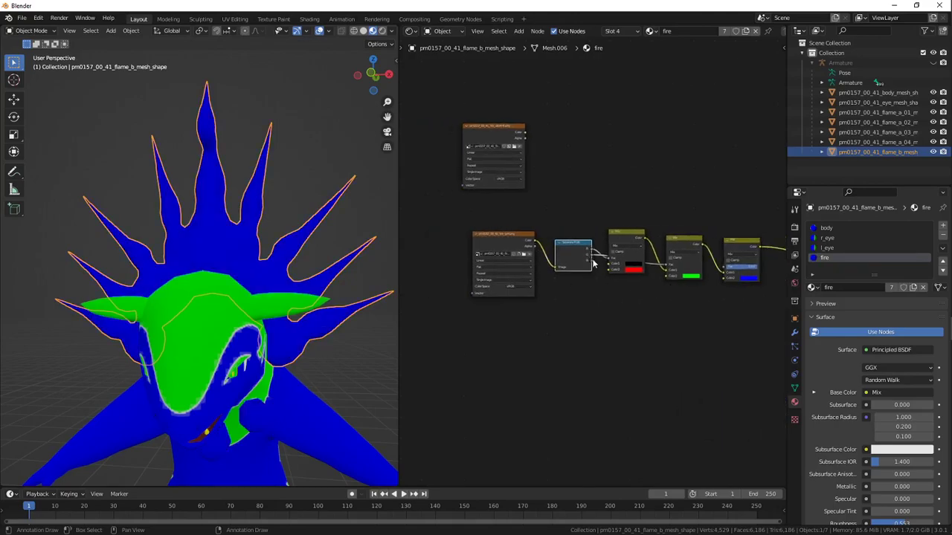
{"action": "left_click_drag", "start_coordinate": [593, 262], "coordinate": [726, 267]}
{"action": "middle_click_drag", "start_coordinate": [583, 229], "coordinate": [476, 211]}
{"action": "middle_click_drag", "start_coordinate": [297, 253], "coordinate": [301, 249]}
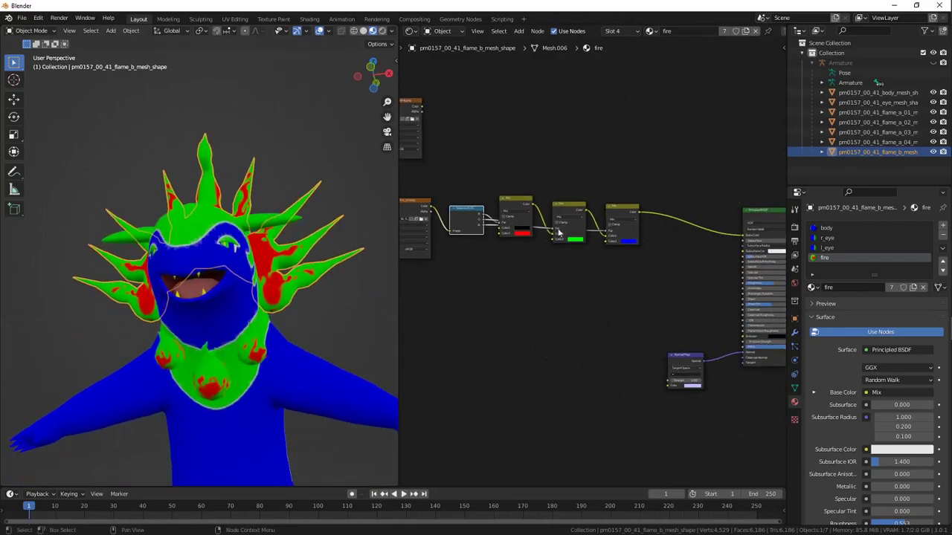
Duplicate the blue Mix node before the Principled BSDF and drive the copy's factor with the fire_lym texture's alpha
{"action": "middle_click_drag", "start_coordinate": [576, 220], "coordinate": [639, 244]}
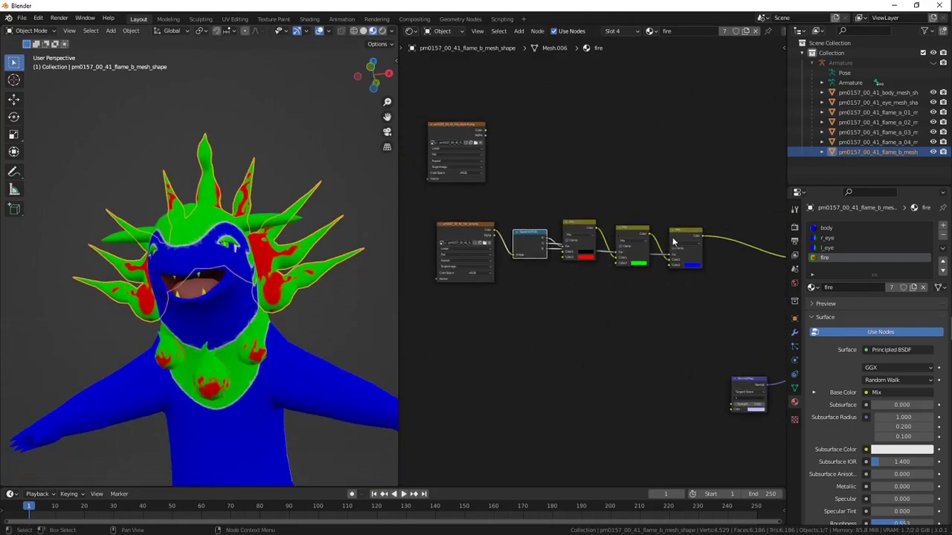
{"action": "left_click", "coordinate": [674, 239]}
{"action": "key", "text": "shift+d"}
{"action": "left_click", "coordinate": [726, 241]}
{"action": "left_click_drag", "start_coordinate": [493, 235], "coordinate": [739, 261]}
{"action": "middle_click_drag", "start_coordinate": [758, 260], "coordinate": [611, 254]}
{"action": "scroll", "coordinate": [610, 254], "scroll_direction": "up", "scroll_amount": 3}
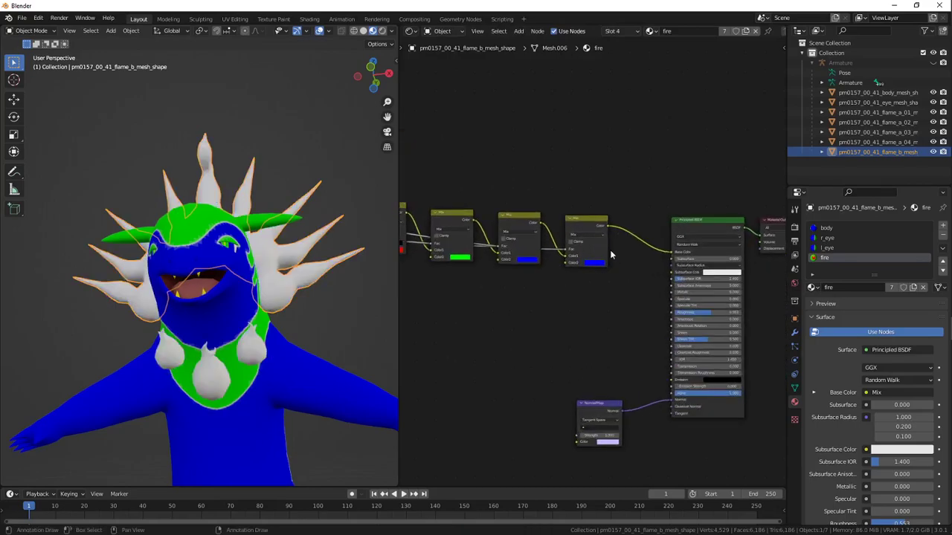
Set the fourth Mix node's Color2 to yellow and check the flames on the whole model
{"action": "left_click", "coordinate": [595, 263]}
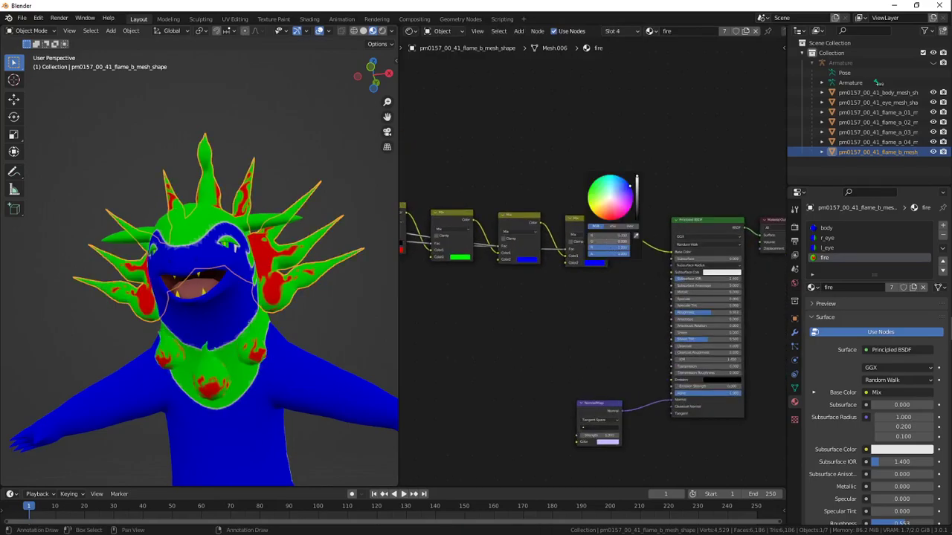
{"action": "left_click_drag", "start_coordinate": [605, 236], "coordinate": [621, 242]}
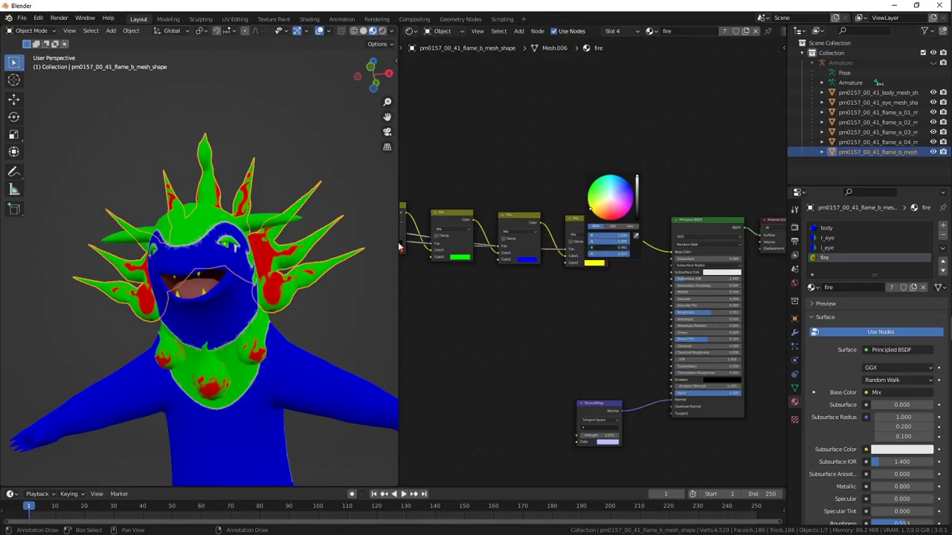
{"action": "scroll", "coordinate": [265, 194], "scroll_direction": "down", "scroll_amount": 2}
{"action": "middle_click_drag", "start_coordinate": [265, 194], "coordinate": [252, 208]}
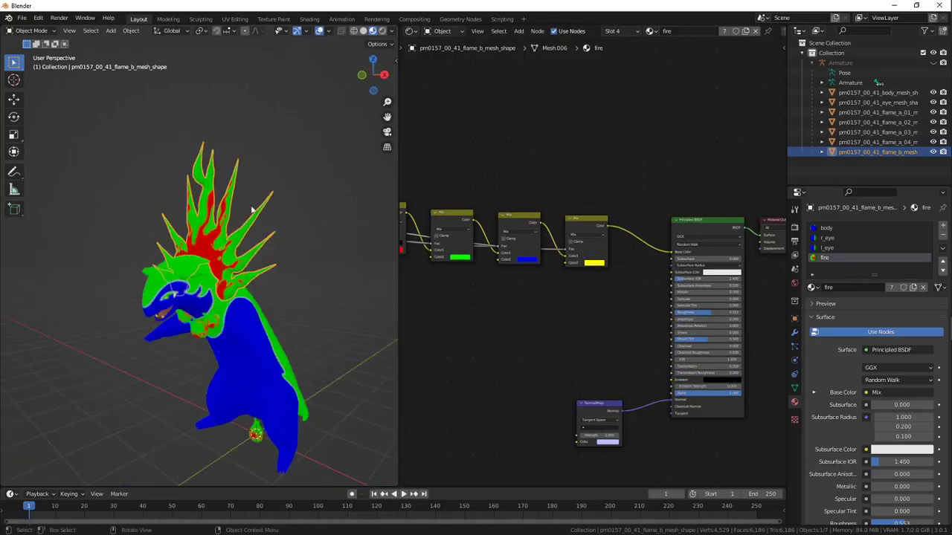
Show the fire_lym texture in the UV Editing workspace and fit it in view
{"action": "left_click", "coordinate": [235, 19]}
{"action": "left_click", "coordinate": [248, 32]}
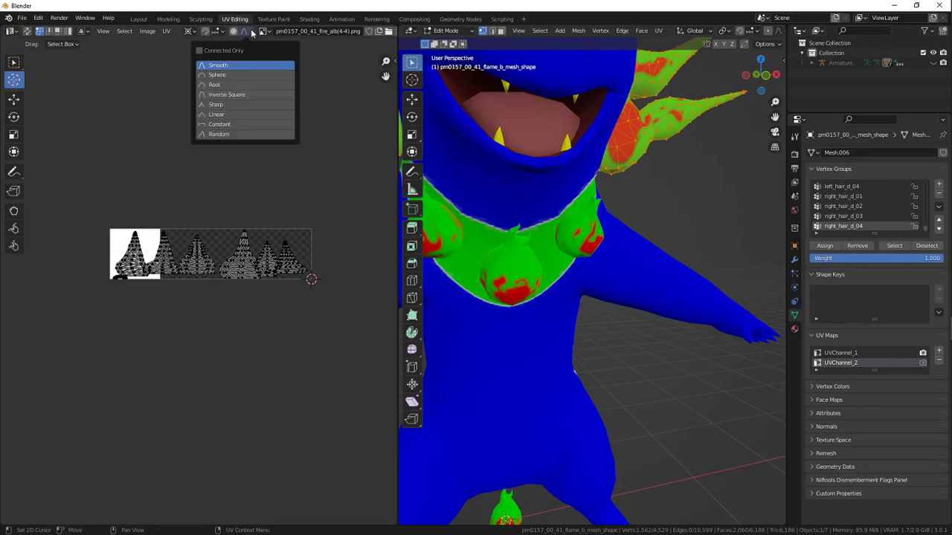
{"action": "left_click", "coordinate": [263, 31]}
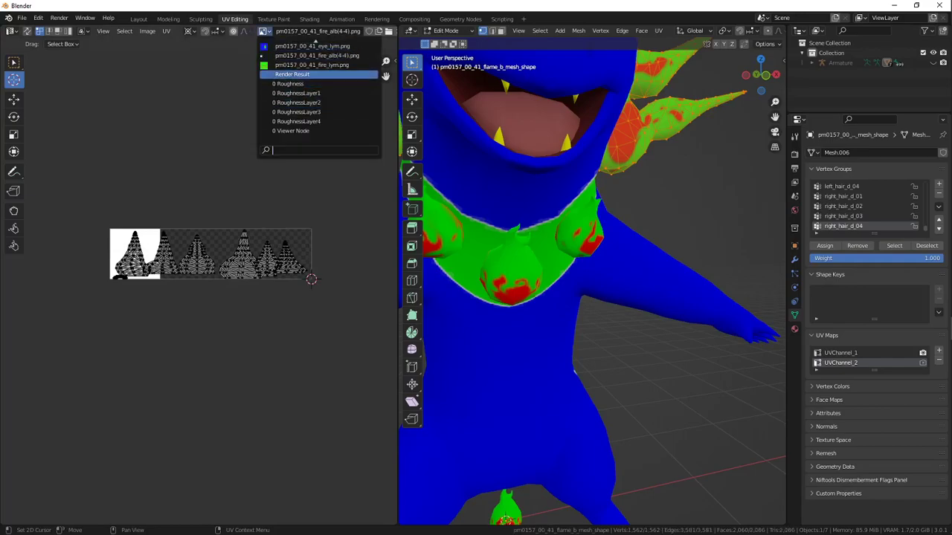
{"action": "left_click", "coordinate": [311, 65]}
{"action": "key", "text": "Home"}
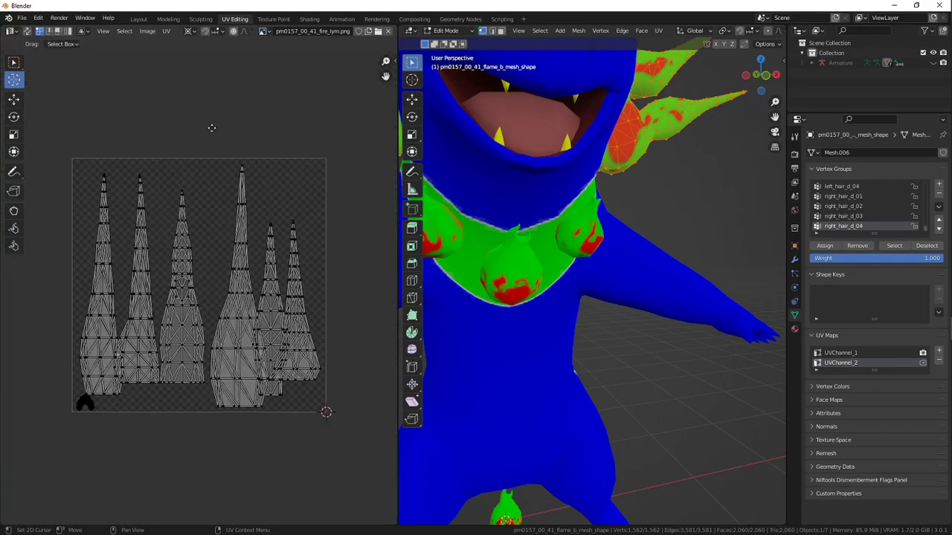
{"action": "left_click", "coordinate": [387, 31]}
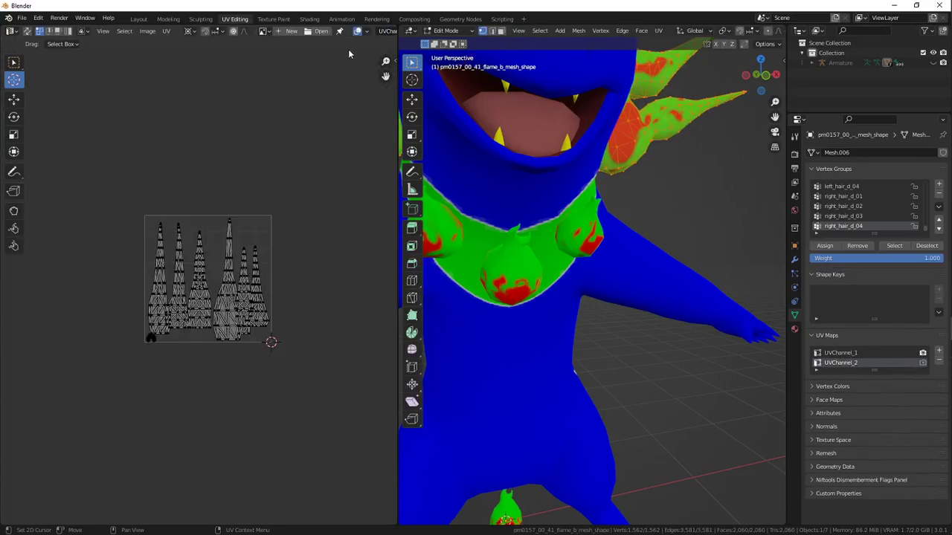
Leave Edit Mode and load pm0157_00_41_fire_lym.png into the image editor again
{"action": "key", "text": "Tab"}
{"action": "left_click", "coordinate": [158, 31]}
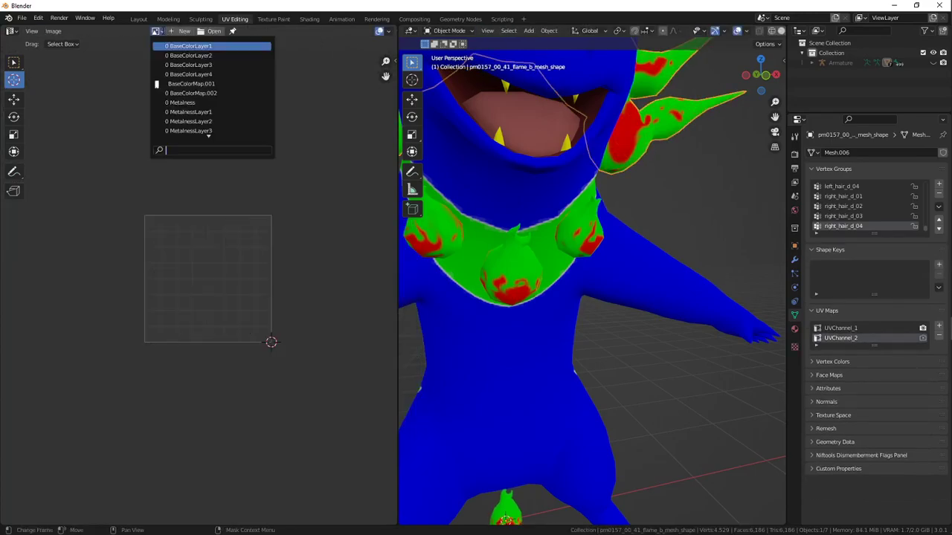
{"action": "scroll", "coordinate": [206, 131], "scroll_direction": "up", "scroll_amount": 4}
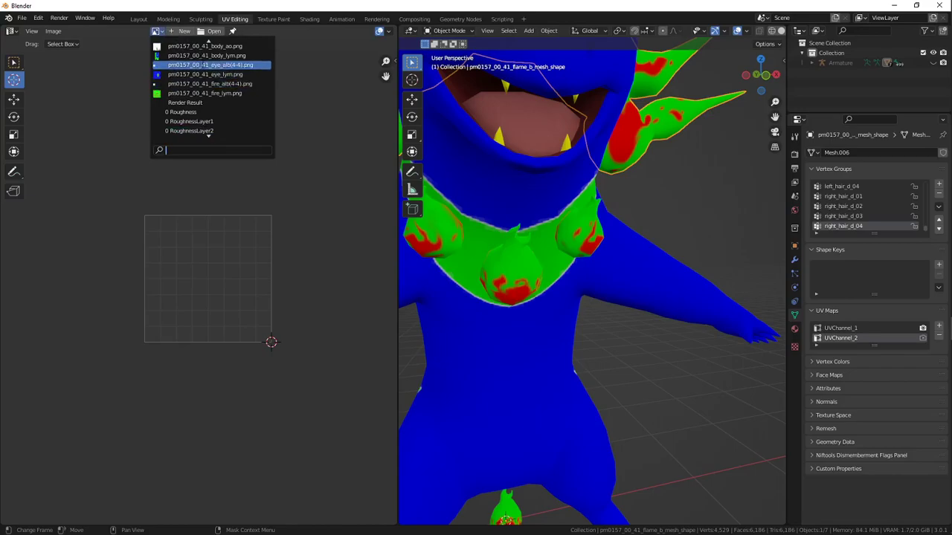
{"action": "left_click", "coordinate": [204, 93]}
Compare the fire_lym texture's Alpha, Color, and Color and Alpha channel displays
{"action": "left_click", "coordinate": [384, 32]}
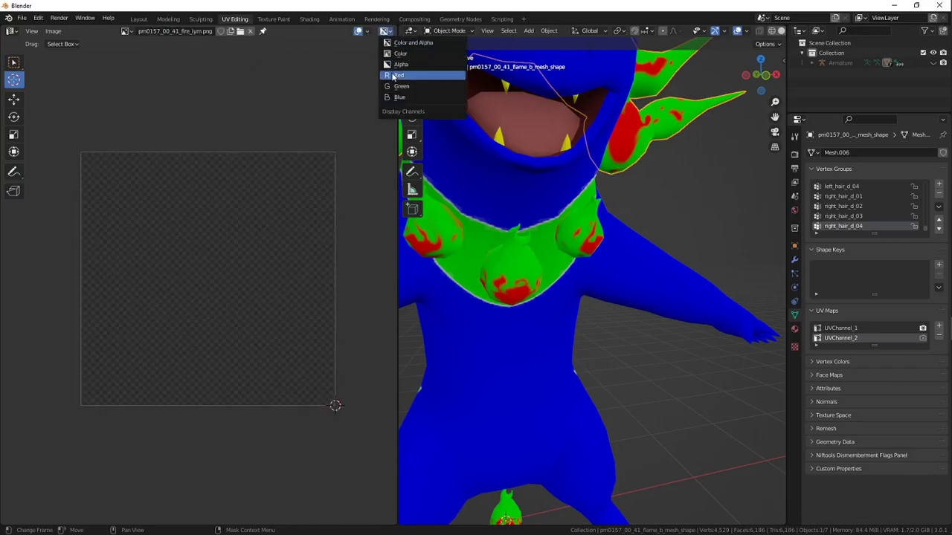
{"action": "left_click", "coordinate": [417, 64]}
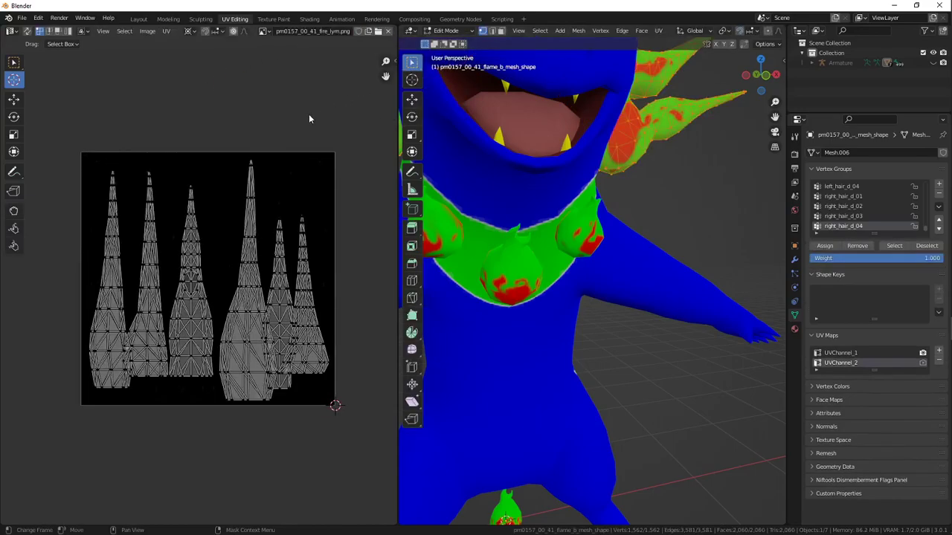
{"action": "left_click", "coordinate": [385, 31]}
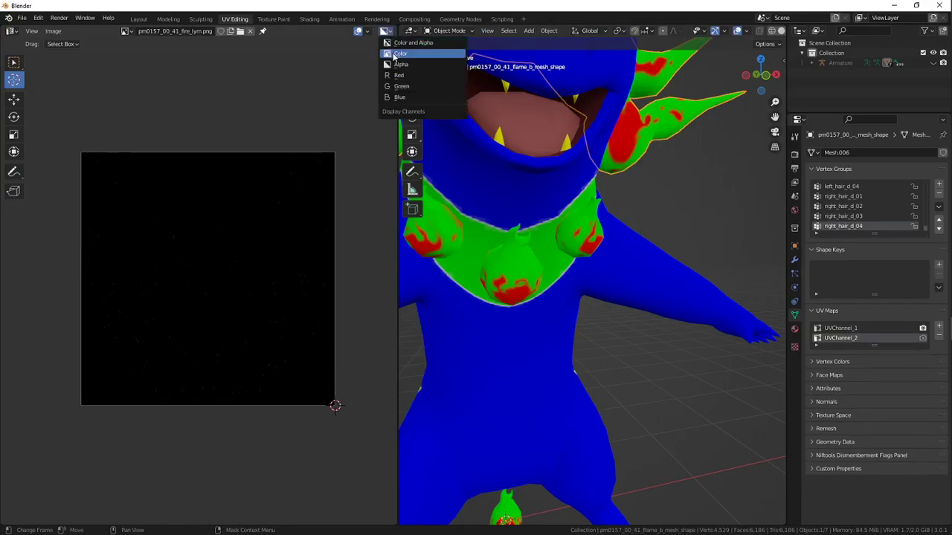
{"action": "left_click", "coordinate": [397, 54]}
{"action": "left_click", "coordinate": [384, 32]}
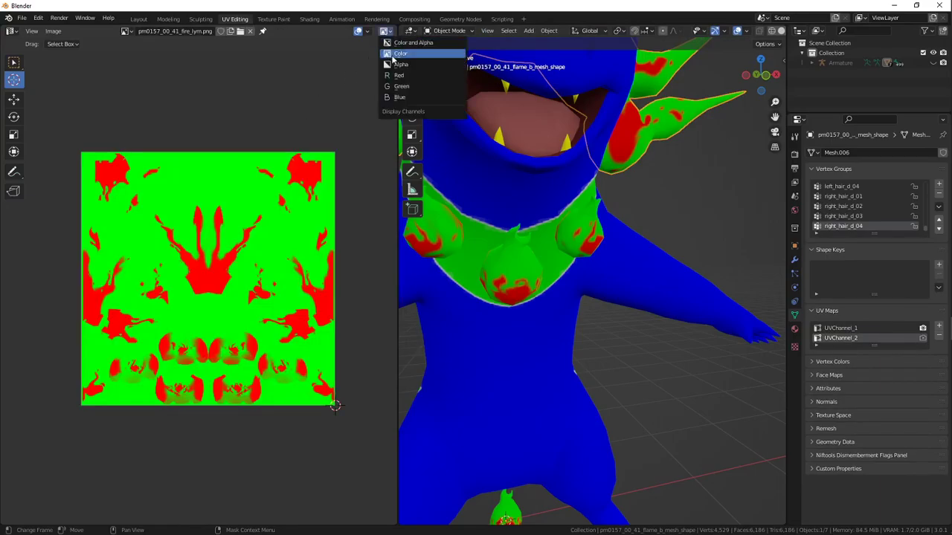
{"action": "left_click", "coordinate": [400, 64]}
{"action": "left_click", "coordinate": [385, 32]}
{"action": "left_click", "coordinate": [405, 42]}
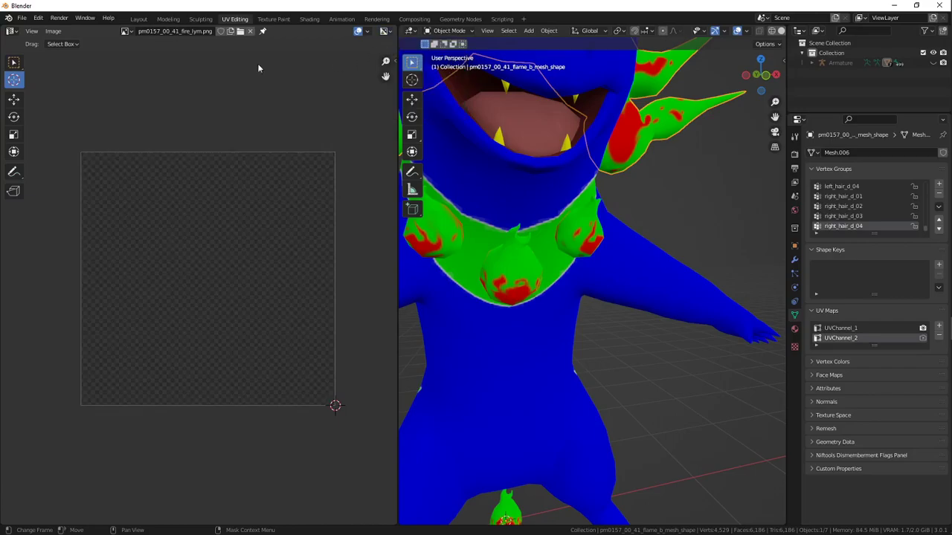
Return to the Layout workspace and preview the outputs of the blue Mix node and the Separate RGB node on the model
{"action": "left_click", "coordinate": [139, 19]}
{"action": "scroll", "coordinate": [584, 260], "scroll_direction": "up", "scroll_amount": 4}
{"action": "middle_click_drag", "start_coordinate": [523, 212], "coordinate": [652, 214]}
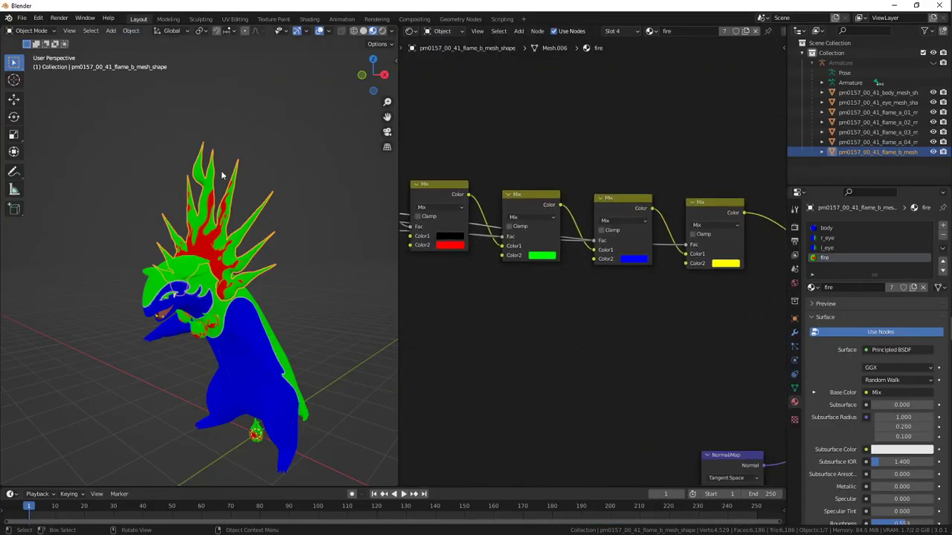
{"action": "middle_click_drag", "start_coordinate": [224, 176], "coordinate": [378, 213]}
{"action": "left_click", "coordinate": [612, 208], "text": "ctrl+shift"}
{"action": "scroll", "coordinate": [497, 207], "scroll_direction": "down", "scroll_amount": 4}
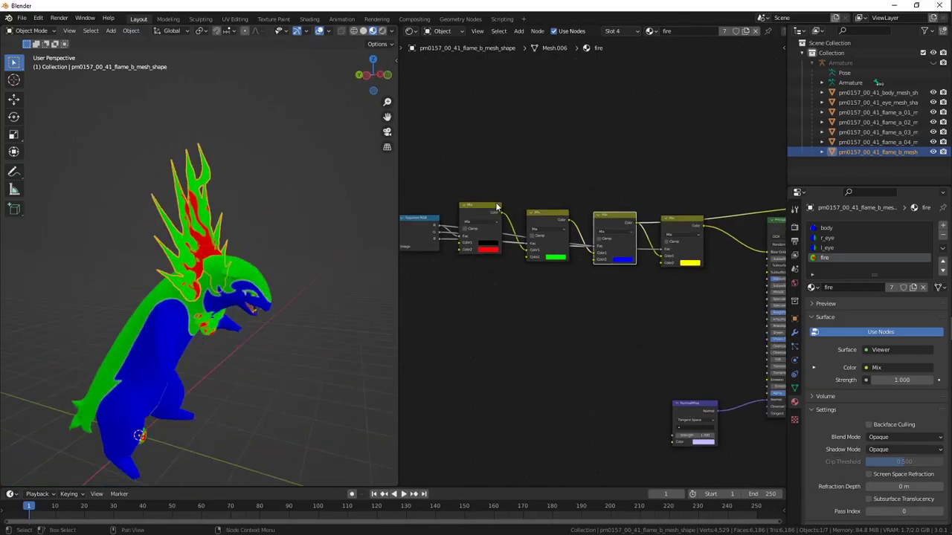
{"action": "middle_click_drag", "start_coordinate": [453, 229], "coordinate": [516, 229]}
{"action": "left_click", "coordinate": [484, 230], "text": "ctrl+shift"}
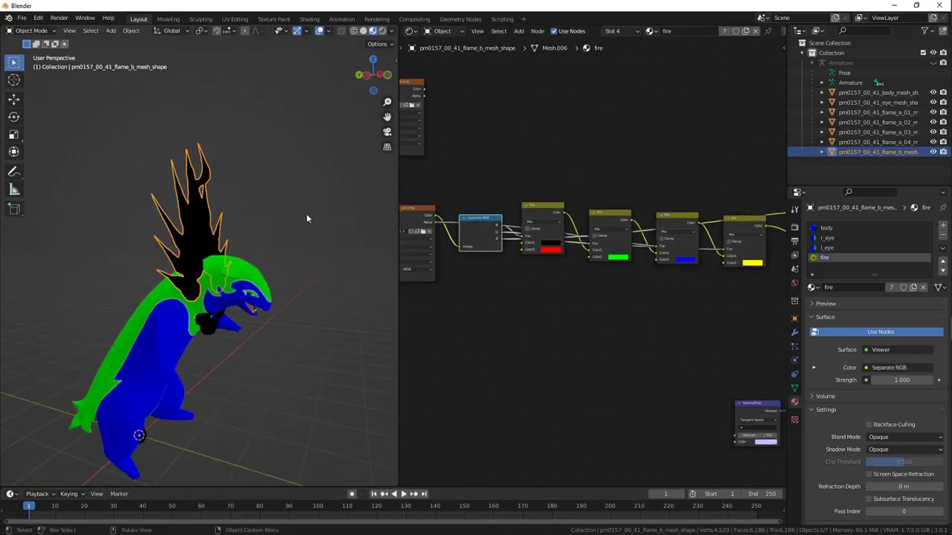
Preview the yellow Mix node's output on the model, and restore the Principled BSDF as the material output
{"action": "middle_click_drag", "start_coordinate": [307, 214], "coordinate": [329, 216]}
{"action": "scroll", "coordinate": [615, 249], "scroll_direction": "right", "scroll_amount": 4, "text": "ctrl"}
{"action": "left_click", "coordinate": [672, 235], "text": "ctrl+shift"}
{"action": "middle_click_drag", "start_coordinate": [777, 236], "coordinate": [694, 241]}
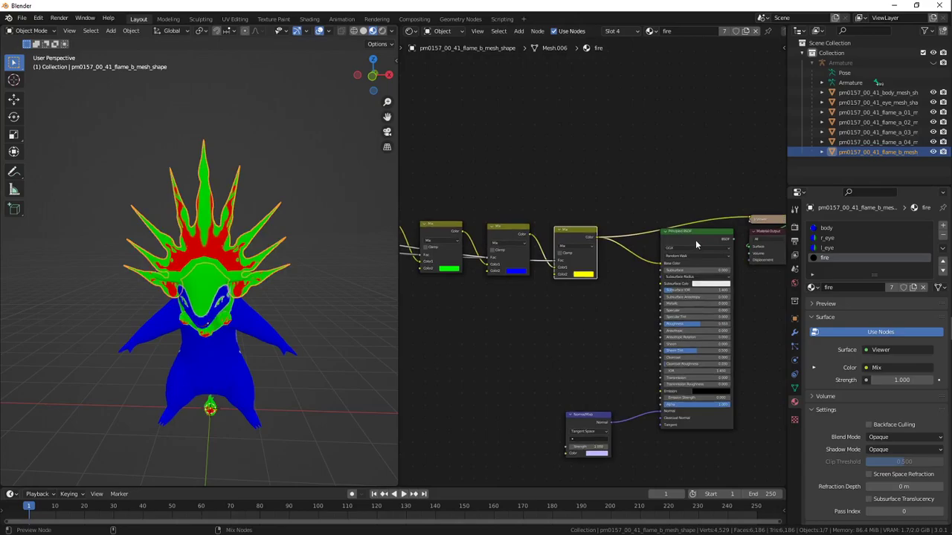
{"action": "left_click", "coordinate": [695, 240], "text": "ctrl+shift"}
{"action": "scroll", "coordinate": [468, 251], "scroll_direction": "down", "scroll_amount": 2}
{"action": "middle_click_drag", "start_coordinate": [452, 251], "coordinate": [567, 246]}
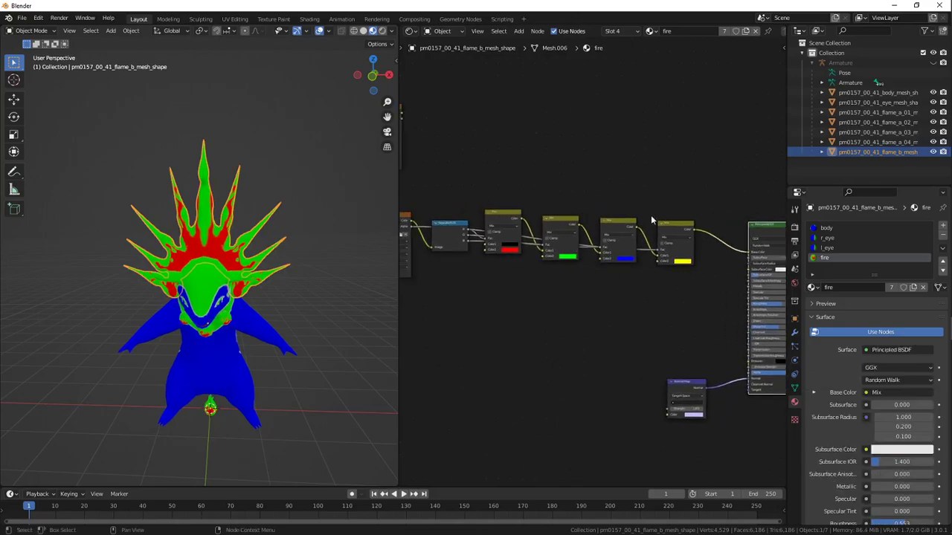
{"action": "mouse_move", "coordinate": [478, 216]}
{"action": "middle_mouse_down"}
{"action": "mouse_move", "coordinate": [557, 223]}
{"action": "mouse_move", "coordinate": [468, 211]}
{"action": "middle_mouse_up"}
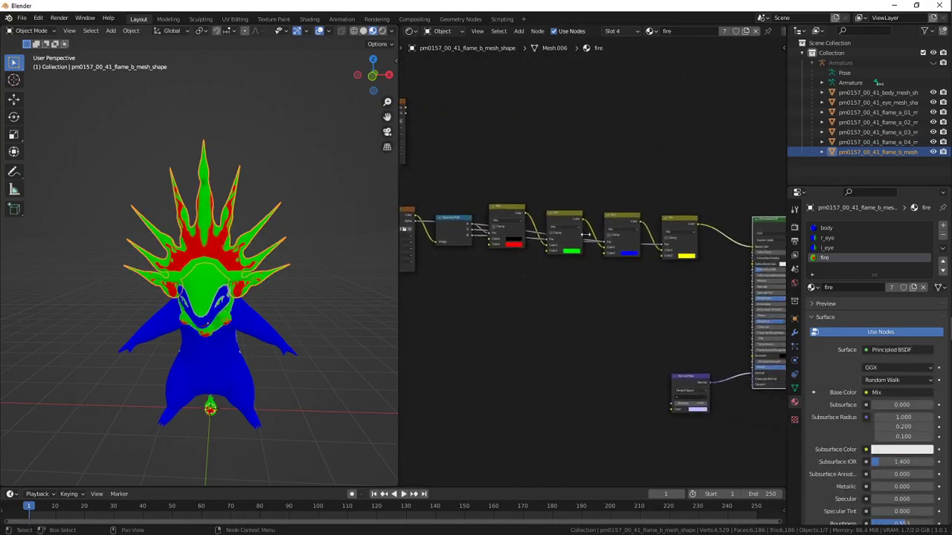
Duplicate the fire_lym texture node below the original and load the pm0157_00_41_fire_msk PNG image into the copy
{"action": "scroll", "coordinate": [606, 243], "scroll_direction": "up", "scroll_amount": 3}
{"action": "middle_click_drag", "start_coordinate": [610, 240], "coordinate": [514, 213]}
{"action": "scroll", "coordinate": [730, 284], "scroll_direction": "left", "scroll_amount": 3, "text": "ctrl"}
{"action": "middle_click_drag", "start_coordinate": [307, 201], "coordinate": [213, 185]}
{"action": "scroll", "coordinate": [239, 188], "scroll_direction": "up", "scroll_amount": 4}
{"action": "middle_click_drag", "start_coordinate": [450, 194], "coordinate": [634, 212]}
{"action": "left_click", "coordinate": [464, 210]}
{"action": "key", "text": "shift+d"}
{"action": "left_click", "coordinate": [578, 324]}
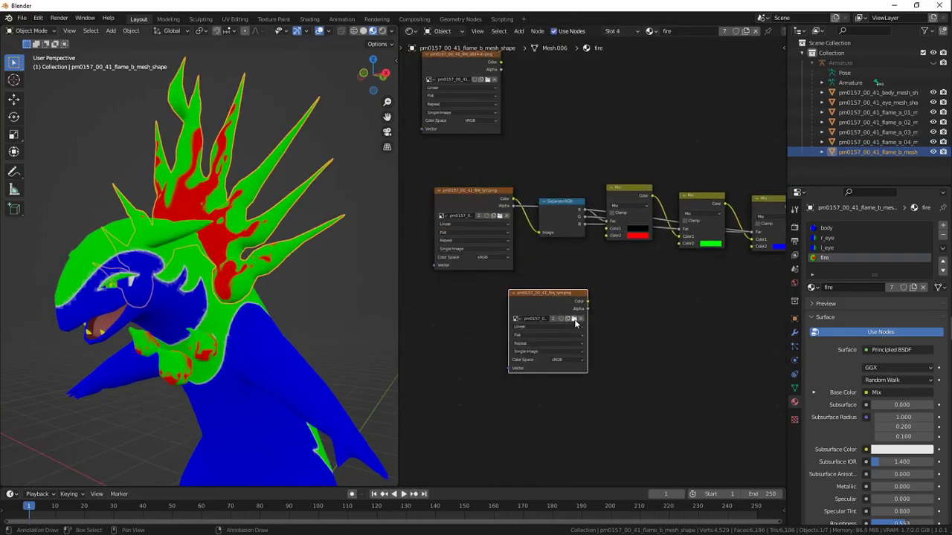
{"action": "left_click", "coordinate": [574, 319]}
{"action": "left_click", "coordinate": [748, 307]}
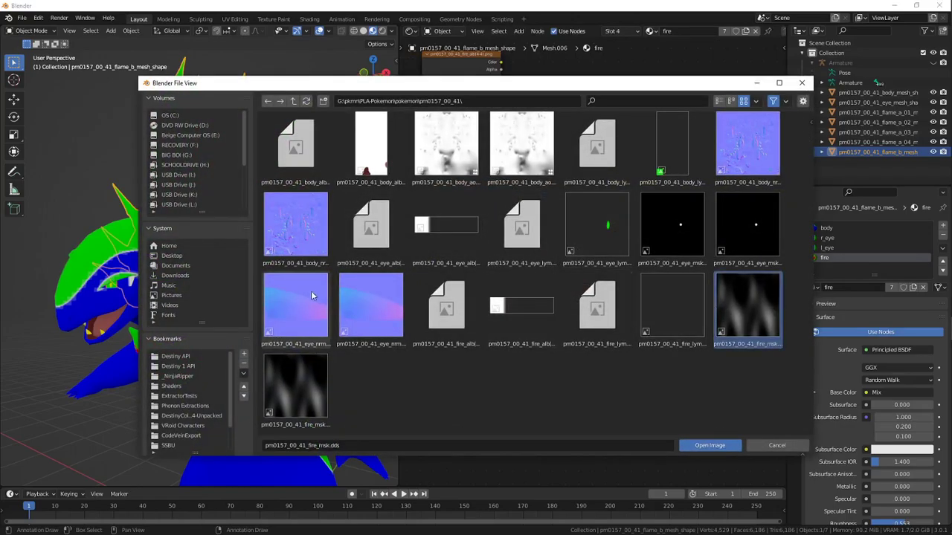
{"action": "double_click", "coordinate": [318, 399]}
Preview the fire_msk texture on the flames and move its node farther along below the Mix nodes
{"action": "middle_click_drag", "start_coordinate": [553, 318], "coordinate": [525, 301]}
{"action": "left_click", "coordinate": [523, 298], "text": "ctrl+shift"}
{"action": "middle_click_drag", "start_coordinate": [242, 242], "coordinate": [279, 260]}
{"action": "mouse_move", "coordinate": [554, 290]}
{"action": "middle_mouse_down"}
{"action": "mouse_move", "coordinate": [504, 290]}
{"action": "mouse_move", "coordinate": [536, 290]}
{"action": "middle_mouse_up"}
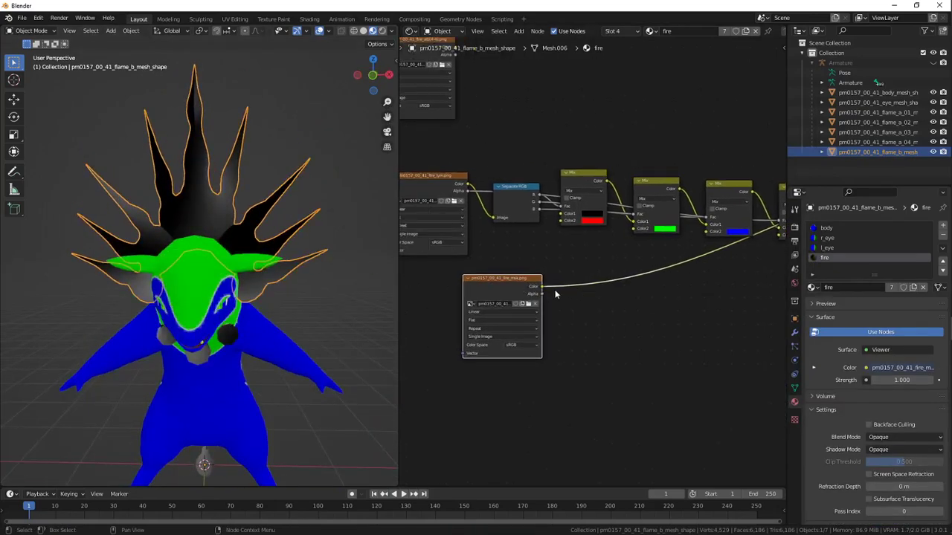
{"action": "left_click_drag", "start_coordinate": [494, 283], "coordinate": [546, 306]}
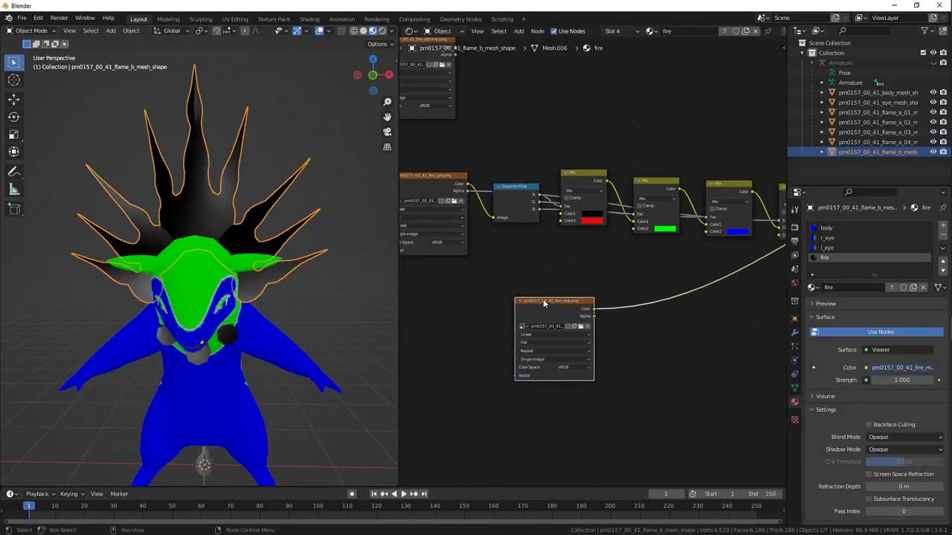
{"action": "key", "text": "ctrl+t"}
{"action": "middle_click_drag", "start_coordinate": [532, 286], "coordinate": [604, 271]}
{"action": "left_click_drag", "start_coordinate": [447, 266], "coordinate": [506, 301]}
{"action": "key", "text": "x"}
Add a UV Map node set to UVChannel_2, feed it into the fire_msk texture's Vector input and inspect the flames
{"action": "key", "text": "shift+a"}
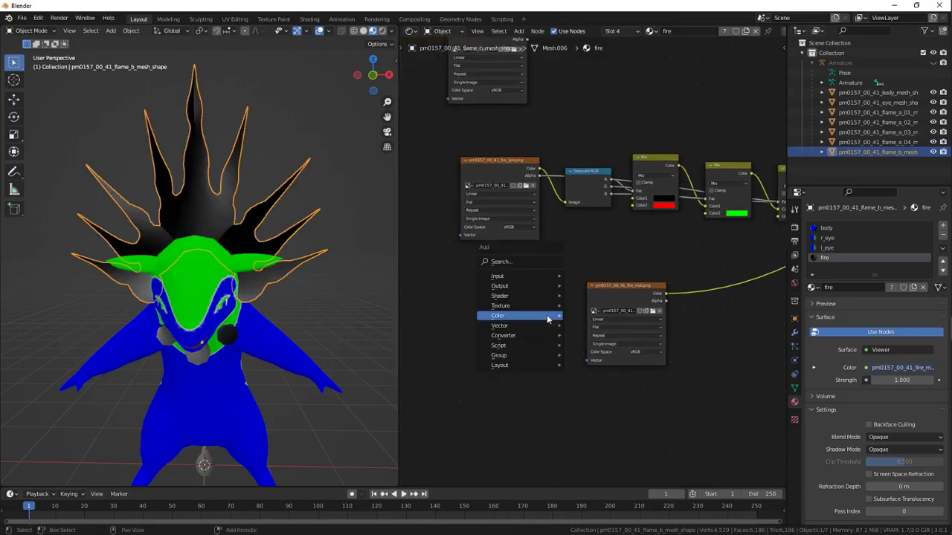
{"action": "mouse_move", "coordinate": [534, 315]}
{"action": "mouse_move", "coordinate": [503, 278]}
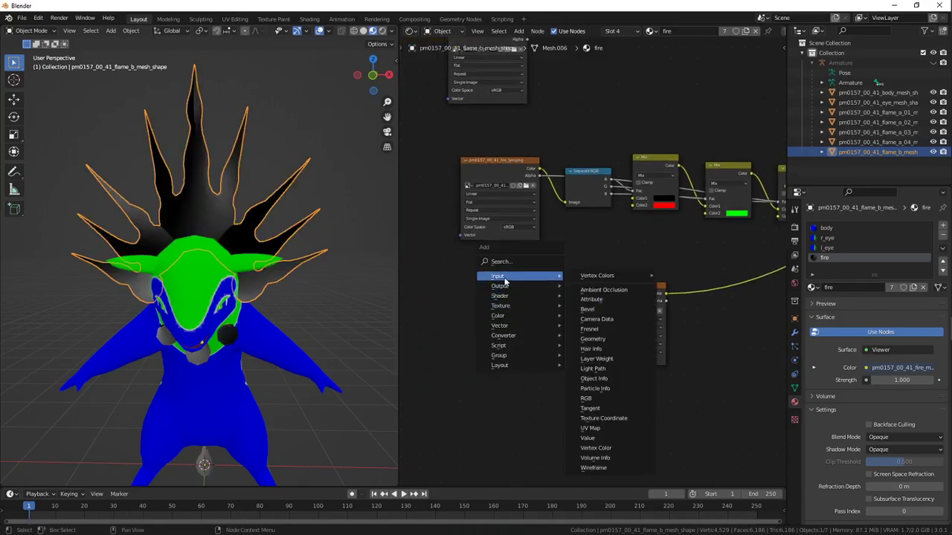
{"action": "left_click", "coordinate": [593, 428]}
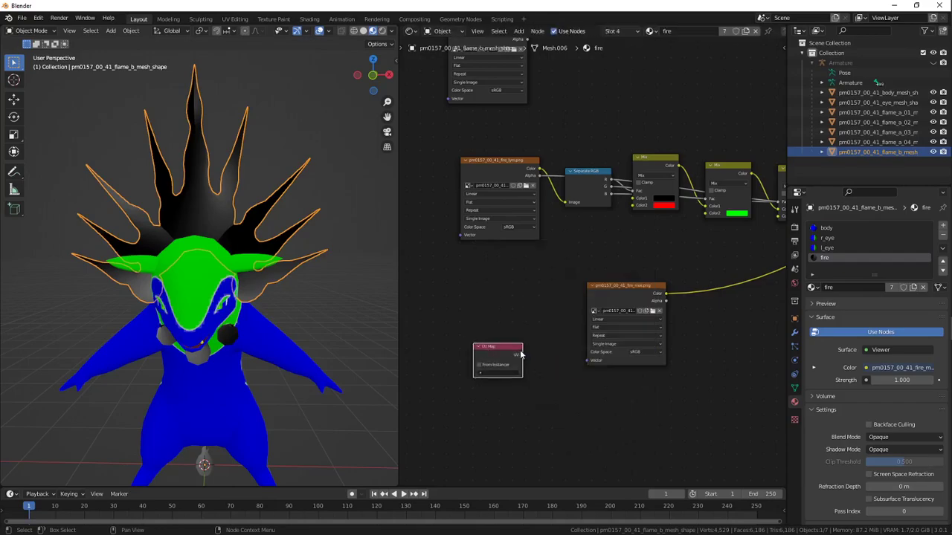
{"action": "left_click_drag", "start_coordinate": [520, 355], "coordinate": [568, 366]}
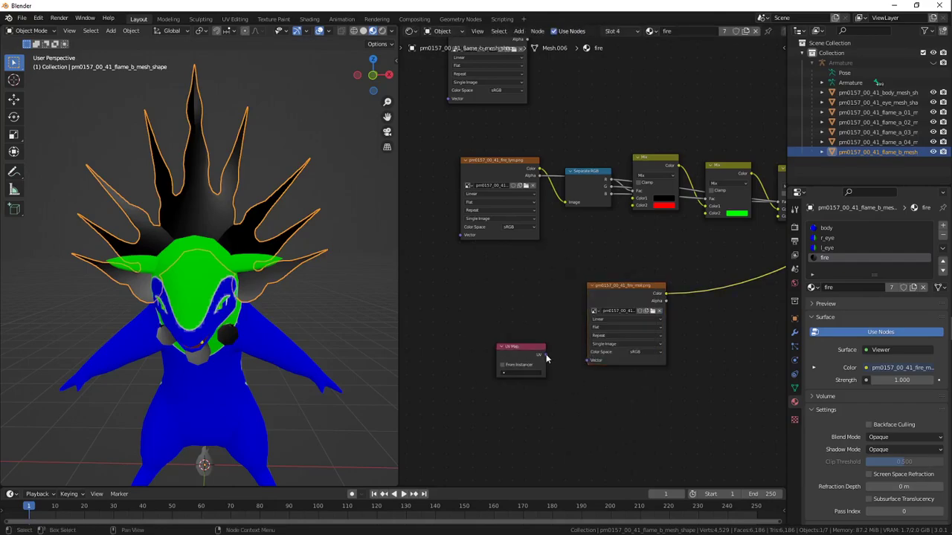
{"action": "left_click", "coordinate": [522, 372]}
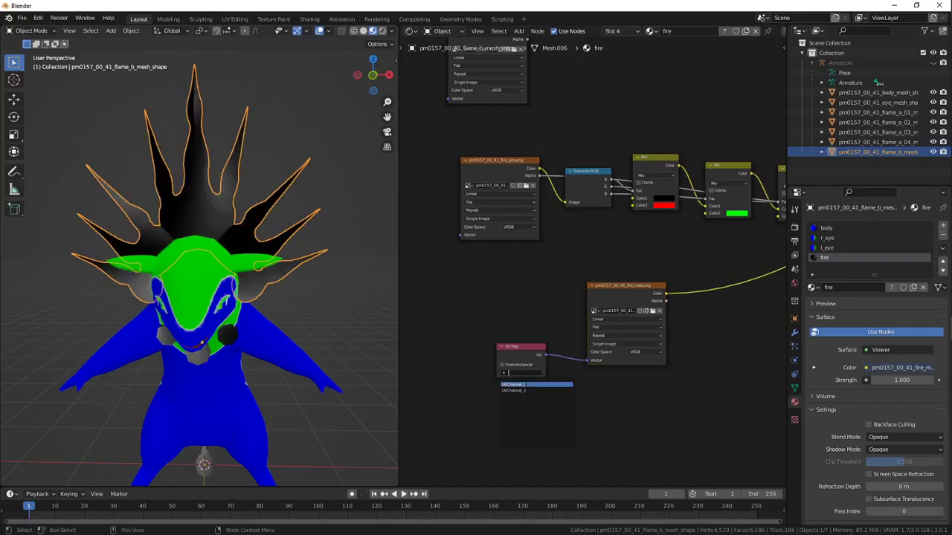
{"action": "left_click", "coordinate": [525, 390]}
{"action": "middle_click_drag", "start_coordinate": [203, 257], "coordinate": [276, 232]}
{"action": "scroll", "coordinate": [238, 222], "scroll_direction": "up", "scroll_amount": 3}
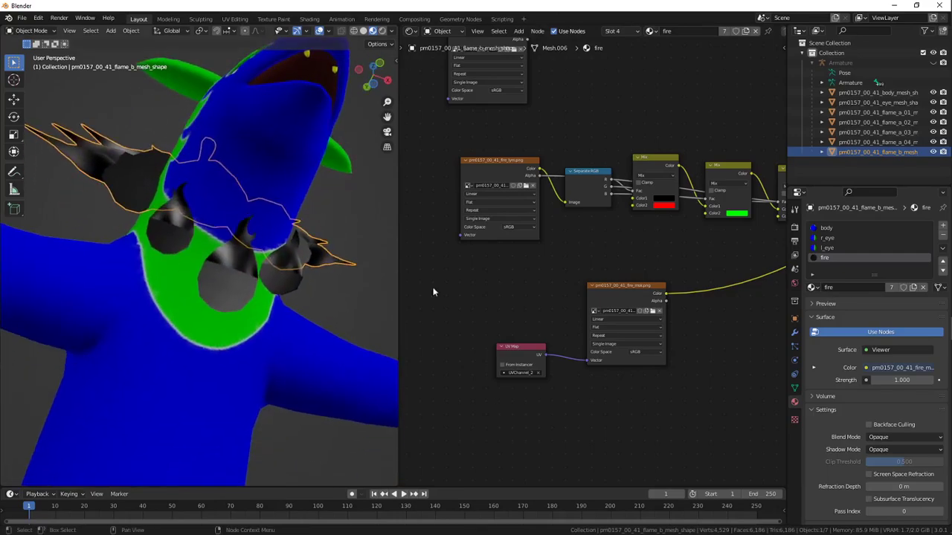
Switch the UV Map node to UVChannel_1 to compare the flames, and delete the node
{"action": "left_click", "coordinate": [536, 376]}
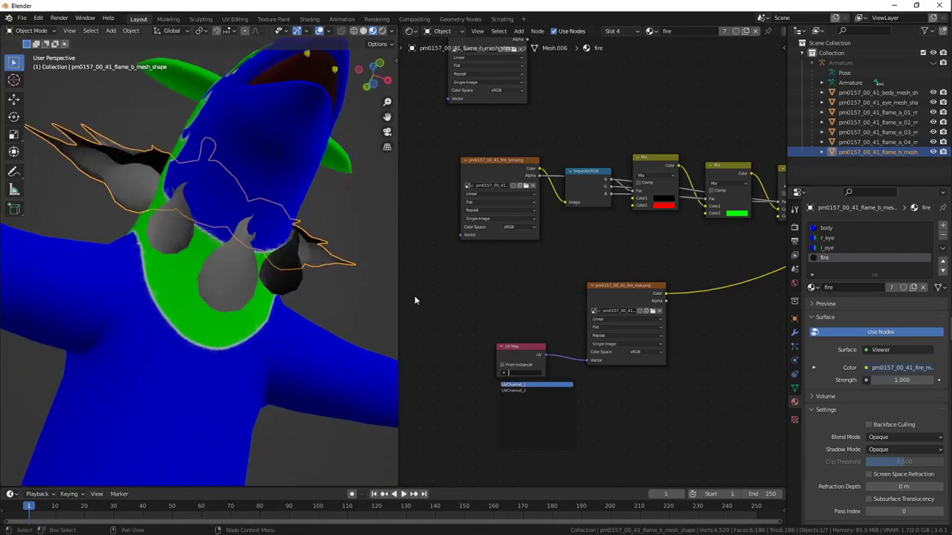
{"action": "middle_click_drag", "start_coordinate": [247, 244], "coordinate": [238, 289]}
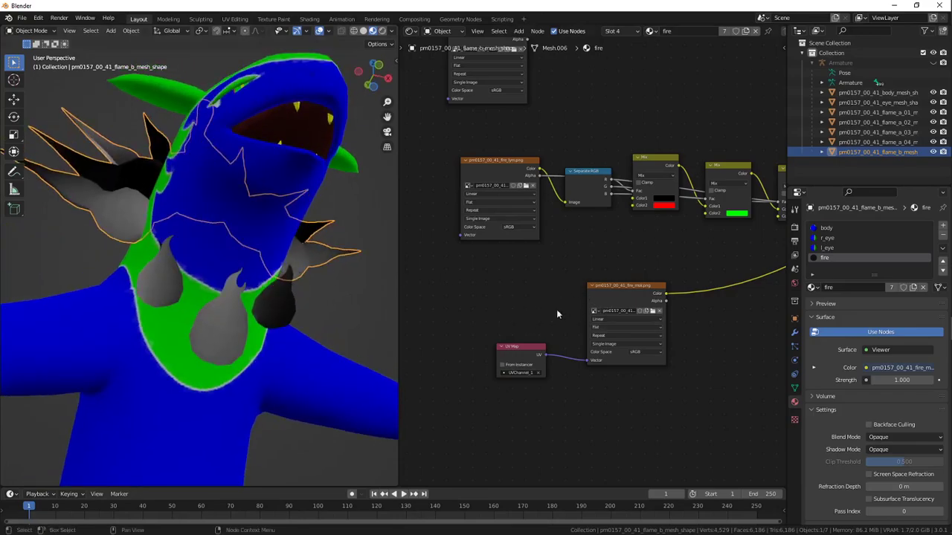
{"action": "left_click", "coordinate": [530, 354]}
{"action": "key", "text": "x"}
Add Texture Coordinate and Mapping nodes to the fire_msk texture and set the mapping's X and Y scale to 2
{"action": "middle_click_drag", "start_coordinate": [532, 352], "coordinate": [590, 331]}
{"action": "left_click", "coordinate": [655, 279]}
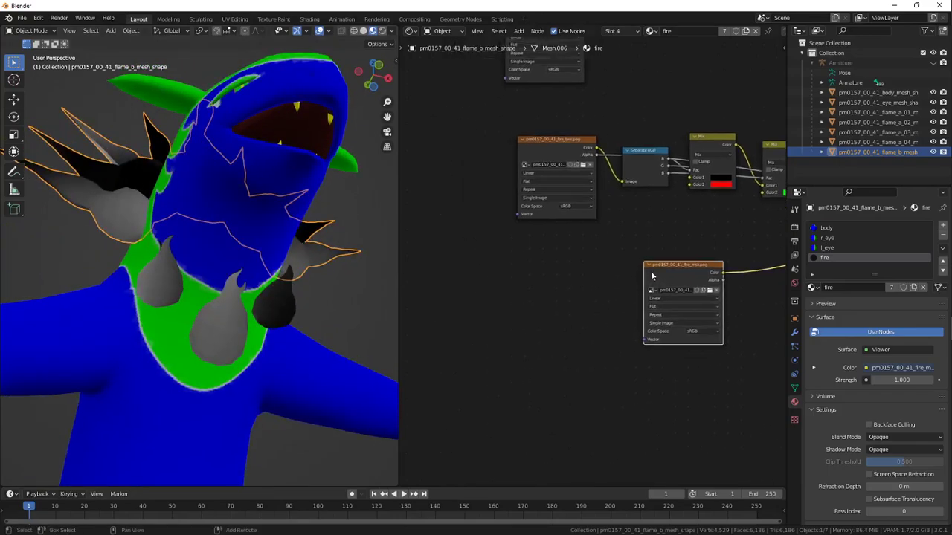
{"action": "key", "text": "ctrl+t"}
{"action": "middle_click_drag", "start_coordinate": [558, 288], "coordinate": [597, 265]}
{"action": "scroll", "coordinate": [597, 263], "scroll_direction": "up", "scroll_amount": 3}
{"action": "left_click_drag", "start_coordinate": [623, 351], "coordinate": [603, 350]}
{"action": "type", "text": "0.5"}
{"action": "key", "text": "Return"}
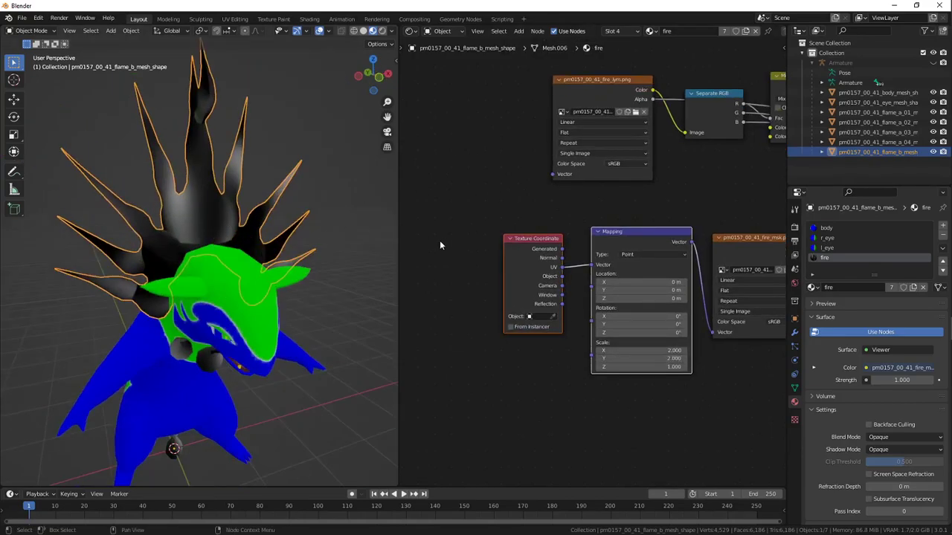
Replace the Texture Coordinate node with a UV Map node set to UVChannel_2, connected to the Mapping node's Vector input
{"action": "scroll", "coordinate": [440, 242], "scroll_direction": "up", "scroll_amount": 1}
{"action": "left_click", "coordinate": [529, 252]}
{"action": "key", "text": "x"}
{"action": "key", "text": "shift+a"}
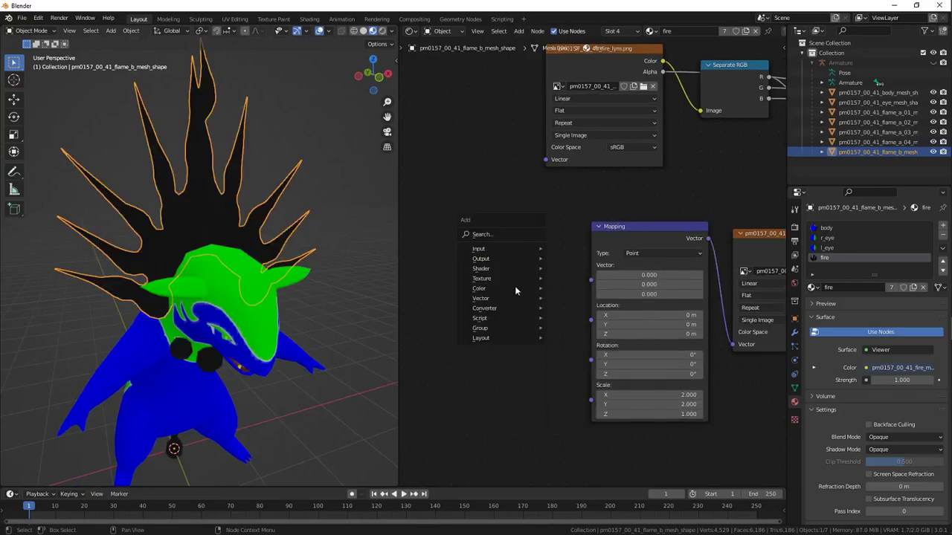
{"action": "mouse_move", "coordinate": [517, 253]}
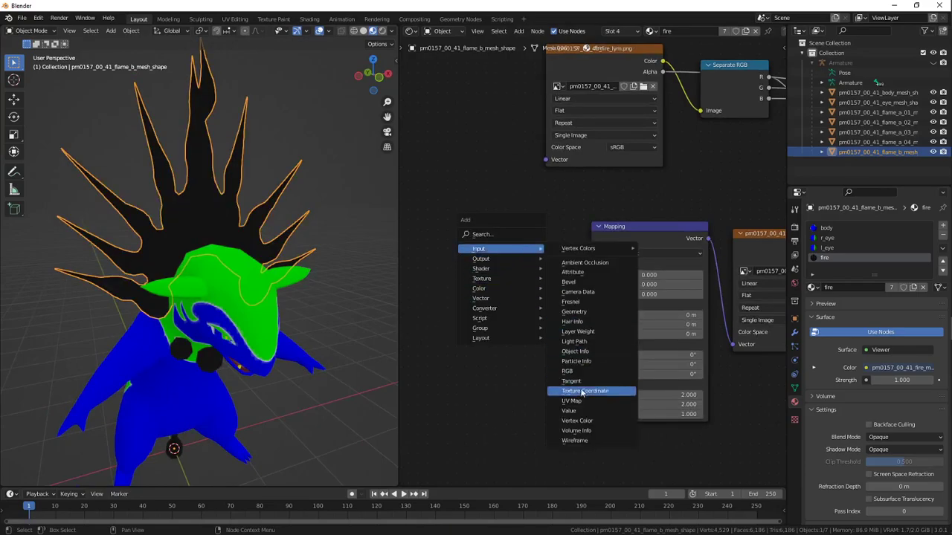
{"action": "left_click", "coordinate": [571, 401]}
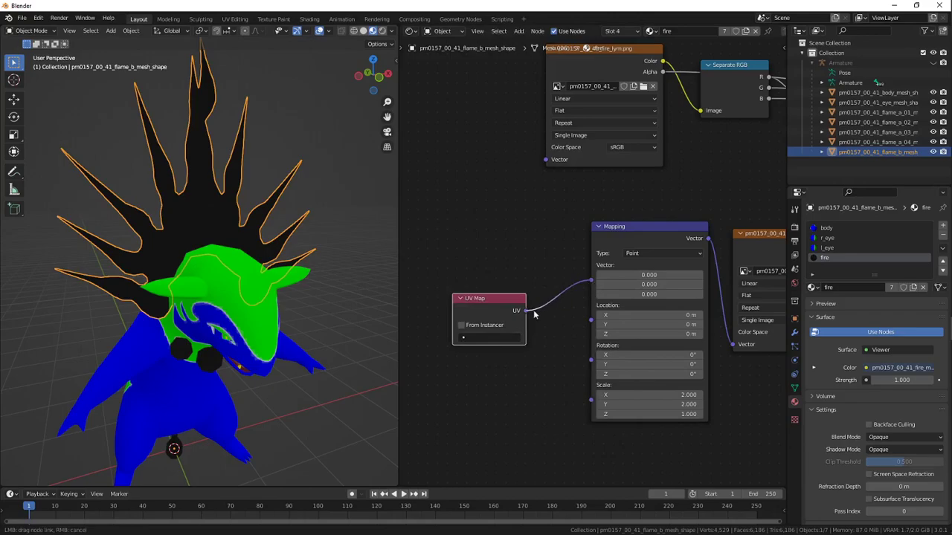
{"action": "left_click_drag", "start_coordinate": [533, 314], "coordinate": [526, 311]}
{"action": "left_click", "coordinate": [491, 337]}
{"action": "left_click", "coordinate": [491, 362]}
{"action": "scroll", "coordinate": [284, 269], "scroll_direction": "down", "scroll_amount": 1}
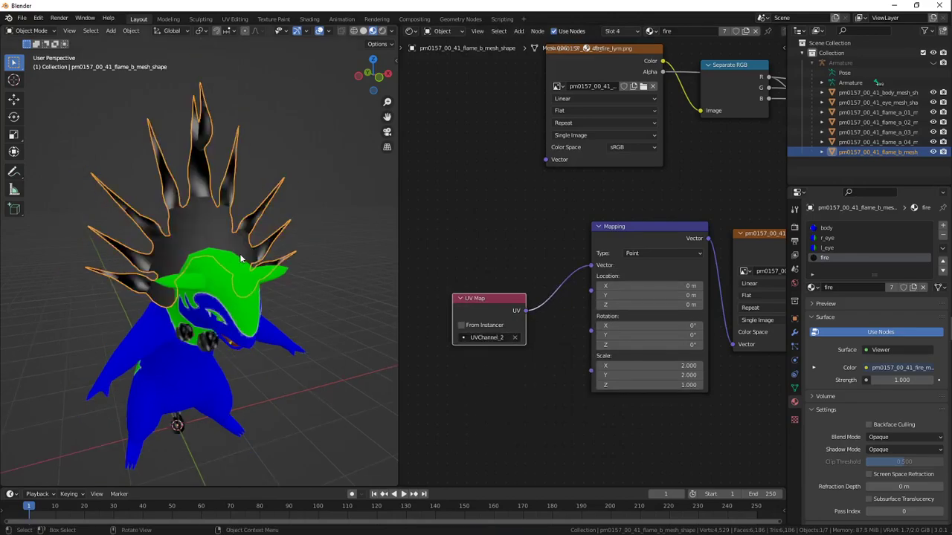
Preview the fire material's Principled BSDF in place of the fire_msk texture and inspect the flames
{"action": "mouse_move", "coordinate": [283, 262]}
{"action": "middle_mouse_down"}
{"action": "mouse_move", "coordinate": [215, 263]}
{"action": "mouse_move", "coordinate": [312, 271]}
{"action": "middle_mouse_up"}
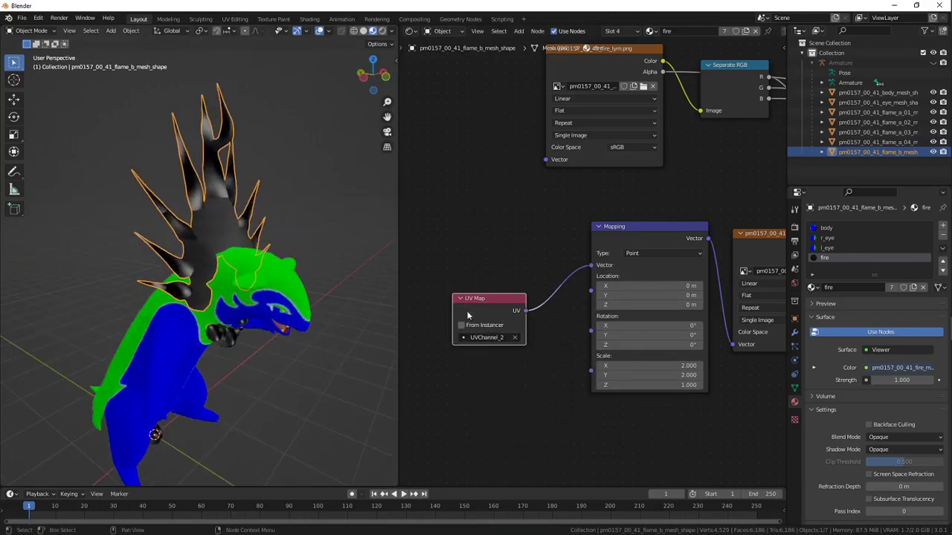
{"action": "middle_click_drag", "start_coordinate": [599, 265], "coordinate": [455, 278]}
{"action": "scroll", "coordinate": [455, 279], "scroll_direction": "down", "scroll_amount": 5}
{"action": "middle_click_drag", "start_coordinate": [733, 230], "coordinate": [503, 282]}
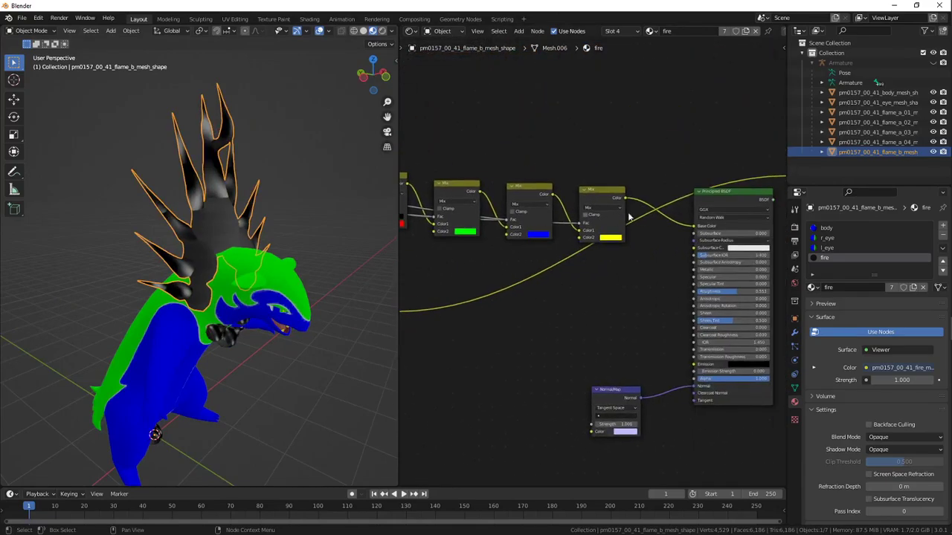
{"action": "left_click", "coordinate": [763, 207], "text": "ctrl+shift"}
{"action": "middle_click_drag", "start_coordinate": [222, 205], "coordinate": [290, 223]}
{"action": "scroll", "coordinate": [177, 211], "scroll_direction": "down", "scroll_amount": 1}
{"action": "mouse_move", "coordinate": [599, 283]}
{"action": "middle_mouse_down"}
{"action": "mouse_move", "coordinate": [402, 256]}
{"action": "mouse_move", "coordinate": [714, 262]}
{"action": "mouse_move", "coordinate": [595, 276]}
{"action": "mouse_move", "coordinate": [610, 280]}
{"action": "middle_mouse_up"}
Delete the unconnected image texture node near the Multiply node in the body material
{"action": "left_click", "coordinate": [826, 228]}
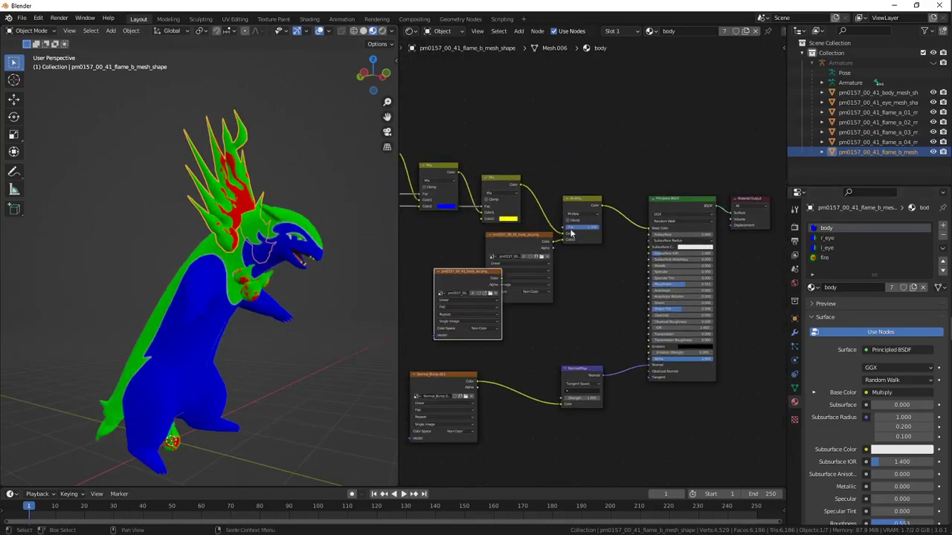
{"action": "middle_click_drag", "start_coordinate": [574, 155], "coordinate": [626, 198]}
{"action": "left_click_drag", "start_coordinate": [578, 339], "coordinate": [522, 329]}
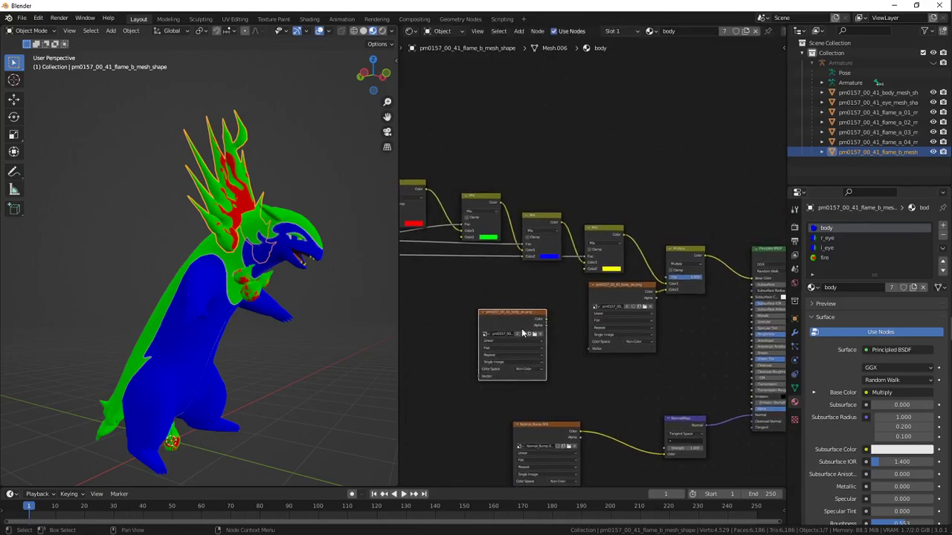
{"action": "key", "text": "x"}
{"action": "middle_click_drag", "start_coordinate": [522, 302], "coordinate": [657, 297]}
{"action": "scroll", "coordinate": [564, 307], "scroll_direction": "down", "scroll_amount": 1}
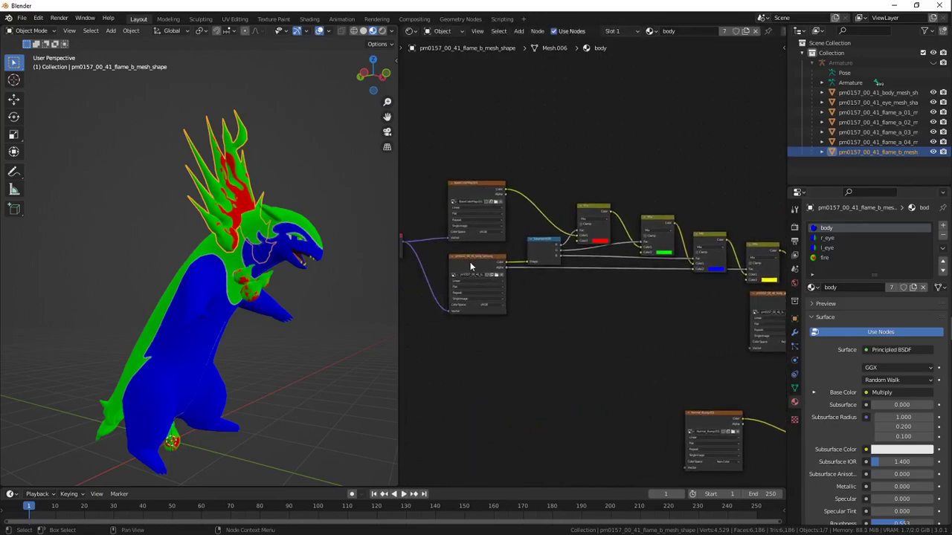
{"action": "scroll", "coordinate": [568, 235], "scroll_direction": "up", "scroll_amount": 1}
{"action": "middle_click_drag", "start_coordinate": [640, 178], "coordinate": [614, 209]}
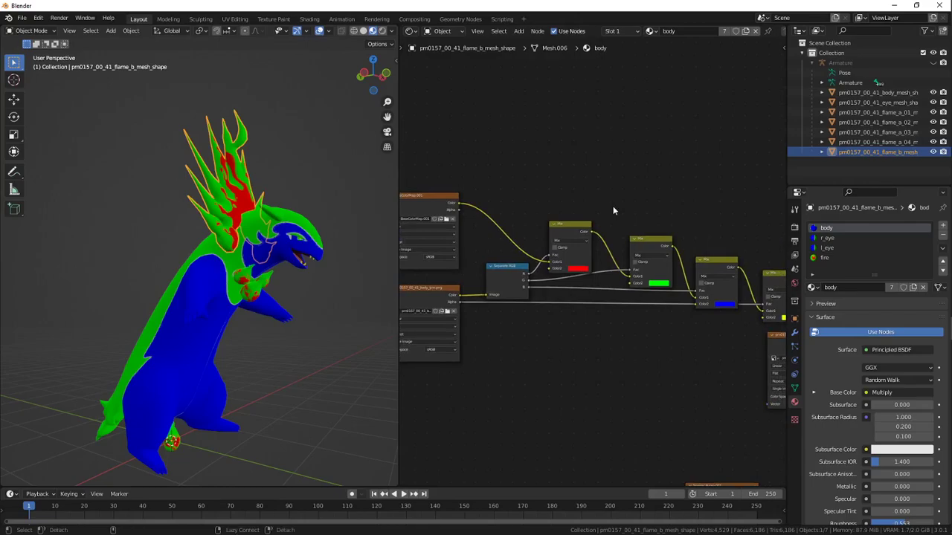
Switch to Chrome and search Google for hisuian typhlosion in a new tab
{"action": "key", "text": "alt+Tab"}
{"action": "left_click", "coordinate": [722, 131]}
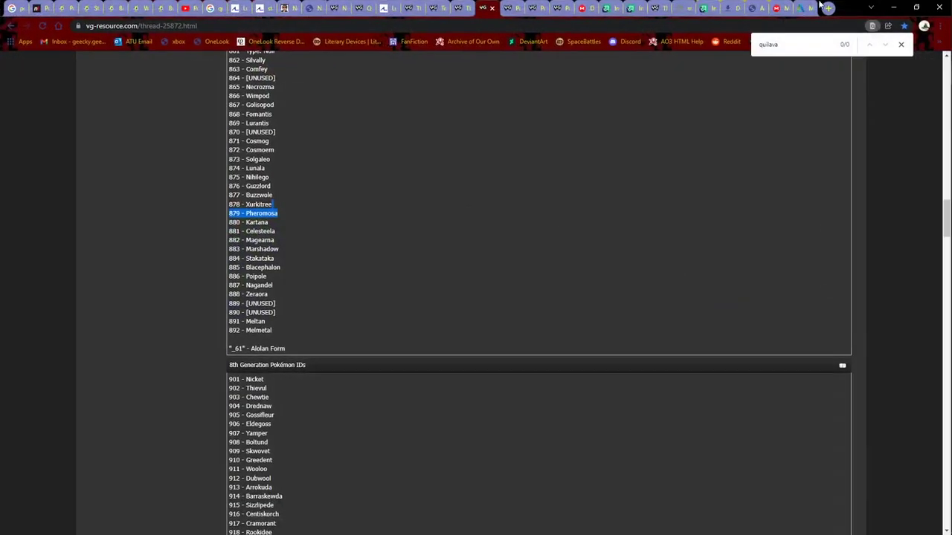
{"action": "left_click", "coordinate": [829, 9]}
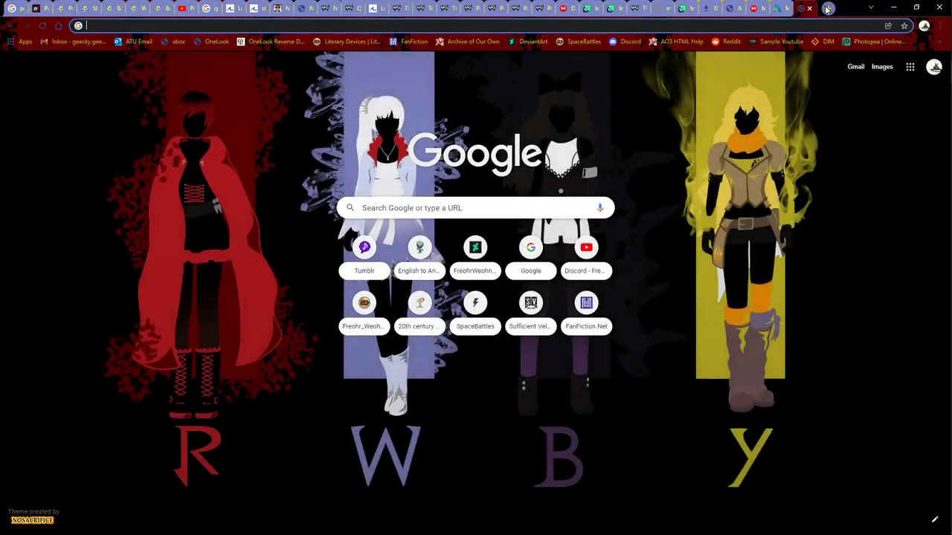
{"action": "type", "text": "hisuian ty"}
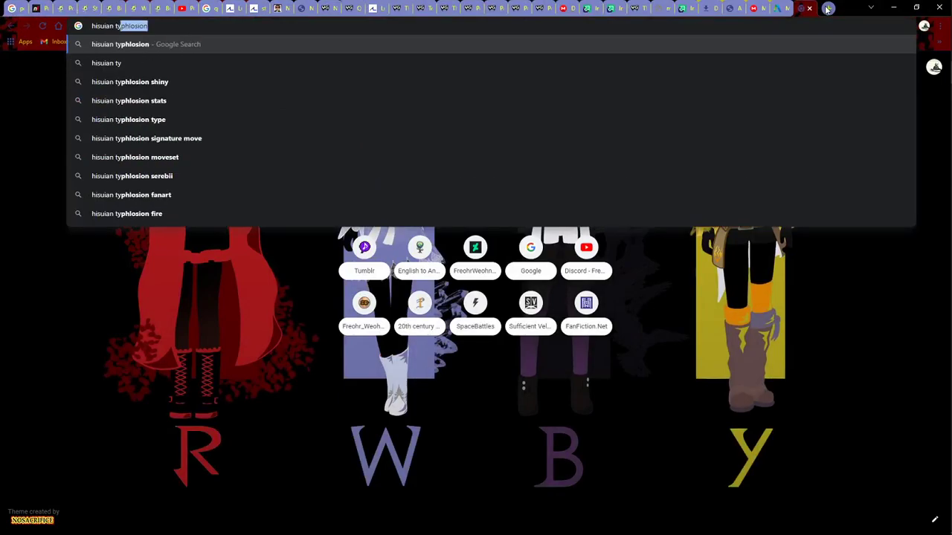
{"action": "key", "text": "Return"}
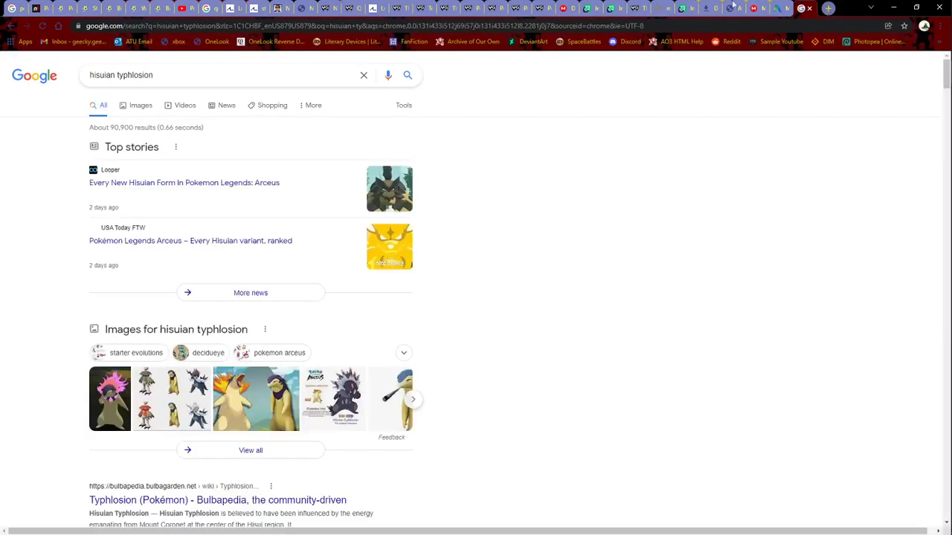
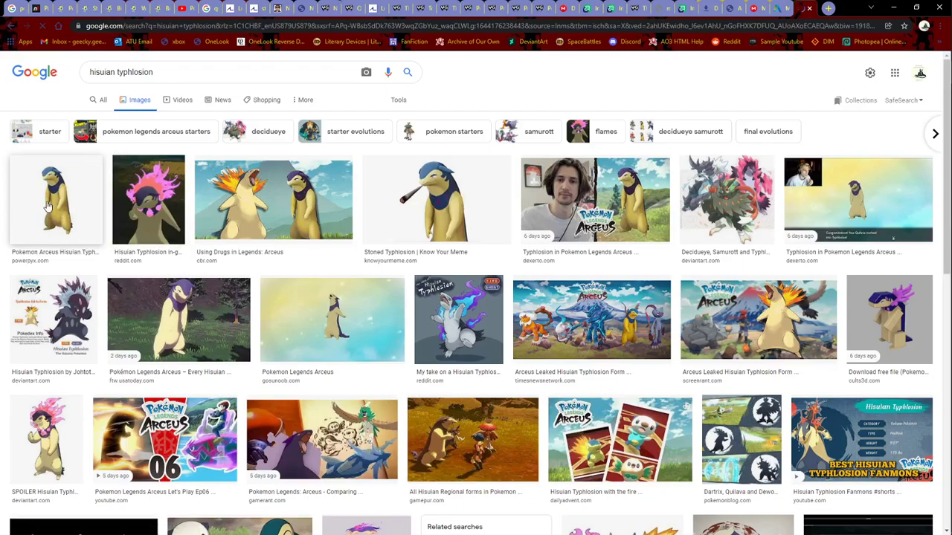
Browse the image results, open the GosuNoob Typhlosion evolution picture in its own tab and enlarge it to 150%
{"action": "left_click", "coordinate": [47, 206]}
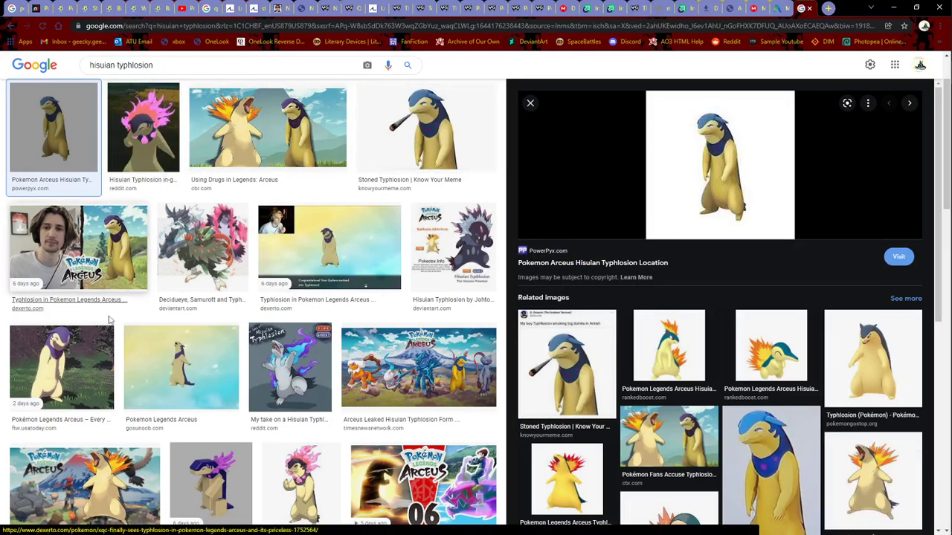
{"action": "left_click", "coordinate": [178, 383]}
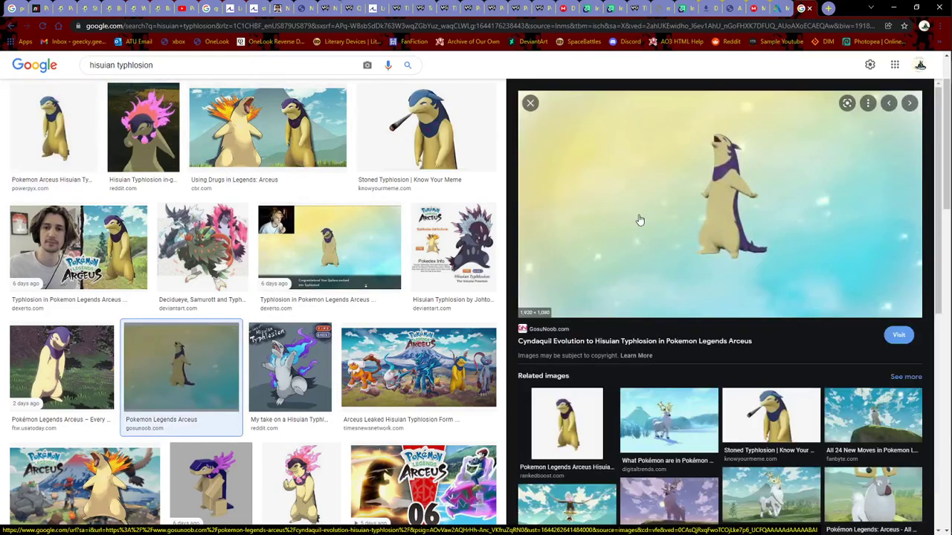
{"action": "right_click", "coordinate": [638, 220]}
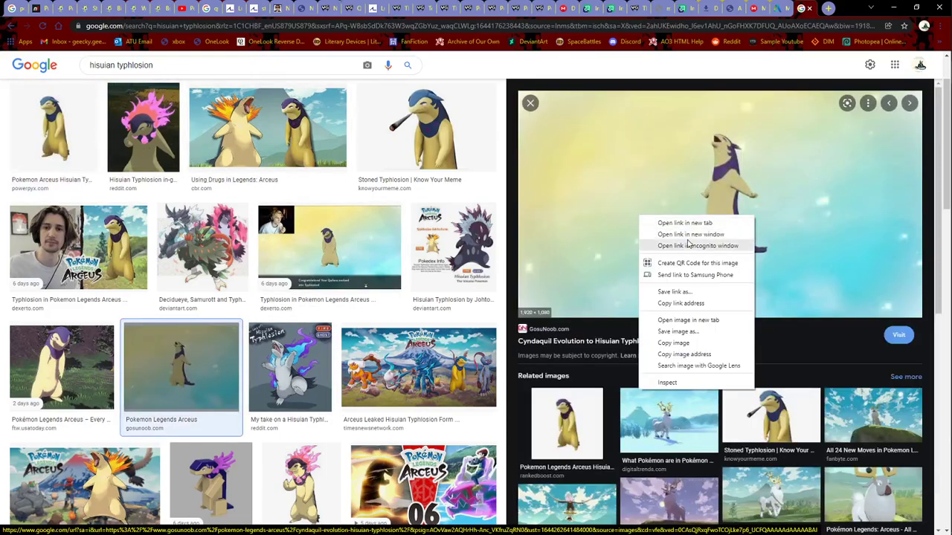
{"action": "left_click", "coordinate": [696, 320]}
{"action": "left_click", "coordinate": [803, 8]}
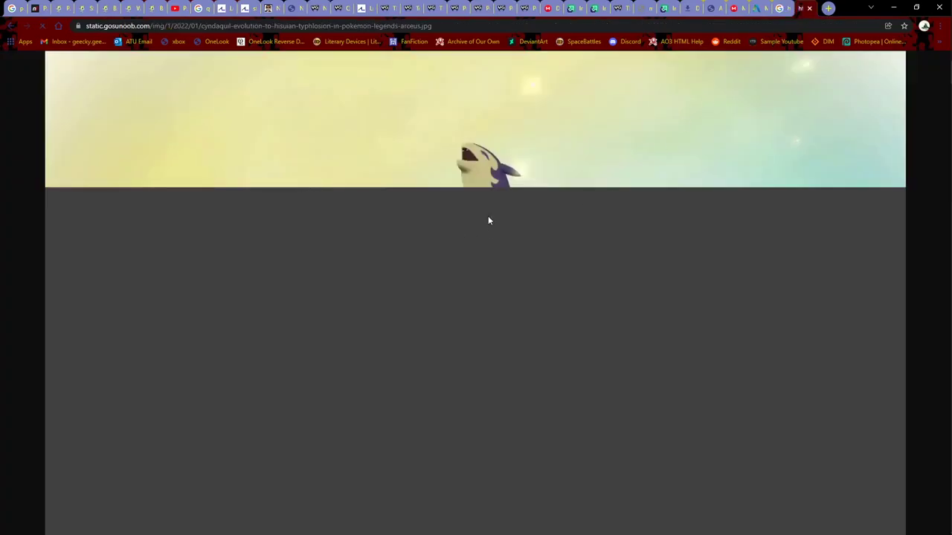
{"action": "scroll", "coordinate": [488, 217], "scroll_direction": "up", "scroll_amount": 3, "text": "ctrl"}
{"action": "scroll", "coordinate": [521, 232], "scroll_direction": "down", "scroll_amount": 2}
{"action": "scroll", "coordinate": [554, 244], "scroll_direction": "right", "scroll_amount": 4}
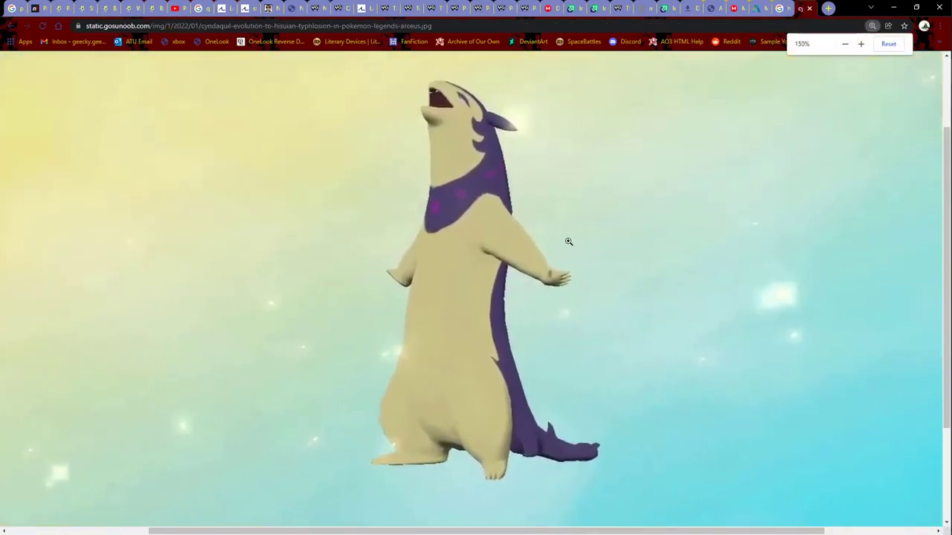
Detach the reference picture into a small window over Blender and magnify it to 250% around the purple collar
{"action": "left_click", "coordinate": [808, 7]}
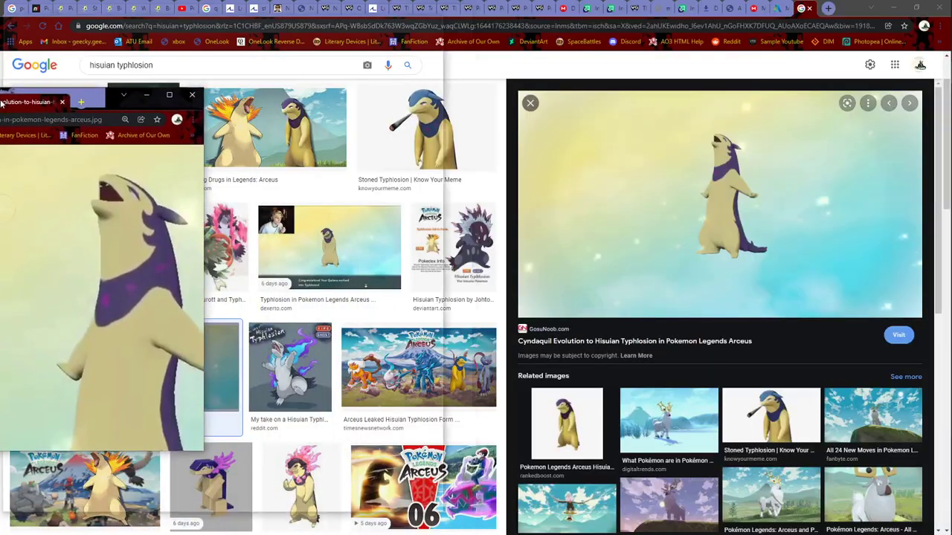
{"action": "left_click", "coordinate": [894, 7]}
{"action": "left_click_drag", "start_coordinate": [0, 165], "coordinate": [1, 0]}
{"action": "scroll", "coordinate": [254, 204], "scroll_direction": "up", "scroll_amount": 2}
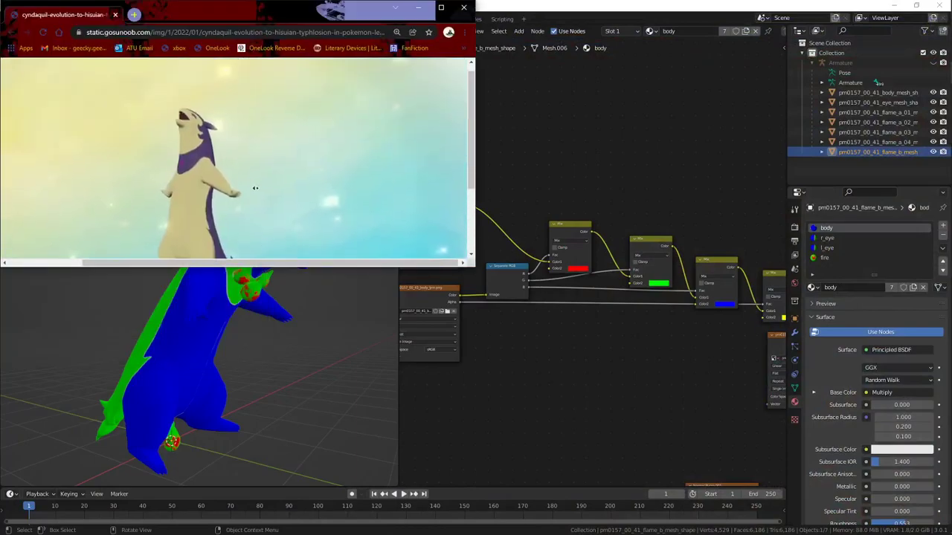
{"action": "scroll", "coordinate": [255, 187], "scroll_direction": "left", "scroll_amount": 1}
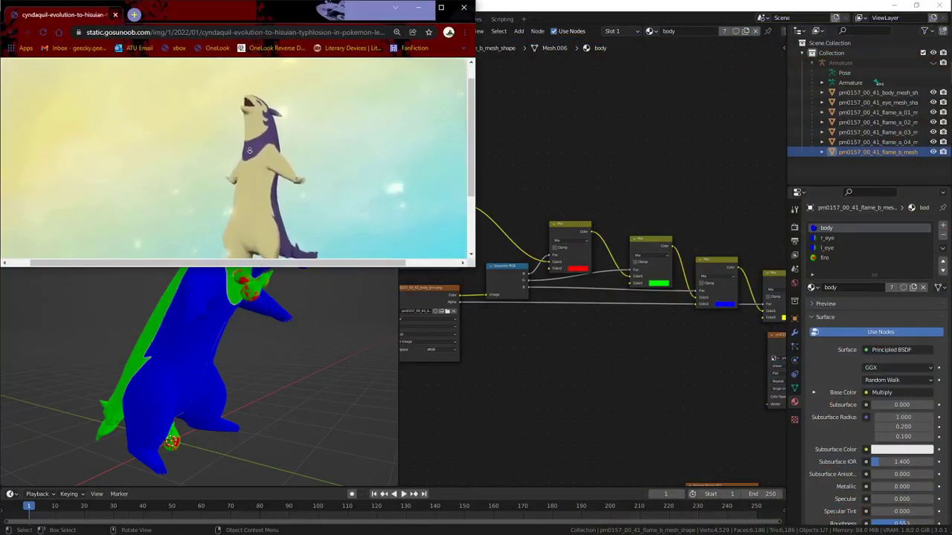
{"action": "scroll", "coordinate": [254, 147], "scroll_direction": "up", "scroll_amount": 2, "text": "ctrl"}
{"action": "left_click", "coordinate": [252, 148]}
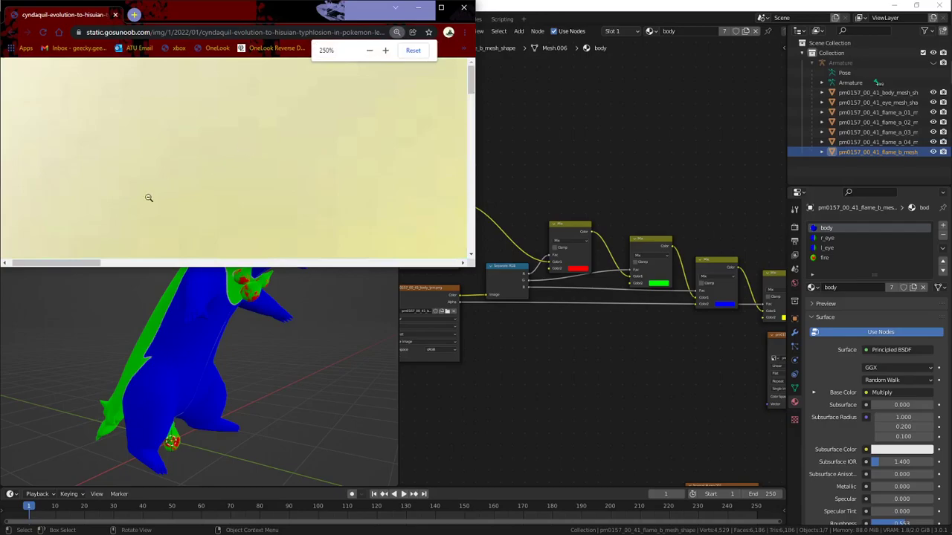
{"action": "left_click_drag", "start_coordinate": [91, 264], "coordinate": [198, 250]}
{"action": "scroll", "coordinate": [278, 200], "scroll_direction": "down", "scroll_amount": 2}
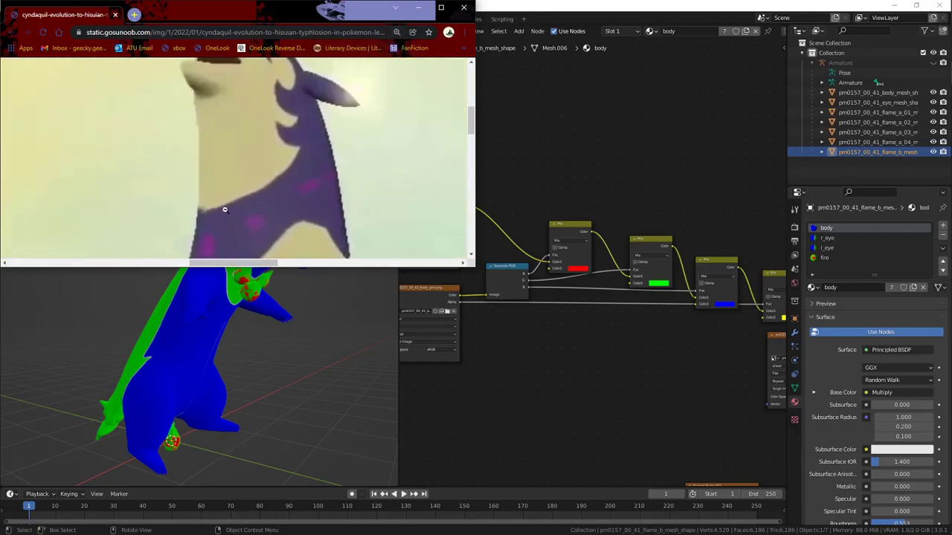
Recolor the body material's green Mix layer to purple by adjusting its Color2 in RGB and HSV
{"action": "left_click", "coordinate": [538, 358]}
{"action": "middle_click_drag", "start_coordinate": [538, 355], "coordinate": [525, 315]}
{"action": "scroll", "coordinate": [539, 295], "scroll_direction": "up", "scroll_amount": 2}
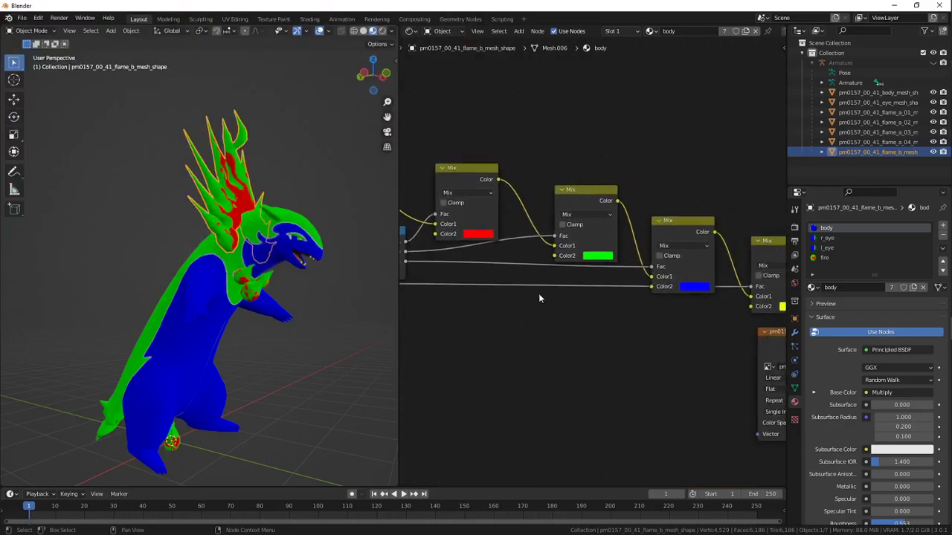
{"action": "left_click", "coordinate": [600, 257]}
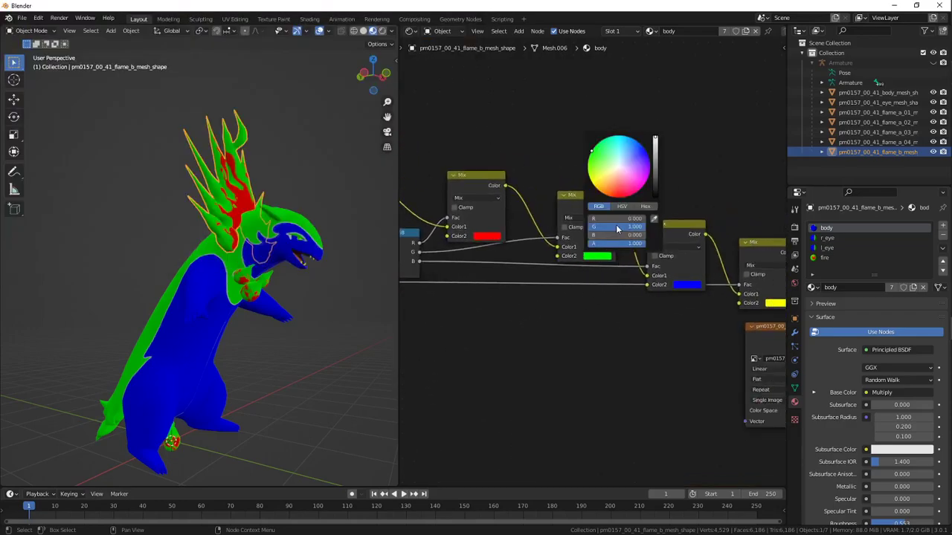
{"action": "left_click_drag", "start_coordinate": [617, 227], "coordinate": [560, 228]}
{"action": "key", "text": "alt+Tab"}
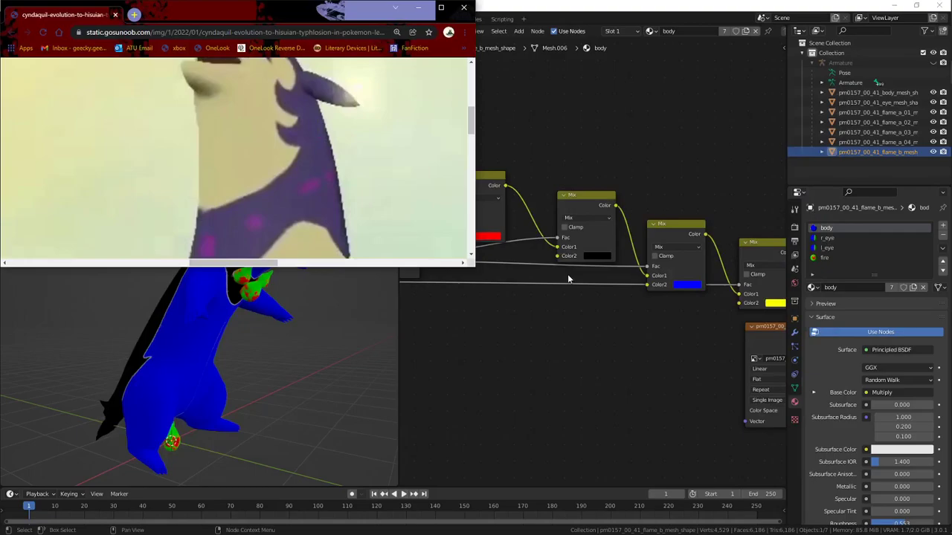
{"action": "left_click", "coordinate": [567, 275]}
{"action": "scroll", "coordinate": [568, 275], "scroll_direction": "up", "scroll_amount": 1}
{"action": "left_click", "coordinate": [599, 255]}
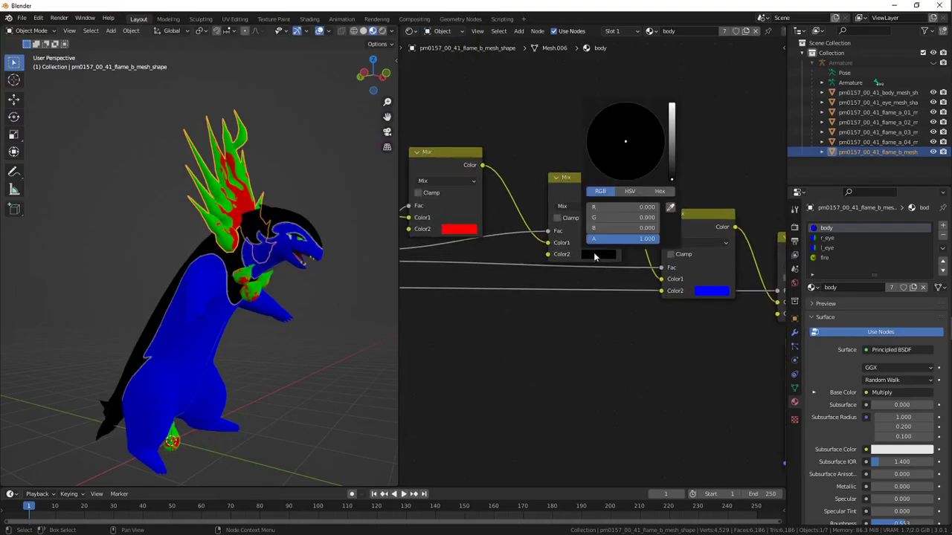
{"action": "mouse_move", "coordinate": [627, 228]}
{"action": "left_mouse_down"}
{"action": "mouse_move", "coordinate": [658, 229]}
{"action": "mouse_move", "coordinate": [628, 218]}
{"action": "left_mouse_up"}
{"action": "left_click", "coordinate": [628, 192]}
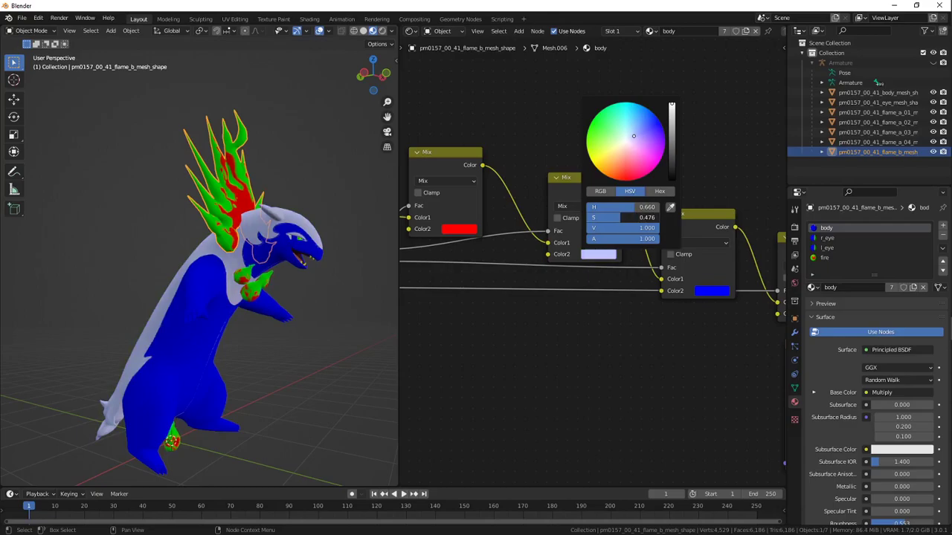
{"action": "left_click_drag", "start_coordinate": [644, 229], "coordinate": [627, 218]}
{"action": "left_click_drag", "start_coordinate": [641, 131], "coordinate": [644, 145]}
Fine-tune the purple Color2 to a darker shade, comparing the body with the reference picture
{"action": "key", "text": "alt+Tab"}
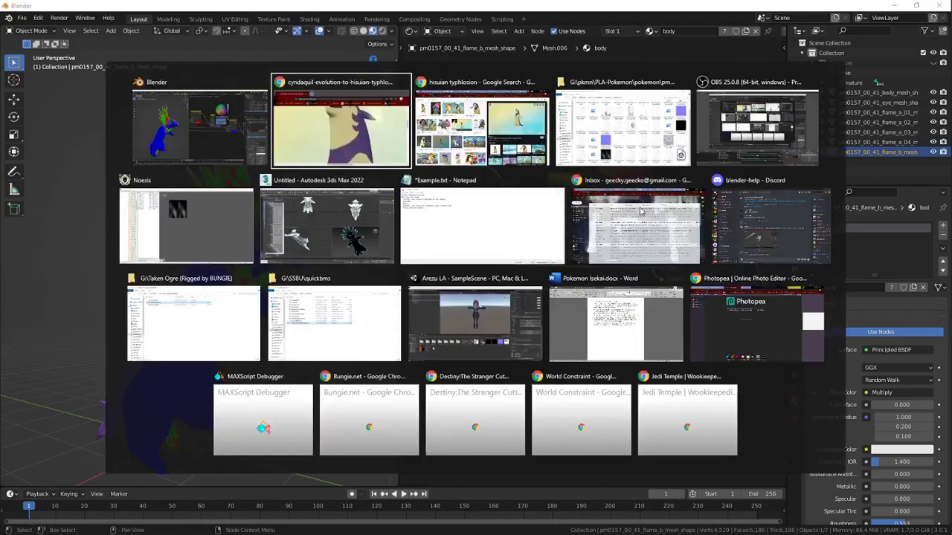
{"action": "key", "text": "alt+Tab"}
{"action": "scroll", "coordinate": [297, 272], "scroll_direction": "up", "scroll_amount": 1}
{"action": "middle_click_drag", "start_coordinate": [294, 273], "coordinate": [187, 306]}
{"action": "left_click", "coordinate": [595, 255]}
{"action": "mouse_move", "coordinate": [598, 227]}
{"action": "left_mouse_down"}
{"action": "mouse_move", "coordinate": [580, 227]}
{"action": "mouse_move", "coordinate": [595, 229]}
{"action": "left_mouse_up"}
{"action": "key", "text": "alt+Tab"}
{"action": "key", "text": "alt+Tab"}
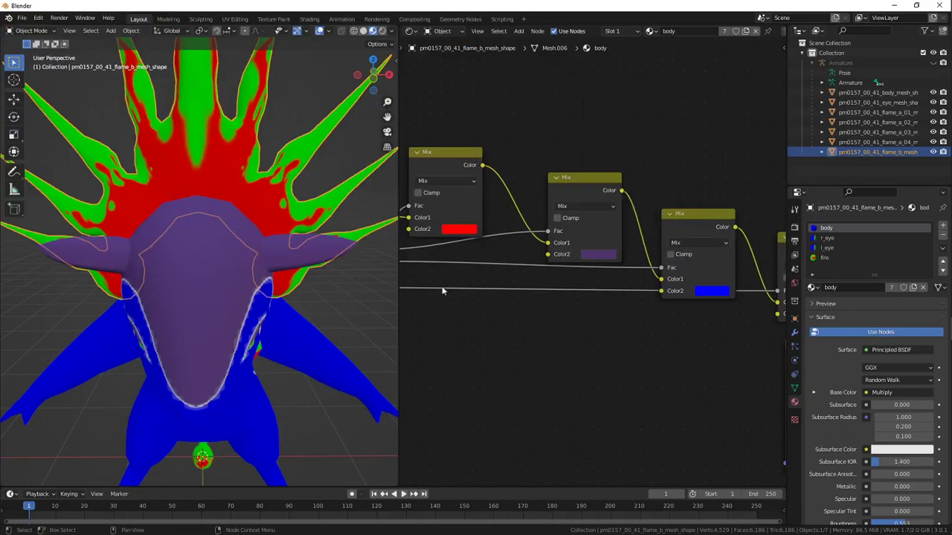
Set the blue Mix layer's Color2 to a pale peach with hue 0.065, saturation 0.522 and value 1.000
{"action": "middle_click_drag", "start_coordinate": [236, 289], "coordinate": [282, 287]}
{"action": "middle_click_drag", "start_coordinate": [587, 323], "coordinate": [534, 314]}
{"action": "left_click", "coordinate": [651, 281]}
{"action": "left_click_drag", "start_coordinate": [679, 185], "coordinate": [681, 175]}
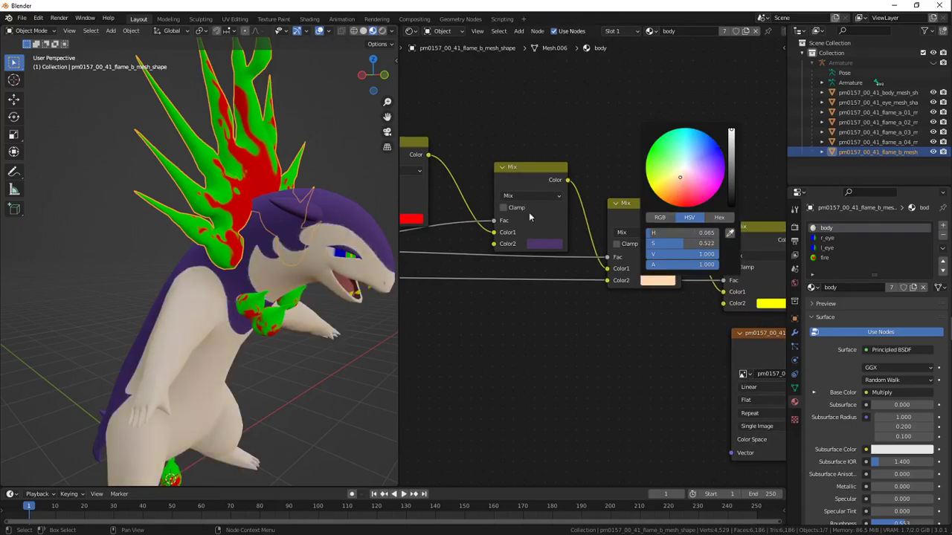
{"action": "middle_click_drag", "start_coordinate": [306, 278], "coordinate": [287, 240]}
Lower the peach Color2's brightness value slightly and compare the body with the reference picture
{"action": "left_click", "coordinate": [667, 280]}
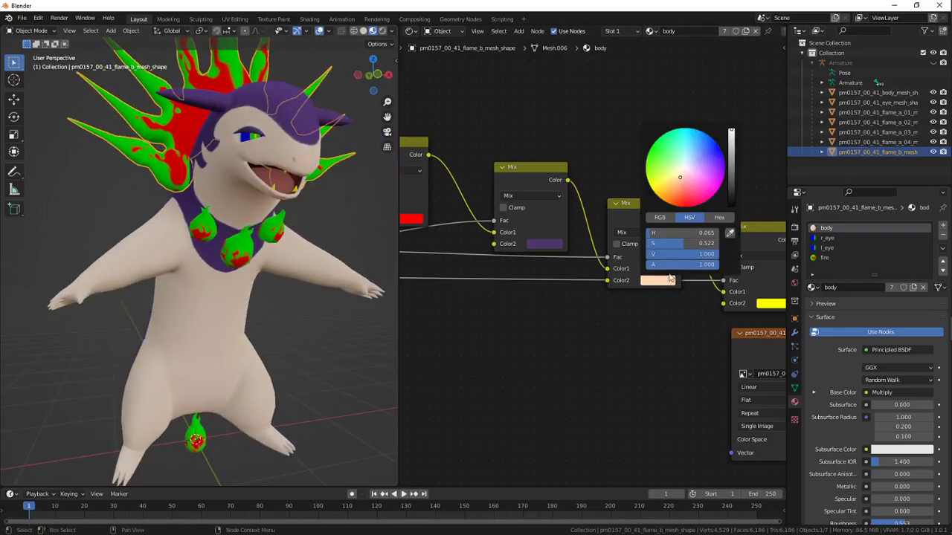
{"action": "left_click_drag", "start_coordinate": [713, 254], "coordinate": [695, 252]}
{"action": "middle_click_drag", "start_coordinate": [350, 238], "coordinate": [280, 213]}
{"action": "key", "text": "alt+Tab"}
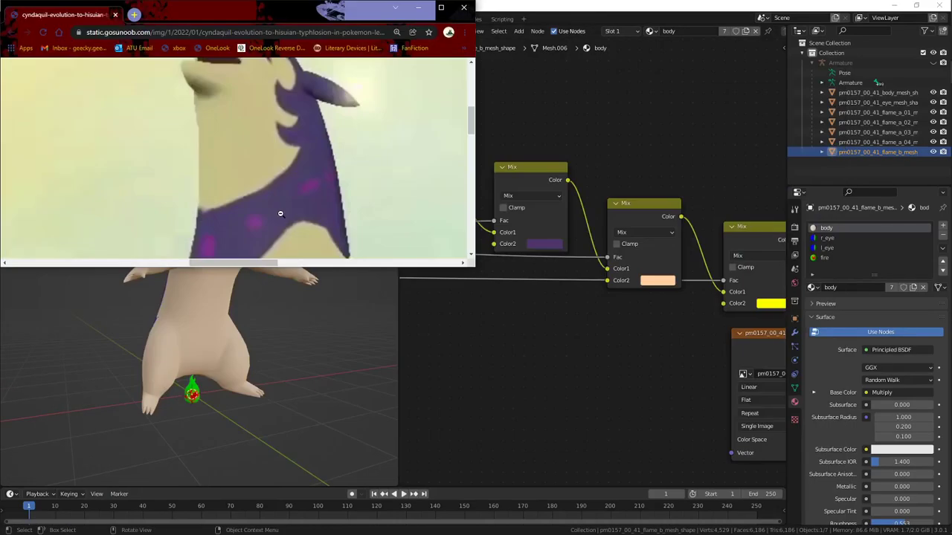
{"action": "scroll", "coordinate": [285, 211], "scroll_direction": "down", "scroll_amount": 1}
{"action": "scroll", "coordinate": [285, 211], "scroll_direction": "down", "scroll_amount": 4}
{"action": "scroll", "coordinate": [284, 212], "scroll_direction": "up", "scroll_amount": 5}
{"action": "key", "text": "alt+Tab"}
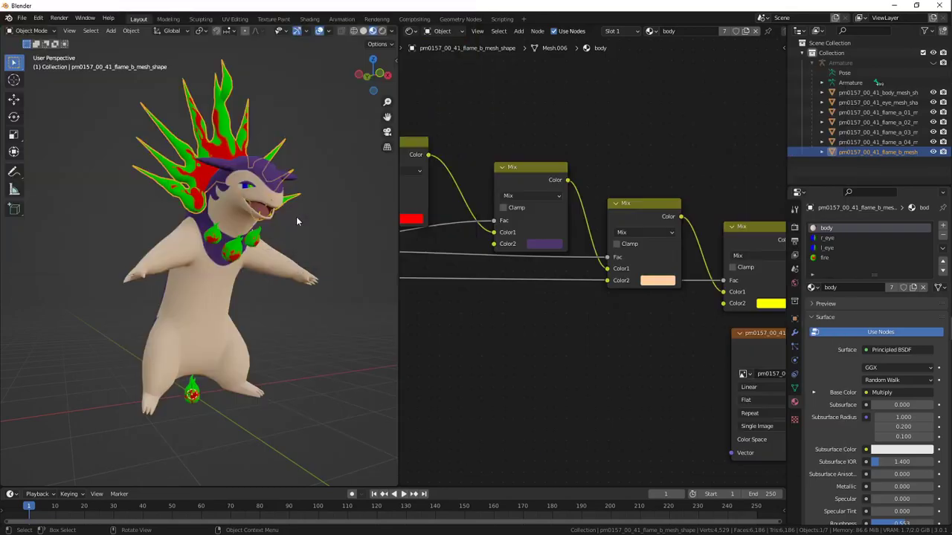
Isolate the body mesh in local view, show its body material and compare the red collar spots with the reference picture
{"action": "middle_click_drag", "start_coordinate": [447, 259], "coordinate": [658, 316]}
{"action": "left_click", "coordinate": [185, 257]}
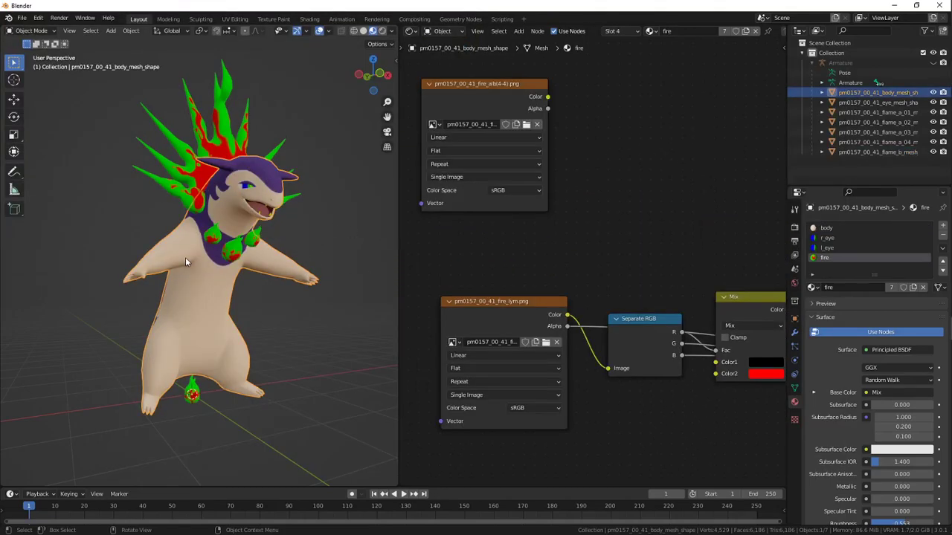
{"action": "key", "text": "KP_Divide"}
{"action": "left_click", "coordinate": [827, 227]}
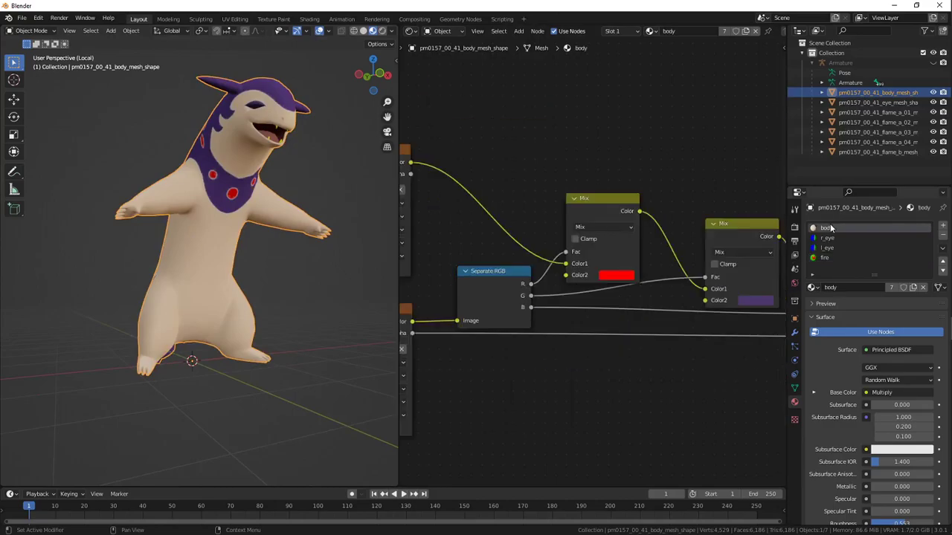
{"action": "scroll", "coordinate": [320, 232], "scroll_direction": "up", "scroll_amount": 5}
{"action": "middle_click_drag", "start_coordinate": [246, 206], "coordinate": [250, 270]}
{"action": "key", "text": "alt+Tab"}
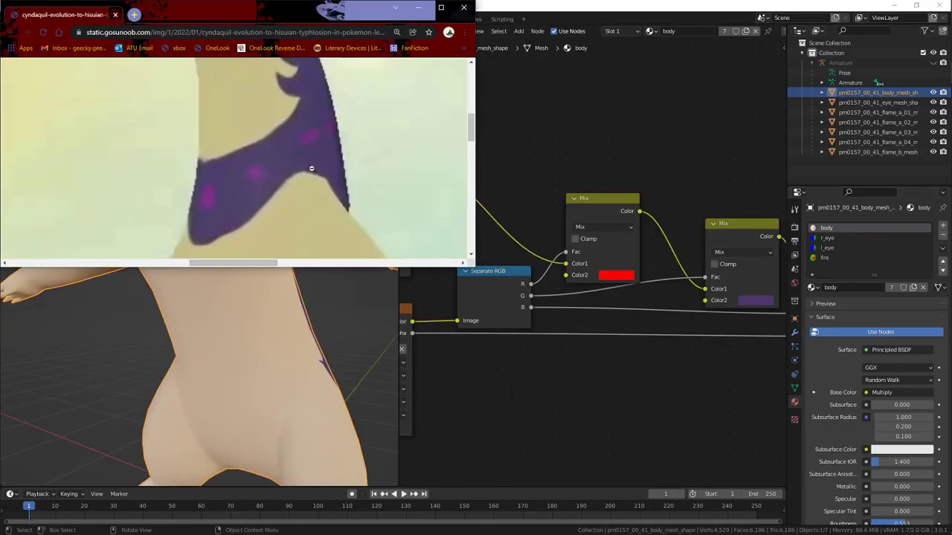
Copy the purple Color2 onto the red Mix layer's Color2 and compare the collar spots with the reference picture
{"action": "key", "text": "alt+Tab"}
{"action": "middle_click_drag", "start_coordinate": [646, 287], "coordinate": [610, 278]}
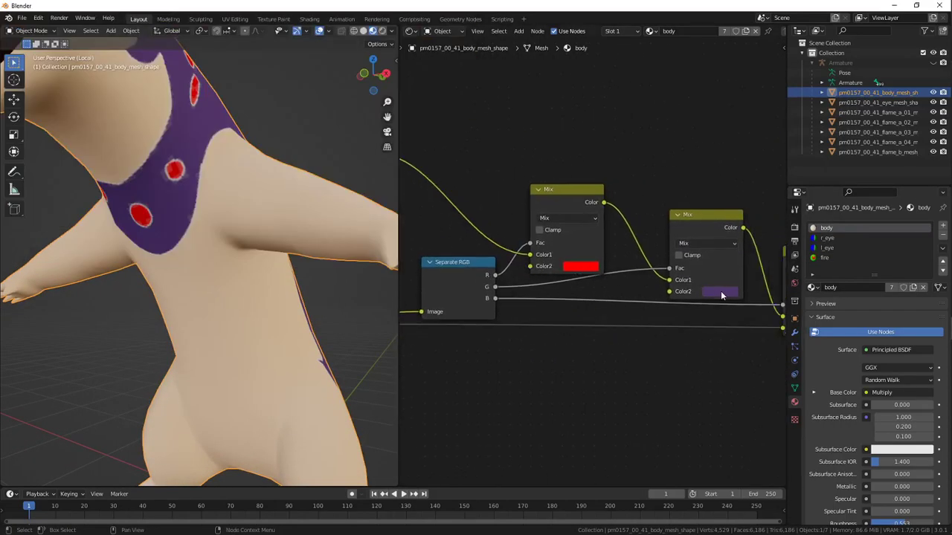
{"action": "key", "text": "alt+Tab"}
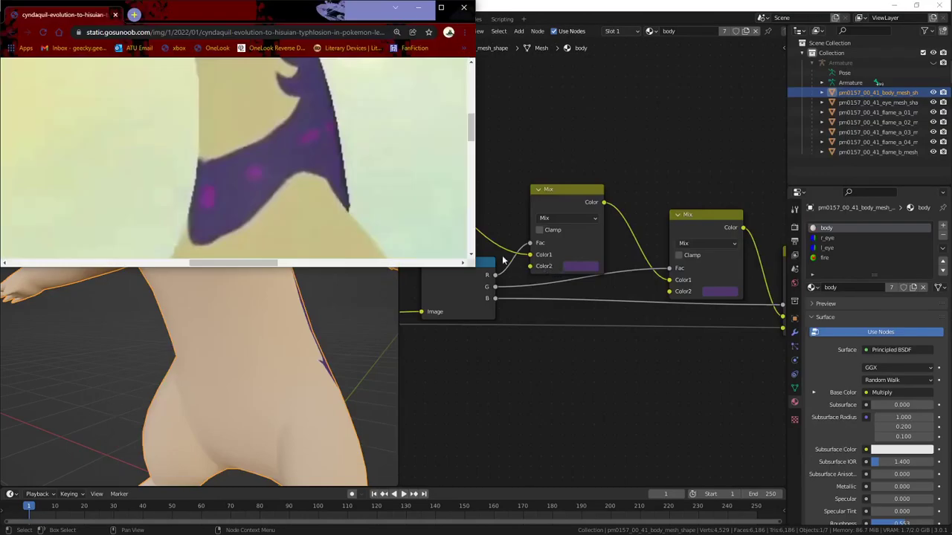
{"action": "key", "text": "alt+Tab"}
Turn the spot layer's Color2 pink with hue 0.841, saturation 0.752 and value 0.423, checking it against the reference picture
{"action": "left_click", "coordinate": [580, 266]}
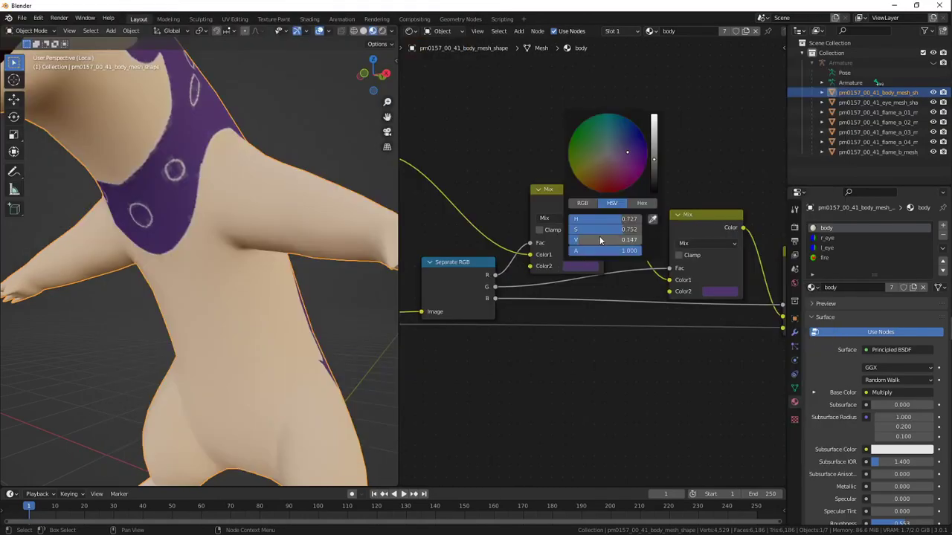
{"action": "left_click_drag", "start_coordinate": [601, 240], "coordinate": [615, 225]}
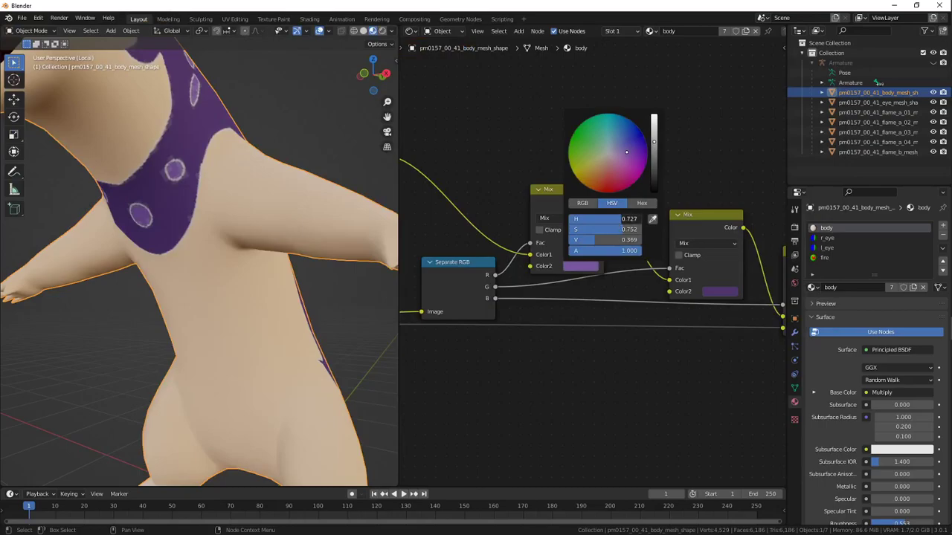
{"action": "key", "text": "alt+Tab"}
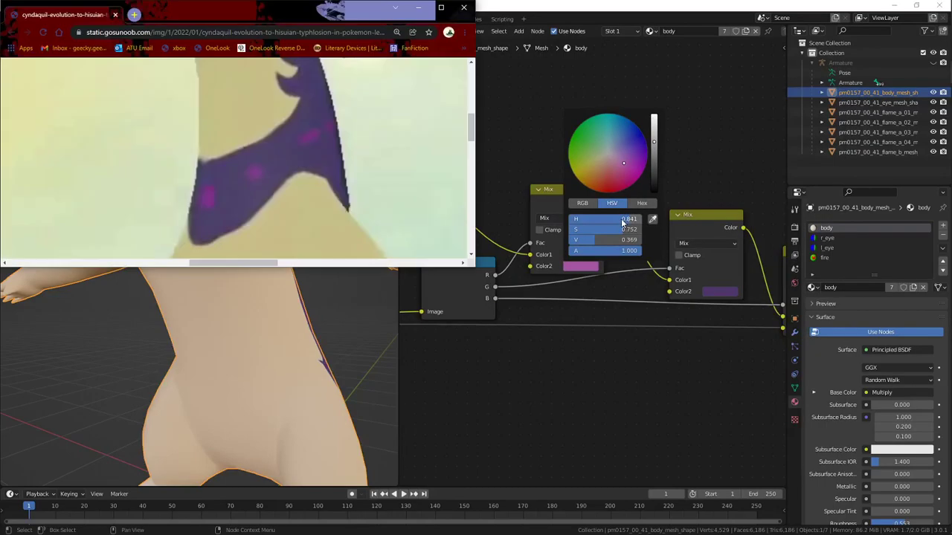
{"action": "key", "text": "alt+Tab"}
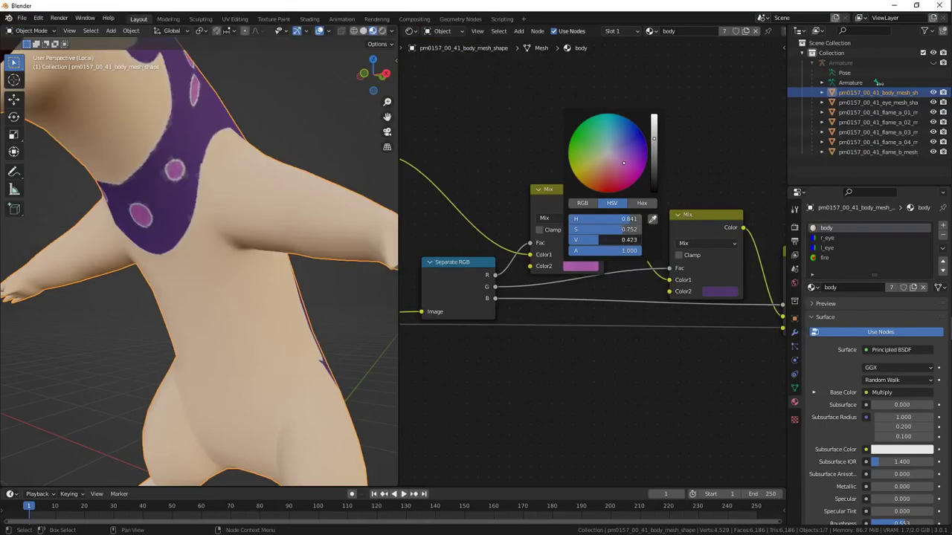
Compare the pink spots with the reference picture and disconnect the base color texture from the first Mix layer's Color1
{"action": "middle_click_drag", "start_coordinate": [312, 199], "coordinate": [279, 235]}
{"action": "key", "text": "alt+Tab"}
{"action": "key", "text": "alt+Tab"}
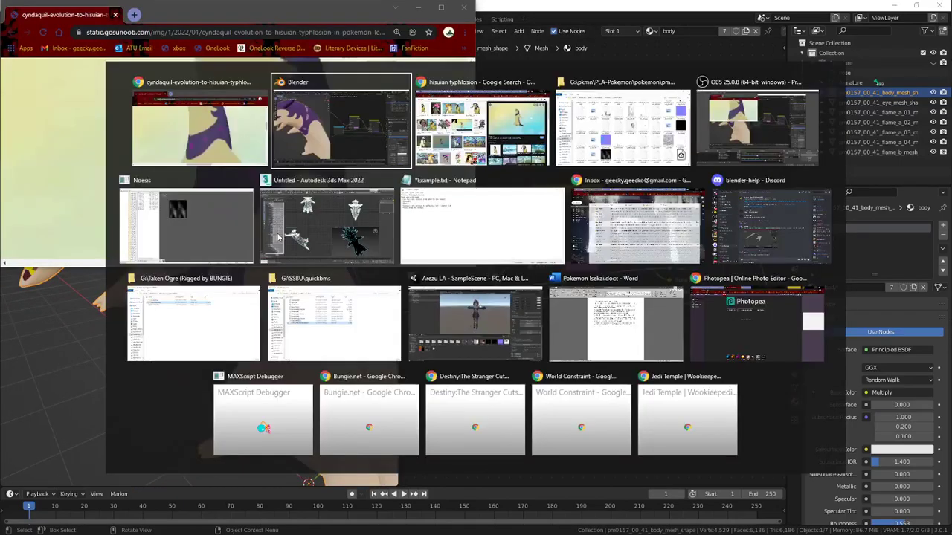
{"action": "scroll", "coordinate": [541, 258], "scroll_direction": "down", "scroll_amount": 1}
{"action": "scroll", "coordinate": [541, 259], "scroll_direction": "down", "scroll_amount": 1}
{"action": "left_click_drag", "start_coordinate": [541, 258], "coordinate": [515, 258]}
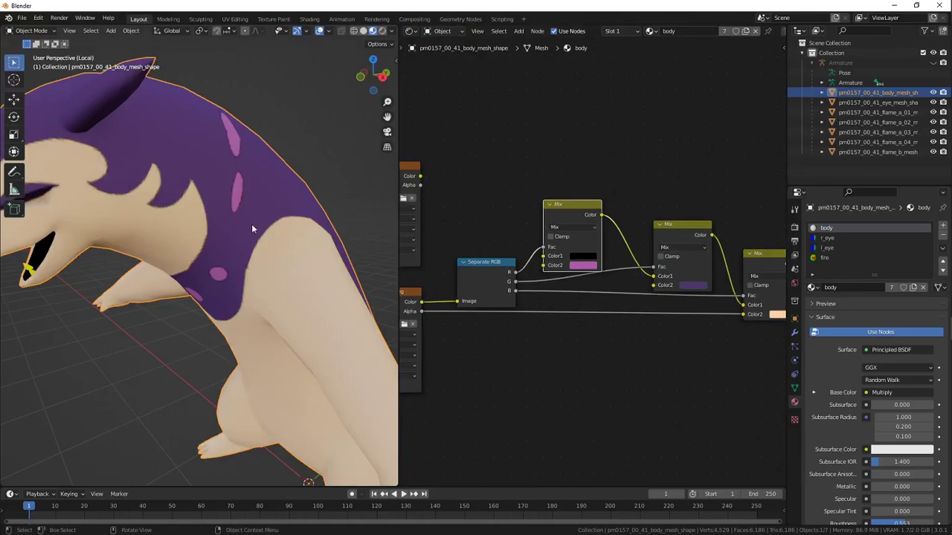
{"action": "middle_click_drag", "start_coordinate": [252, 225], "coordinate": [449, 242]}
{"action": "scroll", "coordinate": [582, 255], "scroll_direction": "down", "scroll_amount": 3}
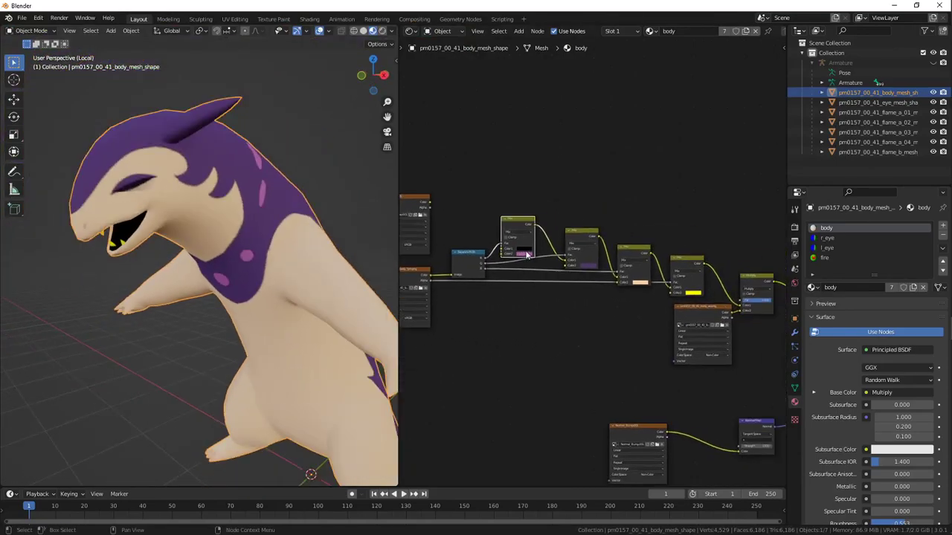
Preview the BaseColorMap.001 texture alone on the body and move its node farther from the Mix nodes
{"action": "scroll", "coordinate": [537, 236], "scroll_direction": "up", "scroll_amount": 2}
{"action": "left_click", "coordinate": [483, 199], "text": "ctrl+shift"}
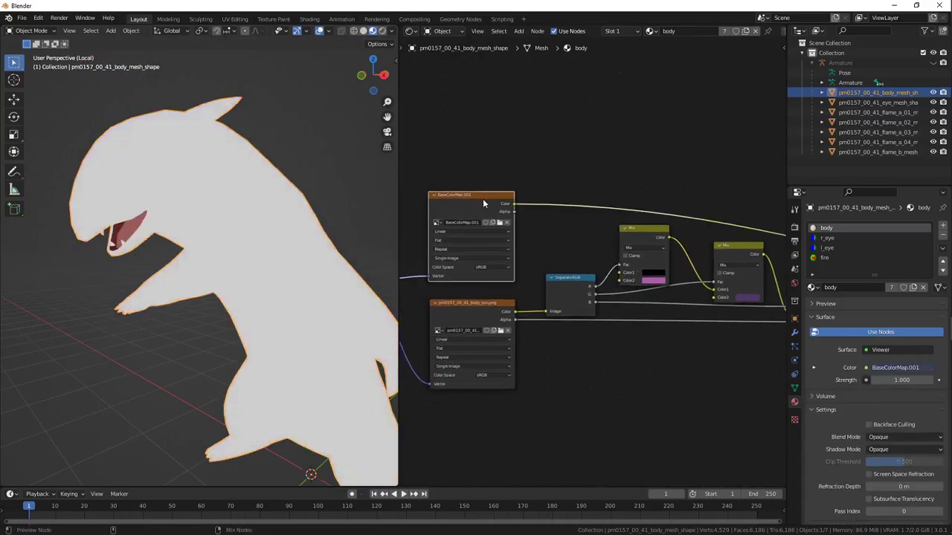
{"action": "left_click", "coordinate": [483, 198], "text": "ctrl+shift"}
{"action": "left_click", "coordinate": [479, 199], "text": "ctrl+shift"}
{"action": "middle_click_drag", "start_coordinate": [520, 208], "coordinate": [566, 223]}
{"action": "left_click_drag", "start_coordinate": [525, 222], "coordinate": [487, 218]}
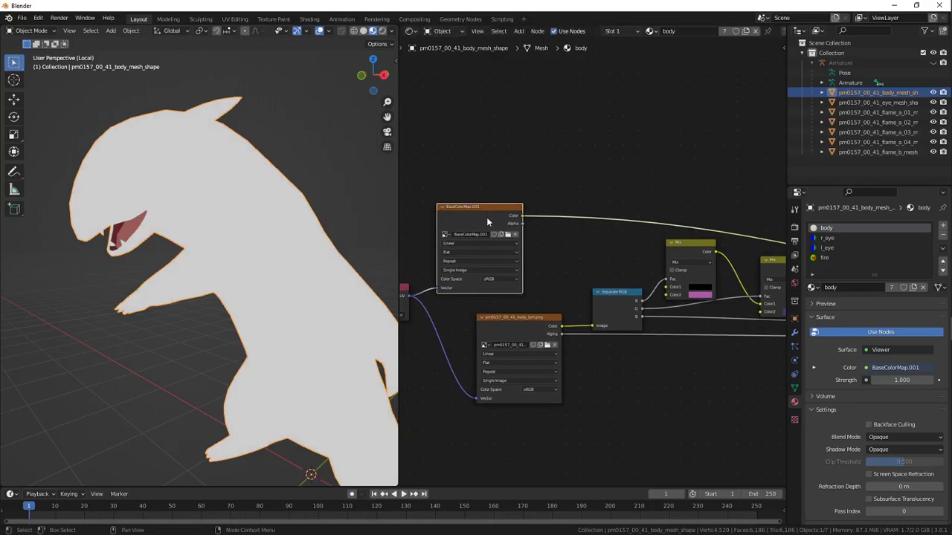
{"action": "middle_click_drag", "start_coordinate": [219, 199], "coordinate": [253, 186]}
{"action": "middle_click_drag", "start_coordinate": [532, 240], "coordinate": [512, 241]}
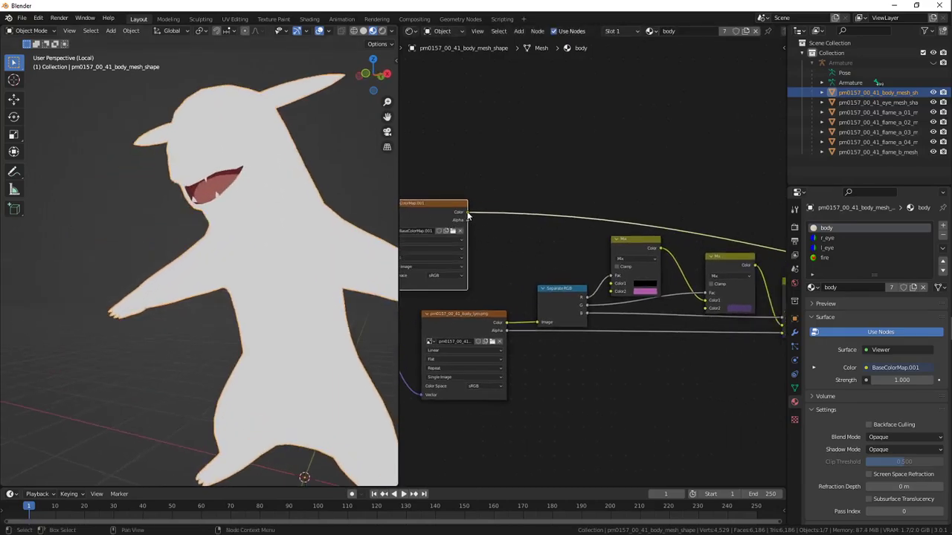
Reconnect BaseColorMap.001's Color to the first Mix layer's Color1 and return the body to its full Principled BSDF shading
{"action": "left_click_drag", "start_coordinate": [545, 253], "coordinate": [613, 285]}
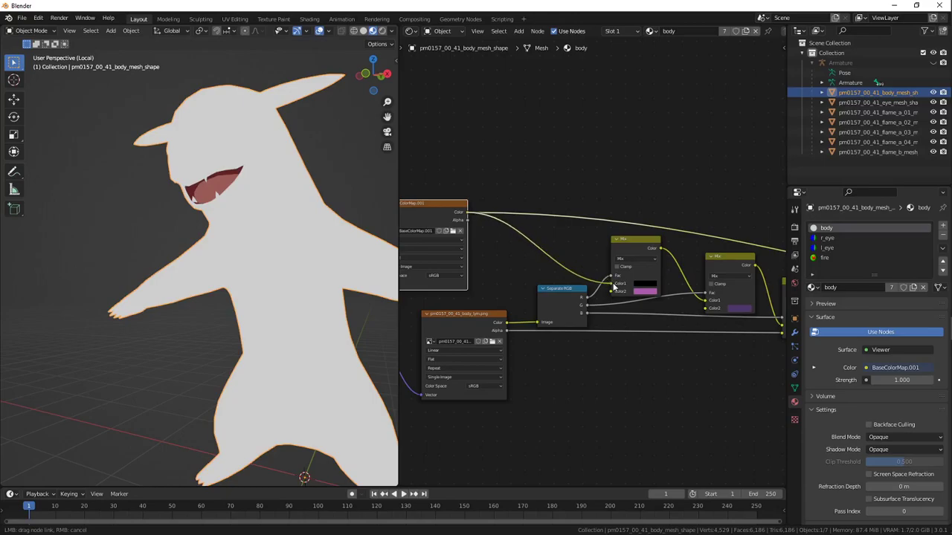
{"action": "scroll", "coordinate": [552, 256], "scroll_direction": "up", "scroll_amount": 2}
{"action": "middle_click_drag", "start_coordinate": [599, 248], "coordinate": [523, 253]}
{"action": "scroll", "coordinate": [523, 253], "scroll_direction": "down", "scroll_amount": 3}
{"action": "middle_click_drag", "start_coordinate": [720, 295], "coordinate": [565, 254]}
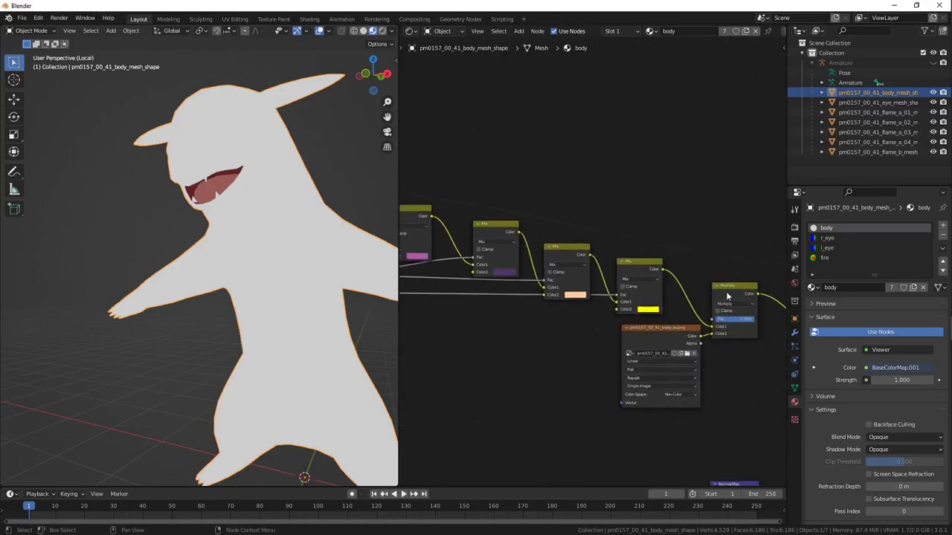
{"action": "left_click", "coordinate": [737, 297], "text": "ctrl+shift"}
{"action": "middle_click_drag", "start_coordinate": [737, 297], "coordinate": [563, 271]}
{"action": "left_click", "coordinate": [650, 270], "text": "ctrl+shift"}
{"action": "middle_click_drag", "start_coordinate": [504, 266], "coordinate": [689, 320]}
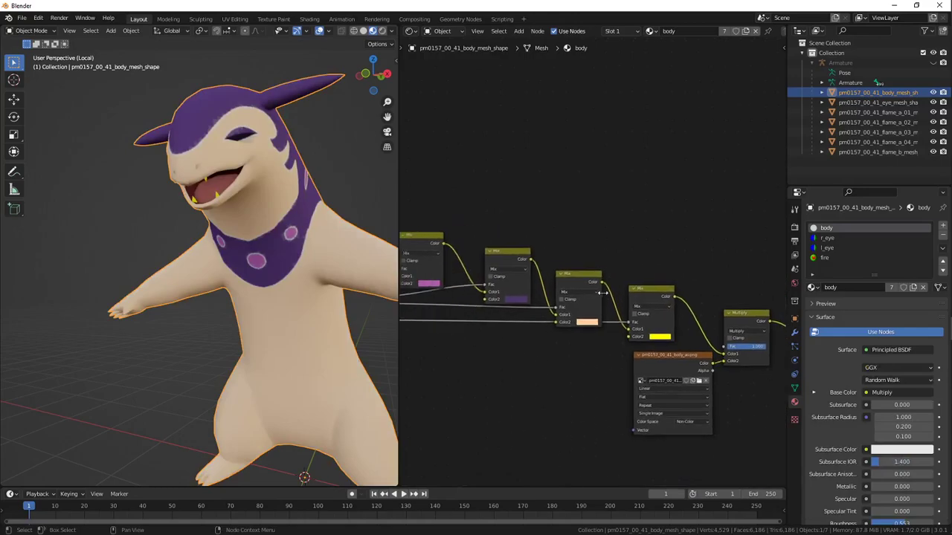
Check the head in the reference picture and set the yellow Mix layer's Color2 to white for the teeth
{"action": "scroll", "coordinate": [313, 222], "scroll_direction": "up", "scroll_amount": 2}
{"action": "middle_click_drag", "start_coordinate": [314, 222], "coordinate": [322, 234]}
{"action": "key", "text": "alt+Tab"}
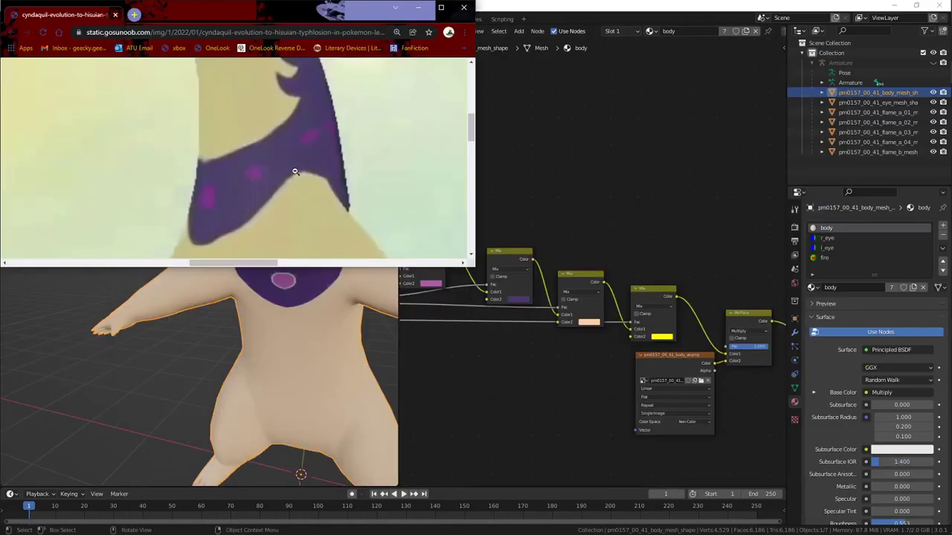
{"action": "scroll", "coordinate": [293, 168], "scroll_direction": "up", "scroll_amount": 3}
{"action": "left_click", "coordinate": [531, 361]}
{"action": "scroll", "coordinate": [531, 361], "scroll_direction": "up", "scroll_amount": 2}
{"action": "middle_click_drag", "start_coordinate": [595, 301], "coordinate": [452, 273]}
{"action": "scroll", "coordinate": [544, 293], "scroll_direction": "up", "scroll_amount": 1}
{"action": "left_click", "coordinate": [566, 306]}
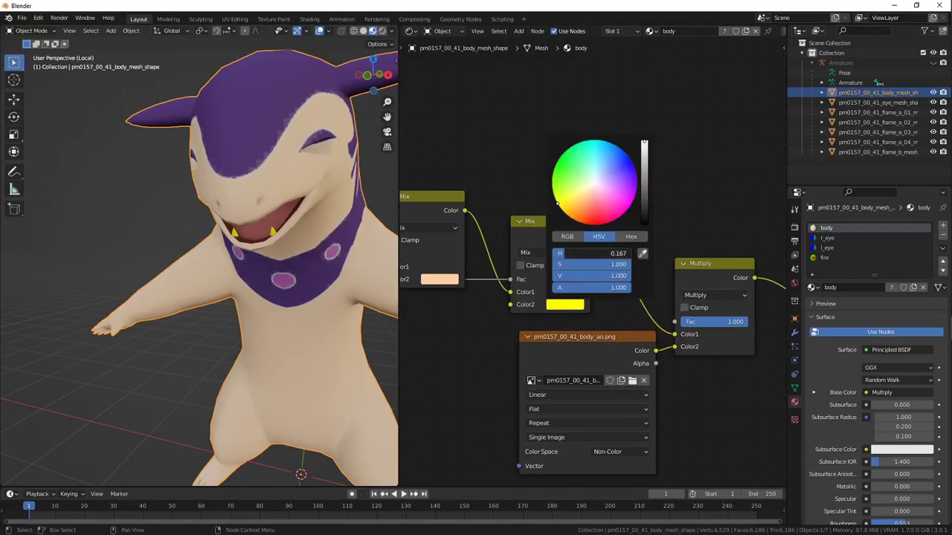
{"action": "left_click_drag", "start_coordinate": [595, 253], "coordinate": [508, 261]}
Inspect the head and exit local view so the eyes and flames show with the body
{"action": "middle_click_drag", "start_coordinate": [329, 234], "coordinate": [253, 218]}
{"action": "scroll", "coordinate": [333, 206], "scroll_direction": "up", "scroll_amount": 6}
{"action": "scroll", "coordinate": [294, 223], "scroll_direction": "down", "scroll_amount": 6}
{"action": "key", "text": "KP_Divide"}
{"action": "scroll", "coordinate": [208, 216], "scroll_direction": "up", "scroll_amount": 4}
{"action": "scroll", "coordinate": [207, 216], "scroll_direction": "down", "scroll_amount": 3}
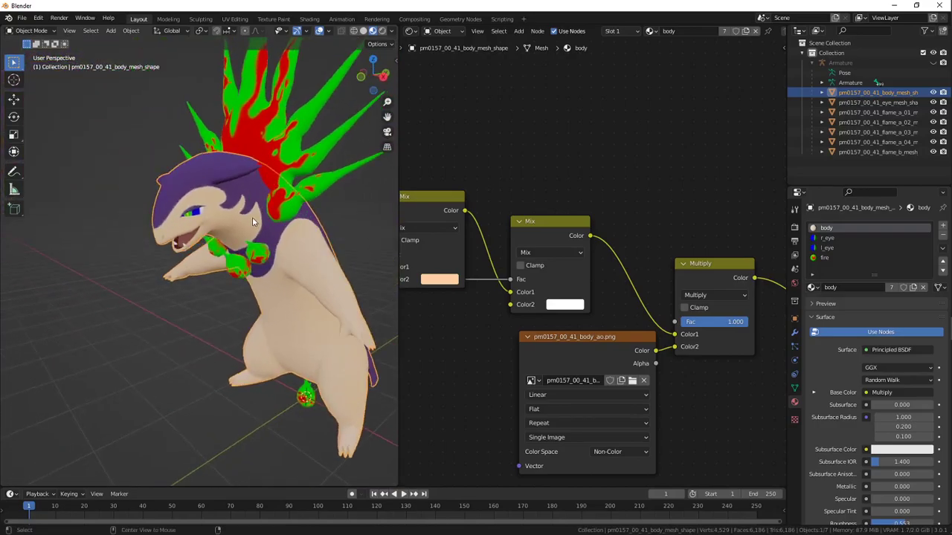
Replace the reference picture with the USA Today FTW Hisuian Typhlosion image from the Google Images results, enlarged on the head
{"action": "key", "text": "alt+Tab"}
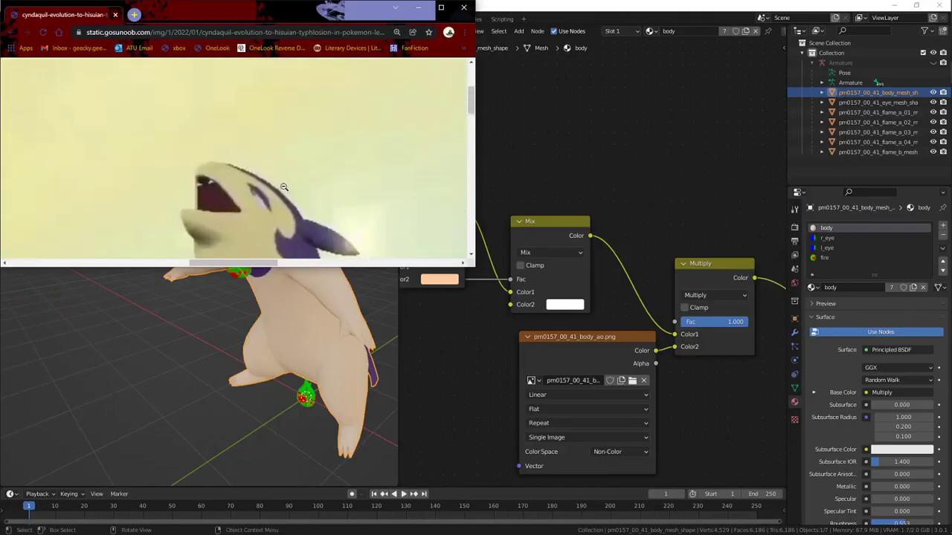
{"action": "left_click", "coordinate": [464, 10]}
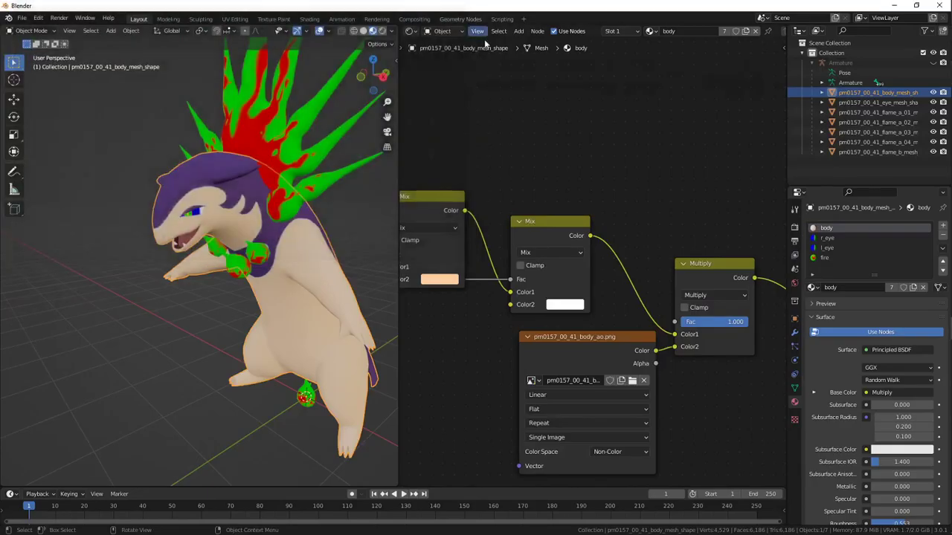
{"action": "key", "text": "alt+Tab"}
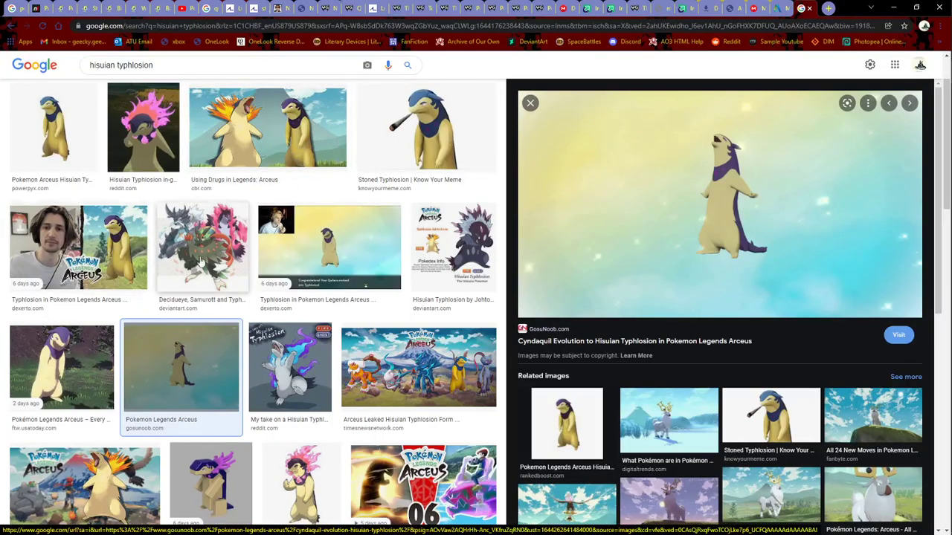
{"action": "left_click", "coordinate": [61, 367]}
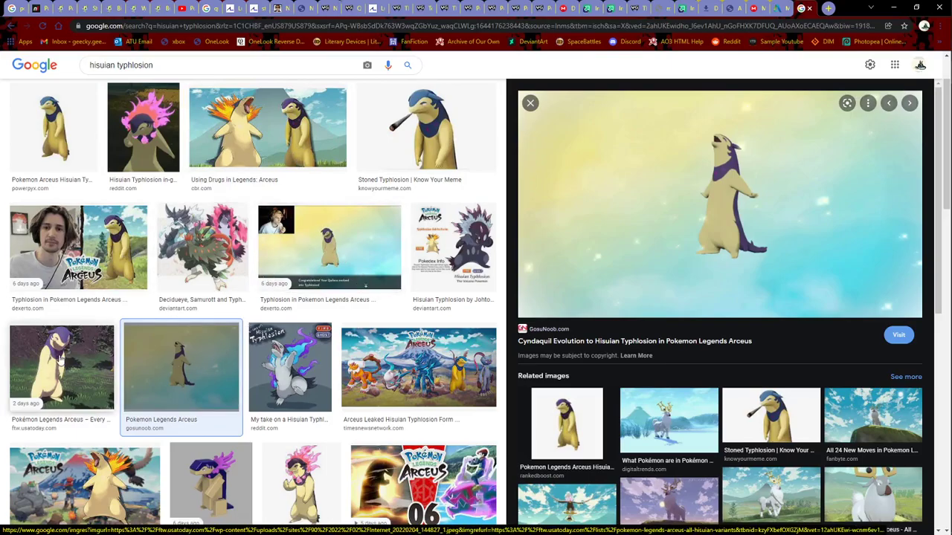
{"action": "right_click", "coordinate": [746, 223]}
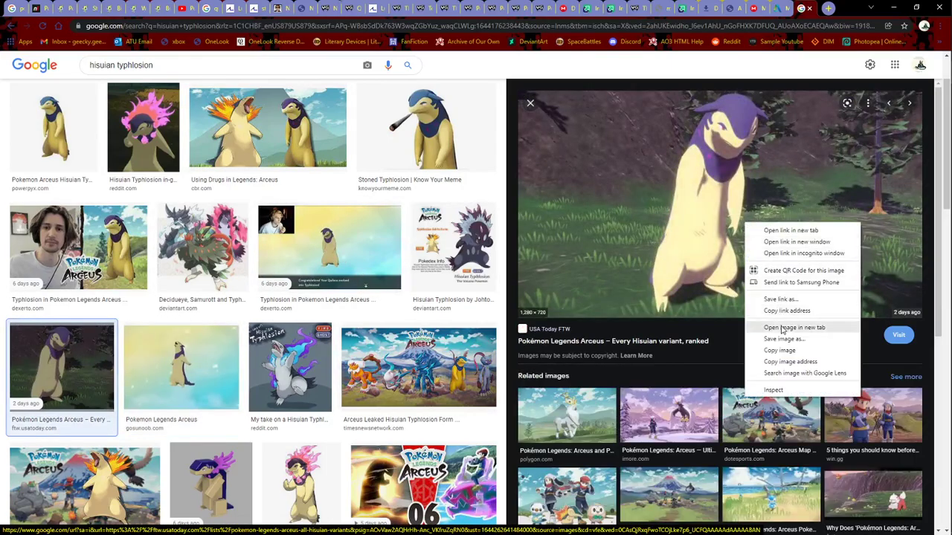
{"action": "left_click", "coordinate": [793, 327]}
{"action": "key", "text": "ctrl+Tab"}
{"action": "scroll", "coordinate": [526, 185], "scroll_direction": "up", "scroll_amount": 7, "text": "ctrl"}
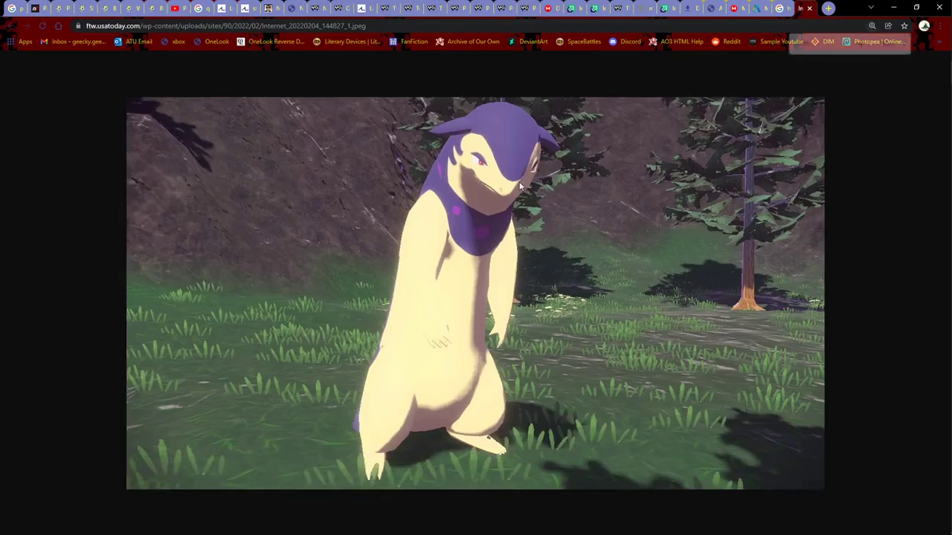
{"action": "scroll", "coordinate": [671, 186], "scroll_direction": "right", "scroll_amount": 3}
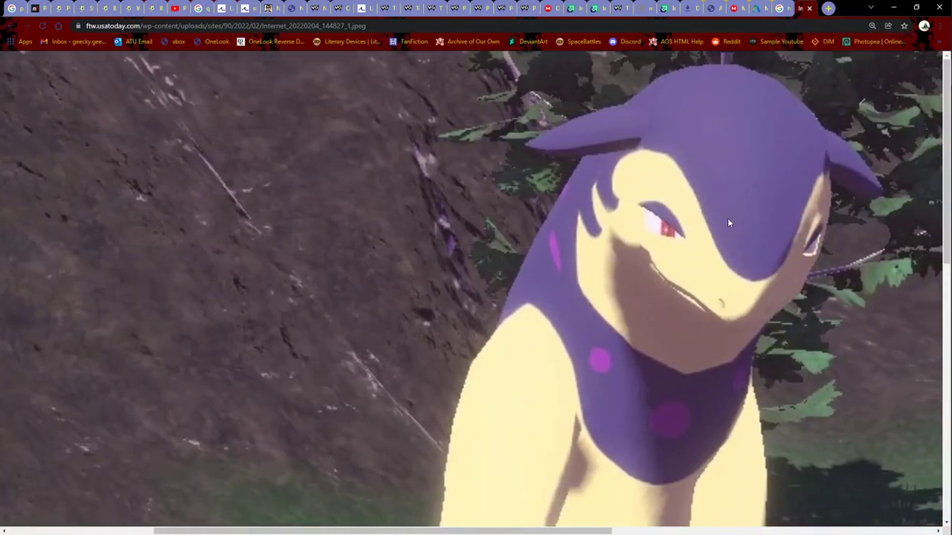
Compare the model's head with the new reference picture and set the blue Color2 in the r_eye material to white
{"action": "key", "text": "alt+Tab"}
{"action": "scroll", "coordinate": [284, 171], "scroll_direction": "up", "scroll_amount": 4}
{"action": "mouse_move", "coordinate": [284, 171]}
{"action": "middle_mouse_down"}
{"action": "mouse_move", "coordinate": [239, 177]}
{"action": "mouse_move", "coordinate": [390, 178]}
{"action": "mouse_move", "coordinate": [293, 179]}
{"action": "middle_mouse_up"}
{"action": "scroll", "coordinate": [277, 176], "scroll_direction": "up", "scroll_amount": 3}
{"action": "key", "text": "alt+Tab"}
{"action": "key", "text": "alt+Tab"}
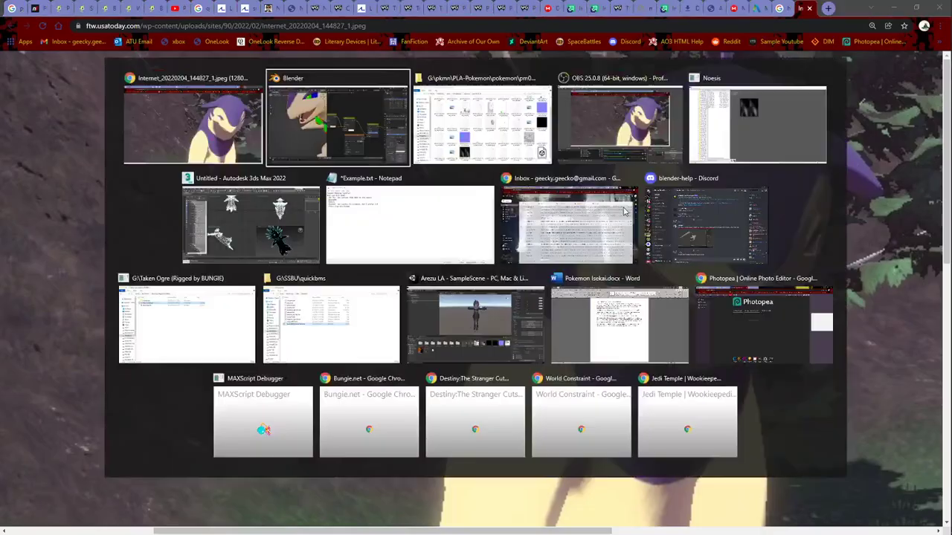
{"action": "middle_click_drag", "start_coordinate": [670, 214], "coordinate": [783, 179]}
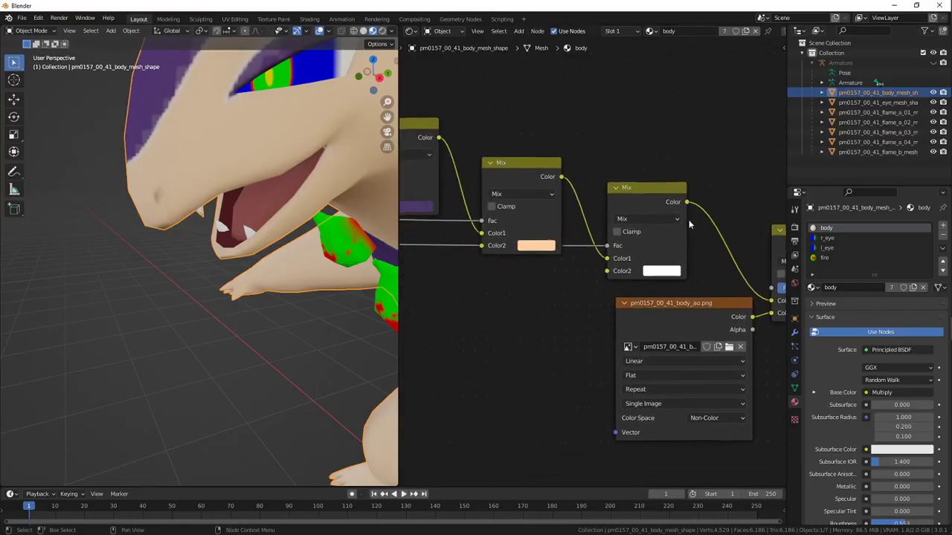
{"action": "left_click", "coordinate": [833, 238]}
{"action": "middle_click_drag", "start_coordinate": [587, 253], "coordinate": [620, 262]}
{"action": "left_click", "coordinate": [621, 264]}
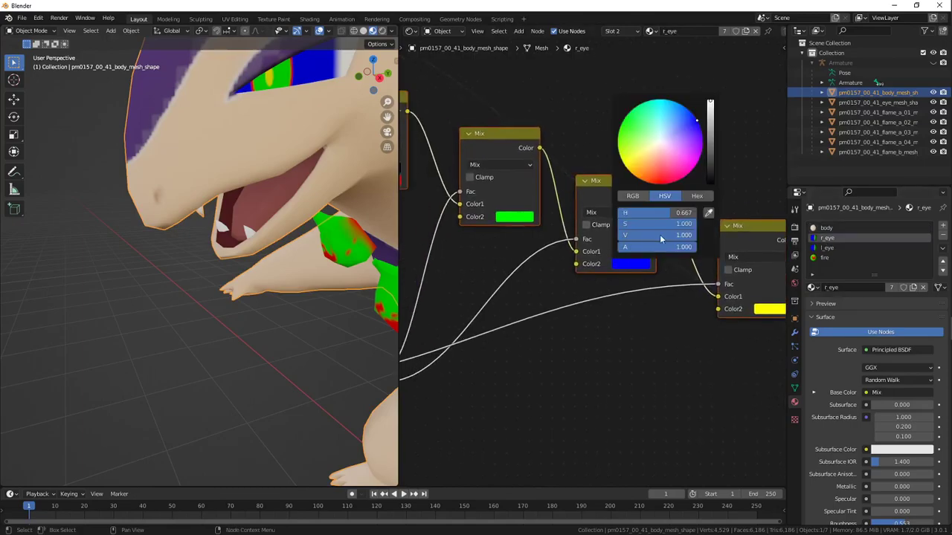
{"action": "left_click_drag", "start_coordinate": [660, 224], "coordinate": [618, 224]}
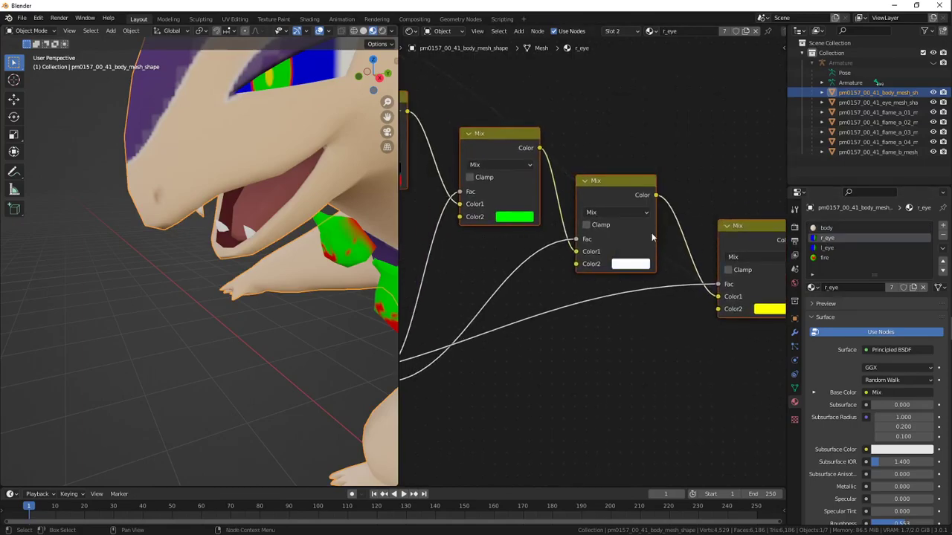
Set the green Mix layer's Color2 in r_eye to a light red with value 1.000, comparing the iris with the reference picture
{"action": "scroll", "coordinate": [653, 238], "scroll_direction": "down", "scroll_amount": 2}
{"action": "middle_click_drag", "start_coordinate": [621, 154], "coordinate": [664, 163]}
{"action": "mouse_move", "coordinate": [269, 148]}
{"action": "middle_mouse_down"}
{"action": "mouse_move", "coordinate": [357, 154]}
{"action": "mouse_move", "coordinate": [277, 150]}
{"action": "middle_mouse_up"}
{"action": "scroll", "coordinate": [276, 149], "scroll_direction": "up", "scroll_amount": 5}
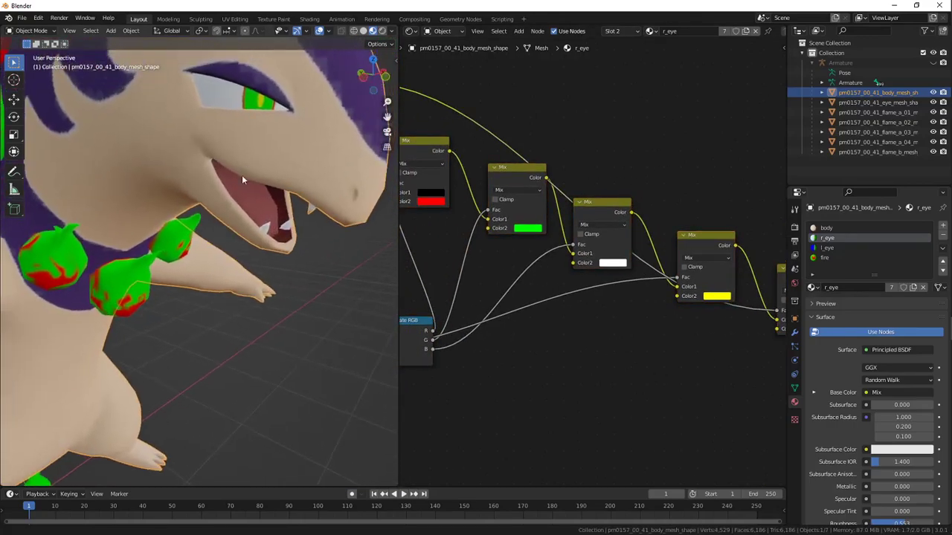
{"action": "key", "text": "alt+Tab"}
{"action": "key", "text": "alt+Tab"}
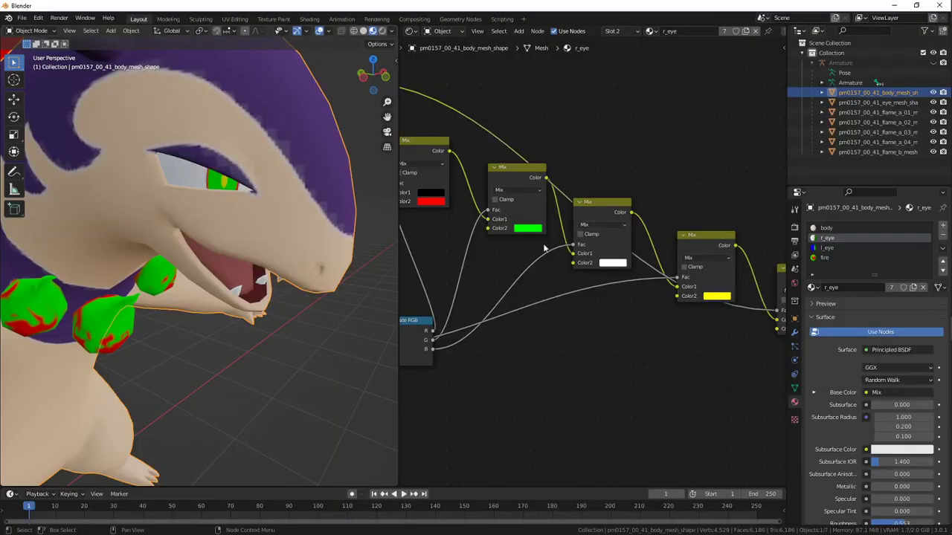
{"action": "scroll", "coordinate": [533, 215], "scroll_direction": "up", "scroll_amount": 2}
{"action": "left_click", "coordinate": [521, 202]}
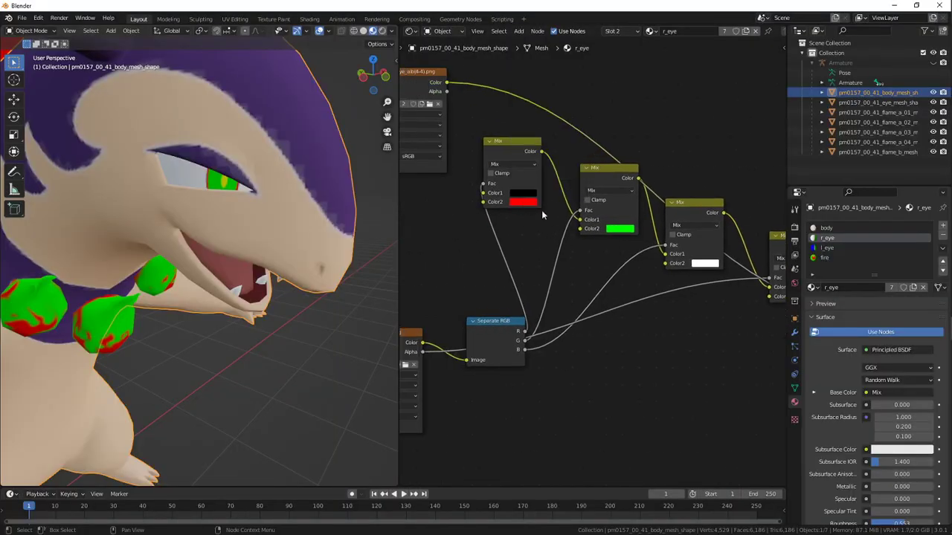
{"action": "middle_click_drag", "start_coordinate": [688, 249], "coordinate": [585, 227]}
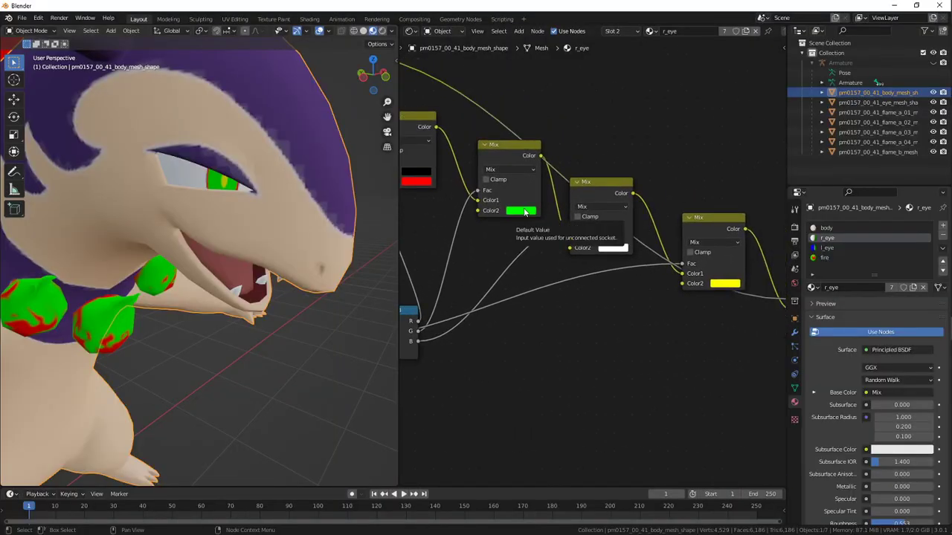
{"action": "left_click", "coordinate": [525, 212]}
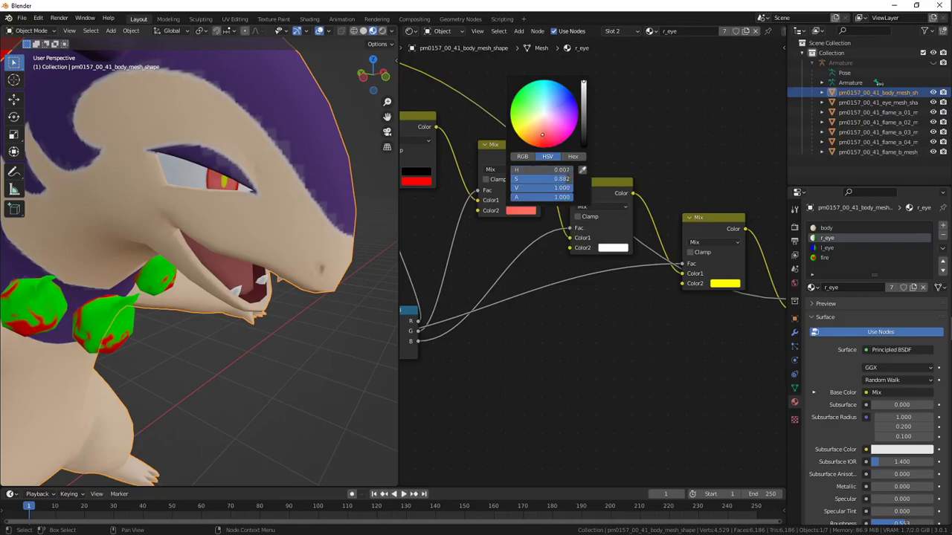
{"action": "key", "text": "alt+Tab"}
{"action": "key", "text": "alt+Tab"}
{"action": "scroll", "coordinate": [582, 248], "scroll_direction": "up", "scroll_amount": 2}
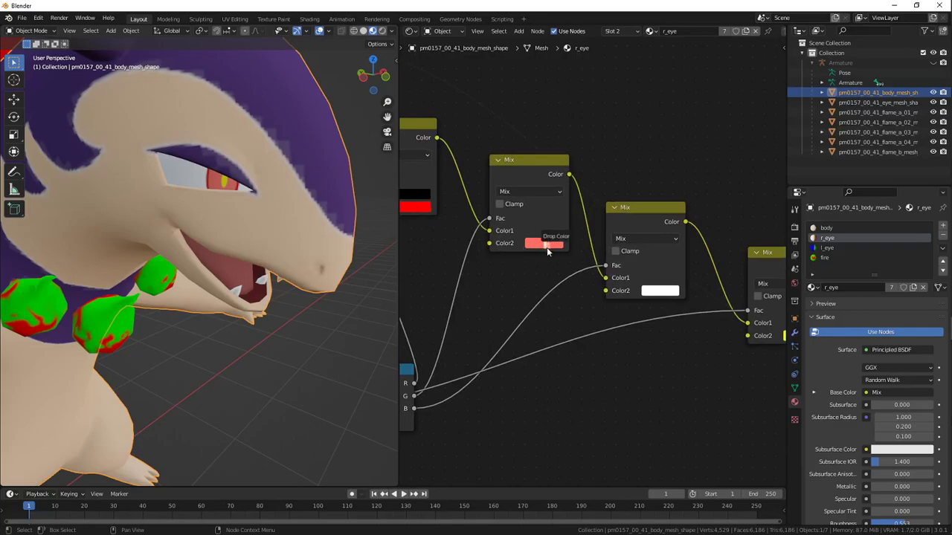
Set the green Mix layer's Color2 in r_eye to pure red and the first Mix layer's to black, comparing with the reference picture
{"action": "middle_click_drag", "start_coordinate": [316, 192], "coordinate": [282, 188]}
{"action": "key", "text": "alt+Tab"}
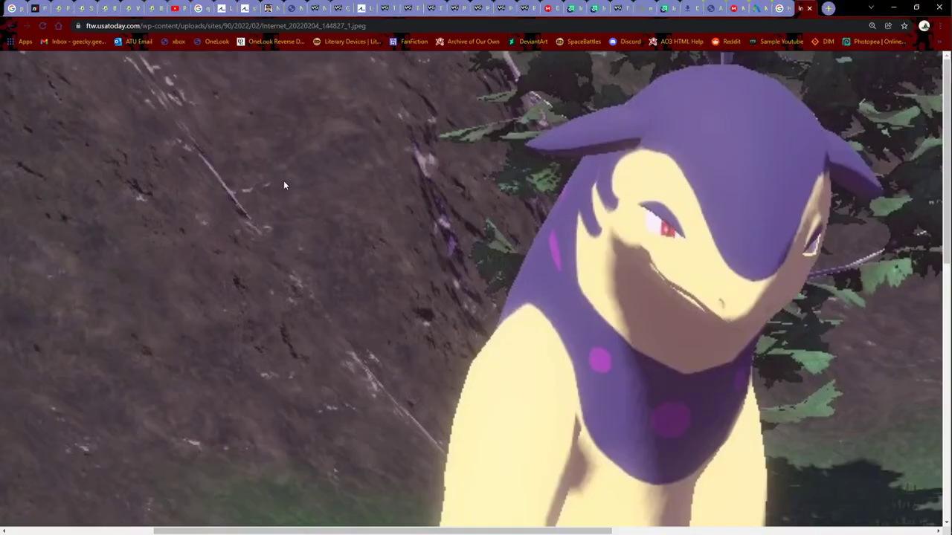
{"action": "key", "text": "alt+Tab"}
{"action": "middle_click_drag", "start_coordinate": [571, 247], "coordinate": [505, 232]}
{"action": "left_click", "coordinate": [503, 230]}
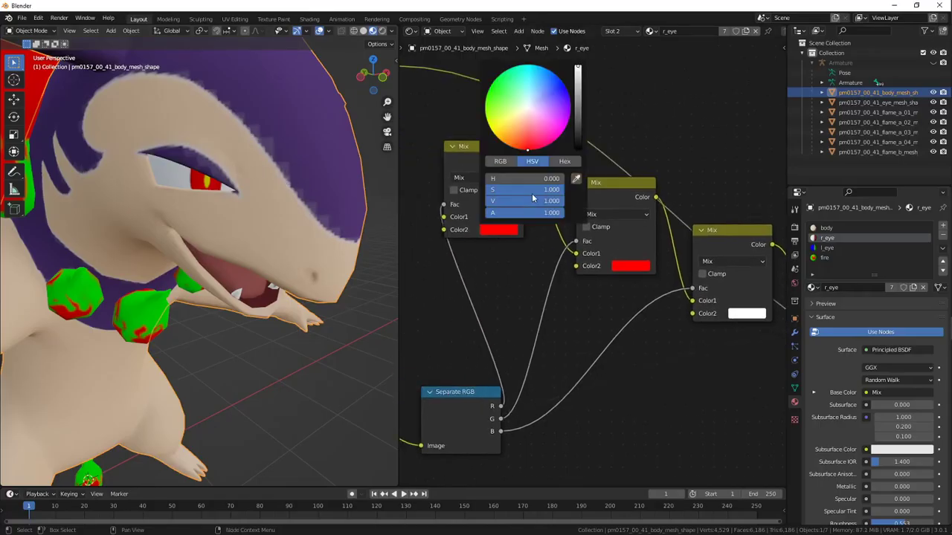
{"action": "left_click_drag", "start_coordinate": [533, 200], "coordinate": [455, 200]}
{"action": "mouse_move", "coordinate": [260, 179]}
{"action": "middle_mouse_down"}
{"action": "mouse_move", "coordinate": [244, 179]}
{"action": "mouse_move", "coordinate": [267, 173]}
{"action": "mouse_move", "coordinate": [271, 186]}
{"action": "middle_mouse_up"}
{"action": "scroll", "coordinate": [267, 173], "scroll_direction": "up", "scroll_amount": 2}
{"action": "key", "text": "alt+Tab"}
{"action": "key", "text": "alt+Tab"}
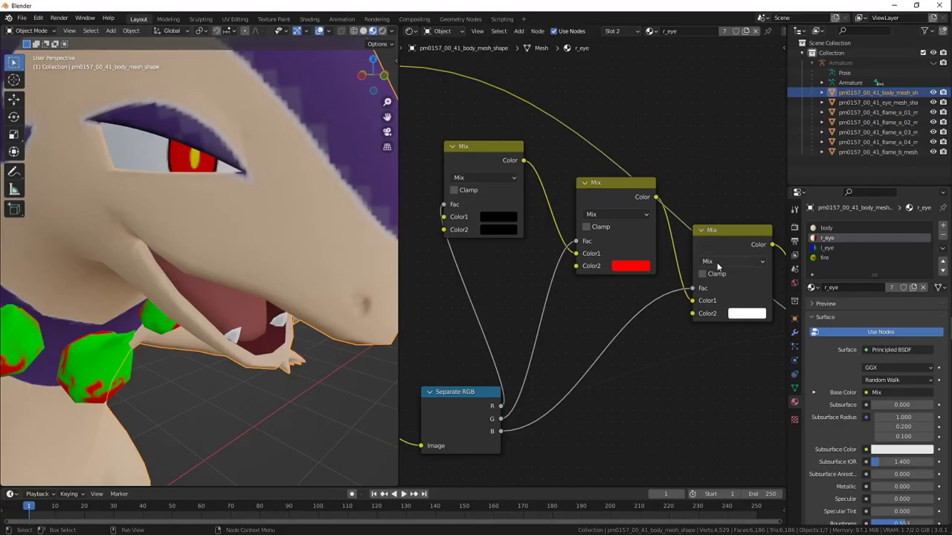
Set the yellow Mix layer's Color2 in the r_eye material to black and inspect the eye
{"action": "middle_click_drag", "start_coordinate": [769, 297], "coordinate": [538, 235]}
{"action": "left_click", "coordinate": [652, 296]}
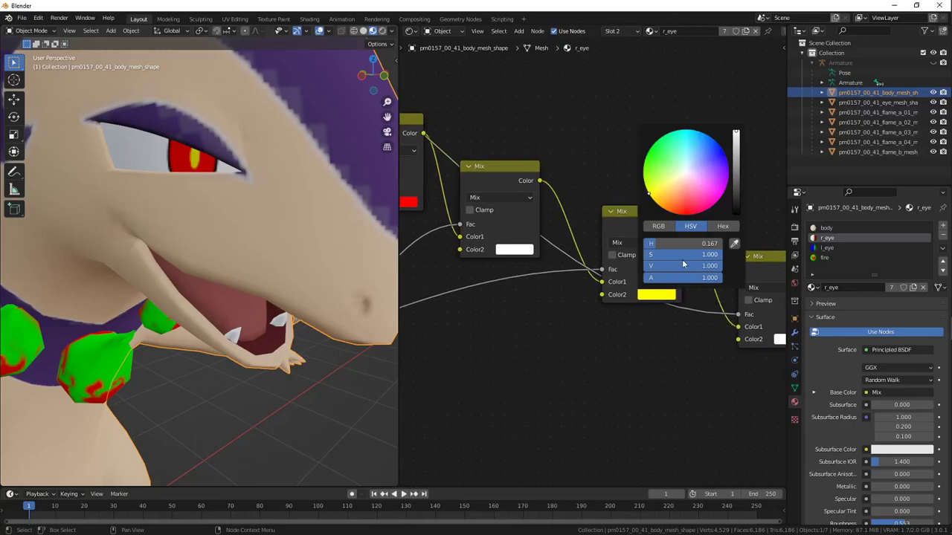
{"action": "left_click_drag", "start_coordinate": [683, 262], "coordinate": [602, 263]}
{"action": "mouse_move", "coordinate": [287, 199]}
{"action": "middle_mouse_down"}
{"action": "mouse_move", "coordinate": [270, 196]}
{"action": "mouse_move", "coordinate": [269, 185]}
{"action": "mouse_move", "coordinate": [288, 189]}
{"action": "middle_mouse_up"}
{"action": "middle_click_drag", "start_coordinate": [413, 179], "coordinate": [430, 205]}
{"action": "middle_click_drag", "start_coordinate": [275, 195], "coordinate": [313, 175]}
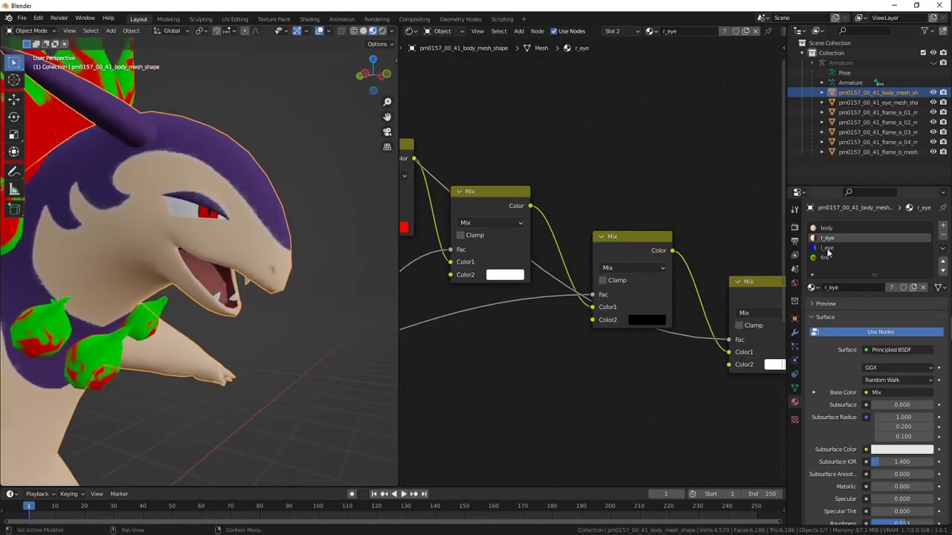
Disconnect the link feeding Color1 of the first Mix node in the body material and check the mouth
{"action": "left_click", "coordinate": [833, 229]}
{"action": "middle_click_drag", "start_coordinate": [739, 273], "coordinate": [583, 261]}
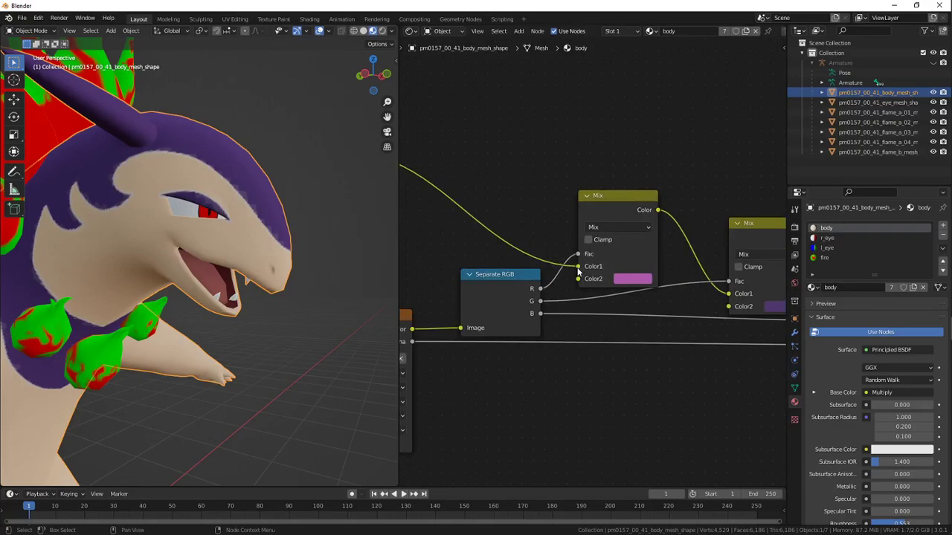
{"action": "left_click_drag", "start_coordinate": [578, 268], "coordinate": [556, 262]}
{"action": "middle_click_drag", "start_coordinate": [744, 281], "coordinate": [474, 222]}
{"action": "middle_click_drag", "start_coordinate": [387, 210], "coordinate": [320, 240]}
Review the color layers in r_eye, and set the first Mix layer's Color2 in l_eye to black
{"action": "left_click", "coordinate": [829, 240]}
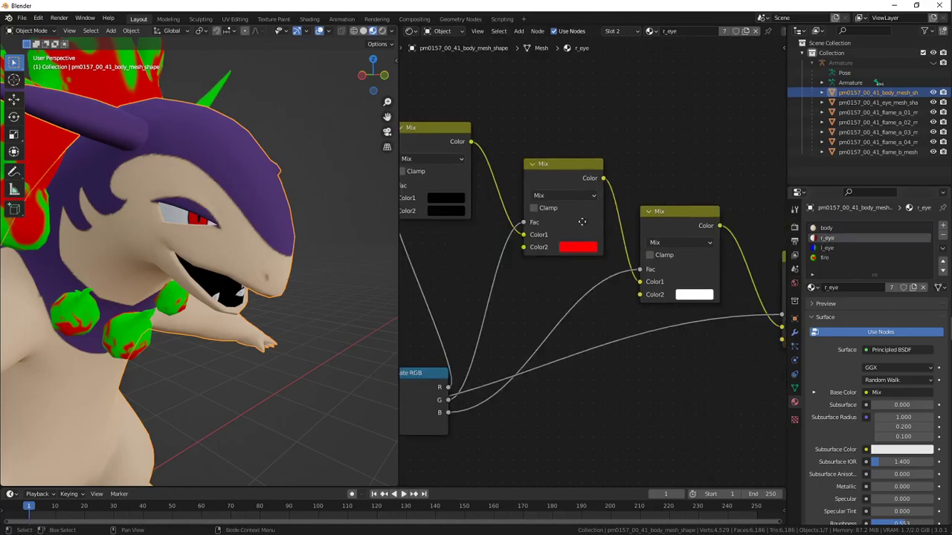
{"action": "middle_click_drag", "start_coordinate": [582, 221], "coordinate": [506, 209]}
{"action": "middle_click_drag", "start_coordinate": [702, 269], "coordinate": [607, 238]}
{"action": "scroll", "coordinate": [655, 245], "scroll_direction": "down", "scroll_amount": 4}
{"action": "left_click", "coordinate": [847, 250]}
{"action": "scroll", "coordinate": [616, 227], "scroll_direction": "up", "scroll_amount": 2}
{"action": "middle_click_drag", "start_coordinate": [531, 209], "coordinate": [604, 218]}
{"action": "left_click", "coordinate": [518, 213]}
{"action": "middle_click_drag", "start_coordinate": [186, 208], "coordinate": [206, 218]}
{"action": "left_click", "coordinate": [505, 213]}
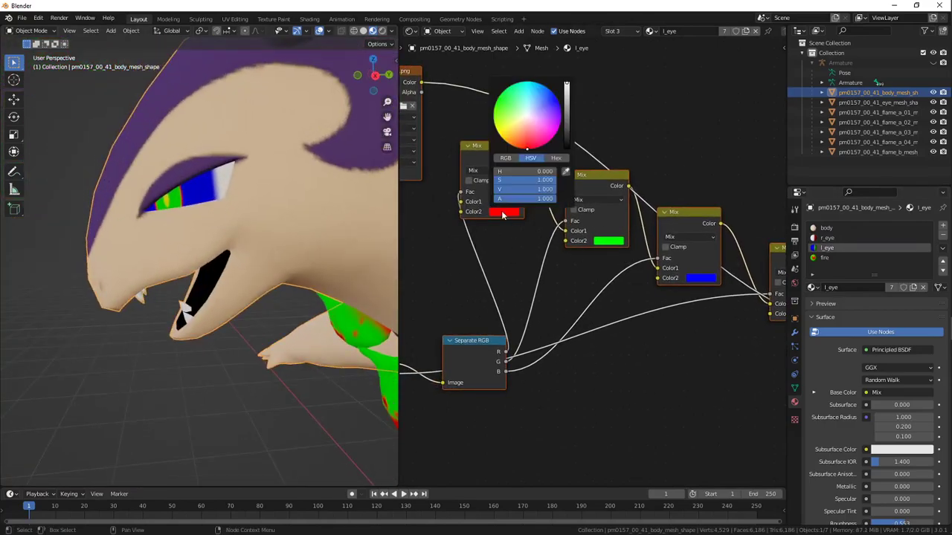
{"action": "left_click_drag", "start_coordinate": [533, 191], "coordinate": [499, 191]}
Set the green Mix layer's Color2 in l_eye to red and the blue Mix layer's Color2 to white
{"action": "left_click", "coordinate": [605, 241]}
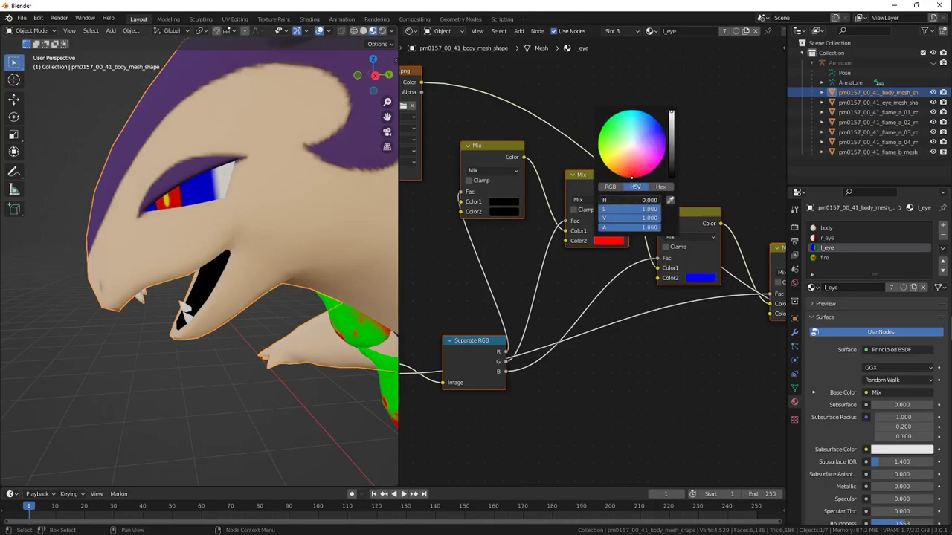
{"action": "scroll", "coordinate": [678, 276], "scroll_direction": "up", "scroll_amount": 2}
{"action": "middle_click_drag", "start_coordinate": [678, 275], "coordinate": [624, 268]}
{"action": "left_click", "coordinate": [659, 270]}
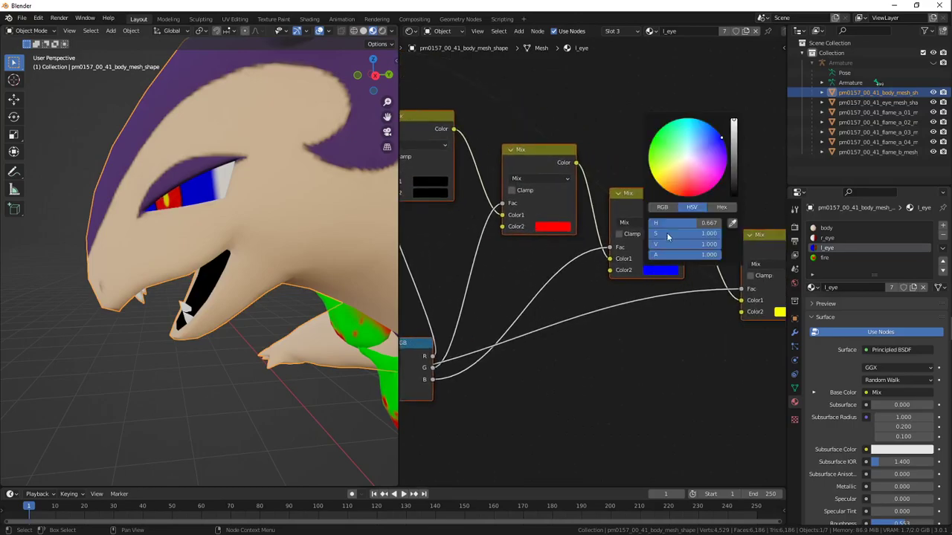
{"action": "middle_click_drag", "start_coordinate": [663, 377], "coordinate": [538, 314]}
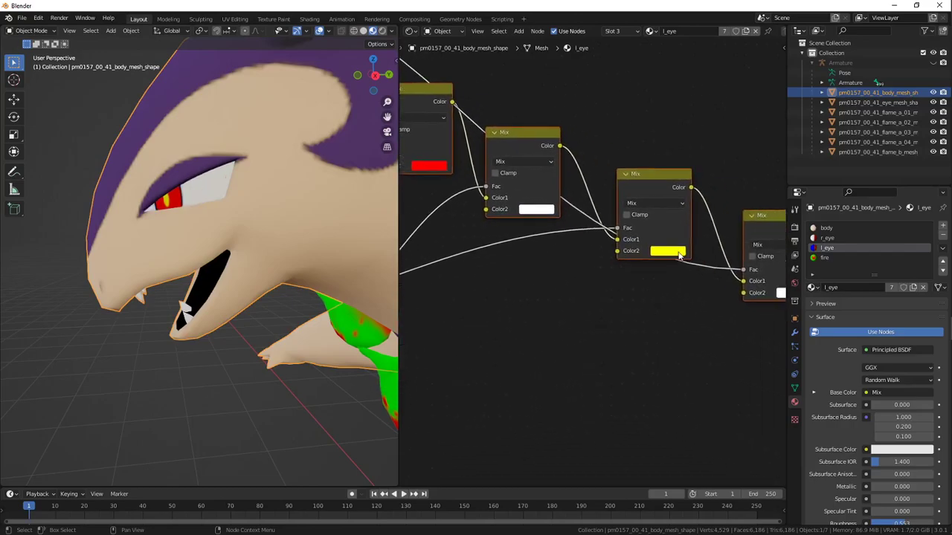
Set the yellow Mix layer's Color2 in l_eye to black and select the large flame mesh on the head
{"action": "left_click", "coordinate": [677, 252]}
{"action": "left_click_drag", "start_coordinate": [702, 224], "coordinate": [659, 225]}
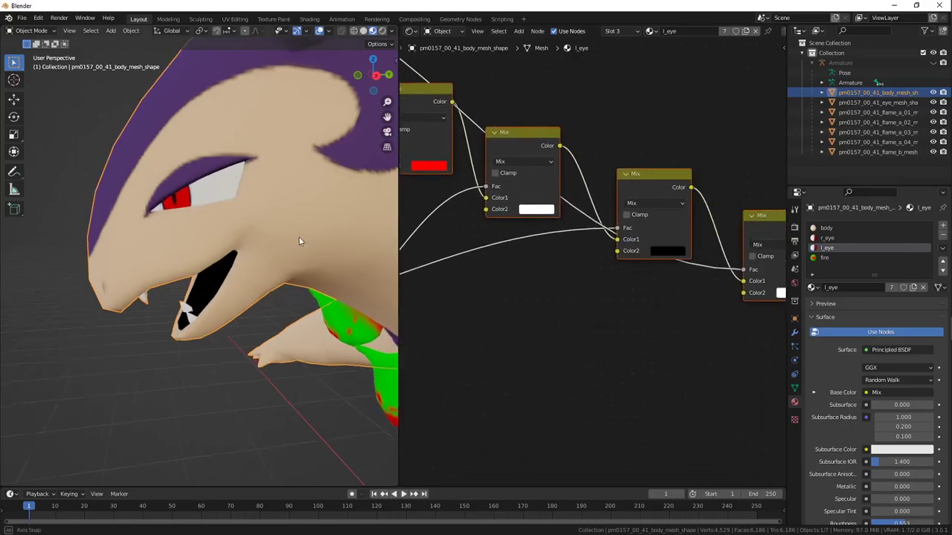
{"action": "middle_click_drag", "start_coordinate": [223, 238], "coordinate": [249, 264]}
{"action": "scroll", "coordinate": [249, 265], "scroll_direction": "down", "scroll_amount": 2}
{"action": "left_click", "coordinate": [280, 226]}
Close the USA Today reference picture in the browser and preview the DeviantArt Hisuian Typhlosion drawing from the Google Images results
{"action": "key", "text": "alt+Tab"}
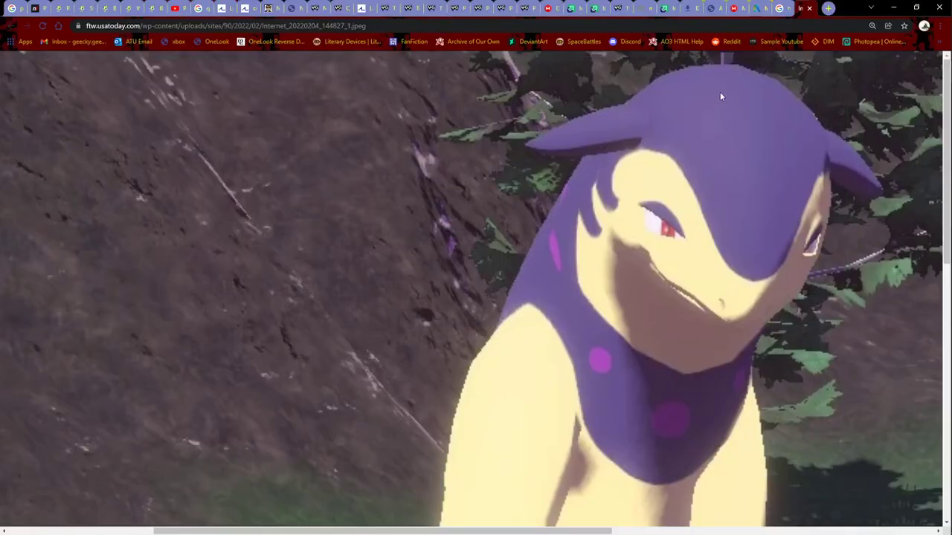
{"action": "left_click", "coordinate": [811, 8]}
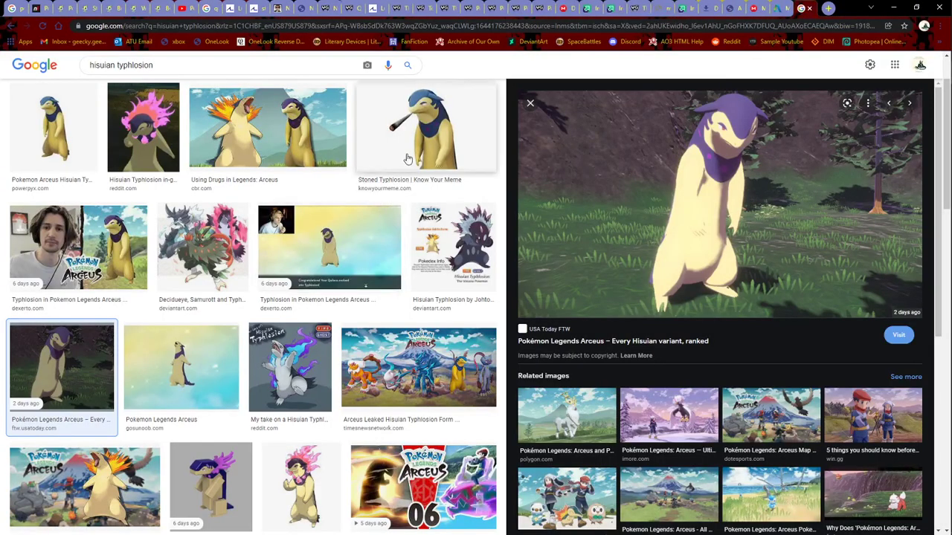
{"action": "scroll", "coordinate": [323, 168], "scroll_direction": "down", "scroll_amount": 2}
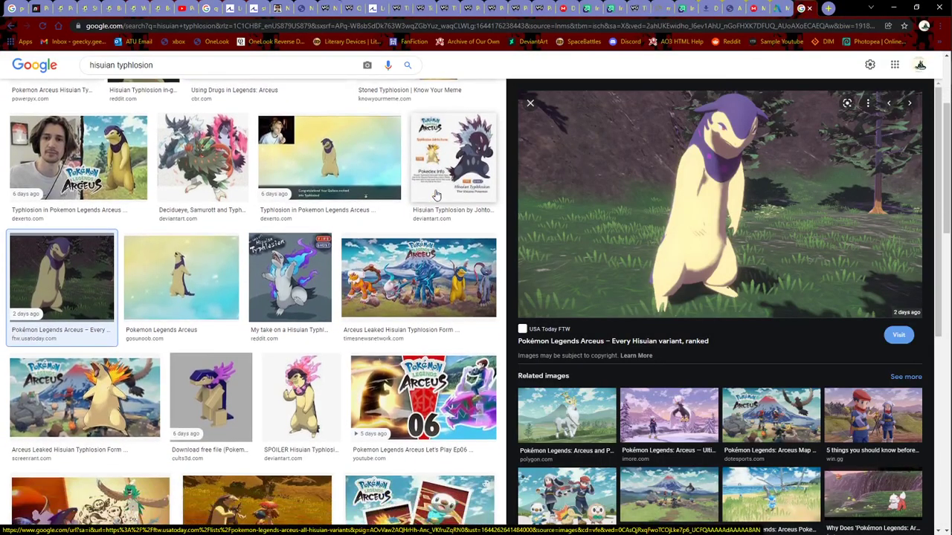
{"action": "left_click", "coordinate": [301, 388]}
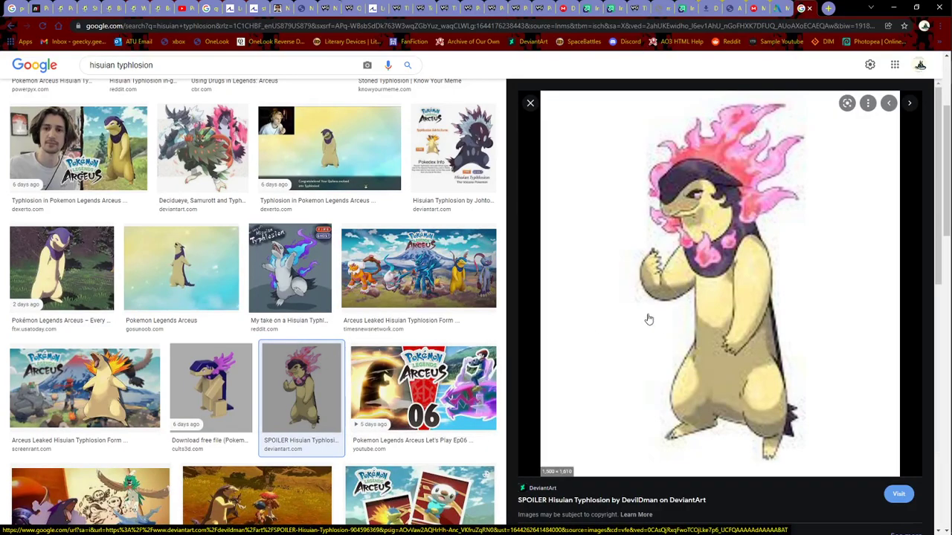
{"action": "scroll", "coordinate": [439, 292], "scroll_direction": "down", "scroll_amount": 1}
{"action": "scroll", "coordinate": [437, 288], "scroll_direction": "up", "scroll_amount": 1}
Browse further image results for an in-game view of the flames and preview the Polygon best starter picture
{"action": "scroll", "coordinate": [435, 286], "scroll_direction": "down", "scroll_amount": 3}
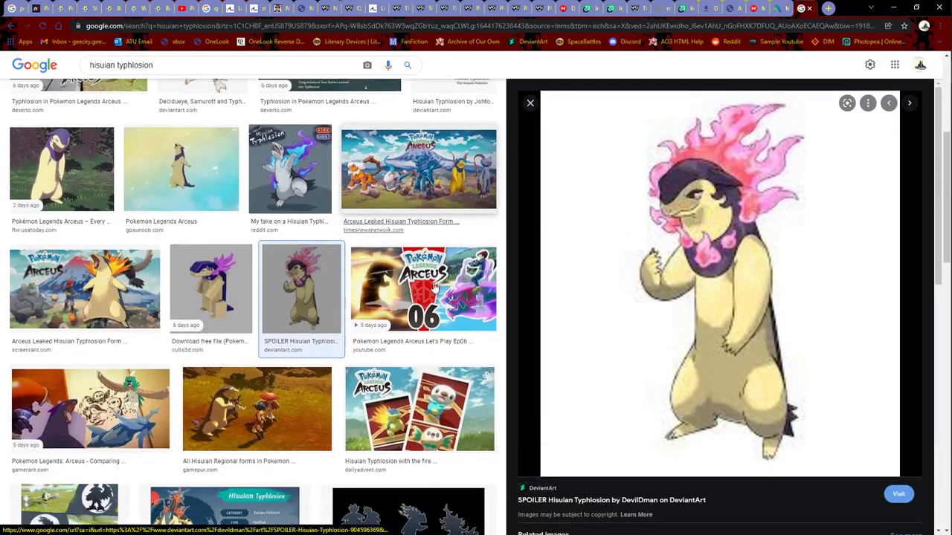
{"action": "scroll", "coordinate": [429, 279], "scroll_direction": "down", "scroll_amount": 2}
{"action": "scroll", "coordinate": [402, 327], "scroll_direction": "down", "scroll_amount": 1}
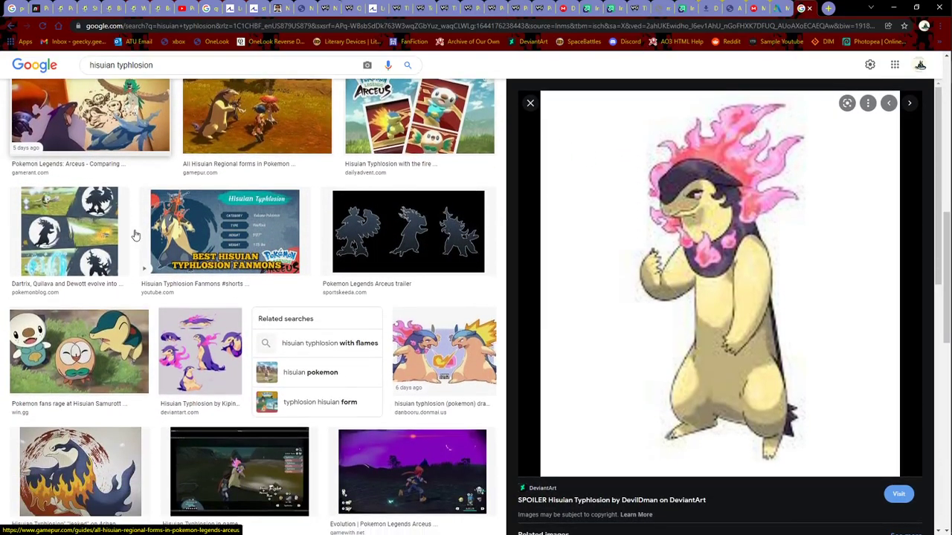
{"action": "scroll", "coordinate": [400, 329], "scroll_direction": "down", "scroll_amount": 4}
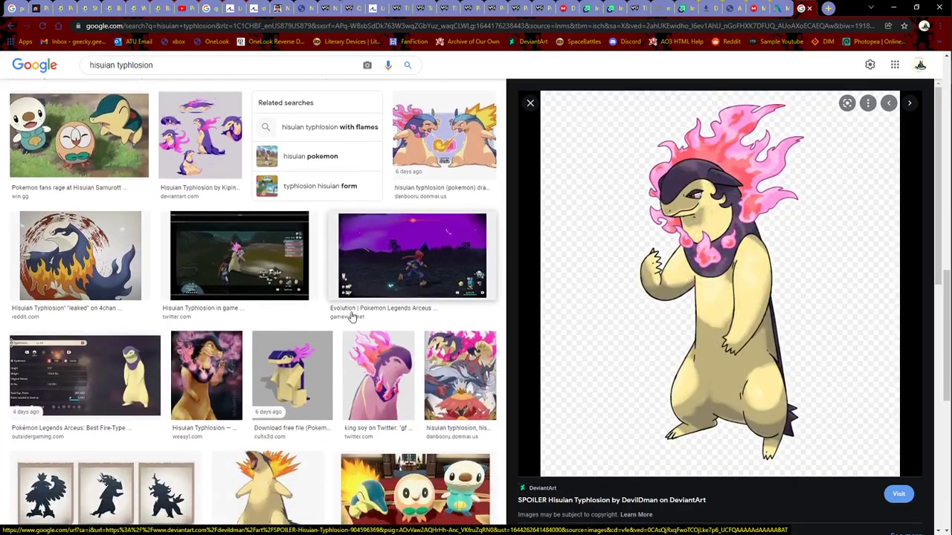
{"action": "scroll", "coordinate": [320, 334], "scroll_direction": "down", "scroll_amount": 5}
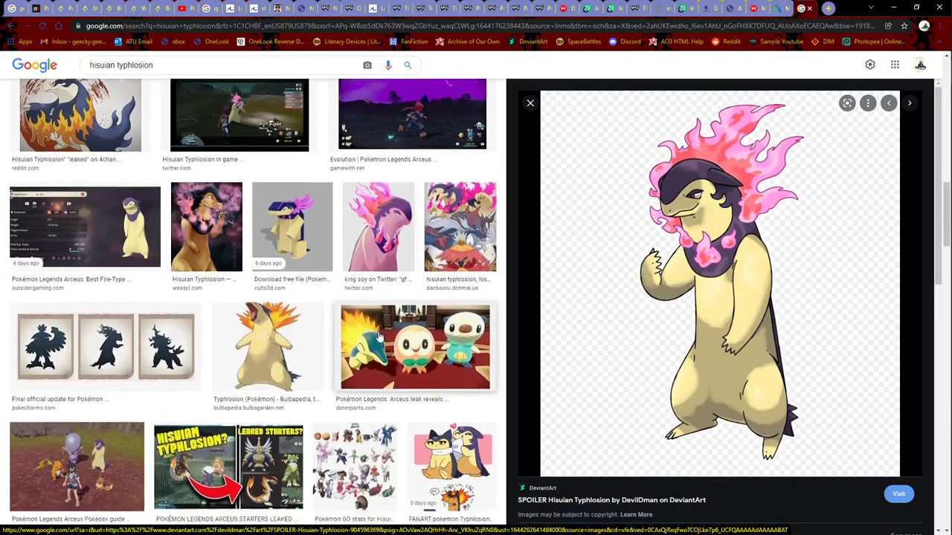
{"action": "scroll", "coordinate": [383, 333], "scroll_direction": "down", "scroll_amount": 1}
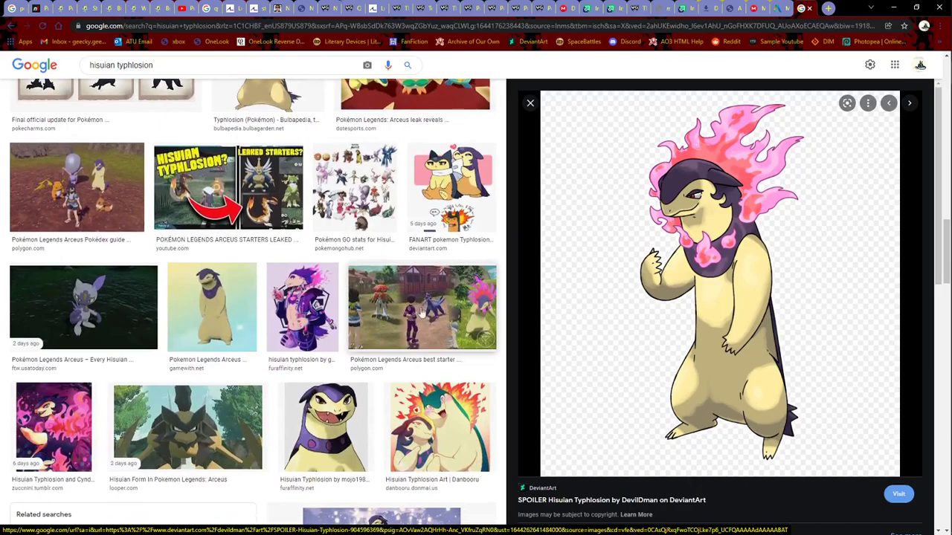
{"action": "left_click", "coordinate": [421, 314]}
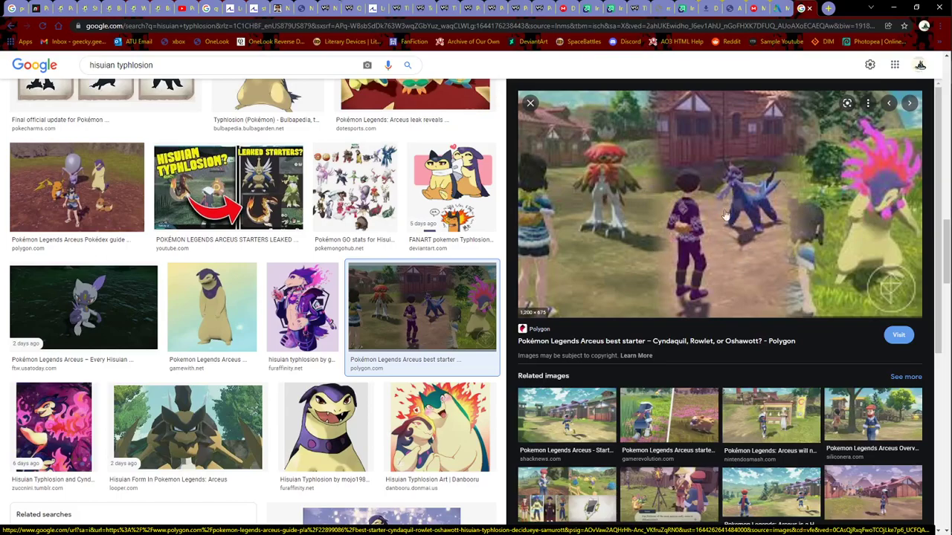
Open the Polygon starters picture in its own tab and enlarge it to 200% on Typhlosion's flames
{"action": "right_click", "coordinate": [659, 233]}
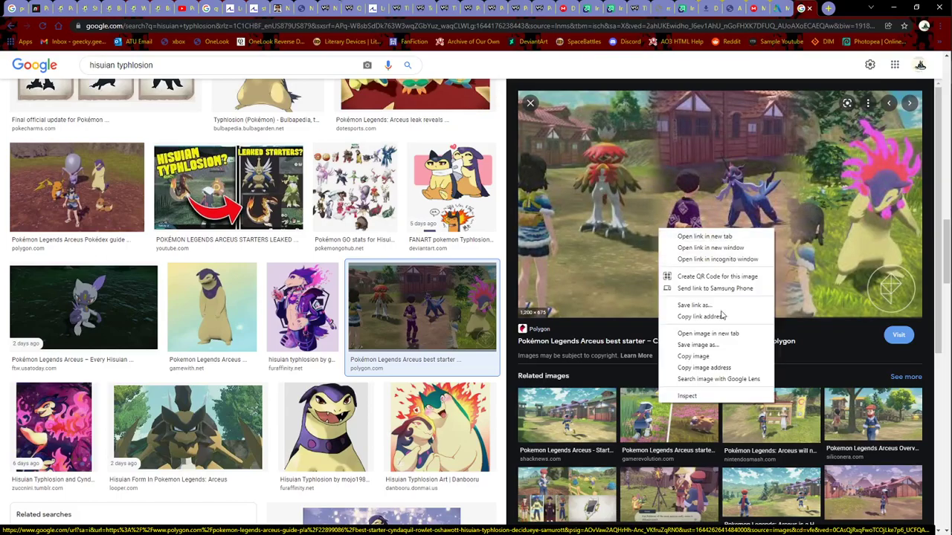
{"action": "left_click", "coordinate": [725, 335]}
{"action": "key", "text": "ctrl+Tab"}
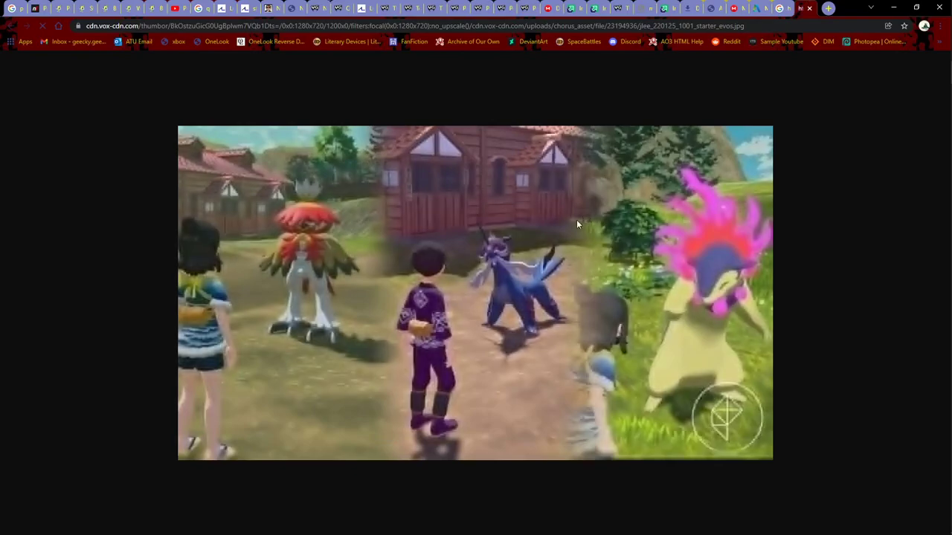
{"action": "scroll", "coordinate": [682, 314], "scroll_direction": "up", "scroll_amount": 3, "text": "ctrl"}
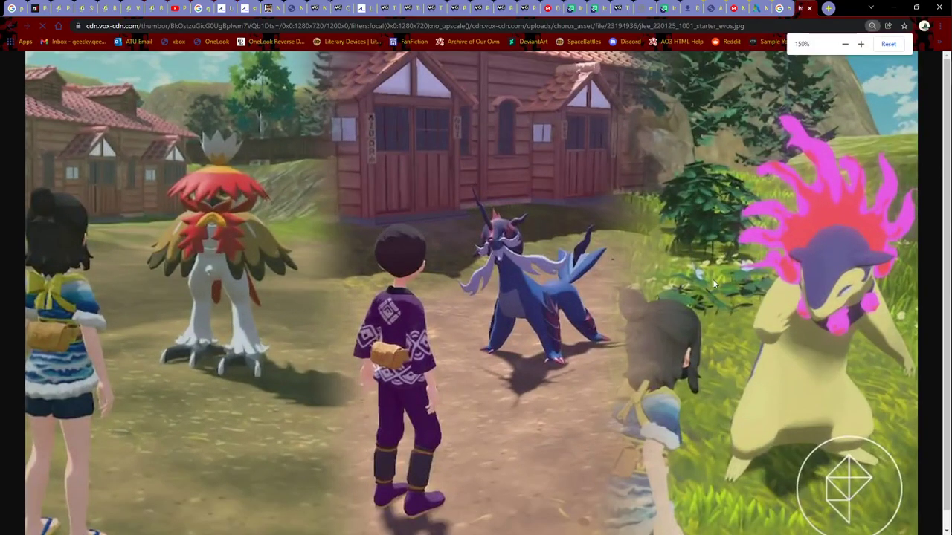
{"action": "scroll", "coordinate": [759, 259], "scroll_direction": "up", "scroll_amount": 1, "text": "ctrl"}
{"action": "scroll", "coordinate": [555, 233], "scroll_direction": "up", "scroll_amount": 1, "text": "ctrl"}
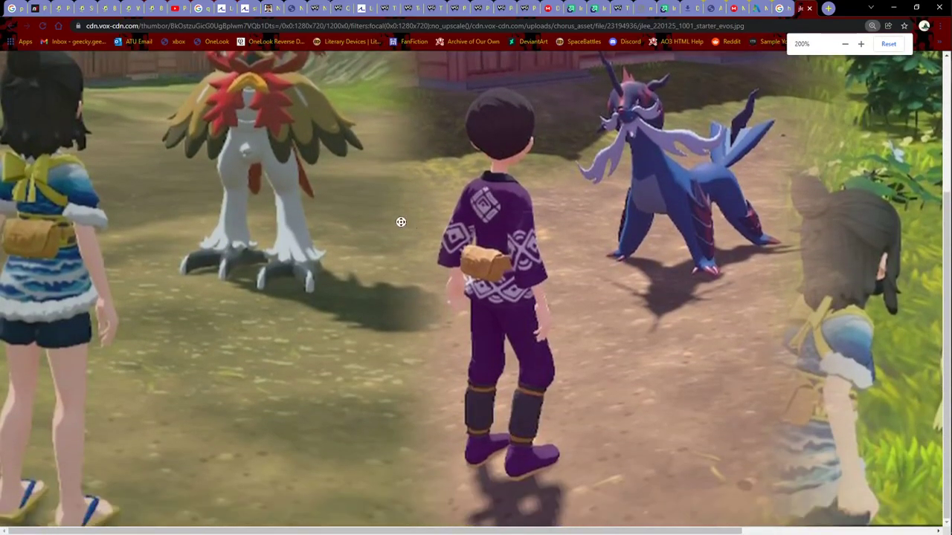
{"action": "scroll", "coordinate": [818, 221], "scroll_direction": "up", "scroll_amount": 2}
Switch to Blender, choose the fire material on the flame mesh and compare its color layers with the reference picture
{"action": "key", "text": "alt+Tab"}
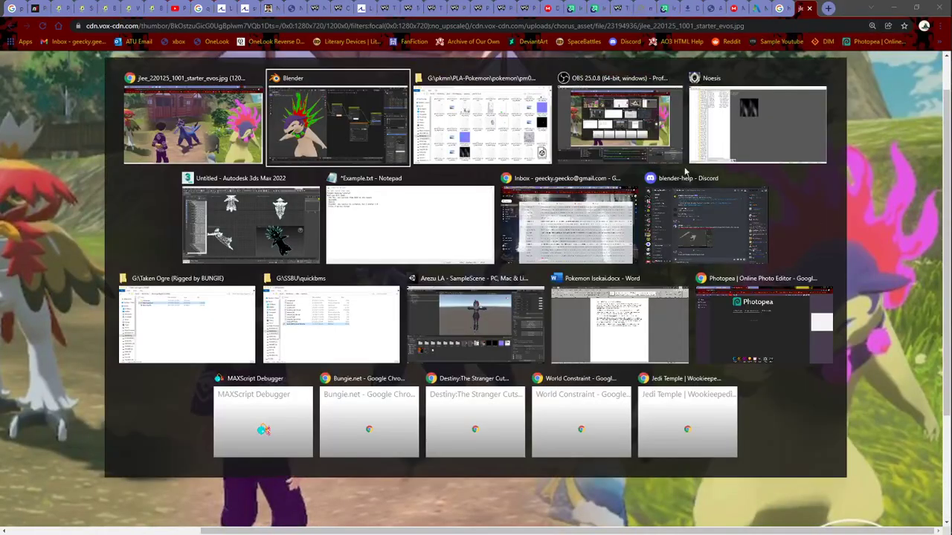
{"action": "left_click", "coordinate": [387, 135]}
{"action": "middle_click_drag", "start_coordinate": [342, 164], "coordinate": [256, 242]}
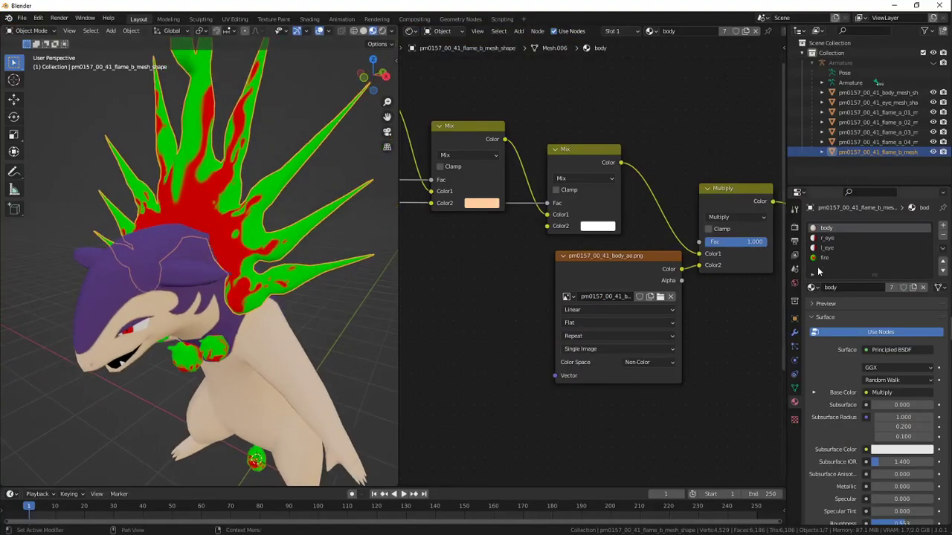
{"action": "left_click", "coordinate": [831, 259]}
{"action": "middle_click_drag", "start_coordinate": [527, 263], "coordinate": [677, 255]}
{"action": "middle_click_drag", "start_coordinate": [559, 254], "coordinate": [588, 279]}
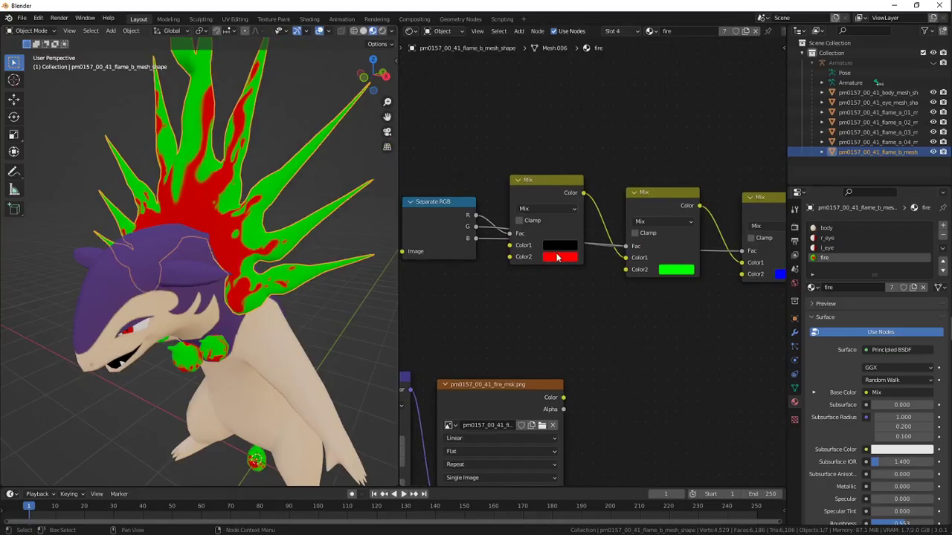
{"action": "key", "text": "alt+Tab"}
{"action": "key", "text": "alt+Tab"}
{"action": "scroll", "coordinate": [572, 253], "scroll_direction": "right", "scroll_amount": 2, "text": "ctrl"}
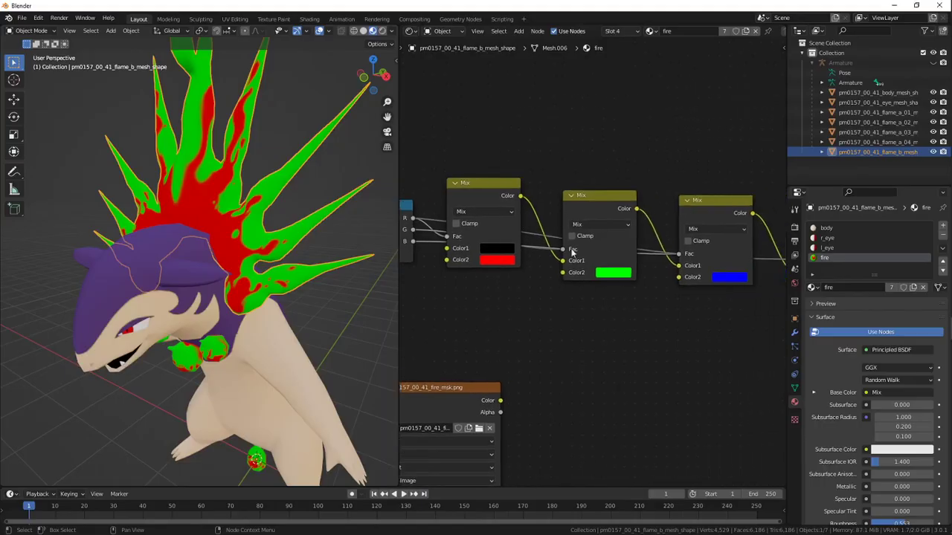
Set the green Mix layer's Color2 in the fire material to bright magenta, comparing the flames with the reference picture
{"action": "left_click", "coordinate": [607, 274]}
{"action": "left_click", "coordinate": [652, 172]}
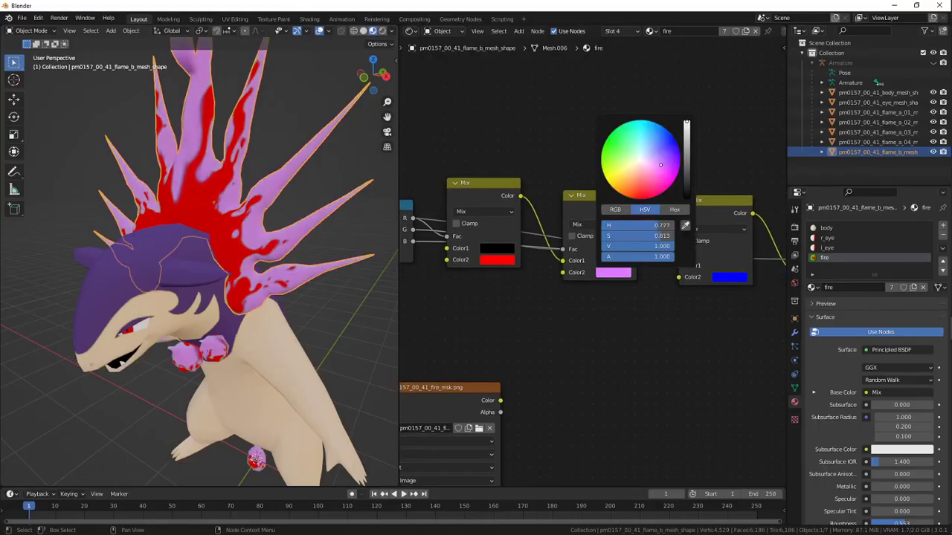
{"action": "key", "text": "alt+Tab"}
{"action": "key", "text": "alt+Tab"}
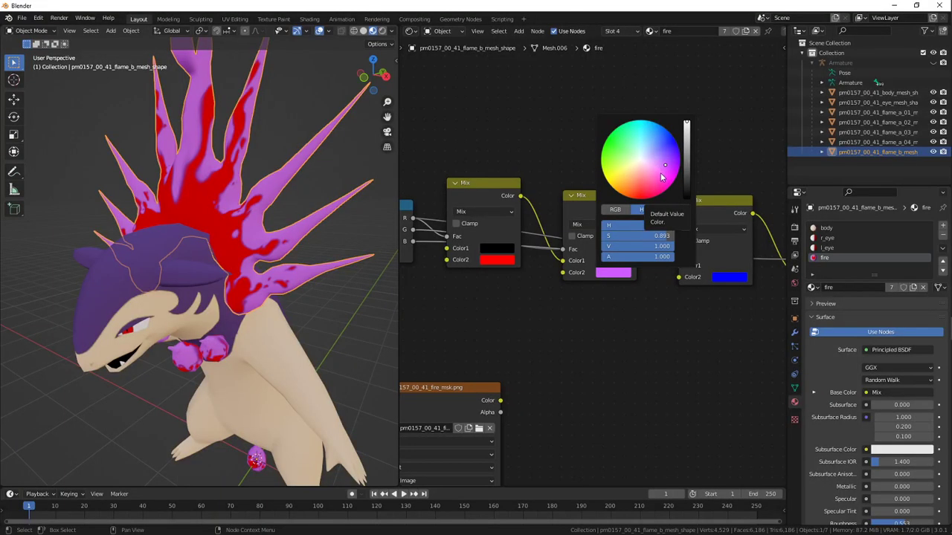
{"action": "left_click", "coordinate": [669, 175]}
{"action": "key", "text": "alt+Tab"}
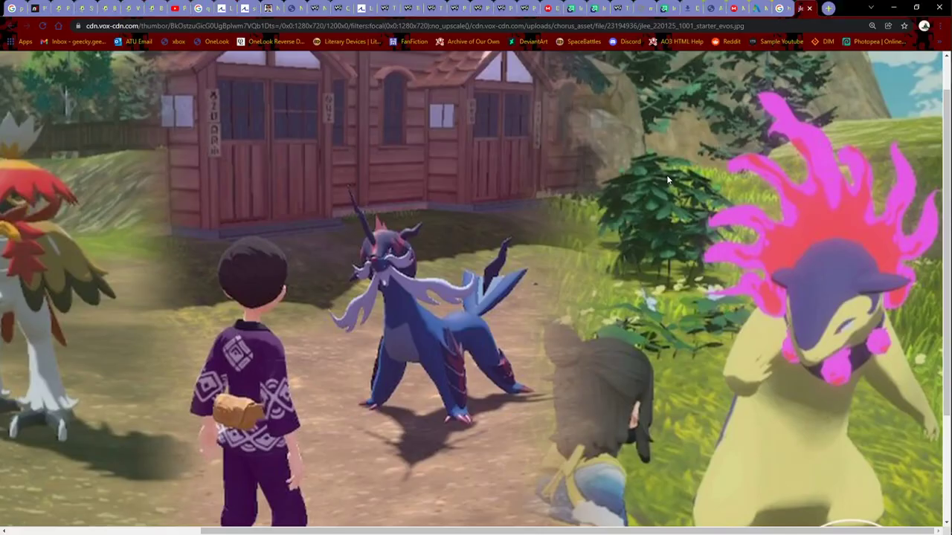
{"action": "key", "text": "alt+Tab"}
{"action": "left_click", "coordinate": [669, 175]}
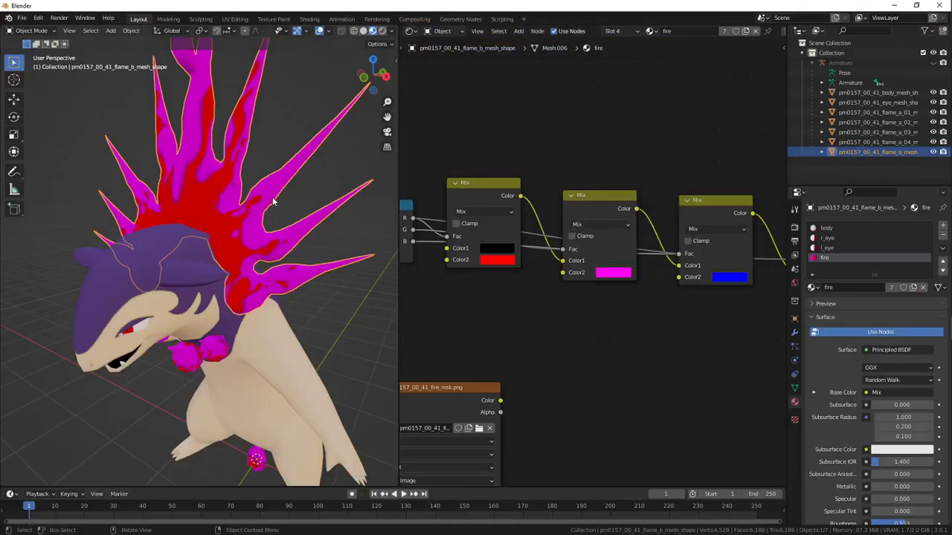
{"action": "middle_click_drag", "start_coordinate": [268, 223], "coordinate": [288, 212]}
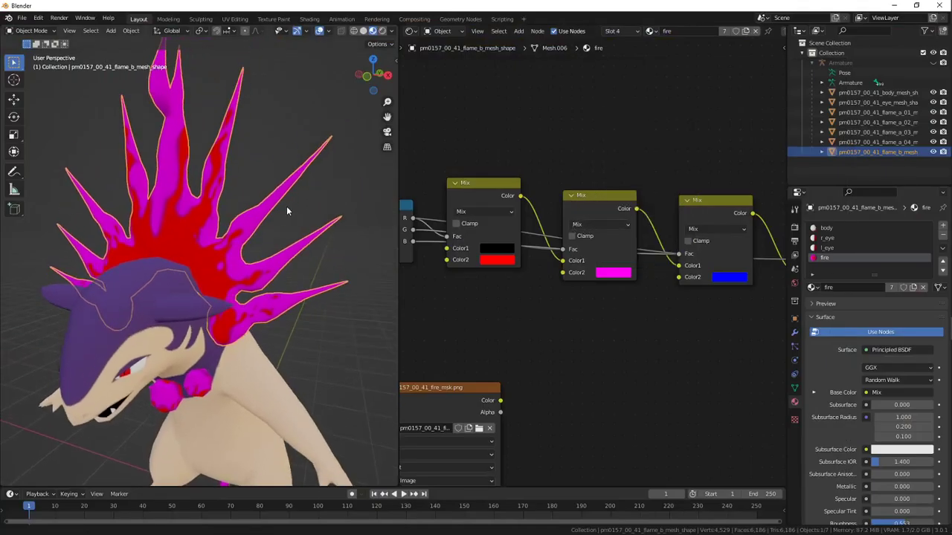
Darken the red Color2 of the fire material's first Mix node to a value of about 0.805 and check the flames
{"action": "left_click", "coordinate": [497, 259]}
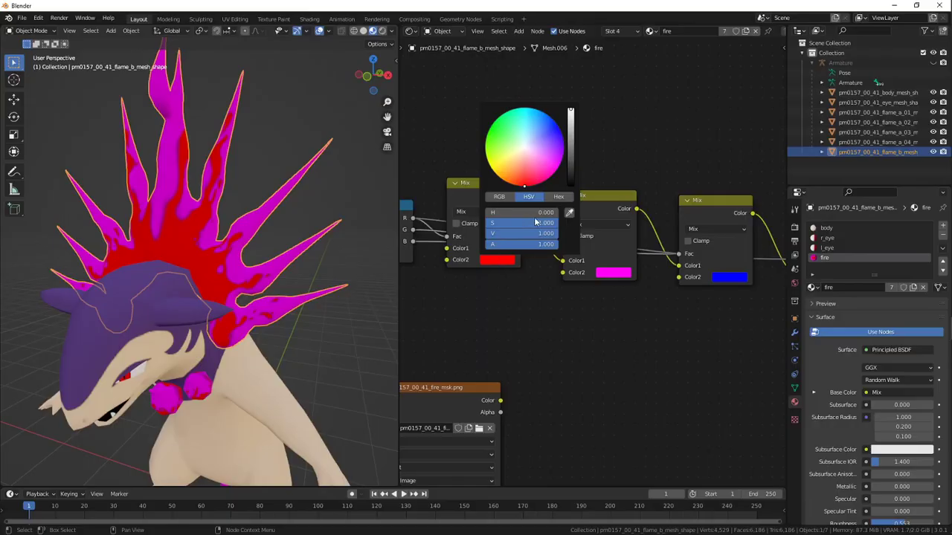
{"action": "mouse_move", "coordinate": [536, 222]}
{"action": "left_mouse_down"}
{"action": "mouse_move", "coordinate": [502, 222]}
{"action": "mouse_move", "coordinate": [543, 222]}
{"action": "mouse_move", "coordinate": [521, 233]}
{"action": "left_mouse_up"}
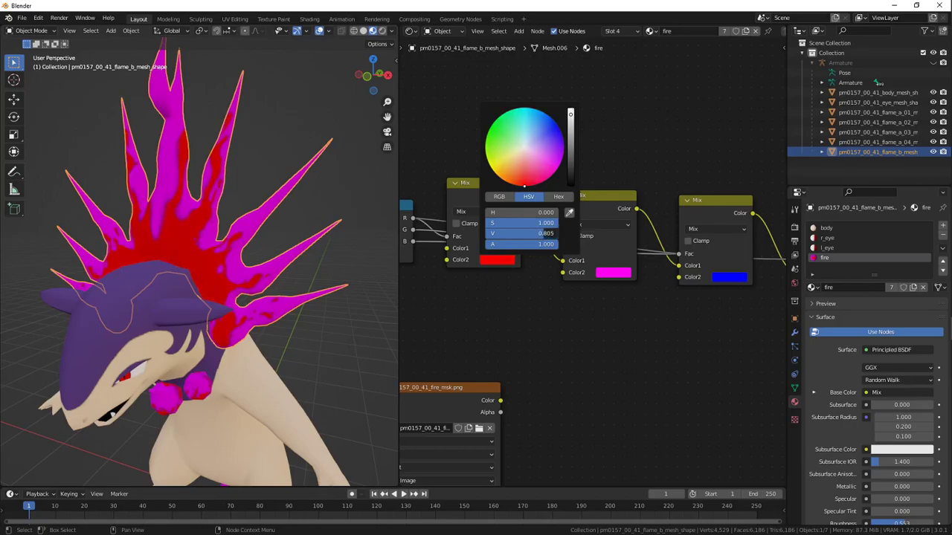
{"action": "scroll", "coordinate": [251, 223], "scroll_direction": "down", "scroll_amount": 2}
{"action": "middle_click_drag", "start_coordinate": [156, 221], "coordinate": [255, 221]}
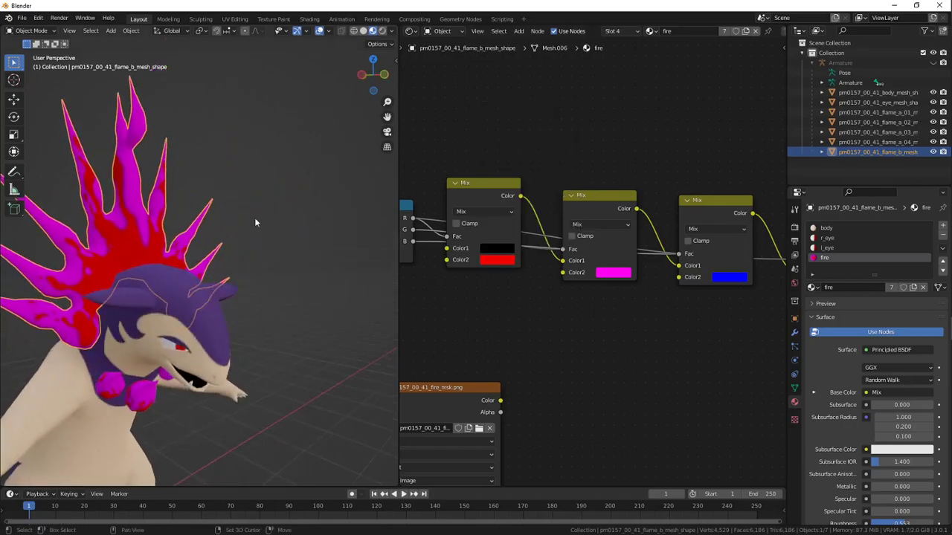
{"action": "middle_click_drag", "start_coordinate": [193, 242], "coordinate": [293, 201], "text": "shift"}
{"action": "scroll", "coordinate": [337, 192], "scroll_direction": "down", "scroll_amount": 3}
In the body mesh's body material, connect the BaseColorMap.001 texture's Color output to the first Mix node's Color1
{"action": "left_click", "coordinate": [284, 227]}
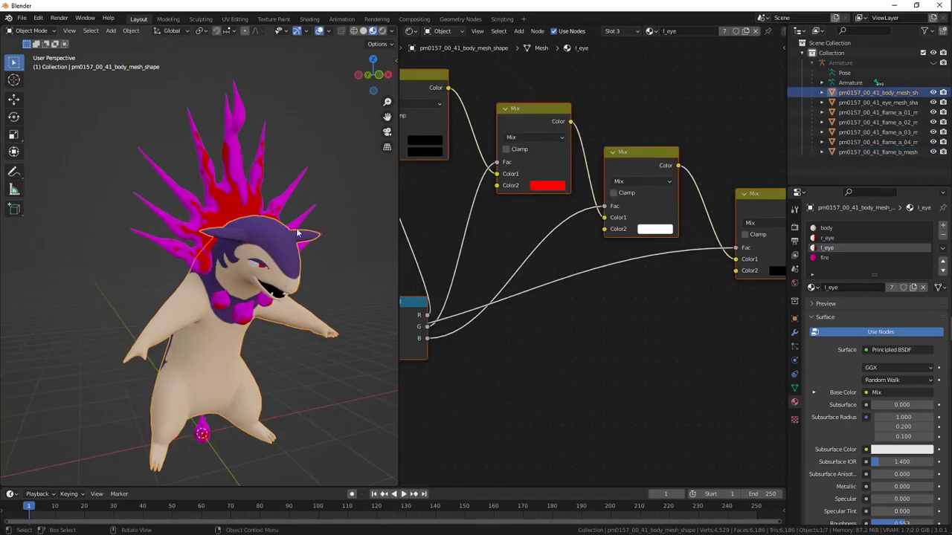
{"action": "middle_click_drag", "start_coordinate": [442, 215], "coordinate": [593, 289]}
{"action": "scroll", "coordinate": [571, 252], "scroll_direction": "down", "scroll_amount": 3}
{"action": "left_click", "coordinate": [831, 228]}
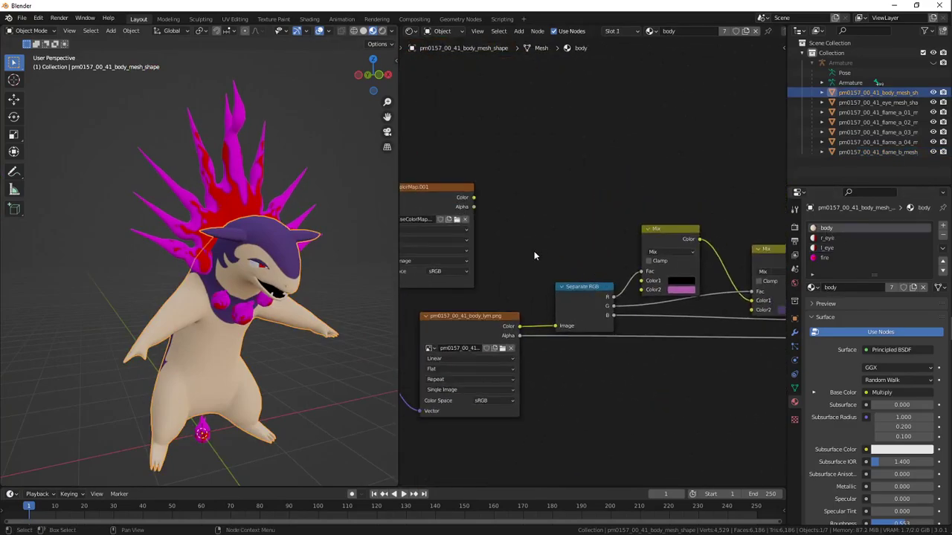
{"action": "left_click_drag", "start_coordinate": [641, 278], "coordinate": [641, 281]}
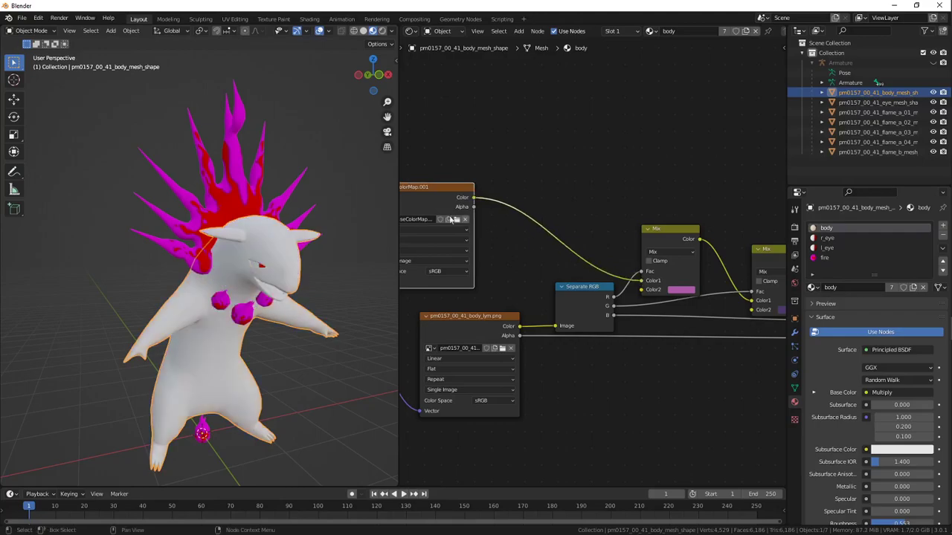
Deselect the body mesh and examine the textured face, eyes, neck flames and whole model from several distances and angles
{"action": "mouse_move", "coordinate": [272, 214]}
{"action": "middle_mouse_down"}
{"action": "mouse_move", "coordinate": [270, 186]}
{"action": "mouse_move", "coordinate": [286, 191]}
{"action": "mouse_move", "coordinate": [298, 221]}
{"action": "mouse_move", "coordinate": [343, 230]}
{"action": "mouse_move", "coordinate": [260, 238]}
{"action": "mouse_move", "coordinate": [273, 240]}
{"action": "mouse_move", "coordinate": [134, 232]}
{"action": "mouse_move", "coordinate": [131, 258]}
{"action": "mouse_move", "coordinate": [250, 239]}
{"action": "mouse_move", "coordinate": [273, 184]}
{"action": "mouse_move", "coordinate": [235, 248]}
{"action": "mouse_move", "coordinate": [262, 220]}
{"action": "middle_mouse_up"}
{"action": "scroll", "coordinate": [270, 187], "scroll_direction": "up", "scroll_amount": 4}
{"action": "scroll", "coordinate": [327, 227], "scroll_direction": "down", "scroll_amount": 4}
{"action": "scroll", "coordinate": [221, 234], "scroll_direction": "up", "scroll_amount": 3}
{"action": "scroll", "coordinate": [131, 258], "scroll_direction": "down", "scroll_amount": 3}
{"action": "left_click", "coordinate": [131, 259]}
{"action": "scroll", "coordinate": [230, 245], "scroll_direction": "up", "scroll_amount": 3}
{"action": "scroll", "coordinate": [262, 220], "scroll_direction": "up", "scroll_amount": 4}
{"action": "scroll", "coordinate": [221, 244], "scroll_direction": "up", "scroll_amount": 2}
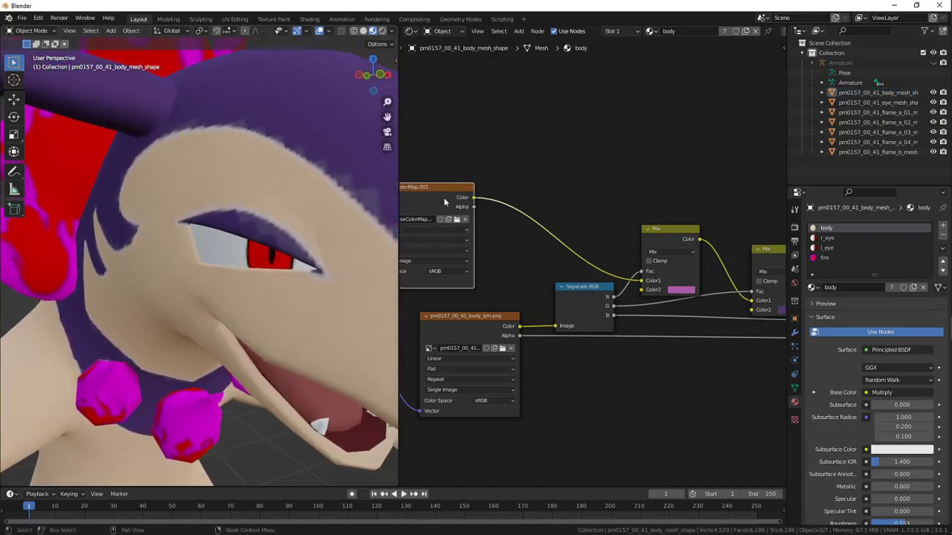
{"action": "scroll", "coordinate": [445, 201], "scroll_direction": "down", "scroll_amount": 1}
{"action": "left_click_drag", "start_coordinate": [445, 201], "coordinate": [456, 184]}
{"action": "scroll", "coordinate": [280, 209], "scroll_direction": "down", "scroll_amount": 3}
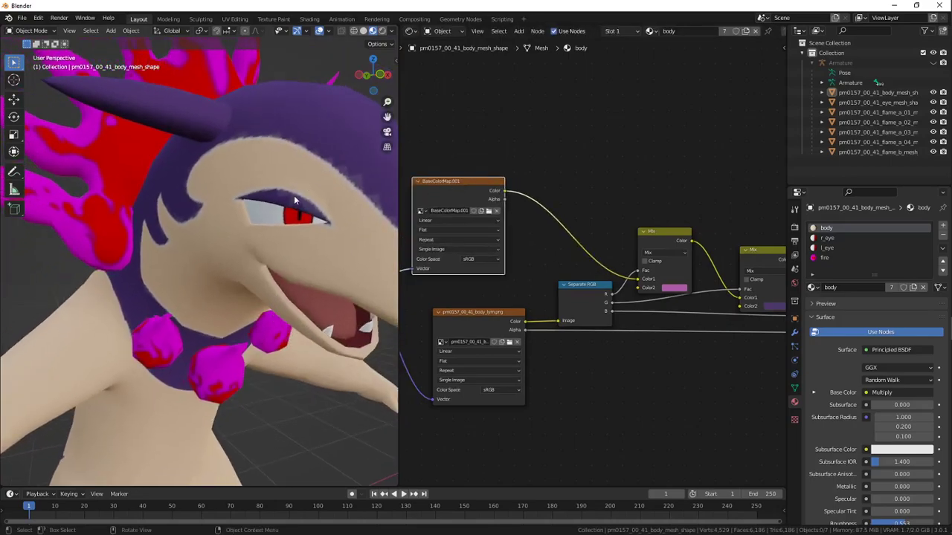
{"action": "middle_click_drag", "start_coordinate": [294, 197], "coordinate": [217, 227]}
{"action": "scroll", "coordinate": [261, 195], "scroll_direction": "down", "scroll_amount": 1}
{"action": "scroll", "coordinate": [213, 207], "scroll_direction": "down", "scroll_amount": 3}
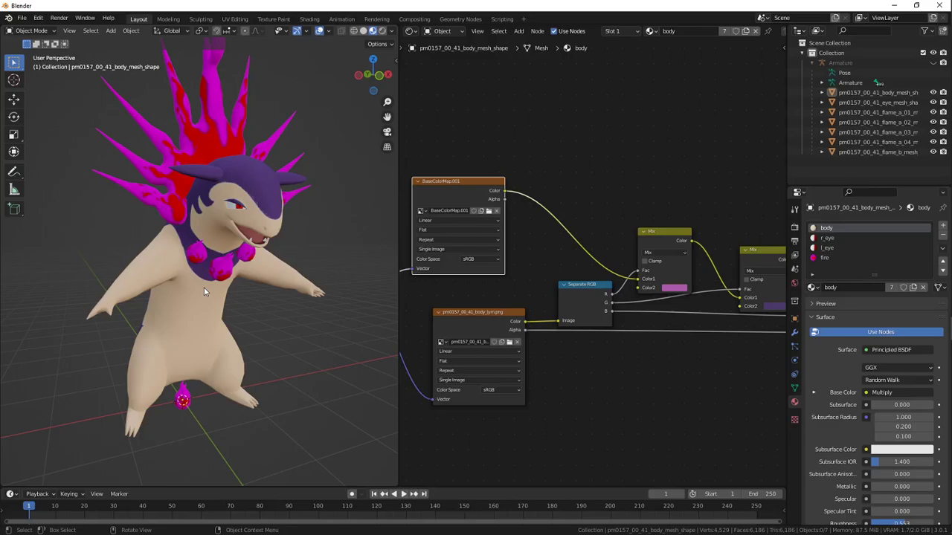
{"action": "middle_click_drag", "start_coordinate": [204, 288], "coordinate": [212, 266]}
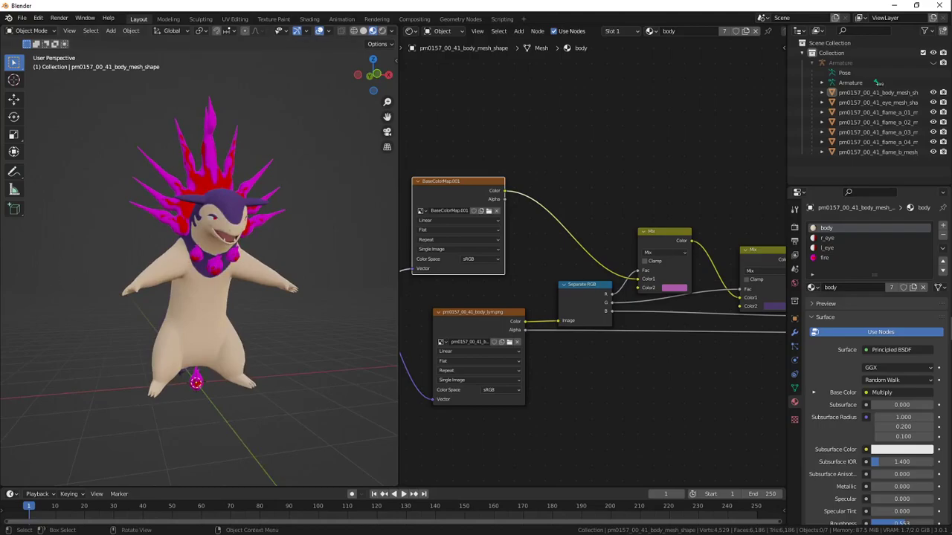
{"action": "key", "text": "alt+Tab"}
{"action": "key", "text": "Escape"}
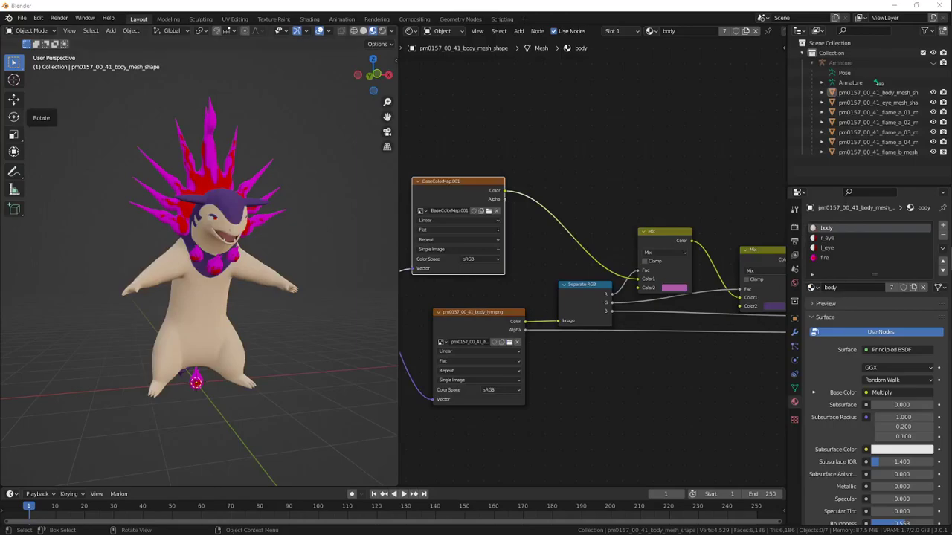
{"action": "key", "text": "alt+Tab"}
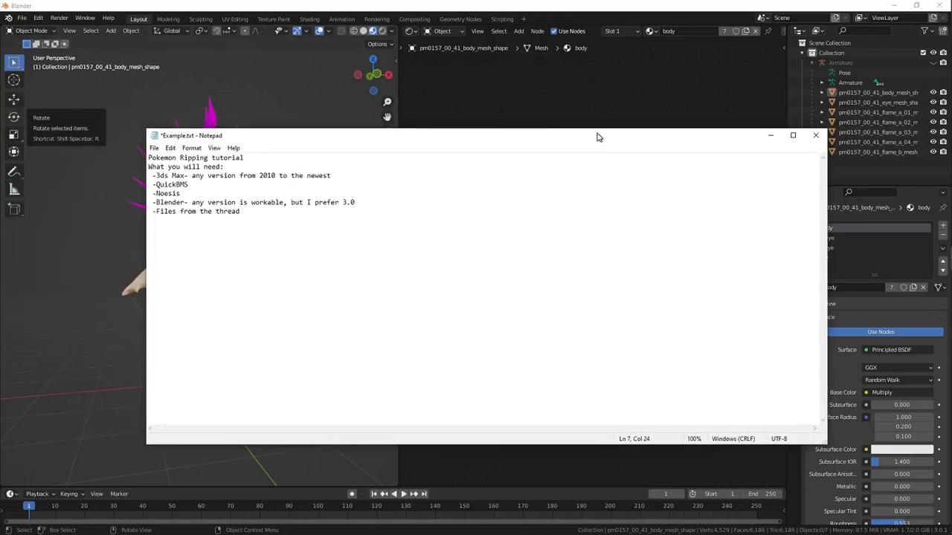
{"action": "key", "text": "alt+Tab"}
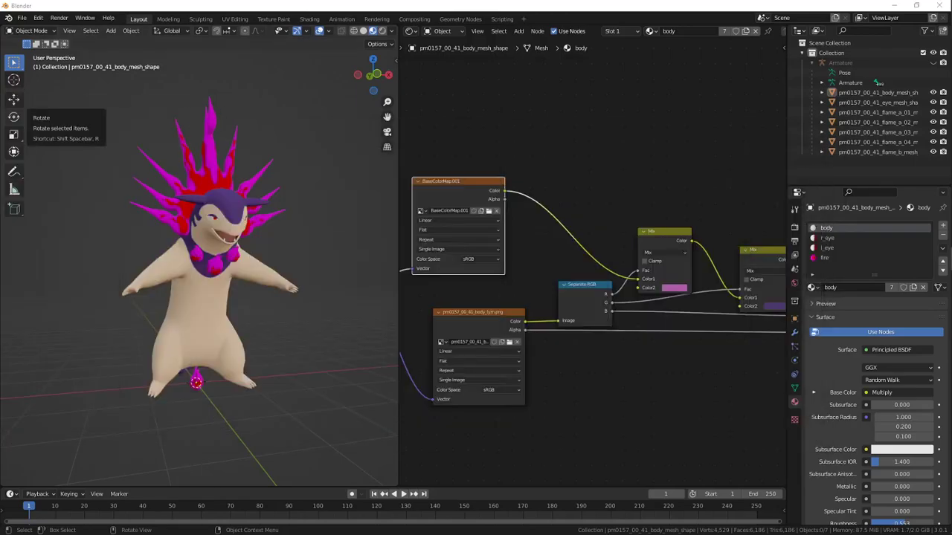